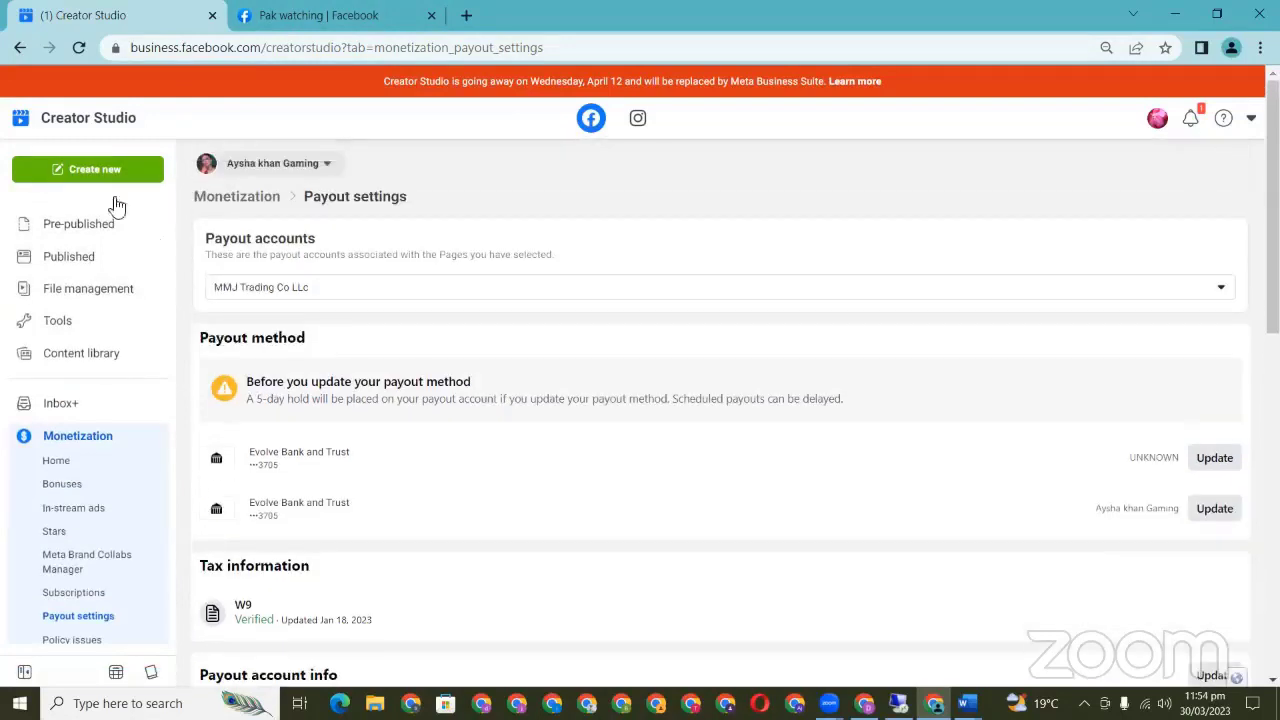
- Include all 10 Pages in the Creator Studio view with Select all
click(250, 164)
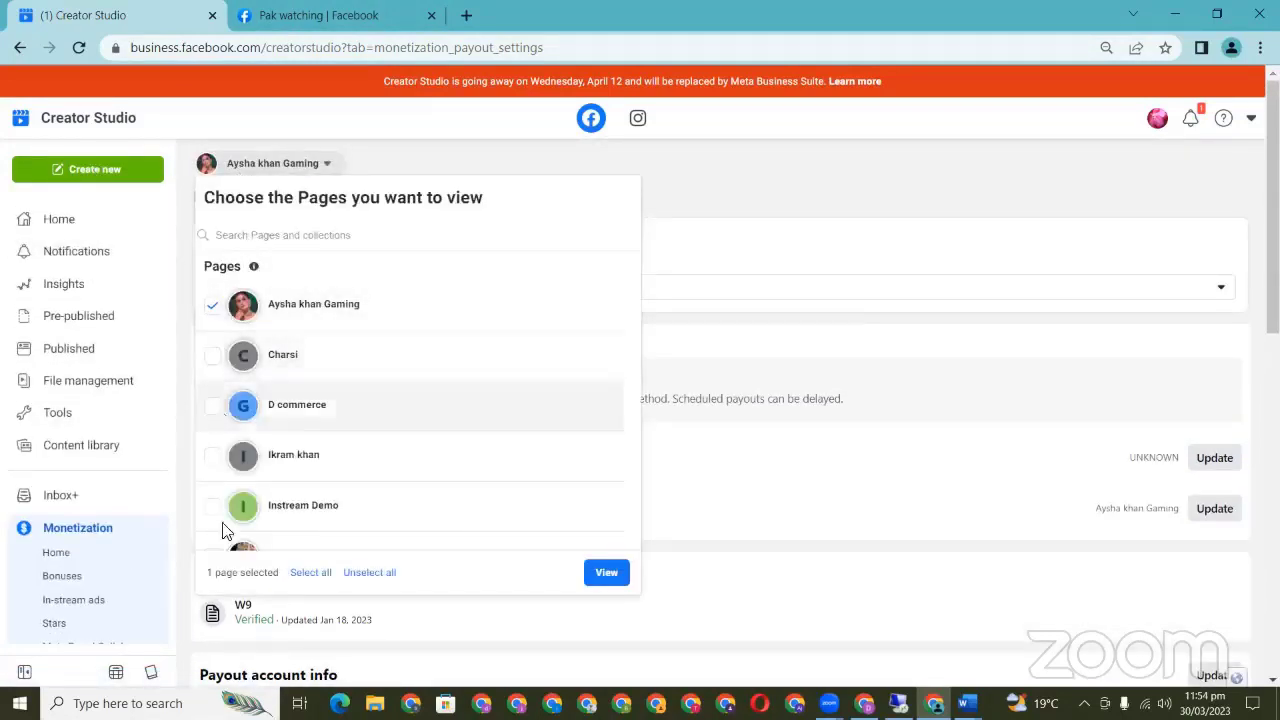
click(318, 574)
click(605, 572)
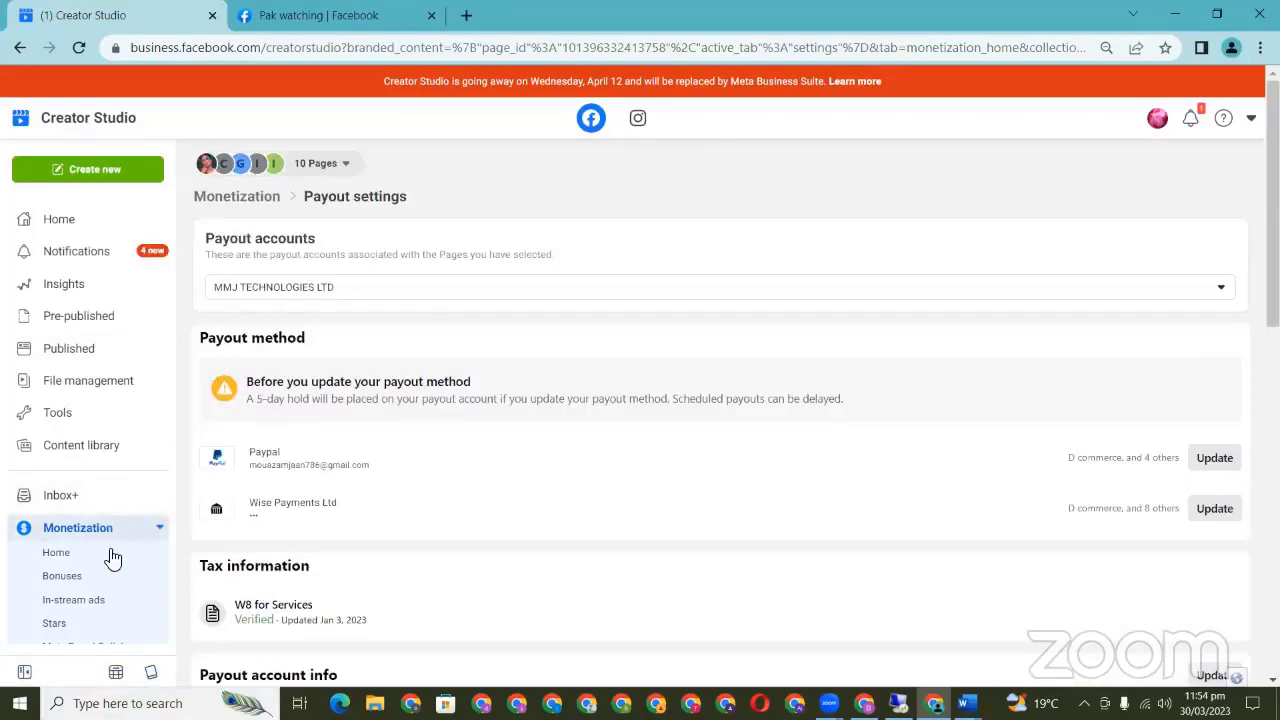
- Go through monetization Policy issues to the Monetization Home overview
scroll(106, 485, down, 1)
scroll(106, 475, down, 1)
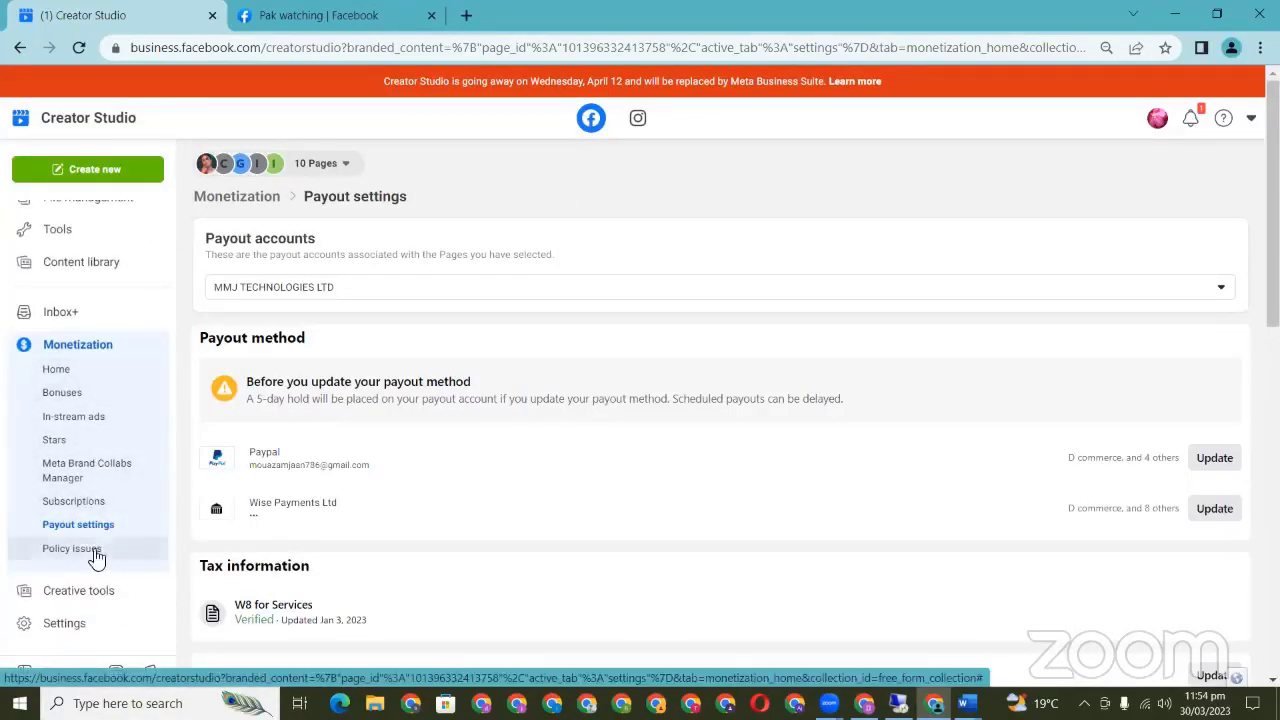
click(86, 546)
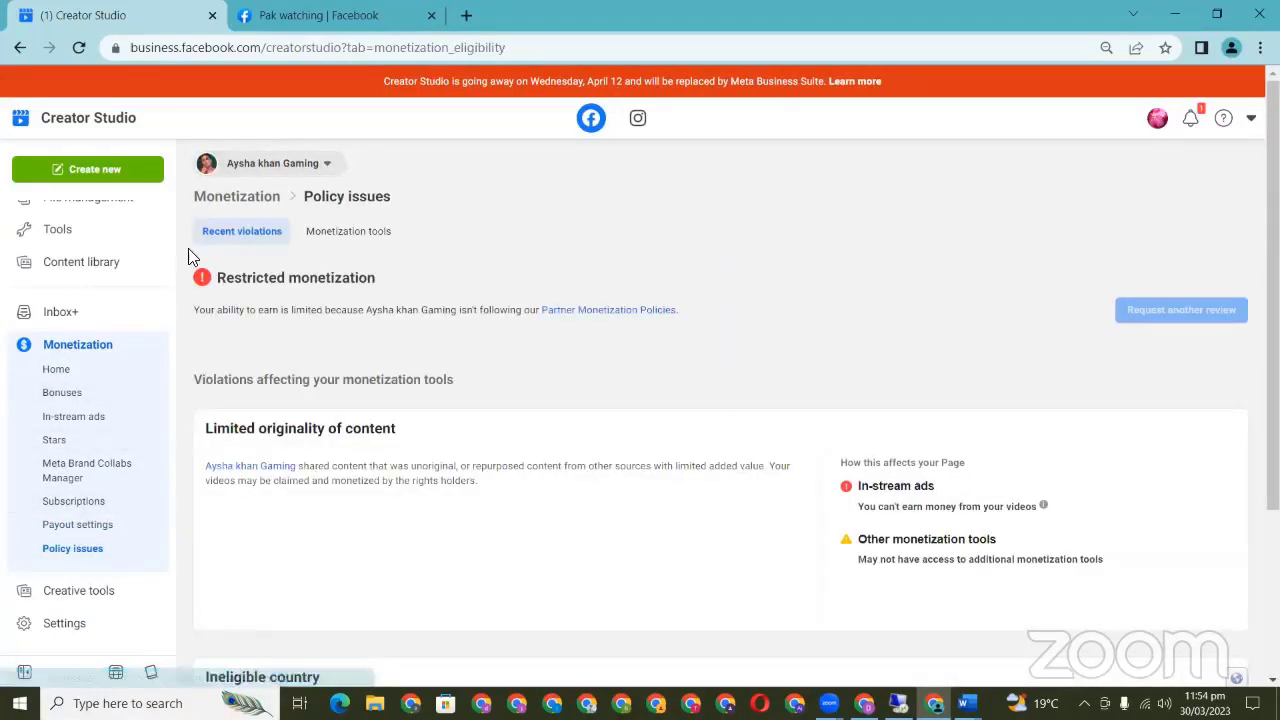
click(56, 370)
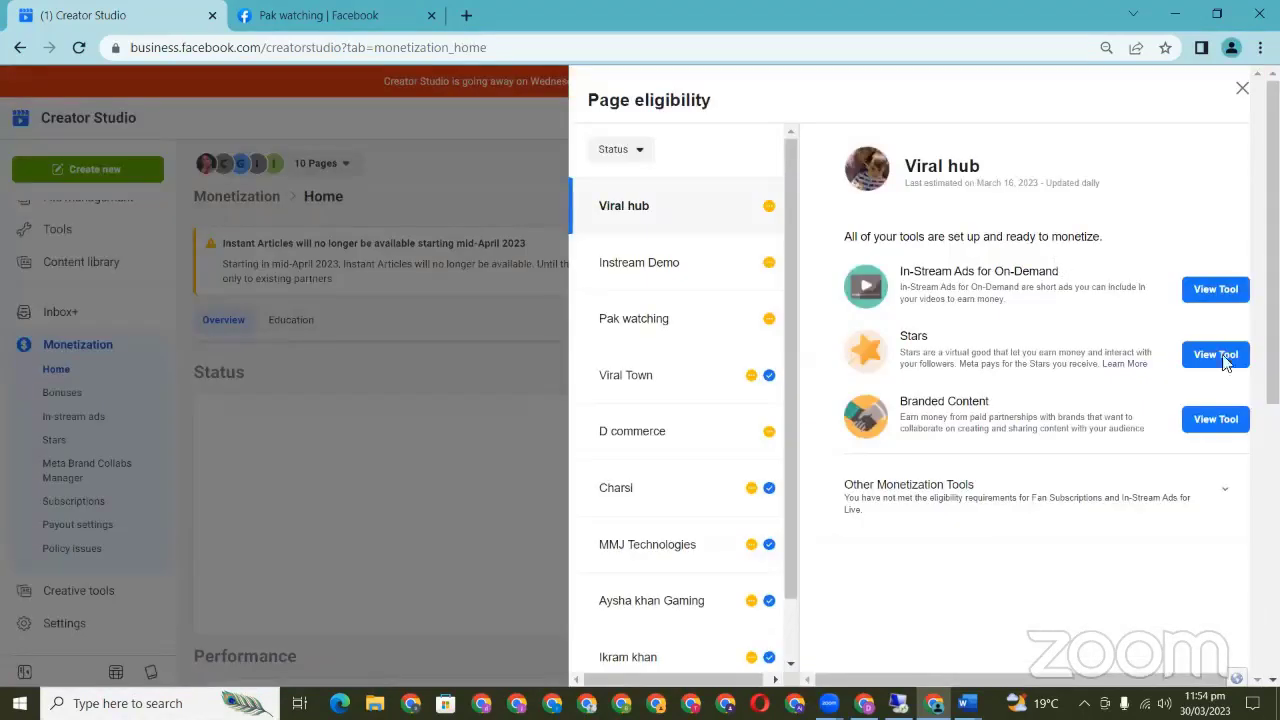
- Check D commerce and Charsi eligibility, then start Branded Content setup for Charsi
click(634, 431)
click(634, 486)
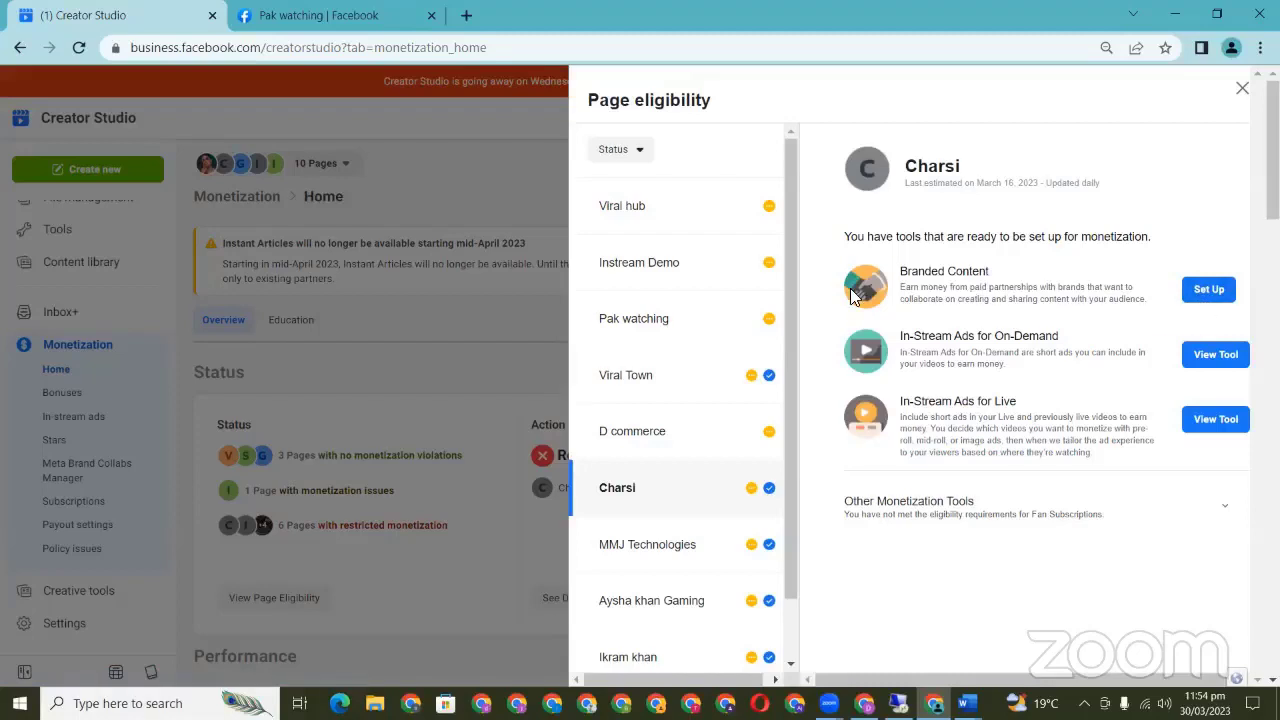
scroll(714, 342, down, 1)
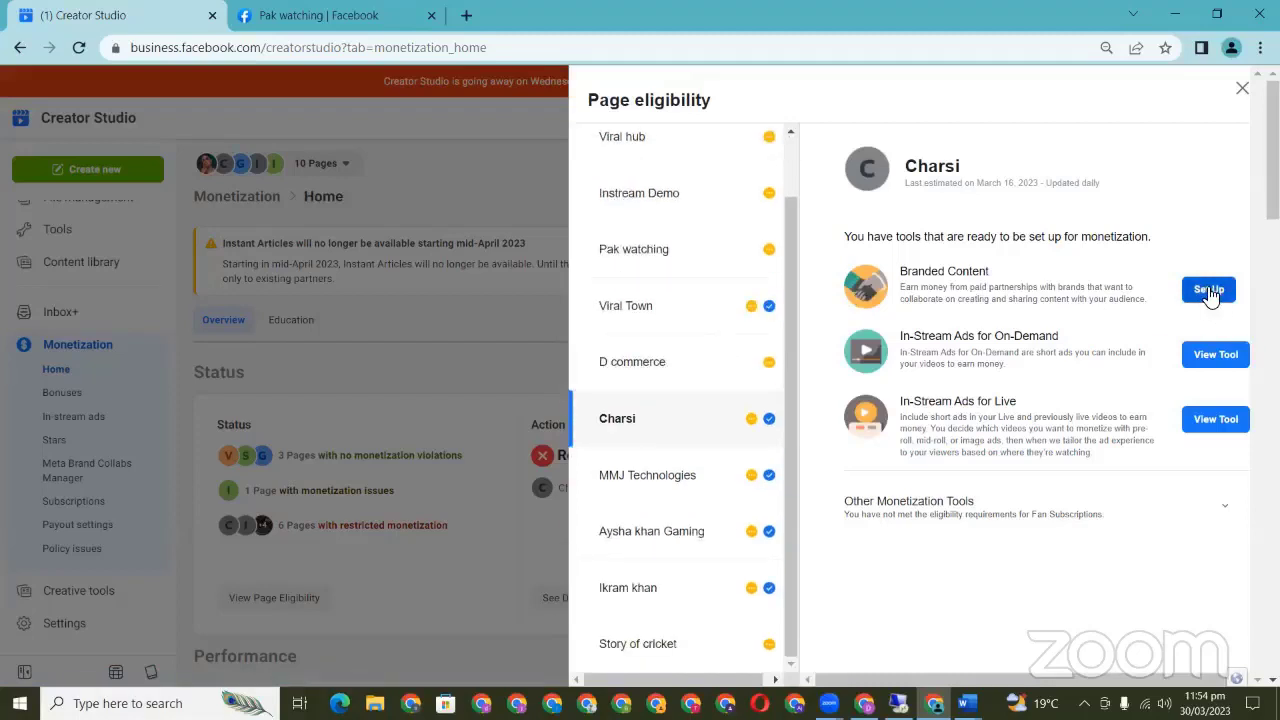
click(1207, 289)
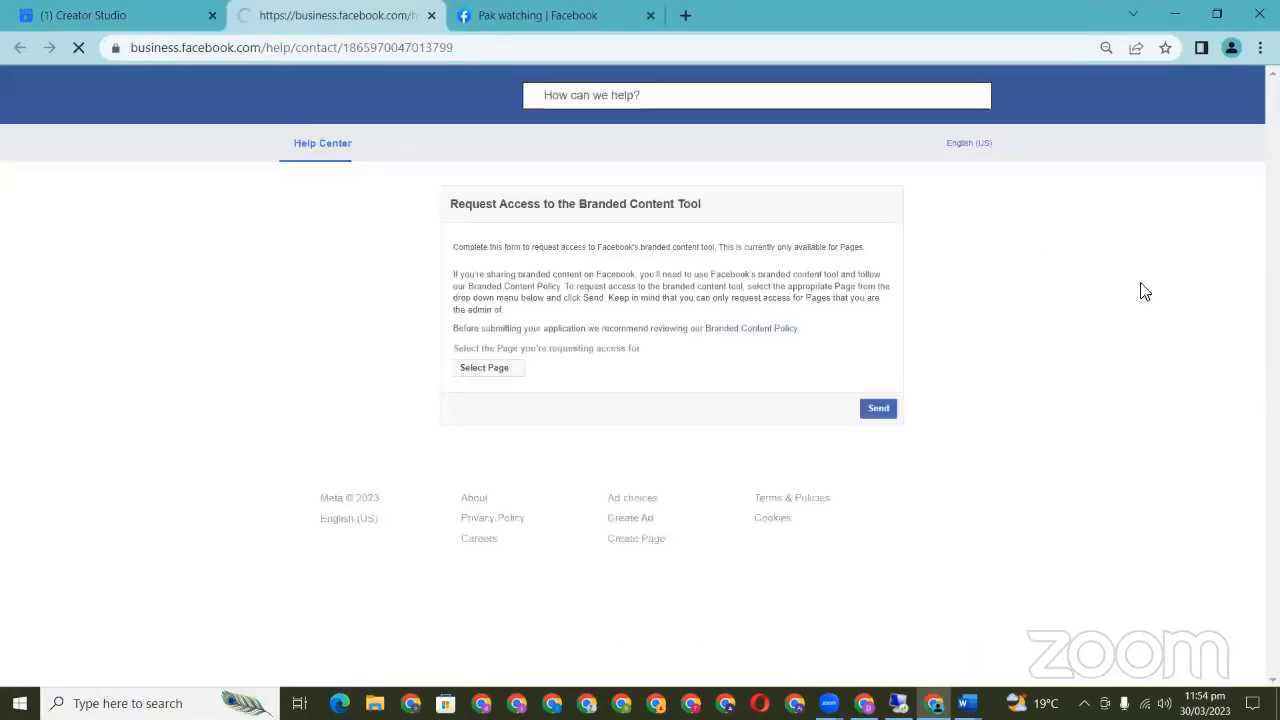
- Submit the Branded Content tool access request for the Charsi Page
click(503, 372)
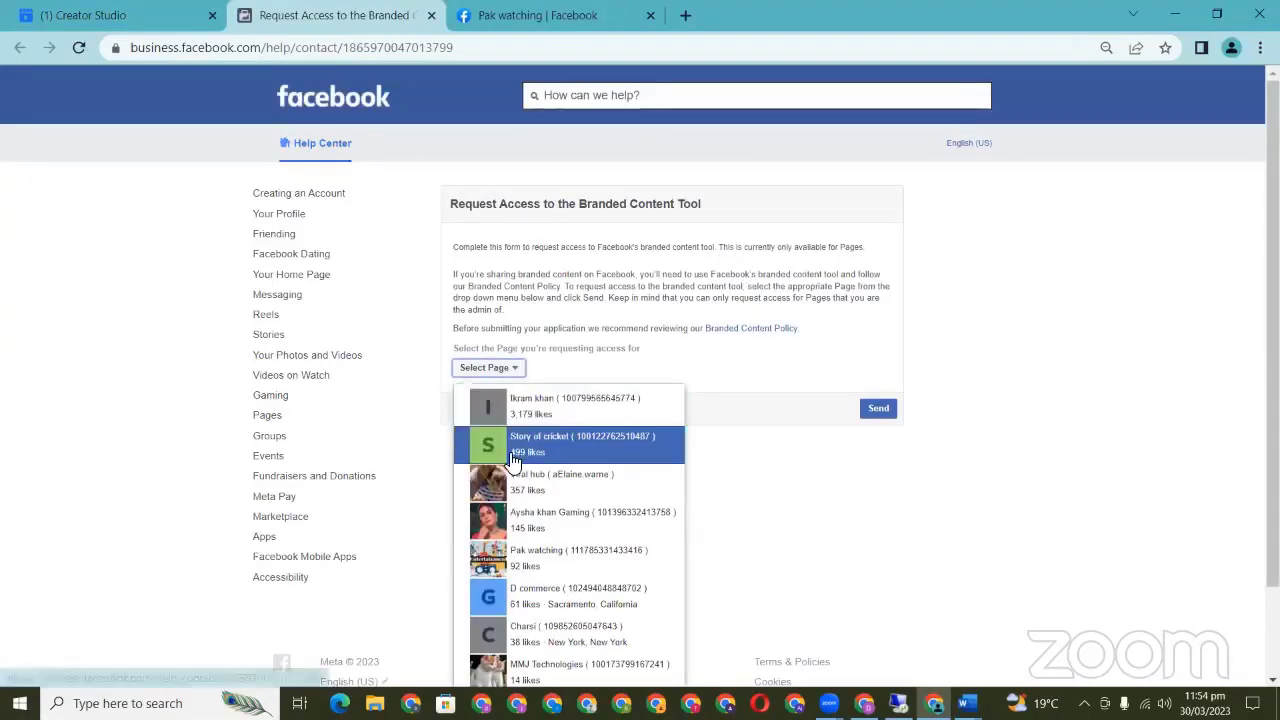
scroll(532, 442, down, 2)
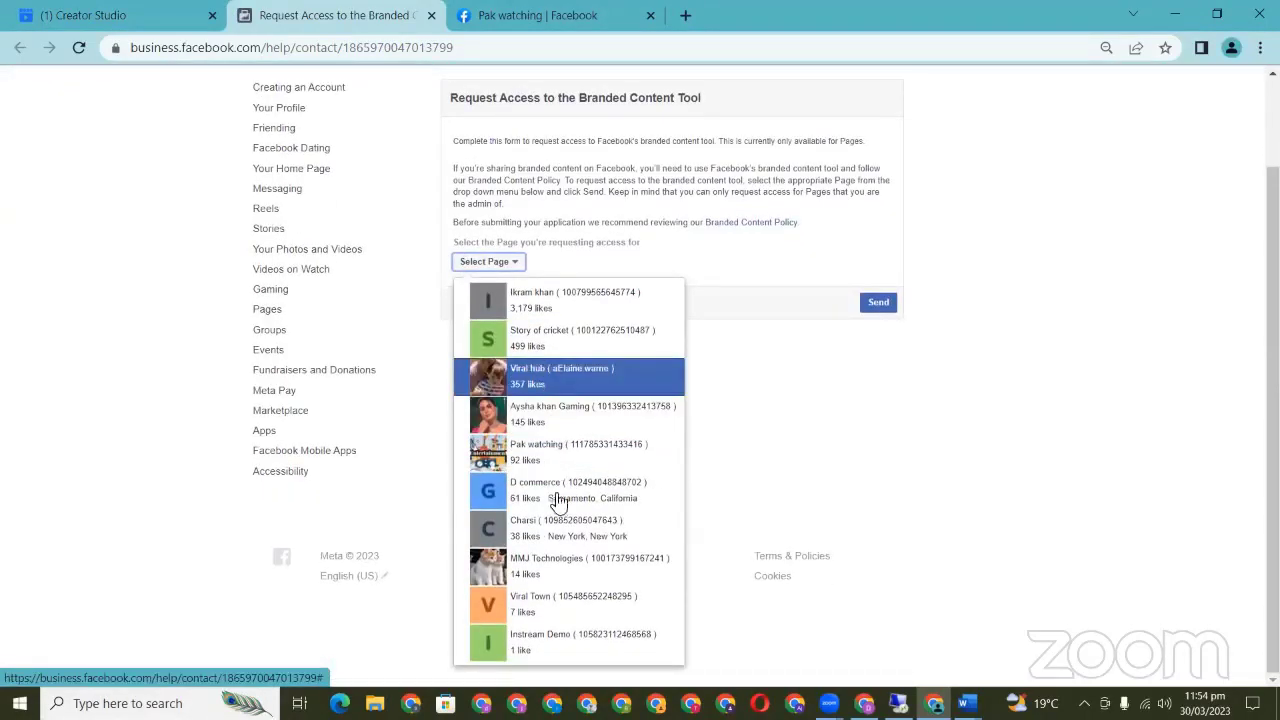
click(543, 534)
click(871, 350)
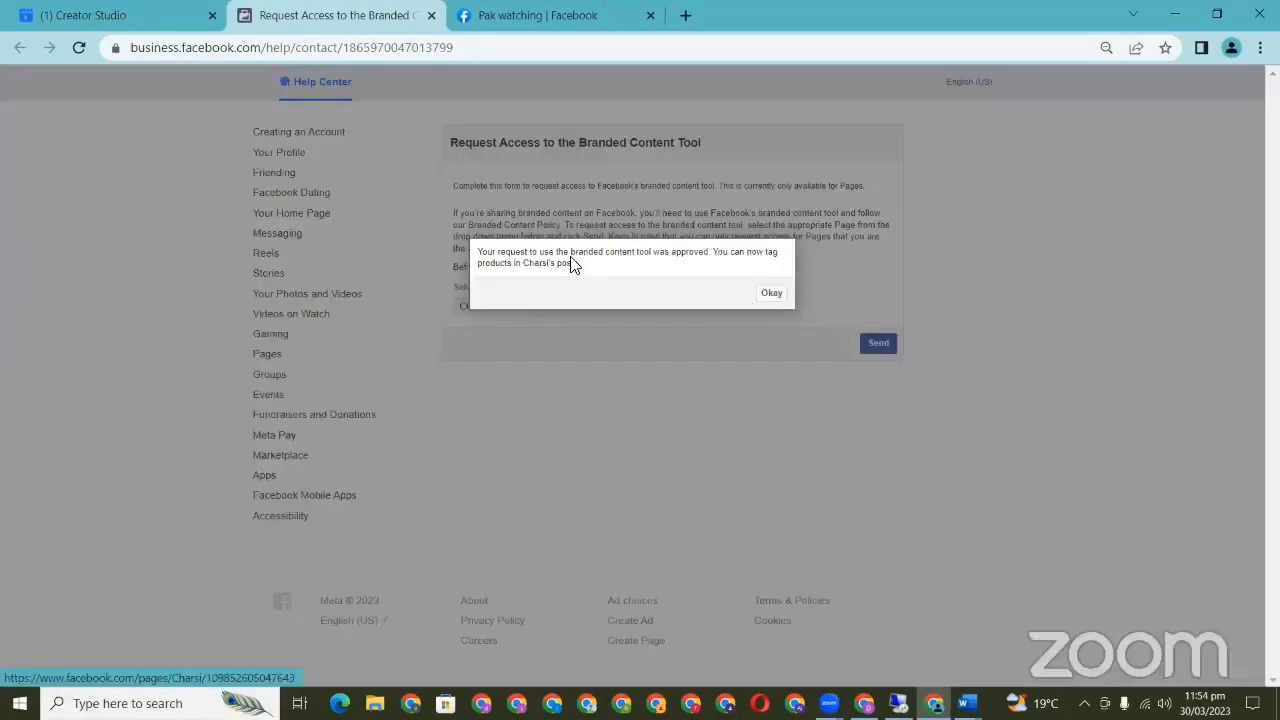
- Acknowledge the approval message and view Charsi's Facebook Page
drag(487, 251, 727, 265)
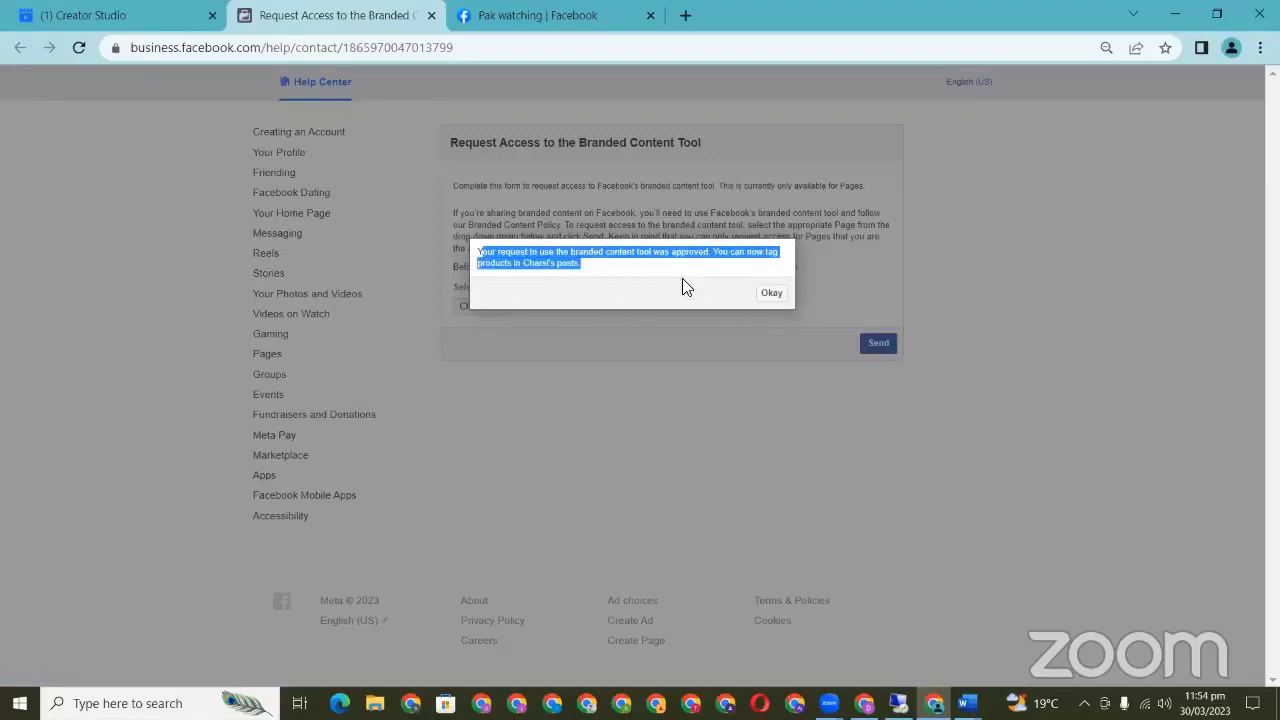
click(772, 296)
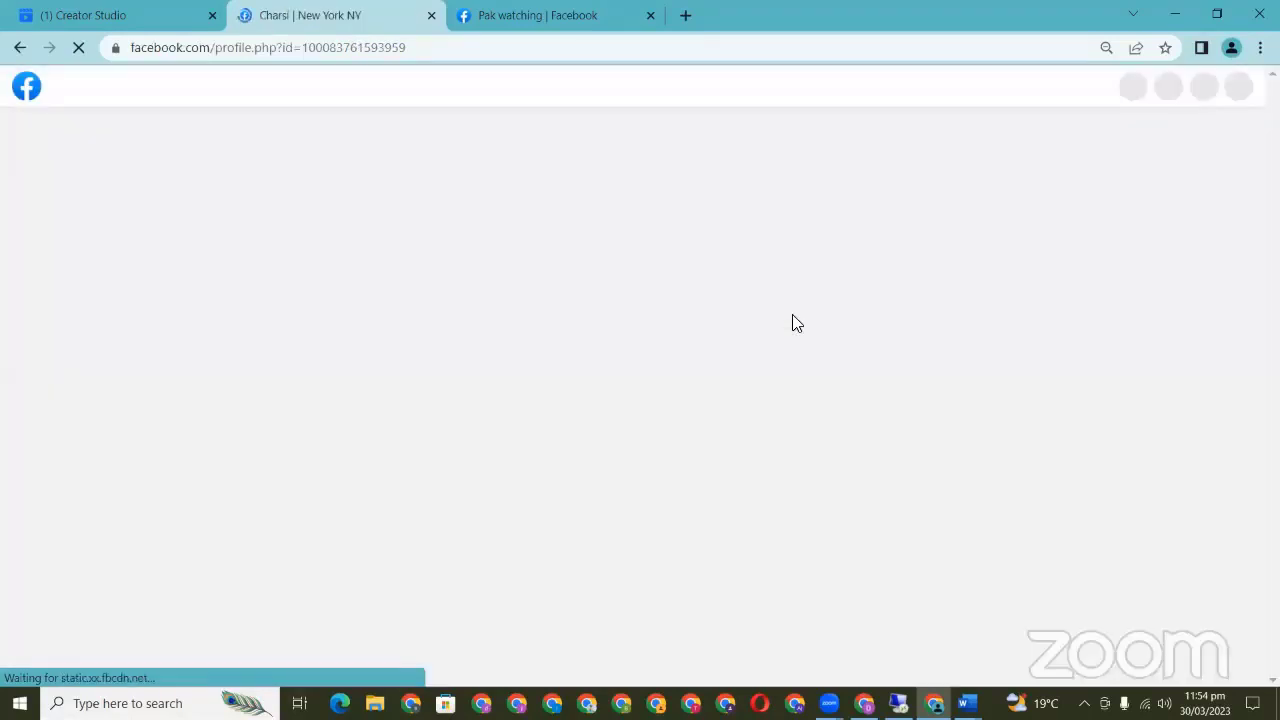
scroll(800, 340, down, 3)
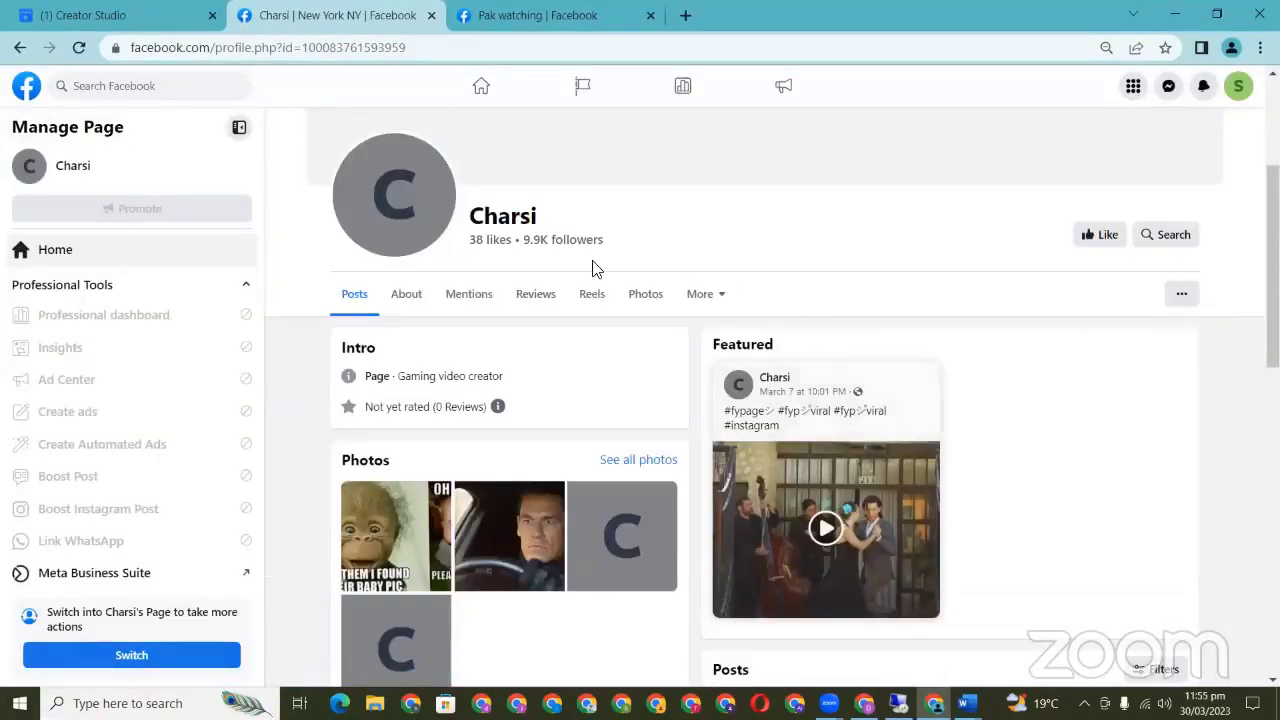
scroll(590, 268, up, 2)
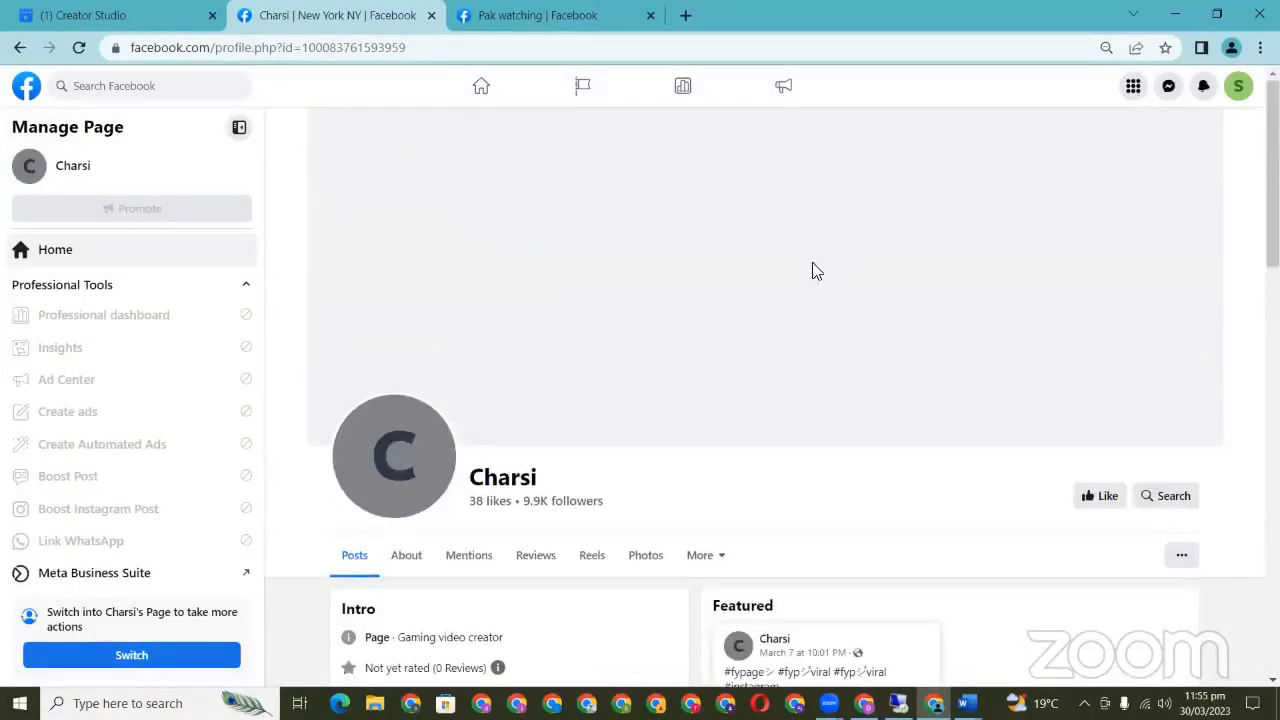
- Return to Creator Studio and reload it to refresh monetization eligibility
click(80, 15)
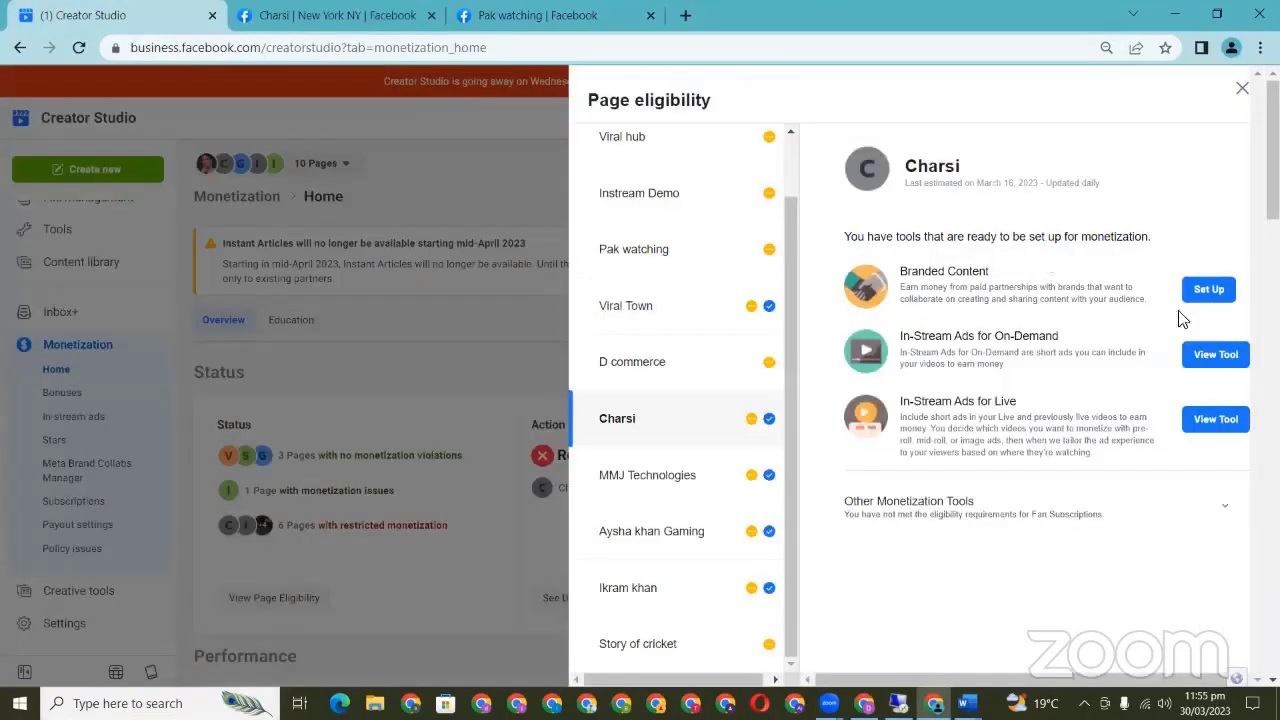
click(78, 47)
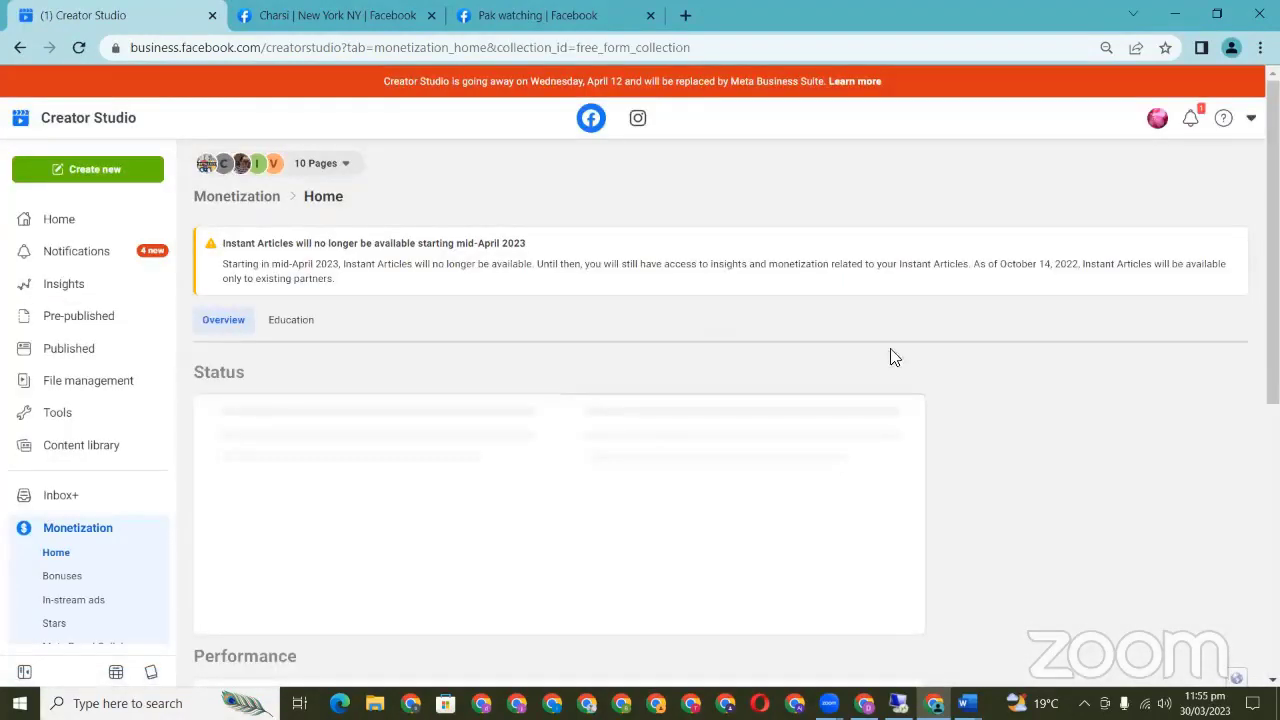
scroll(531, 354, down, 2)
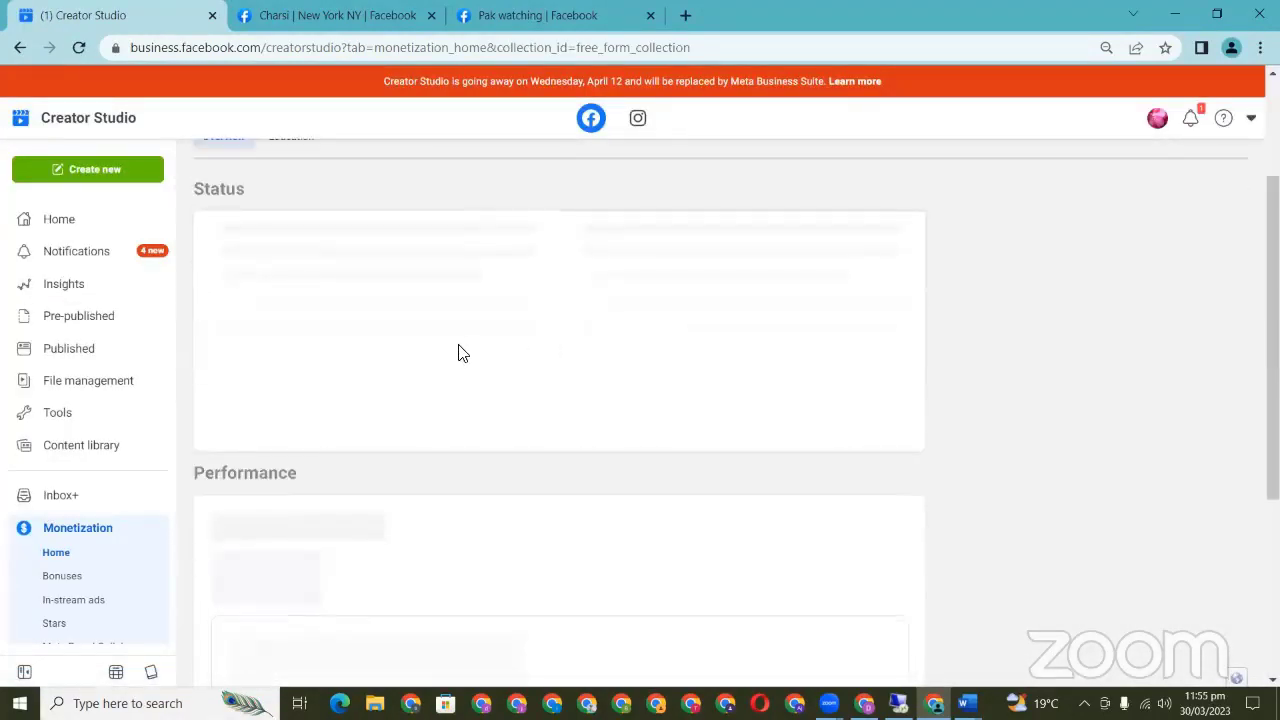
scroll(457, 351, up, 2)
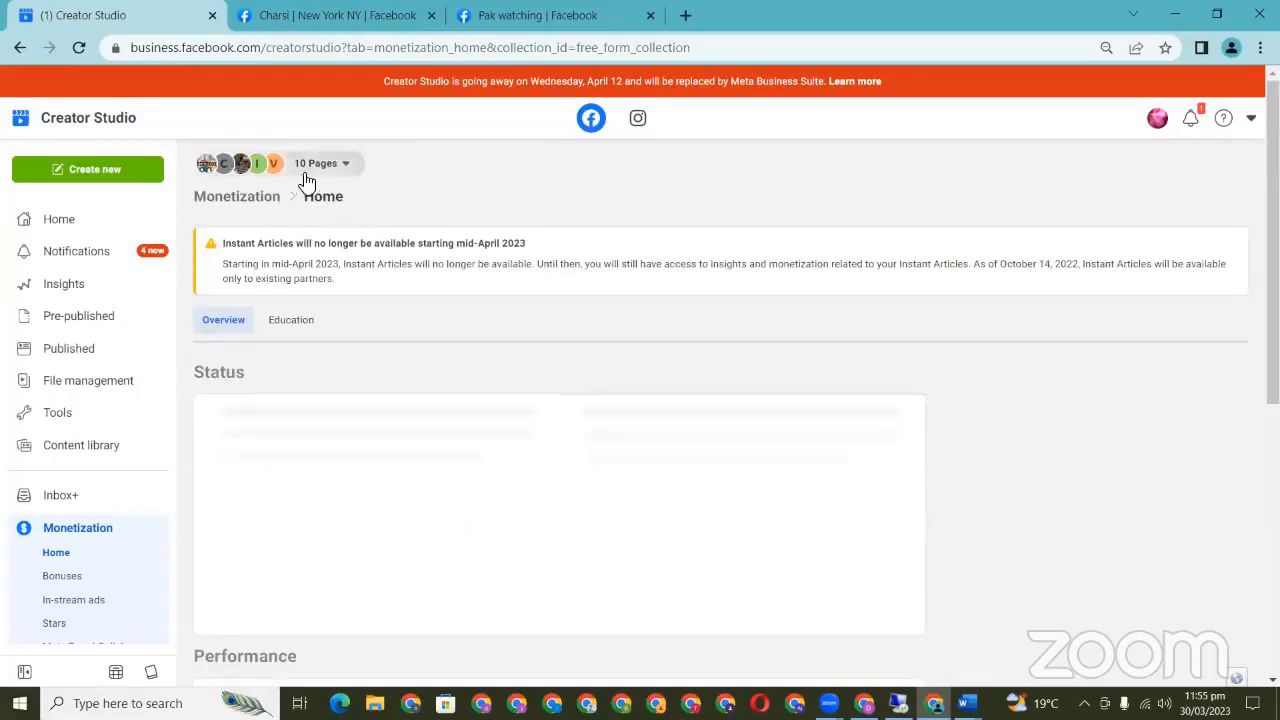
click(315, 163)
click(943, 362)
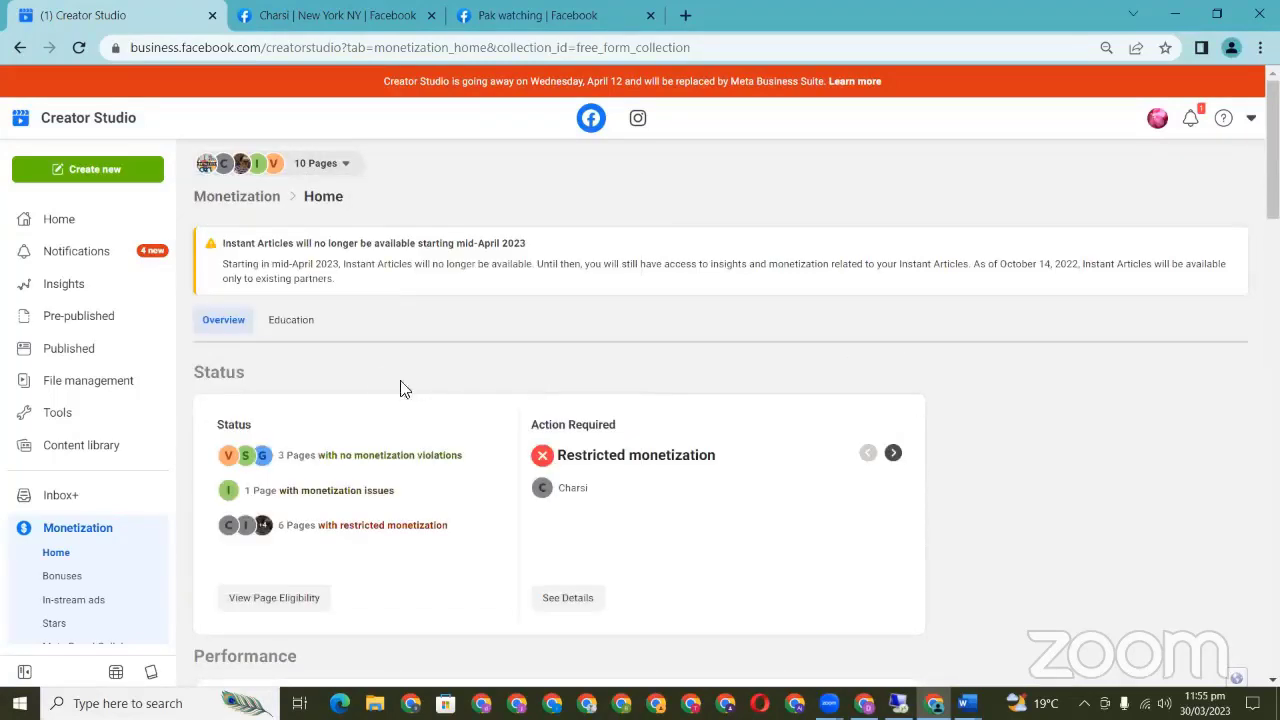
- Confirm Charsi's In-Stream Ads, Stars and Branded Content are ready, then close eligibility
click(312, 592)
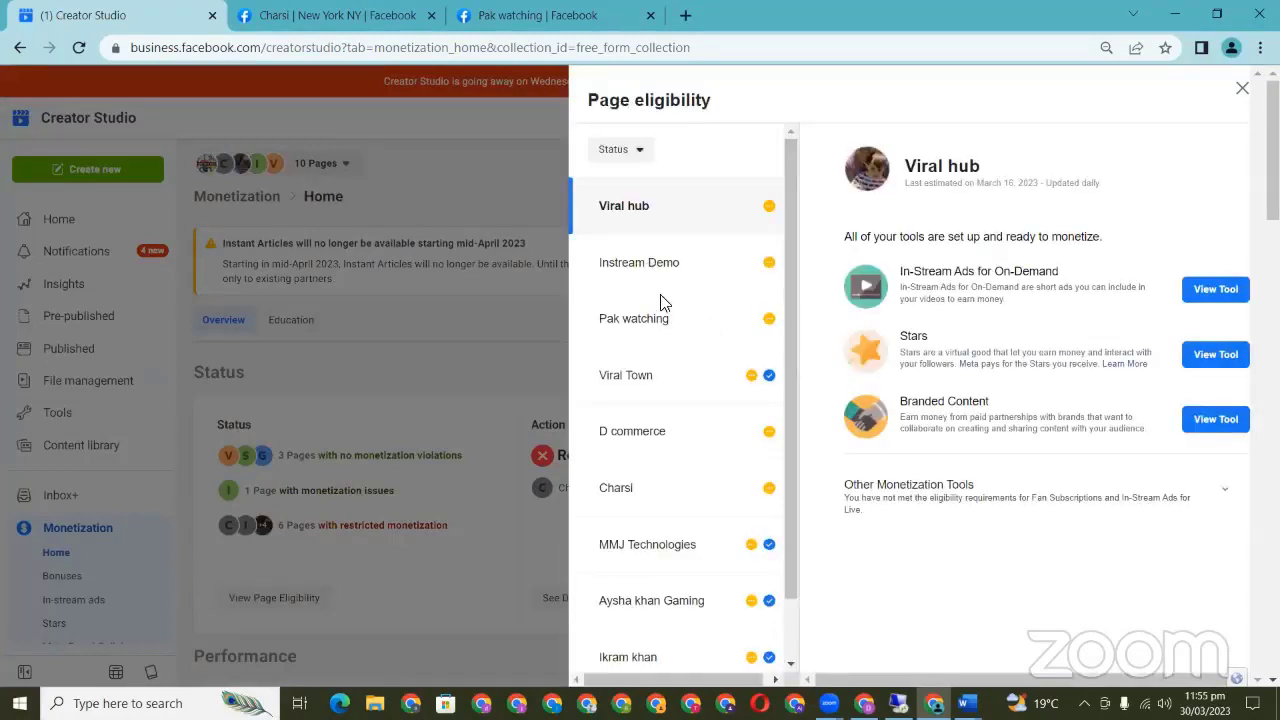
scroll(652, 360, down, 1)
click(646, 414)
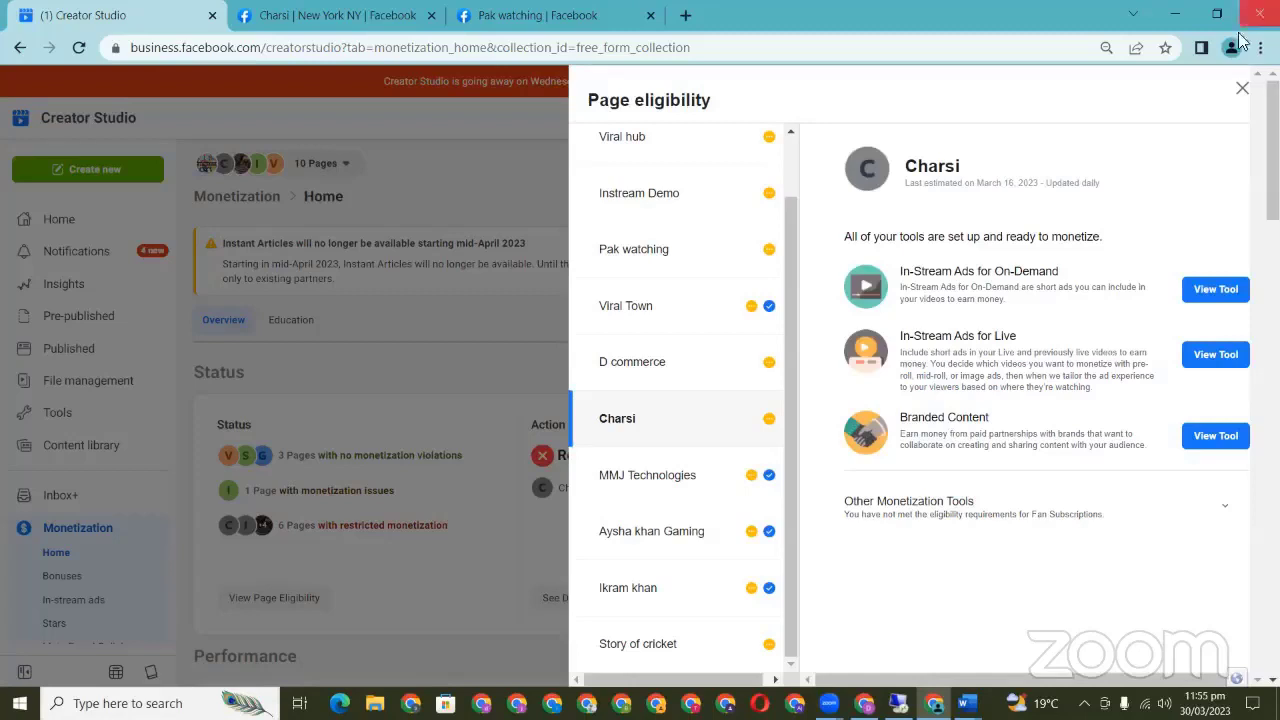
click(1242, 88)
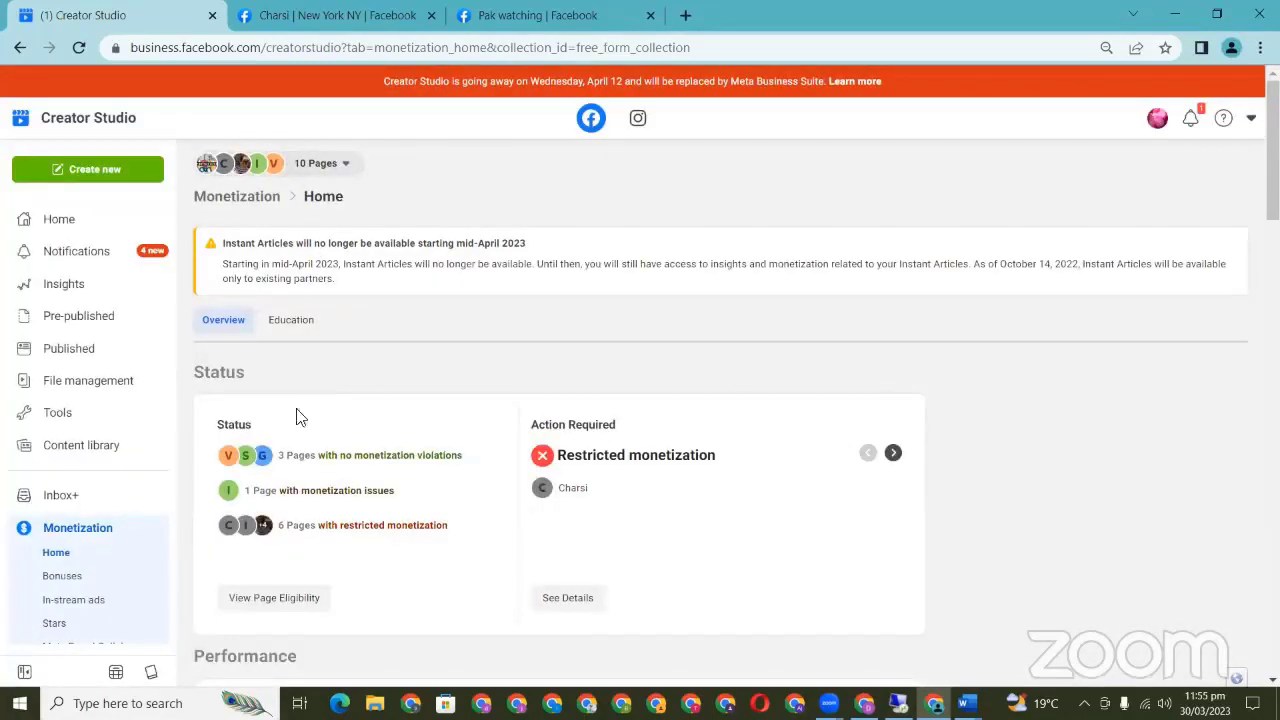
scroll(88, 508, down, 3)
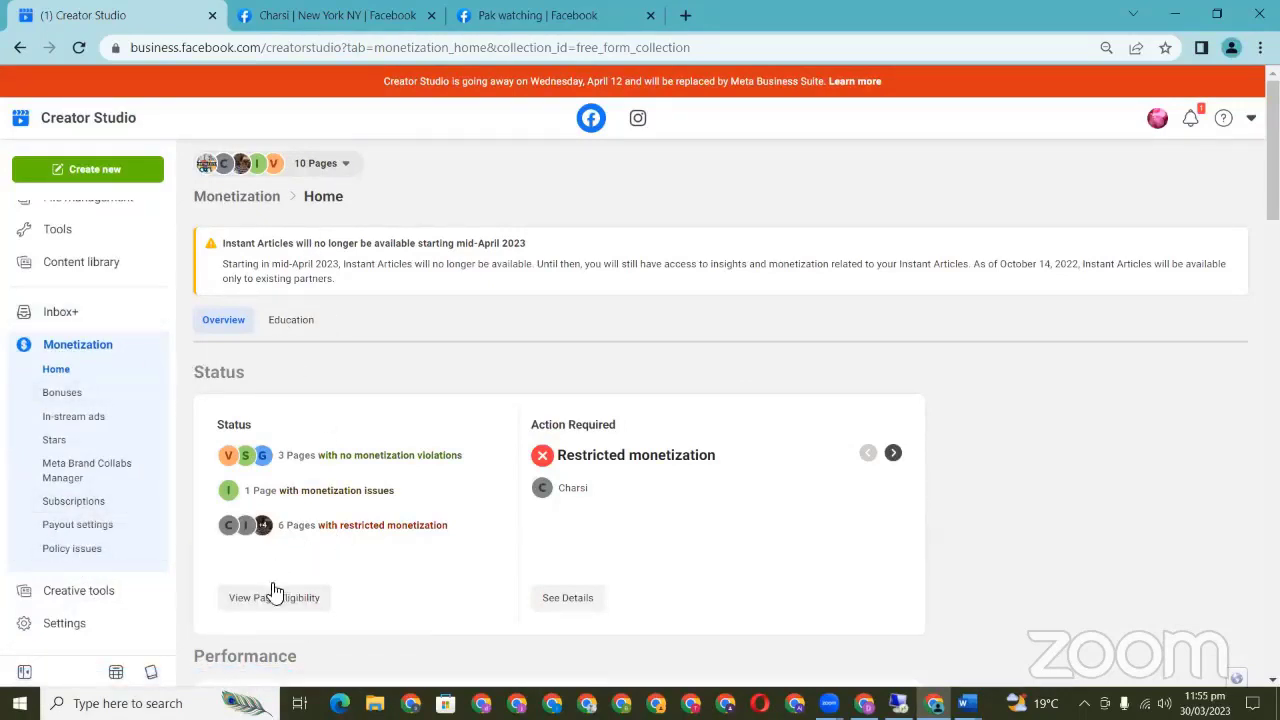
- Review Payout settings with PayPal, Wise and the verified W8 for Services form, then open the Page selector
click(86, 533)
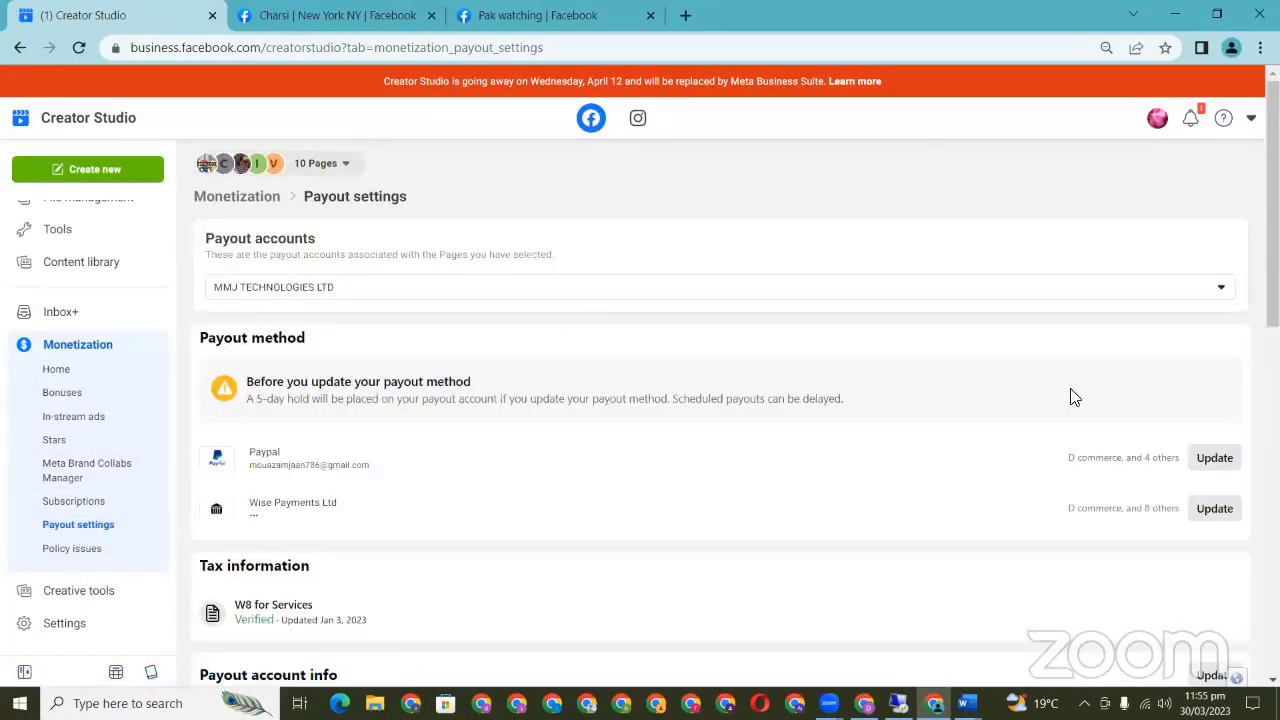
scroll(660, 463, down, 3)
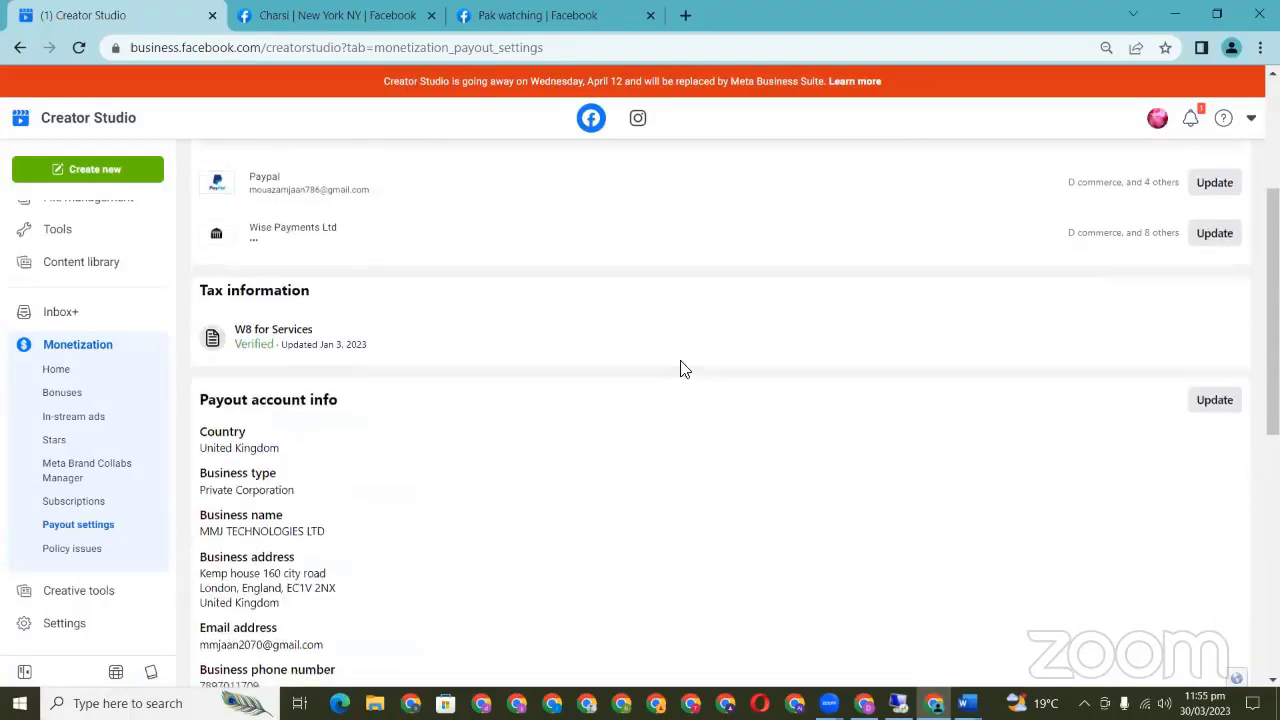
scroll(674, 363, up, 1)
scroll(552, 329, up, 1)
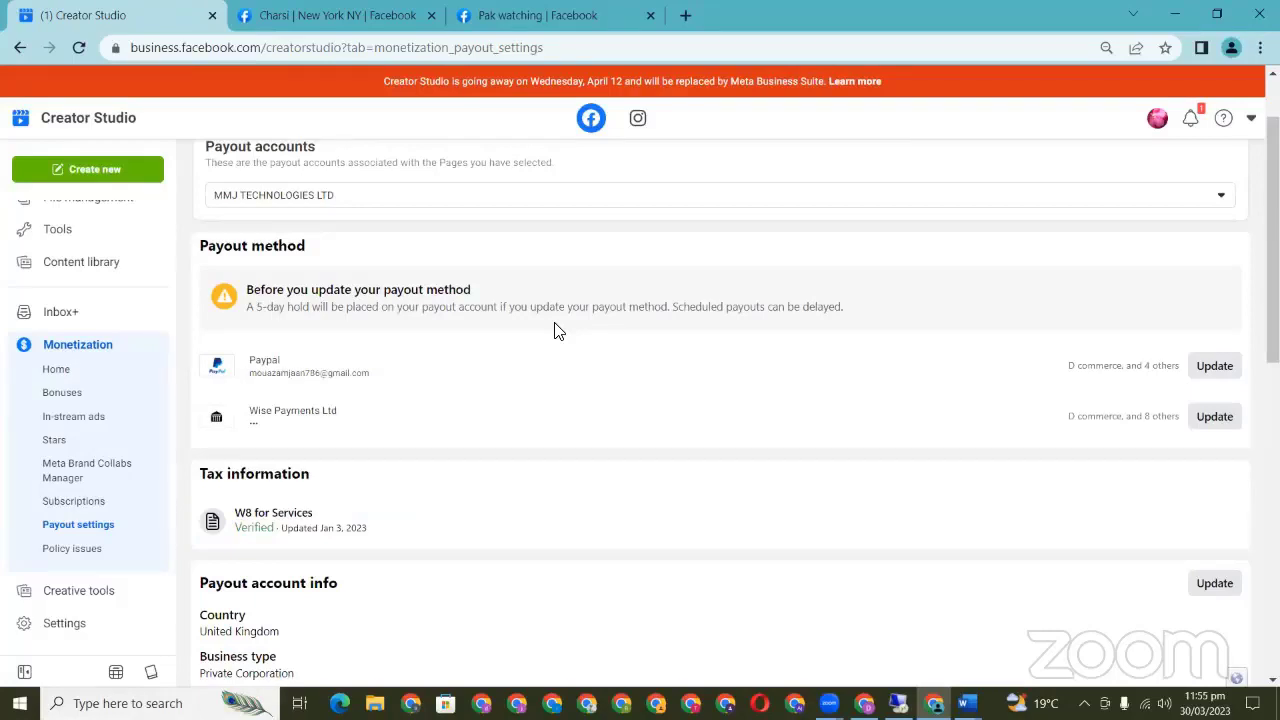
drag(239, 514, 323, 512)
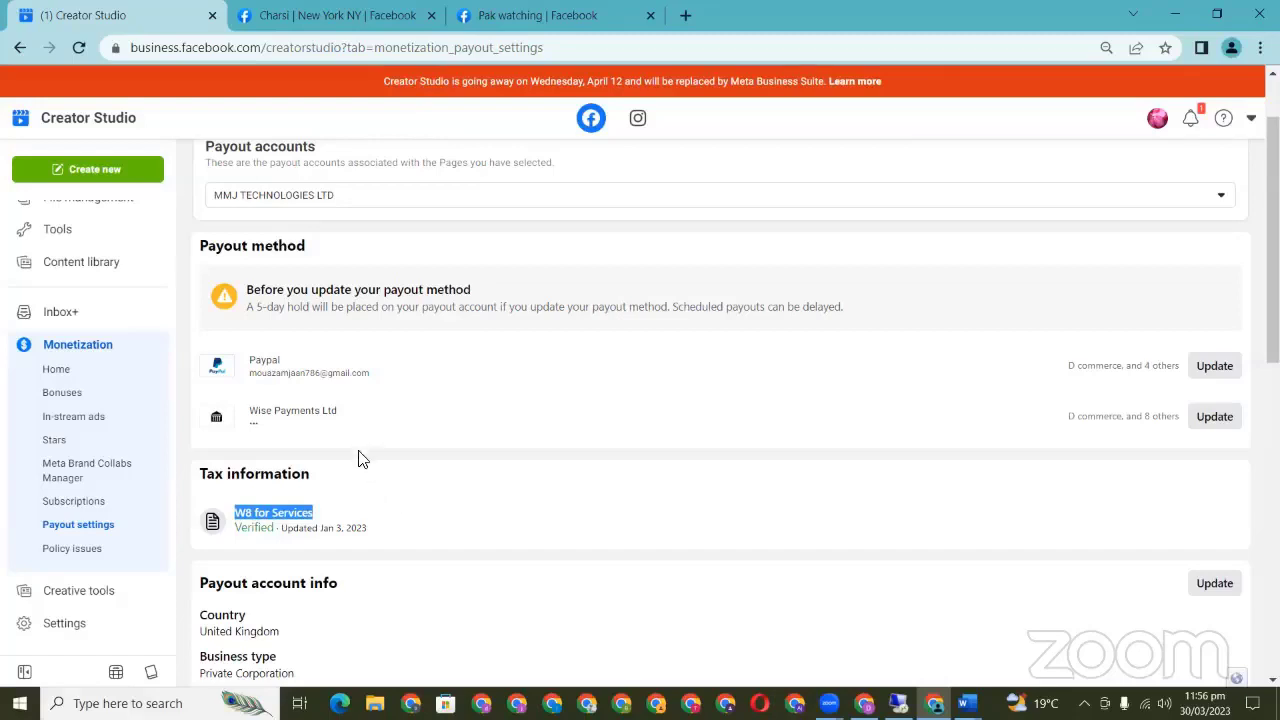
scroll(344, 470, down, 1)
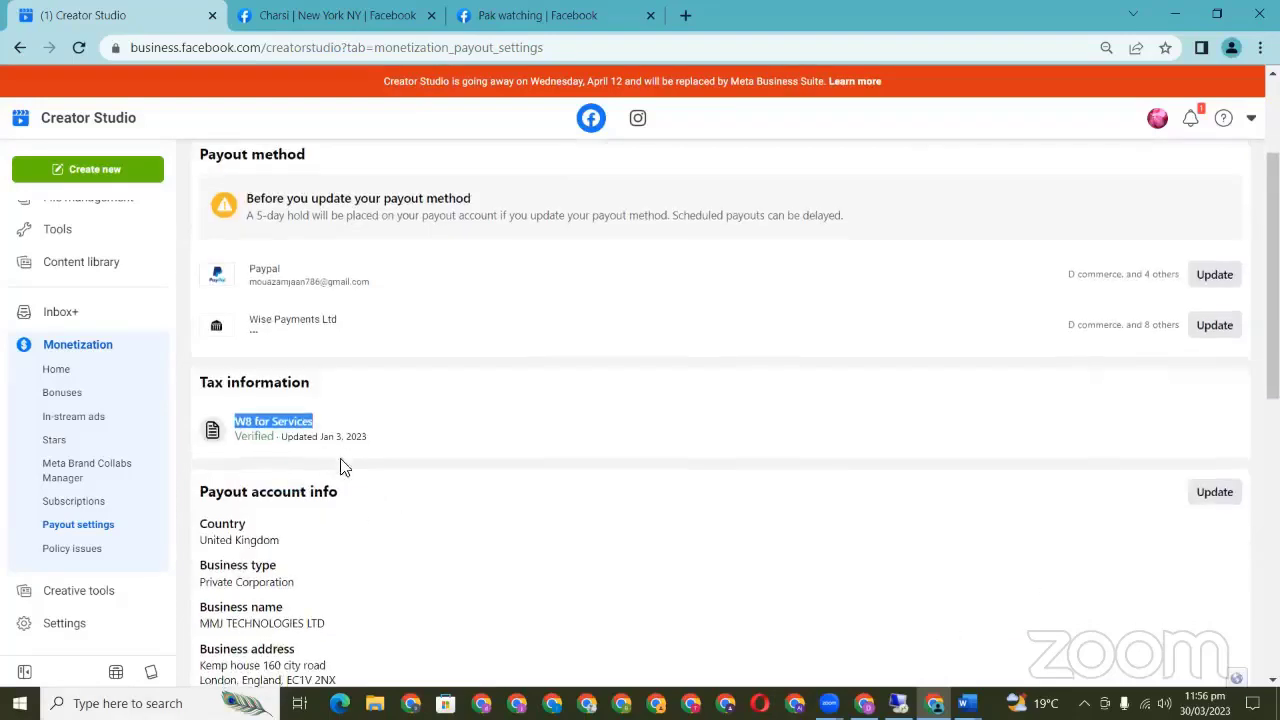
click(512, 500)
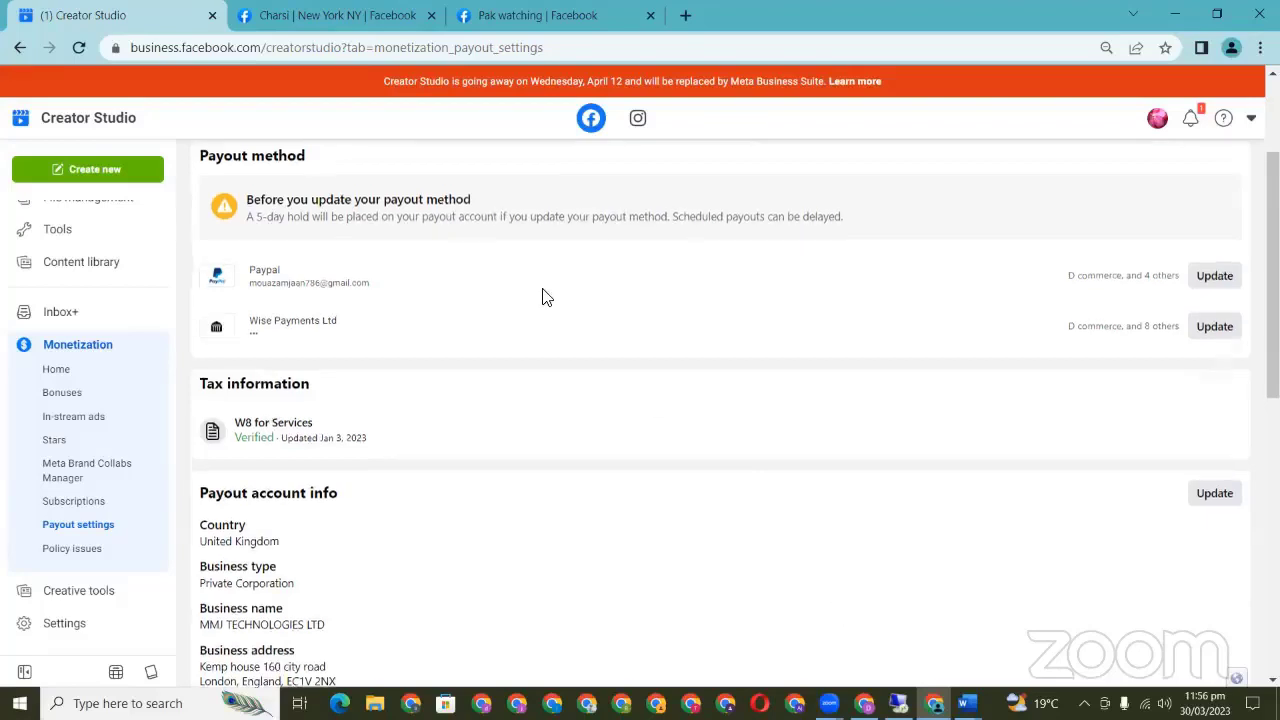
scroll(369, 174, up, 2)
click(326, 168)
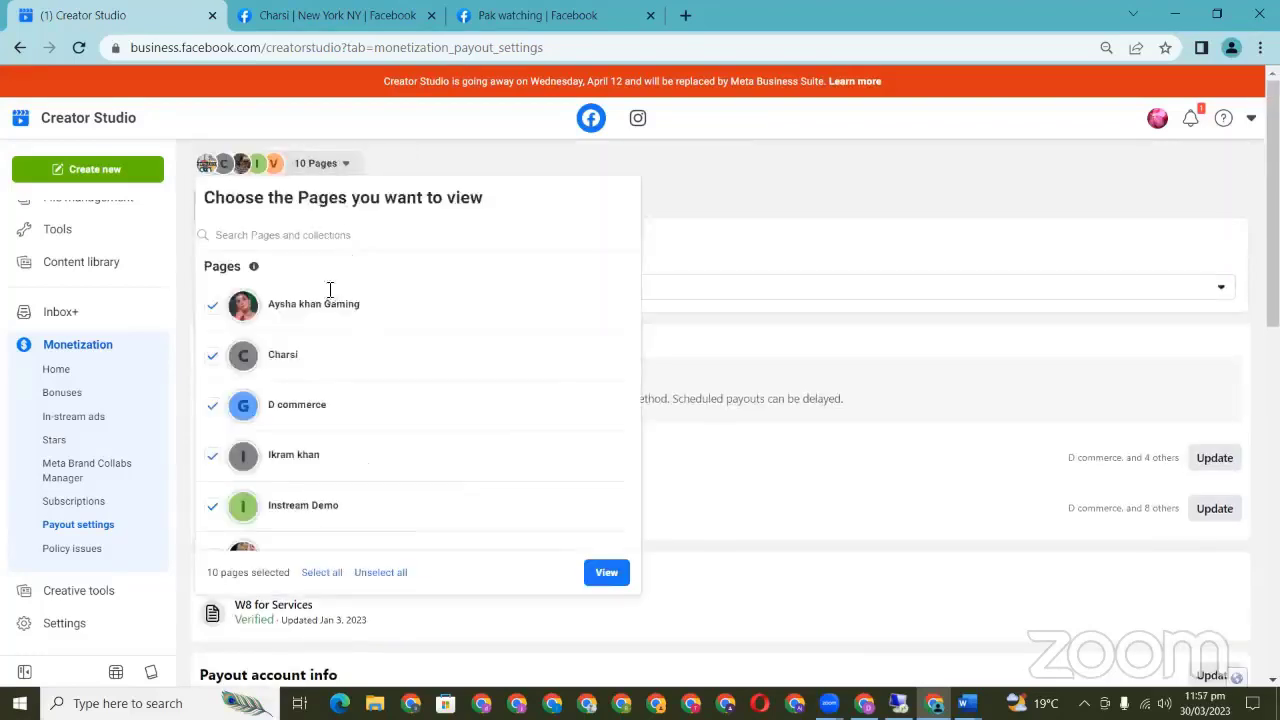
- Filter payout settings to only the gaming Page and start updating its payout account info
click(380, 573)
click(212, 305)
click(606, 572)
scroll(260, 480, down, 2)
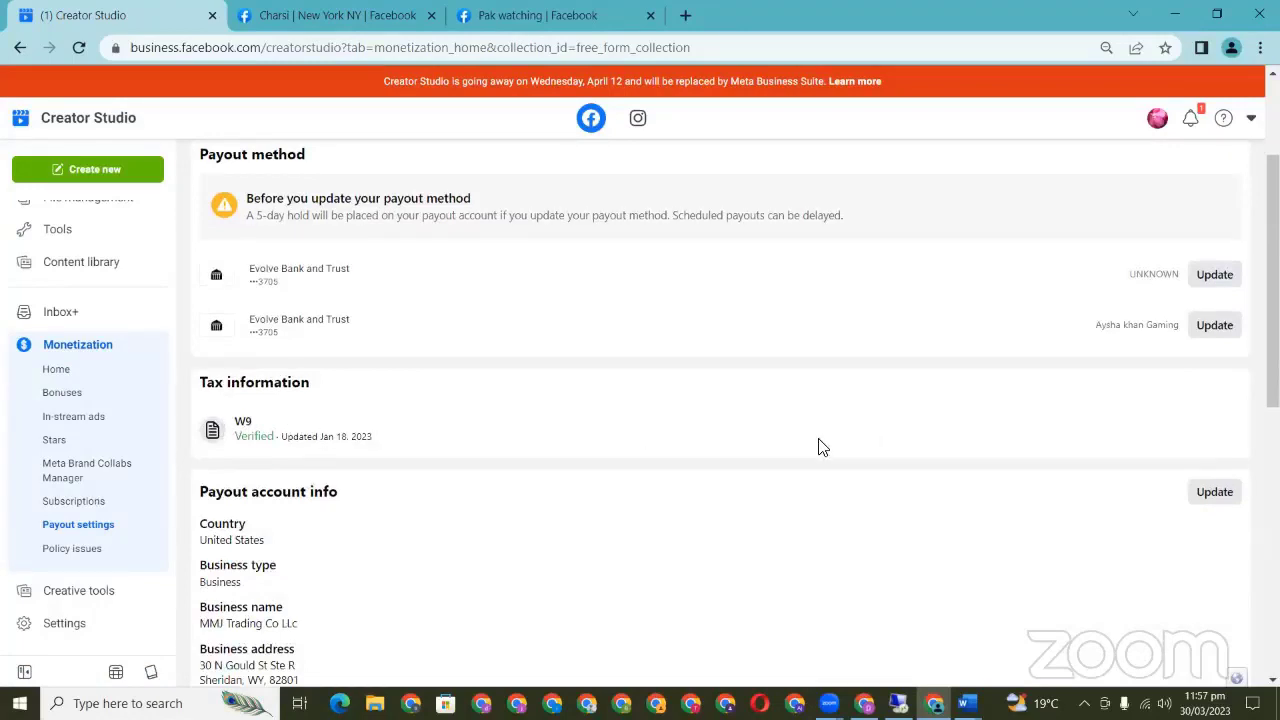
scroll(1110, 420, down, 2)
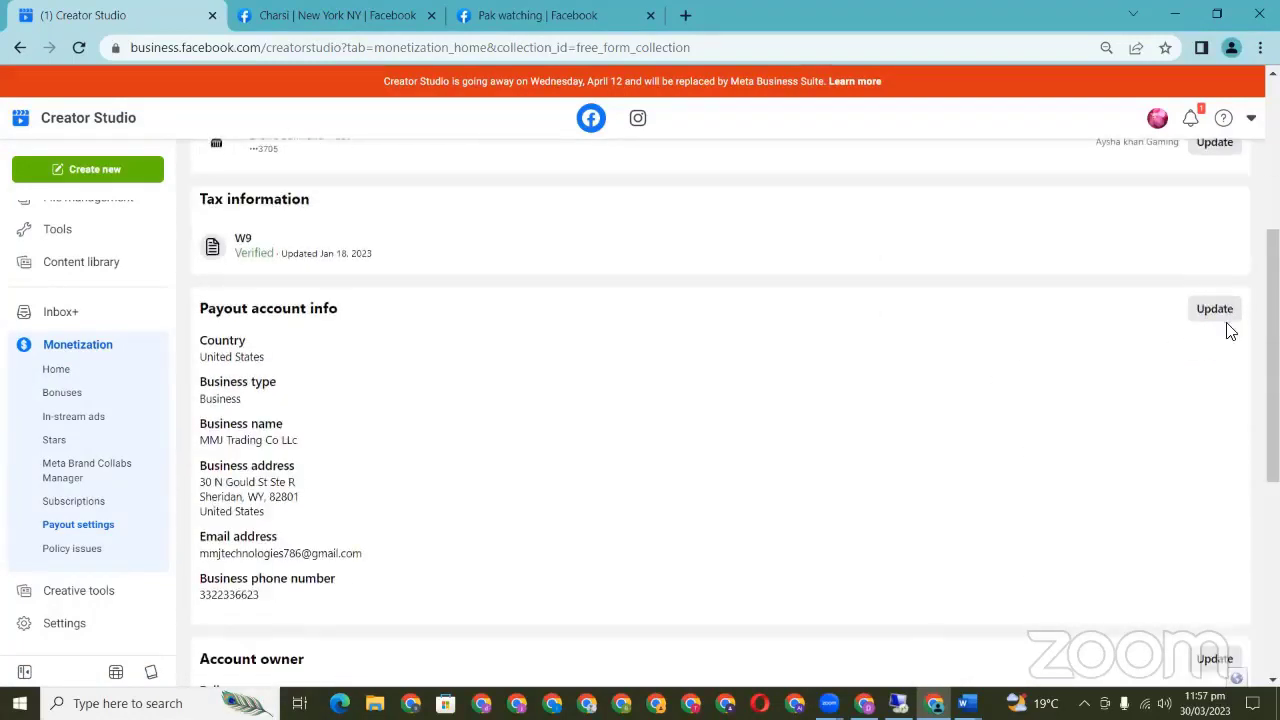
click(1216, 311)
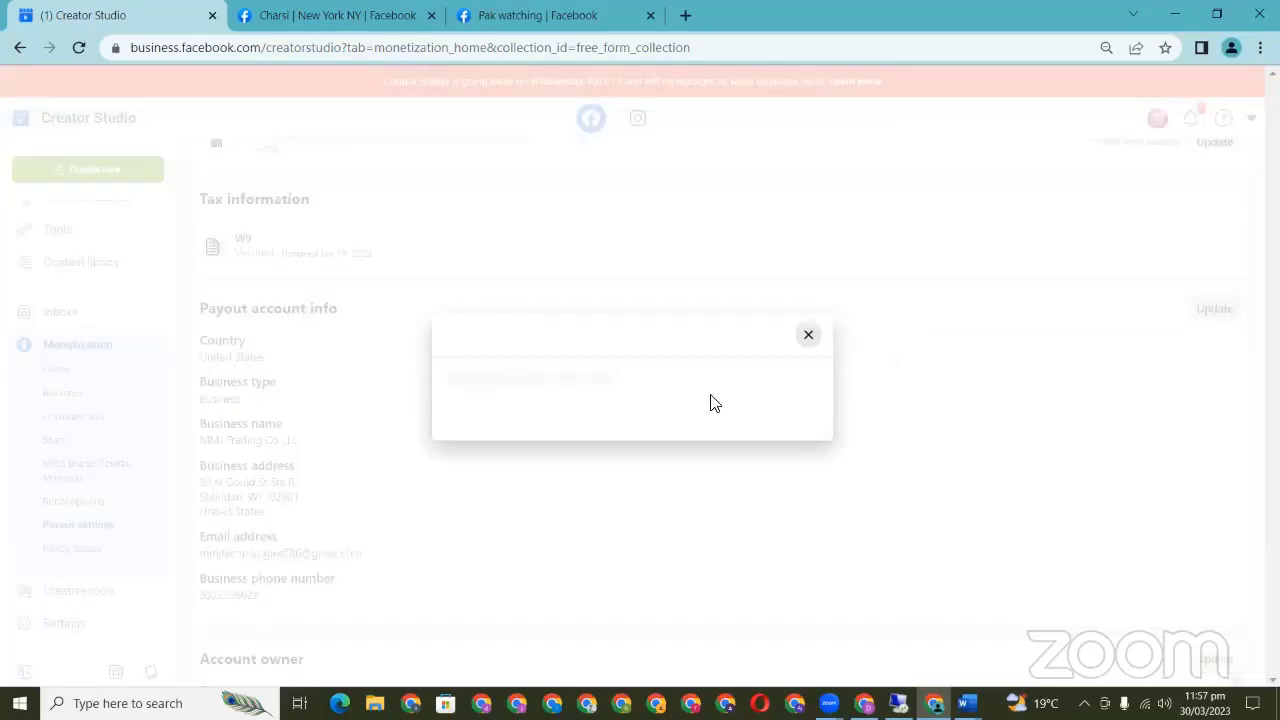
scroll(652, 362, down, 1)
scroll(655, 360, up, 1)
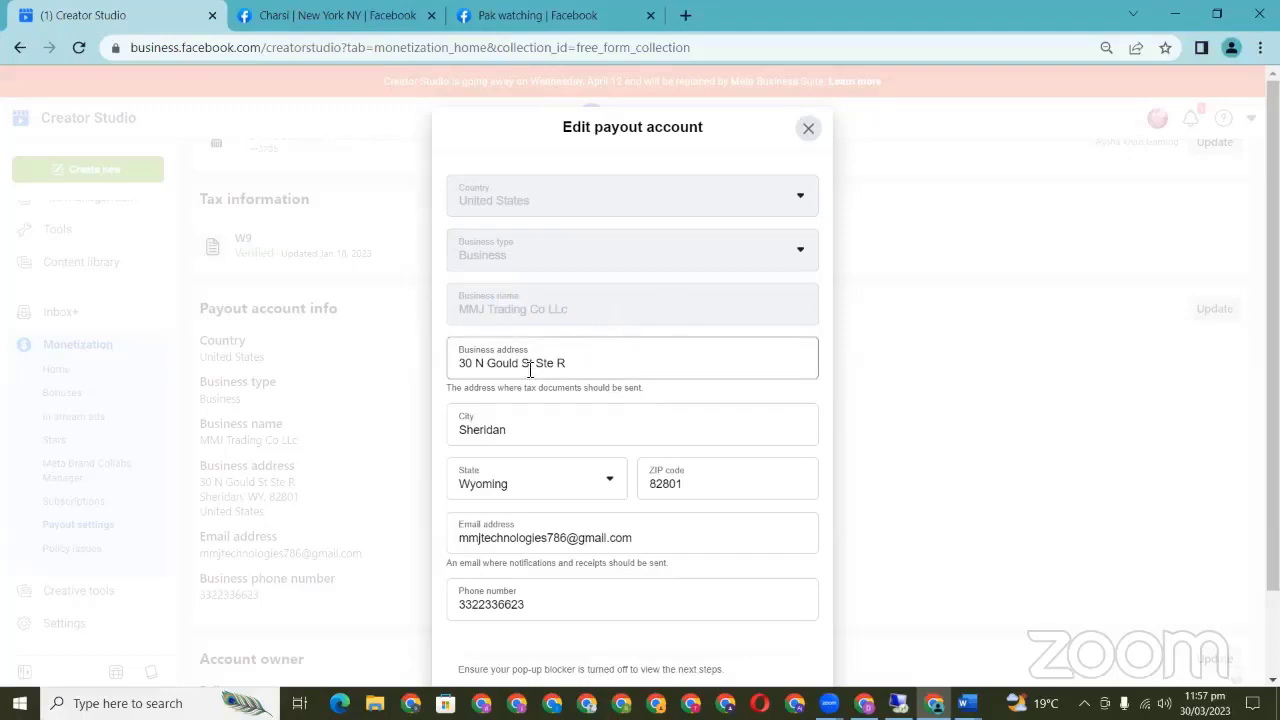
scroll(568, 420, down, 1)
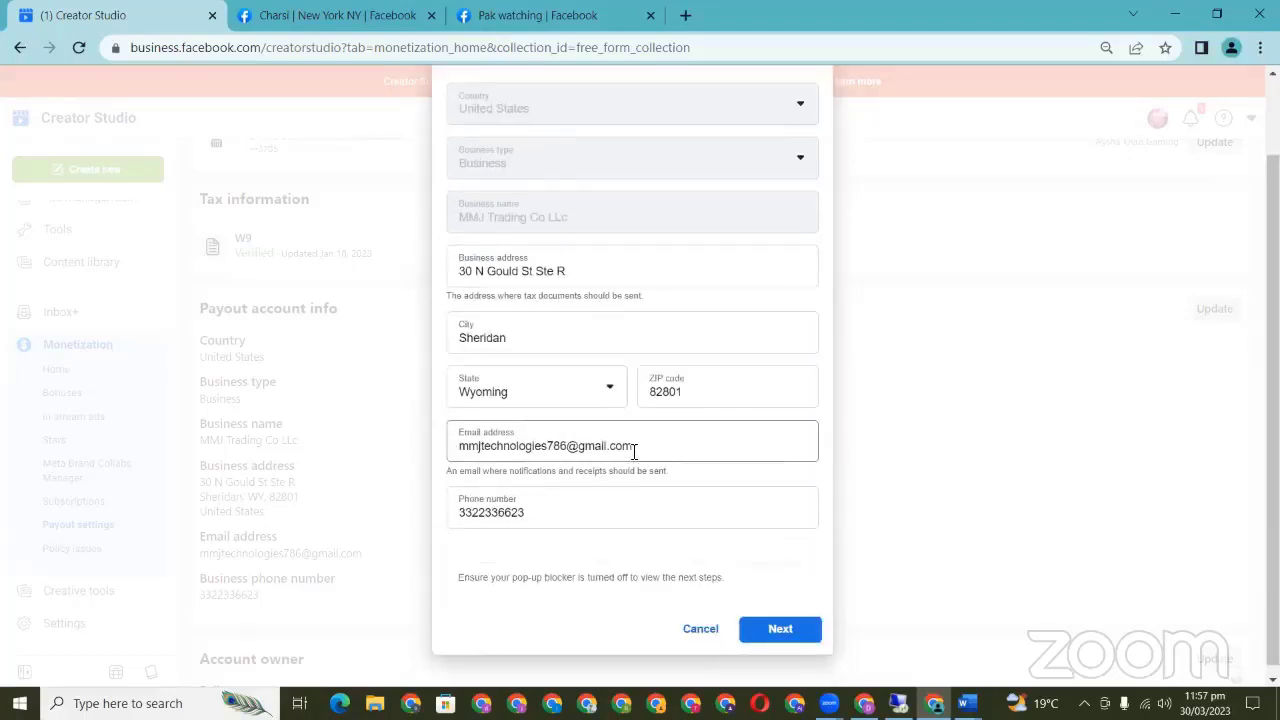
click(777, 621)
click(706, 397)
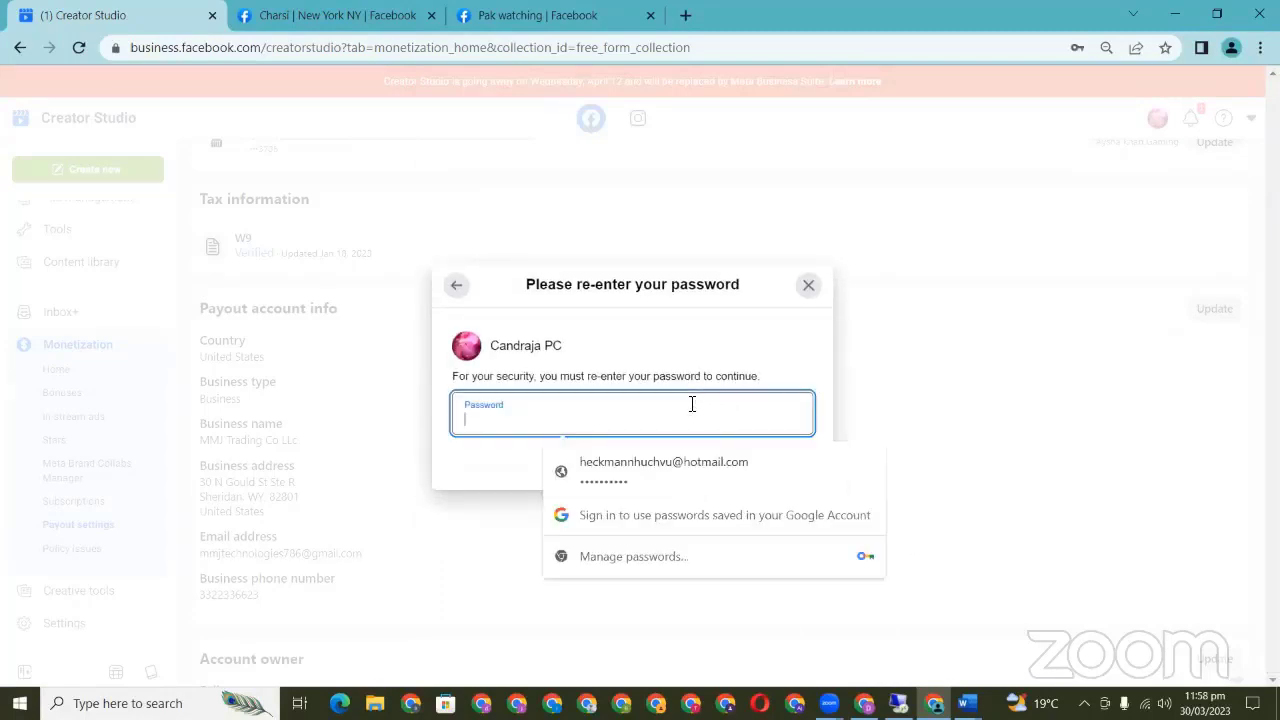
click(677, 476)
click(770, 460)
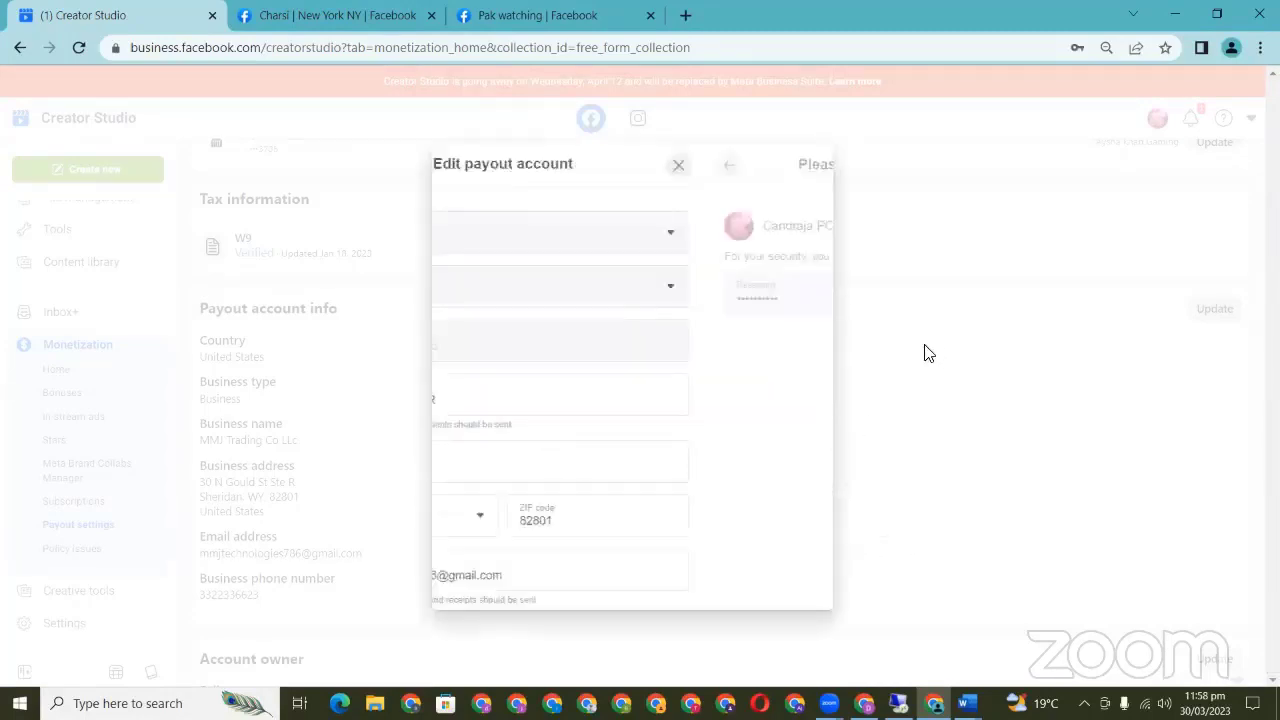
scroll(699, 392, down, 1)
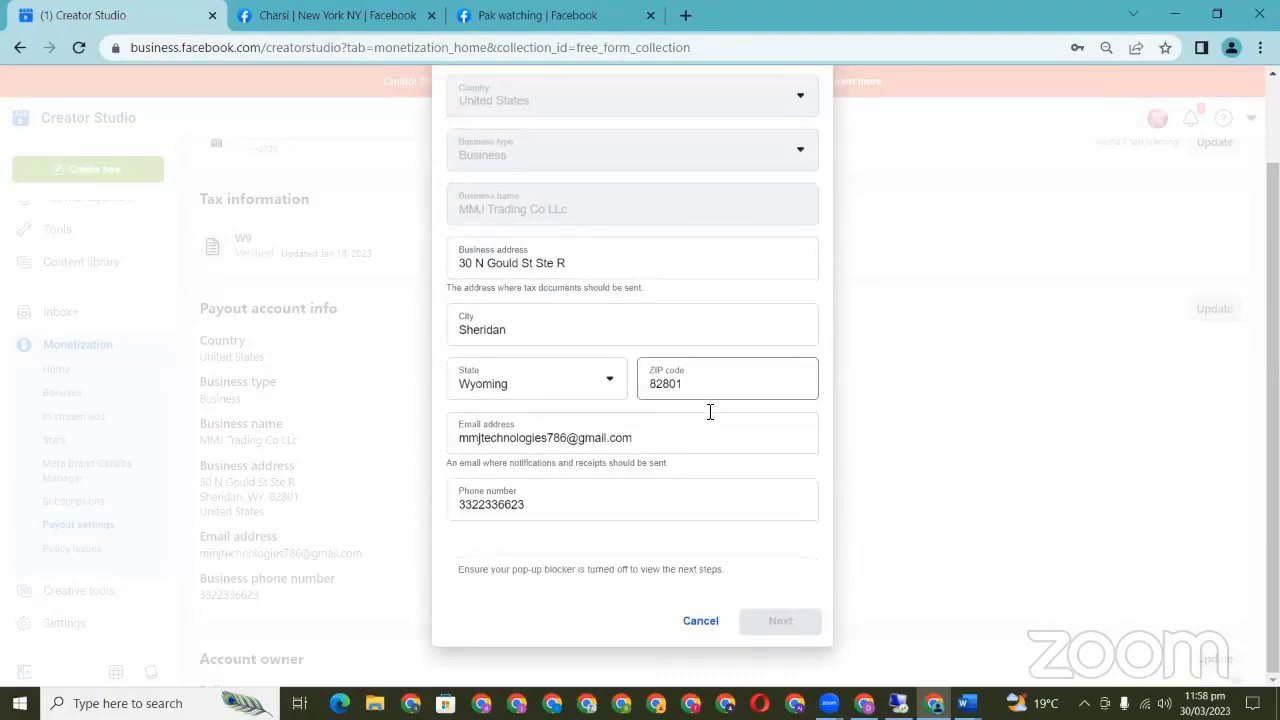
scroll(771, 326, up, 1)
scroll(786, 414, down, 1)
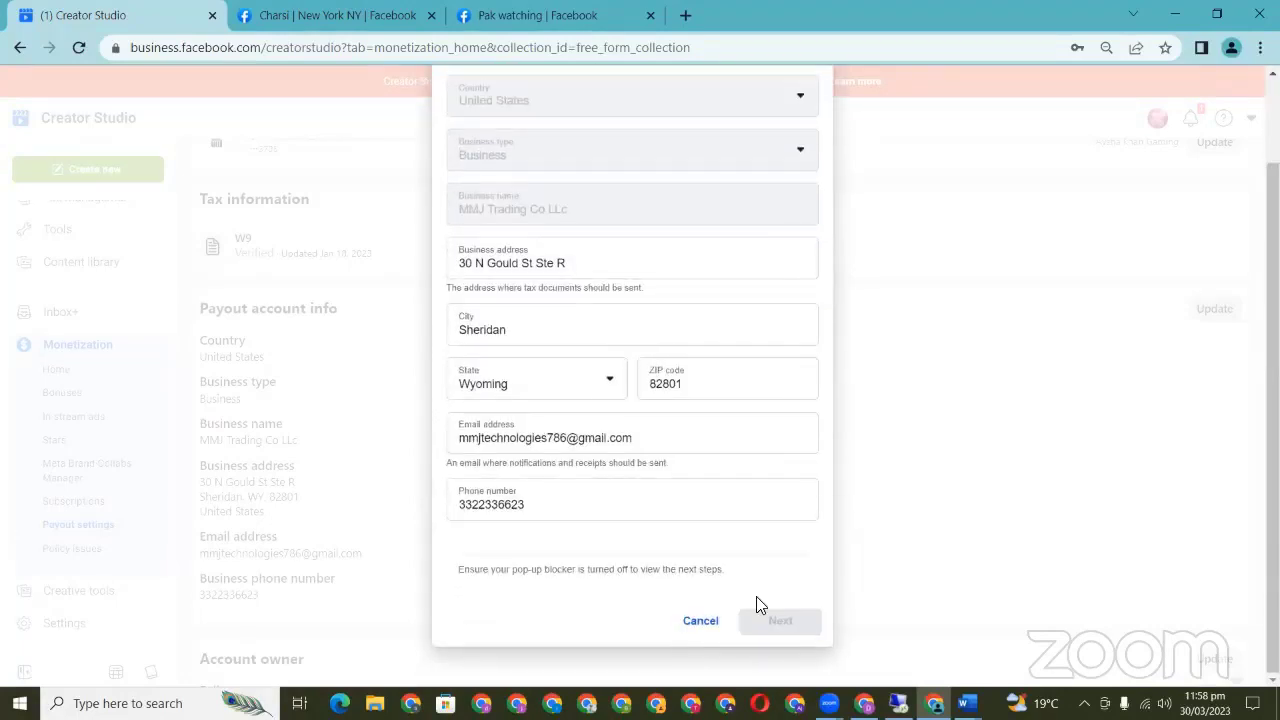
click(712, 620)
scroll(966, 363, up, 3)
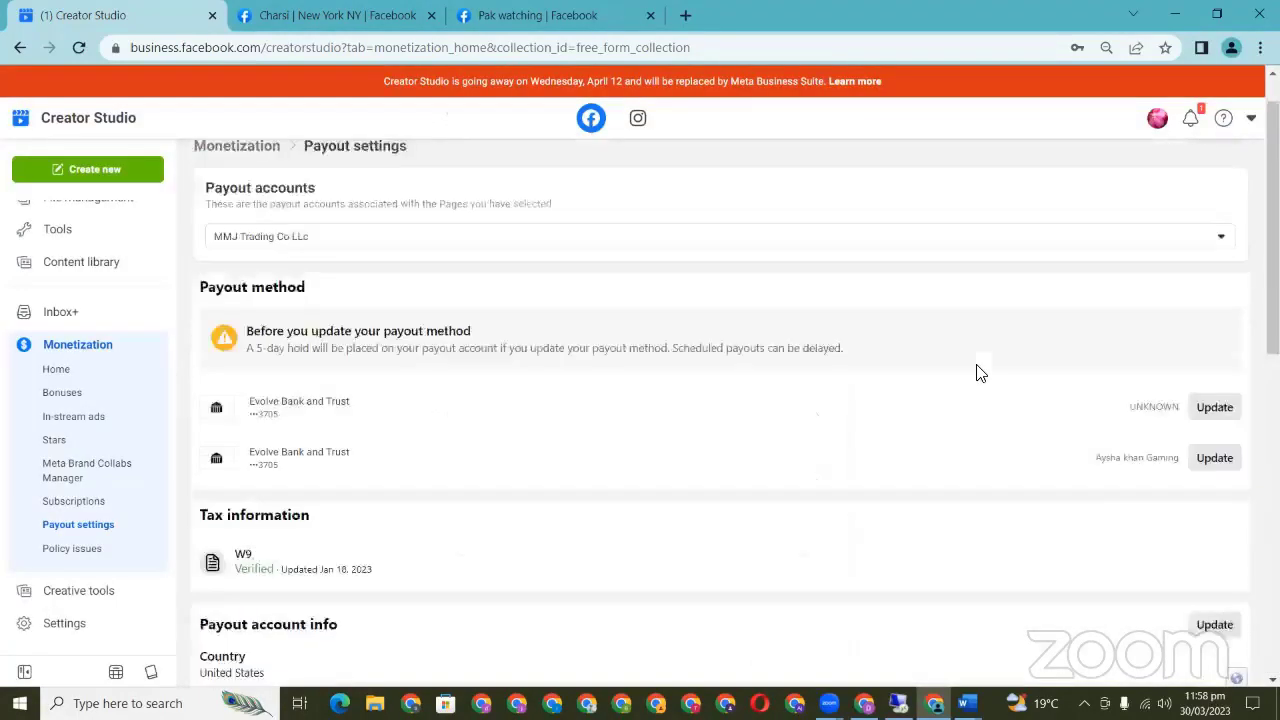
click(1216, 457)
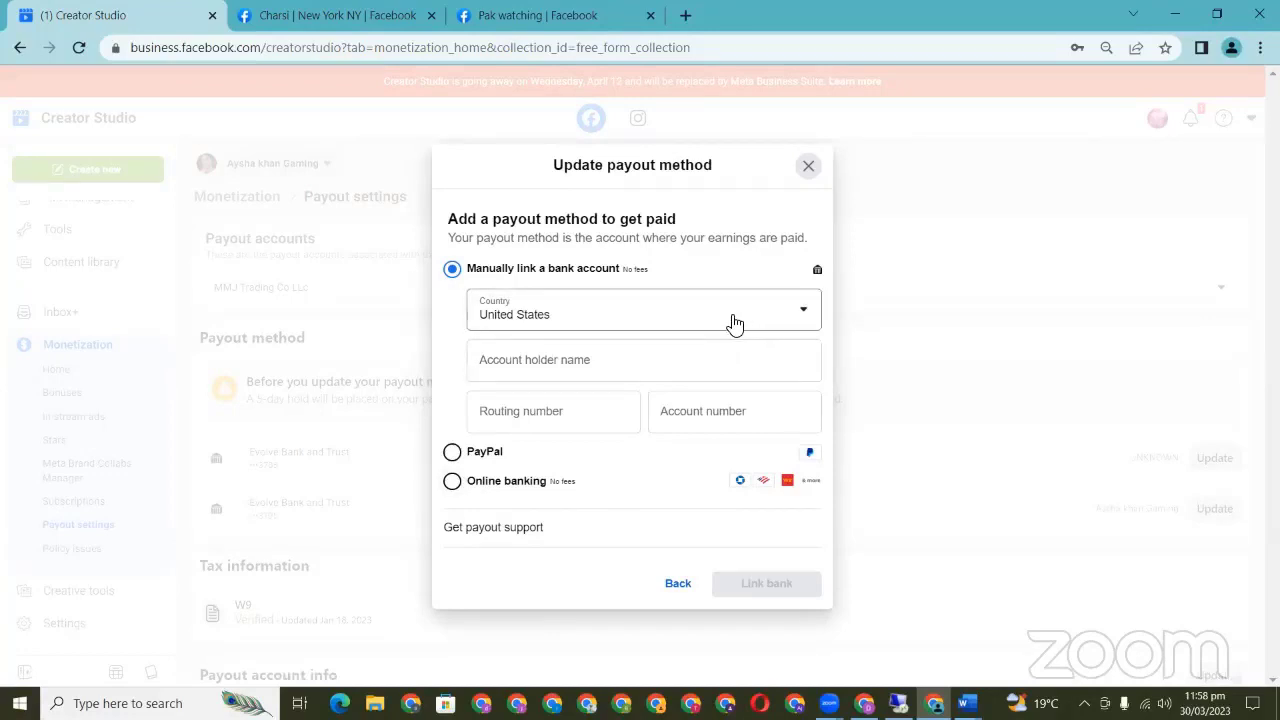
click(809, 167)
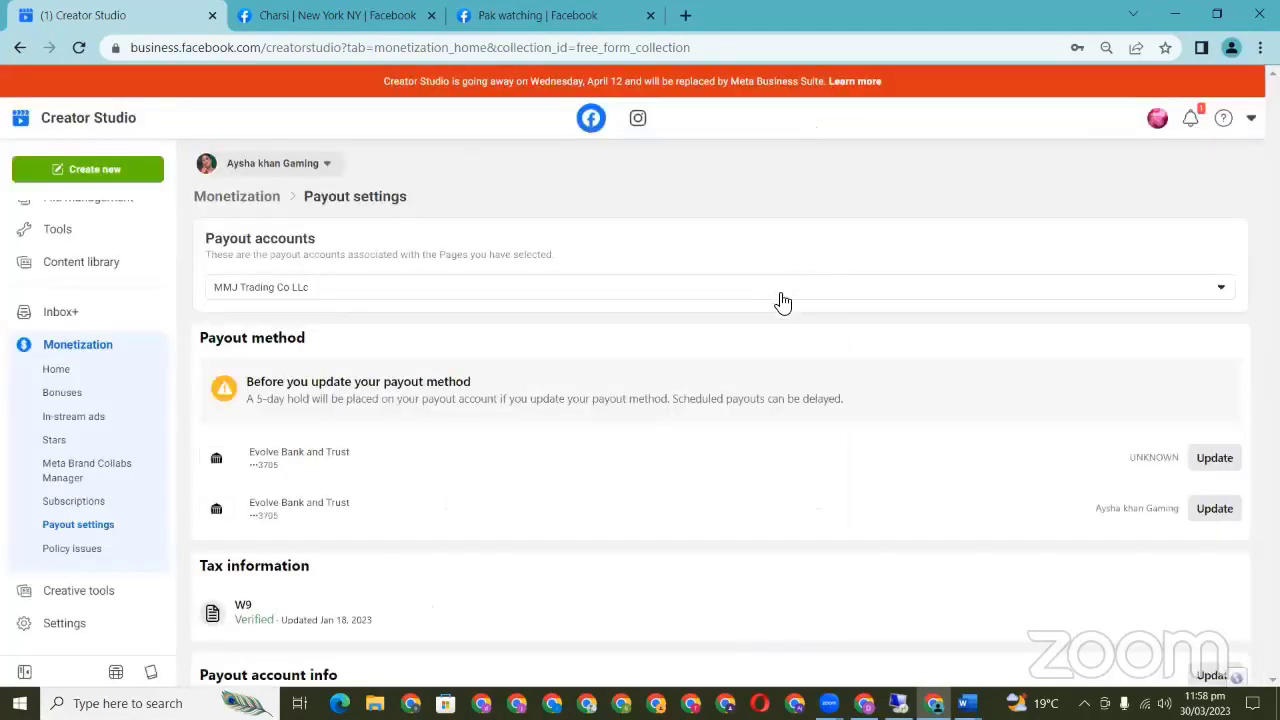
scroll(752, 300, down, 3)
scroll(773, 272, down, 6)
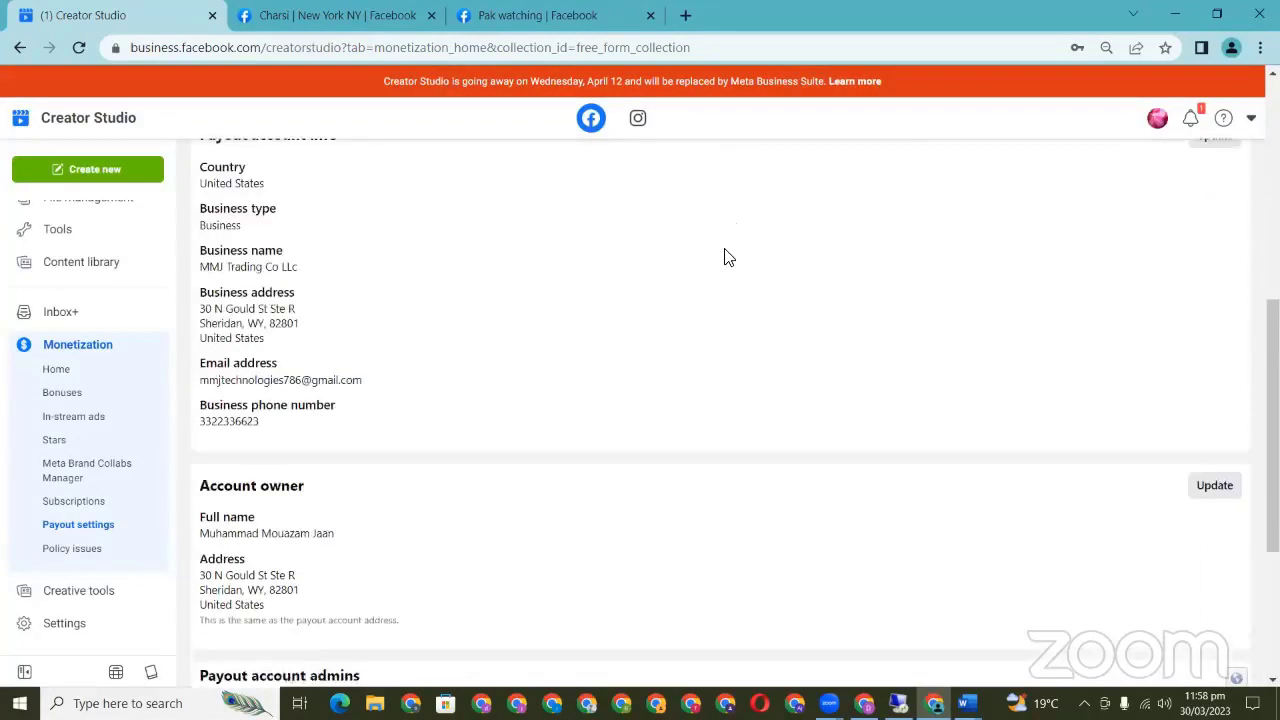
scroll(834, 264, up, 3)
scroll(914, 277, down, 2)
scroll(988, 294, up, 1)
scroll(795, 305, up, 2)
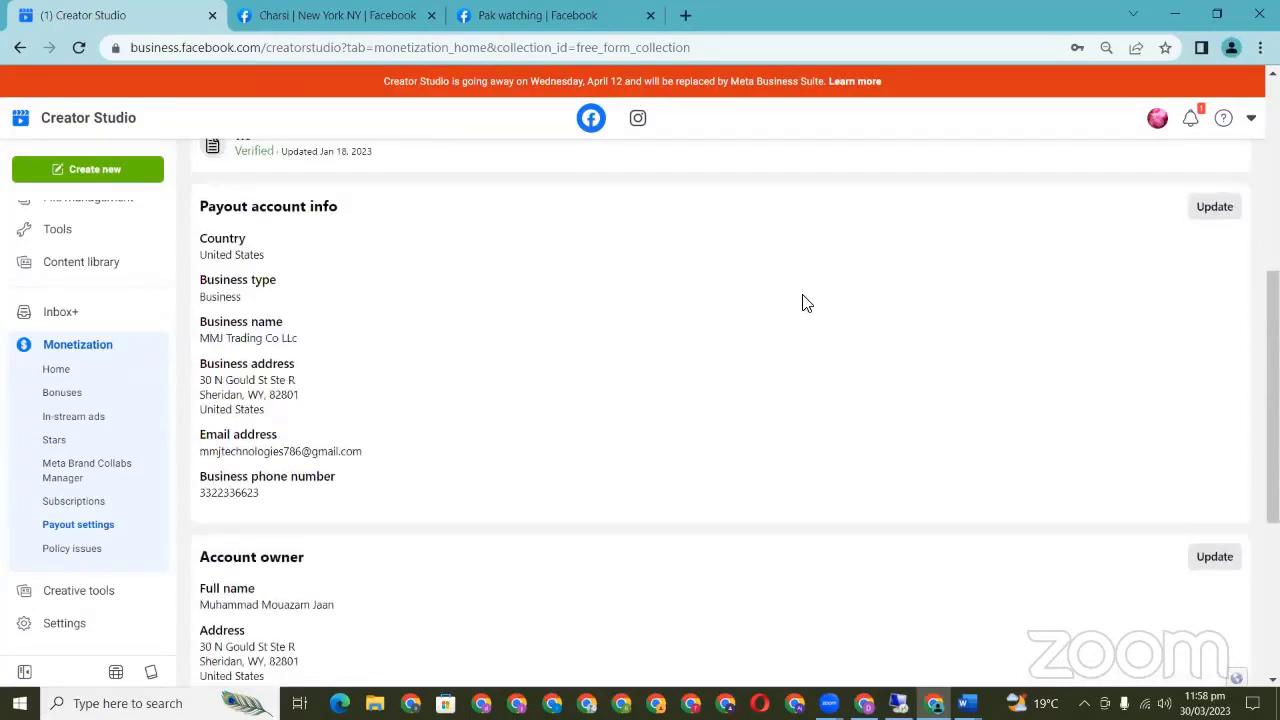
scroll(1190, 440, down, 2)
click(1208, 378)
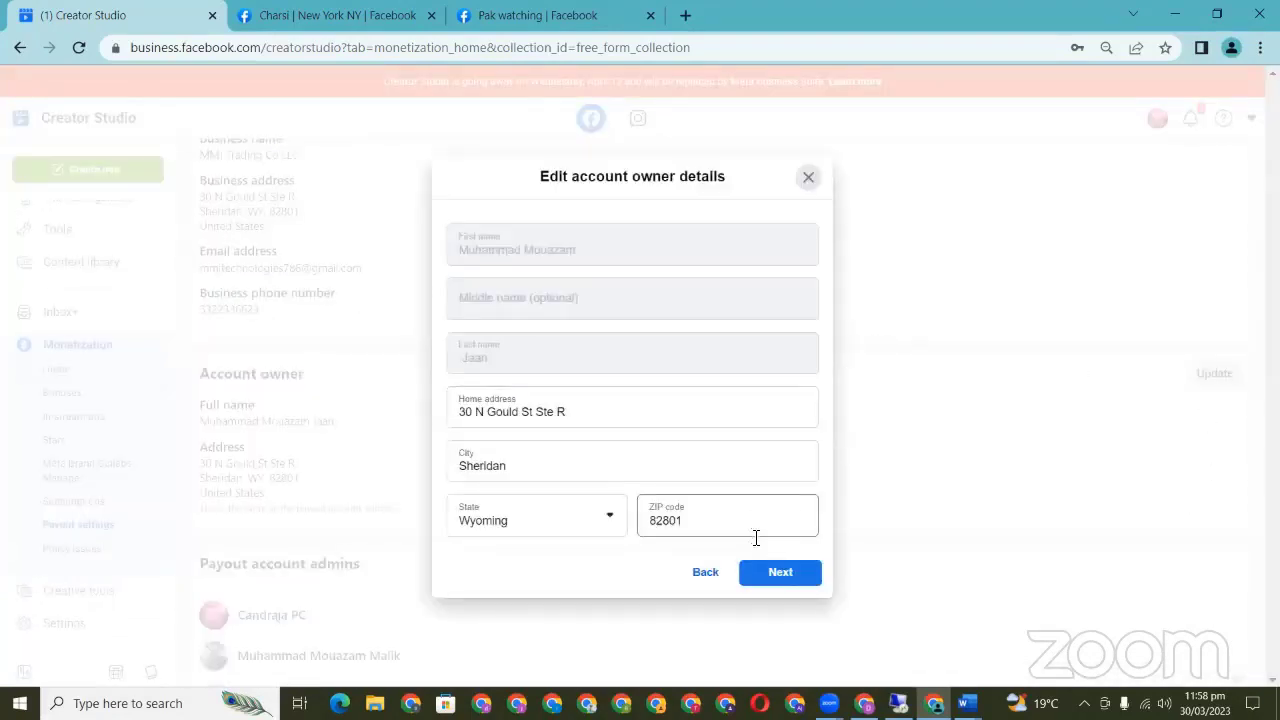
click(805, 577)
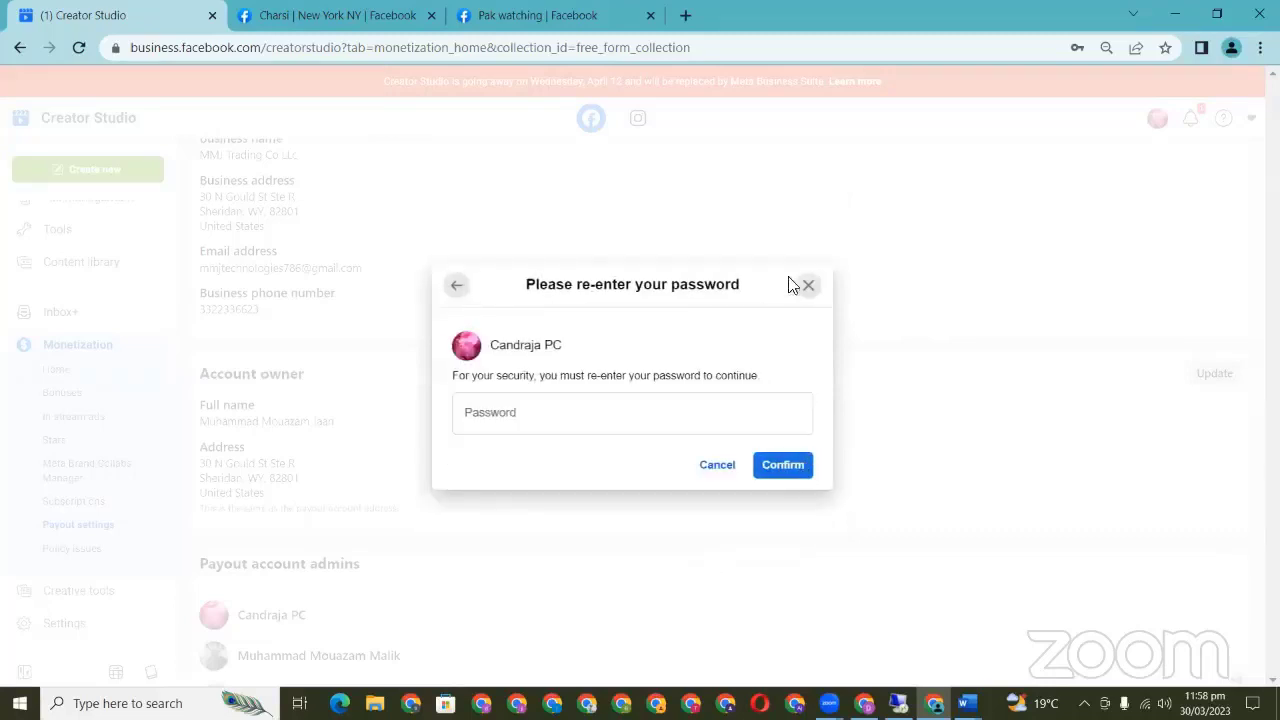
click(815, 285)
scroll(808, 400, up, 1)
scroll(772, 390, down, 2)
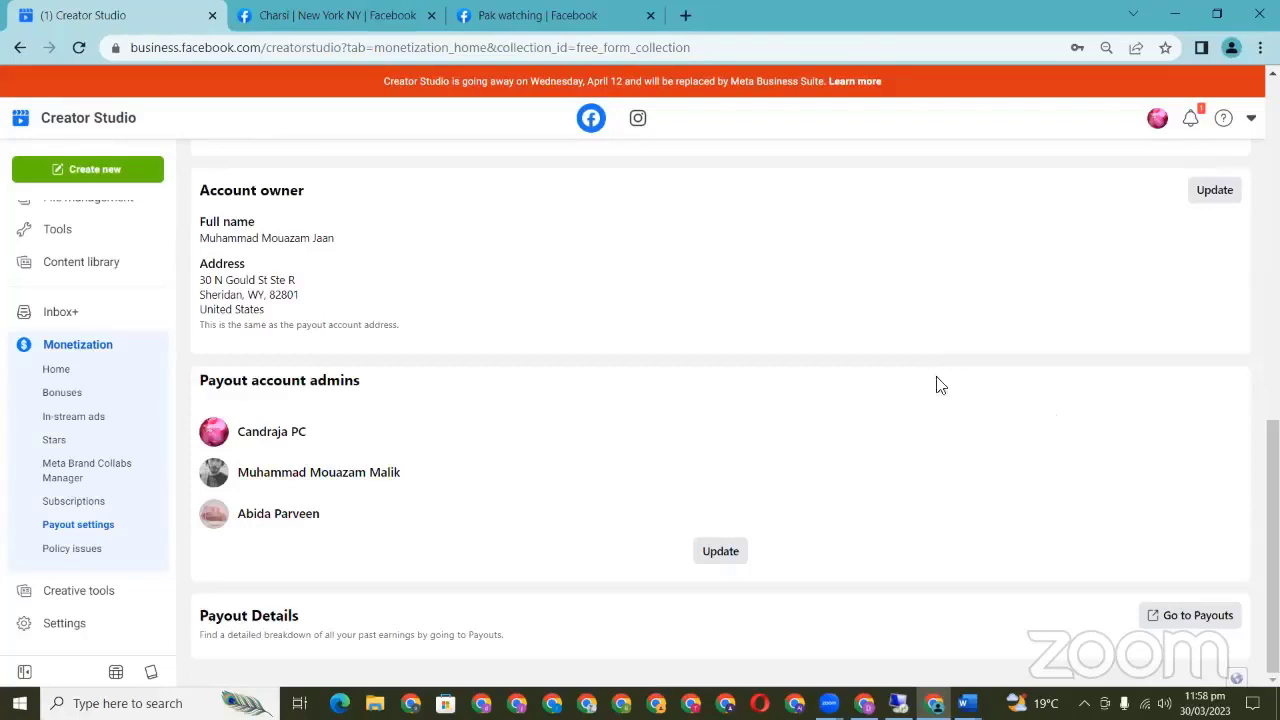
scroll(891, 377, up, 7)
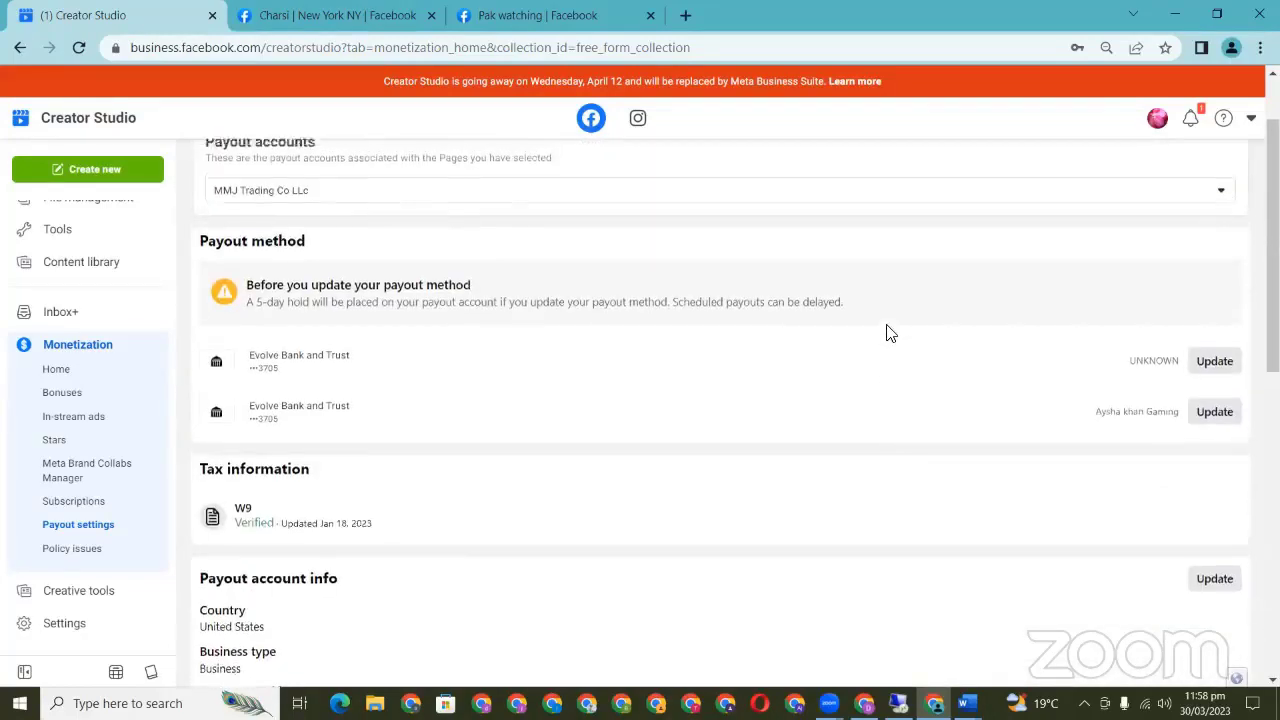
scroll(891, 335, up, 1)
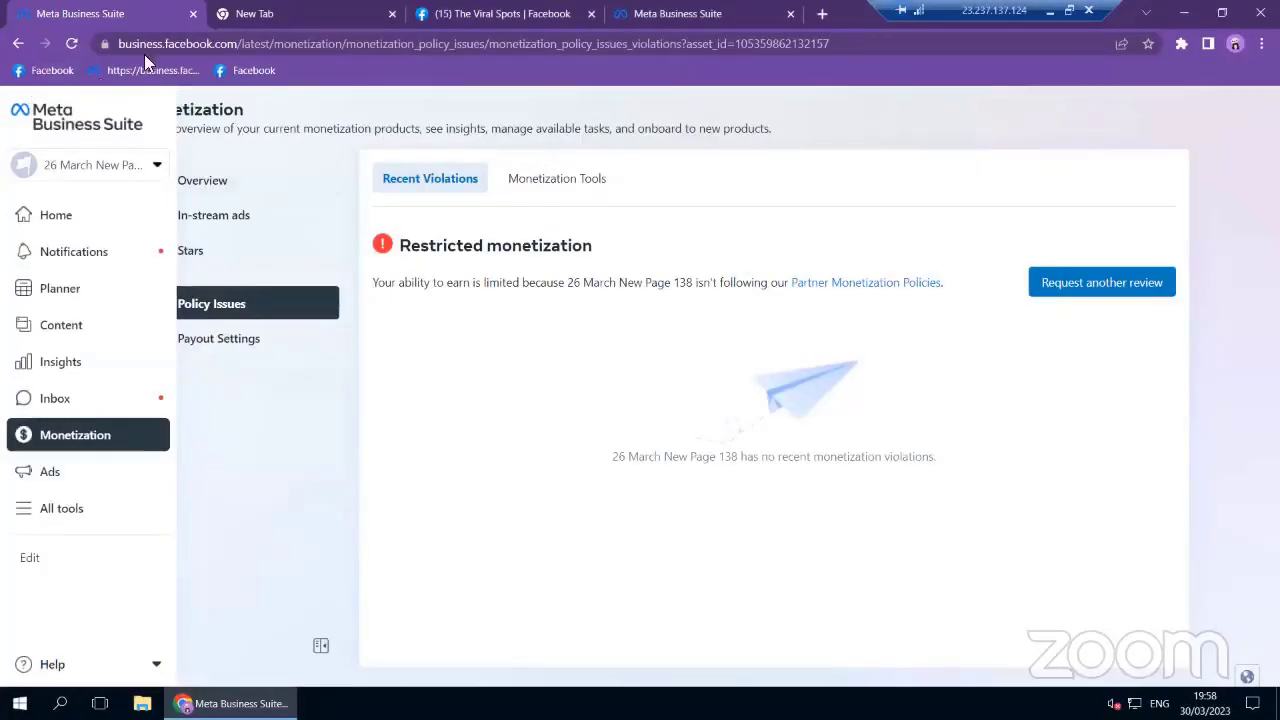
- Copy the local Creator Studio URL and load it in the remote browser's address bar
click(157, 168)
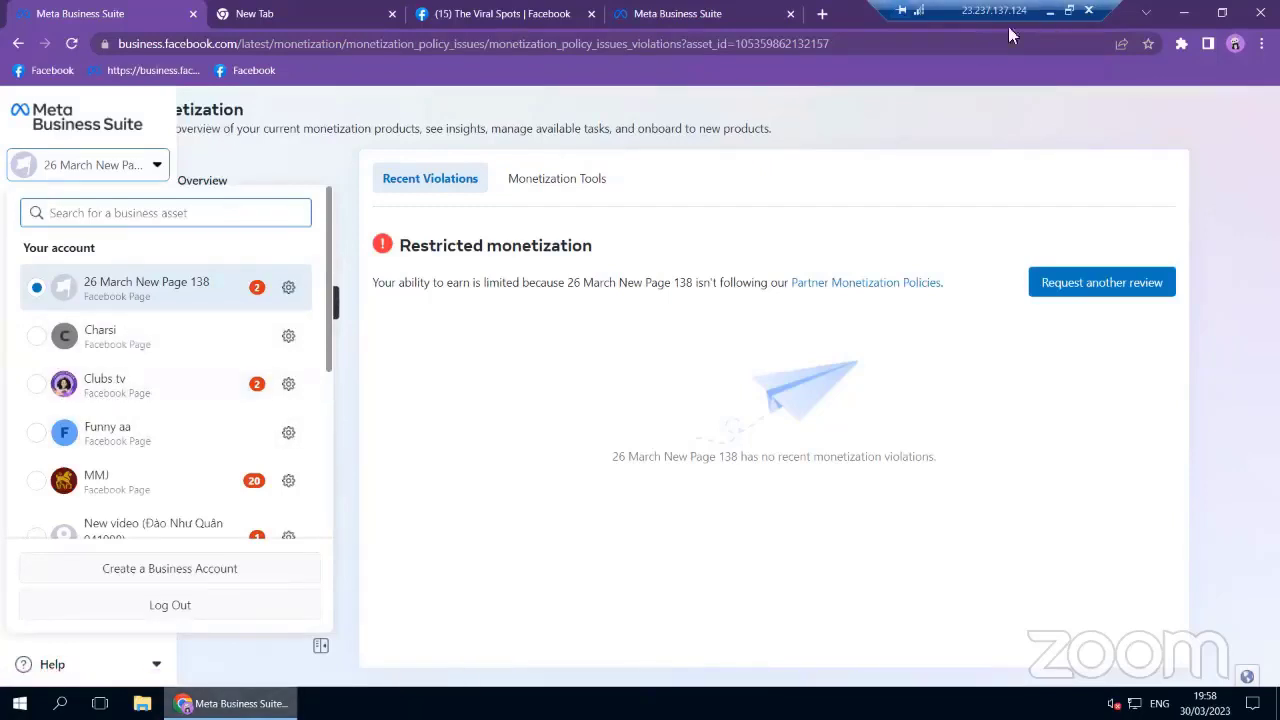
click(1055, 12)
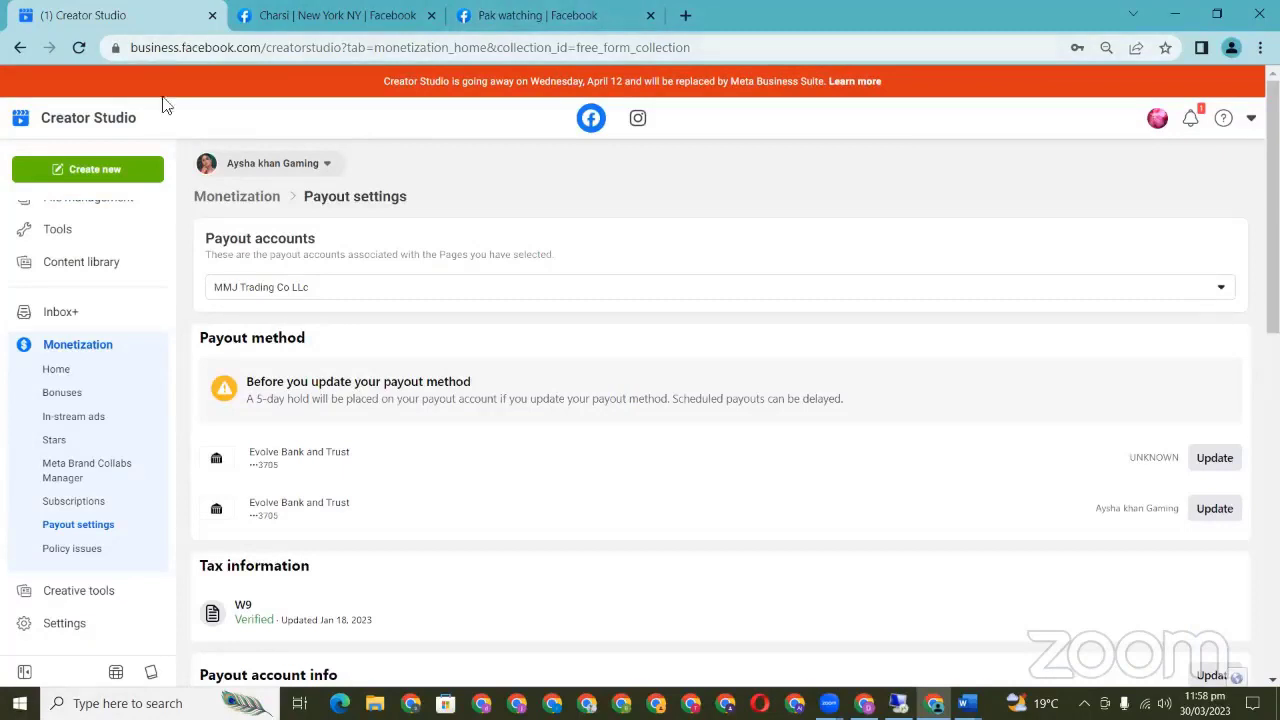
click(166, 47)
key(ctrl+c)
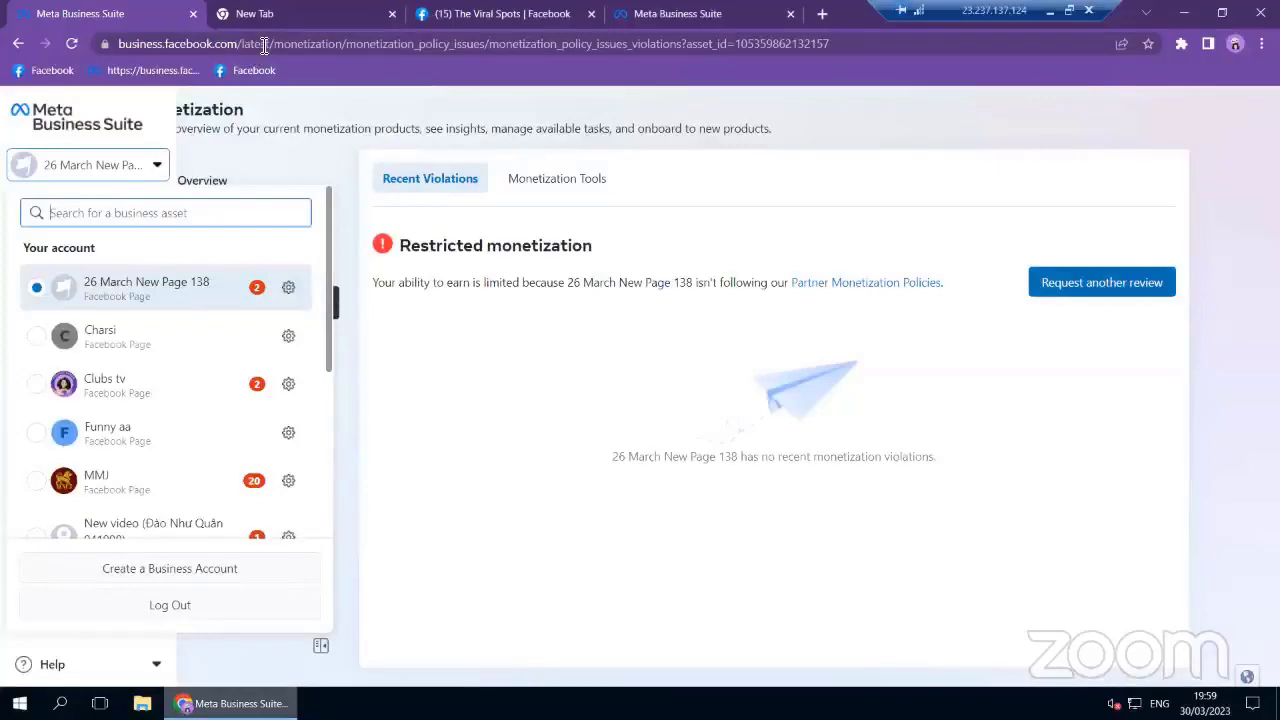
click(263, 44)
key(ctrl+v)
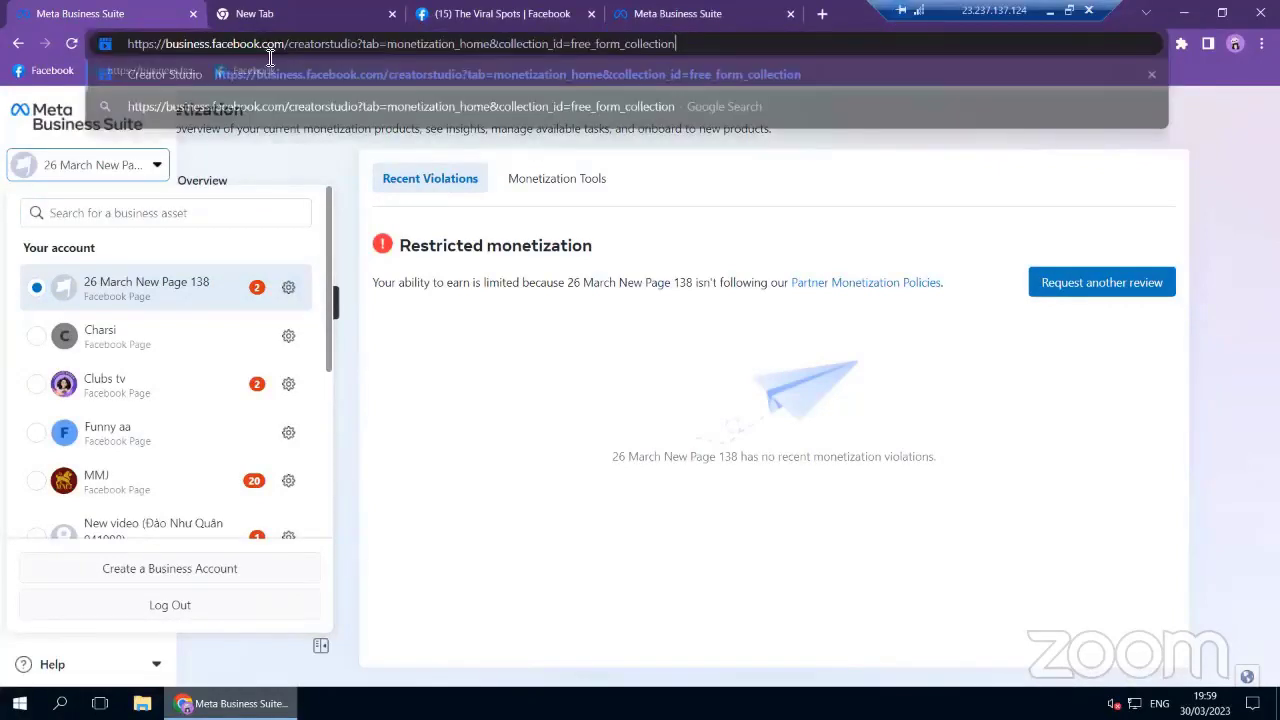
key(Return)
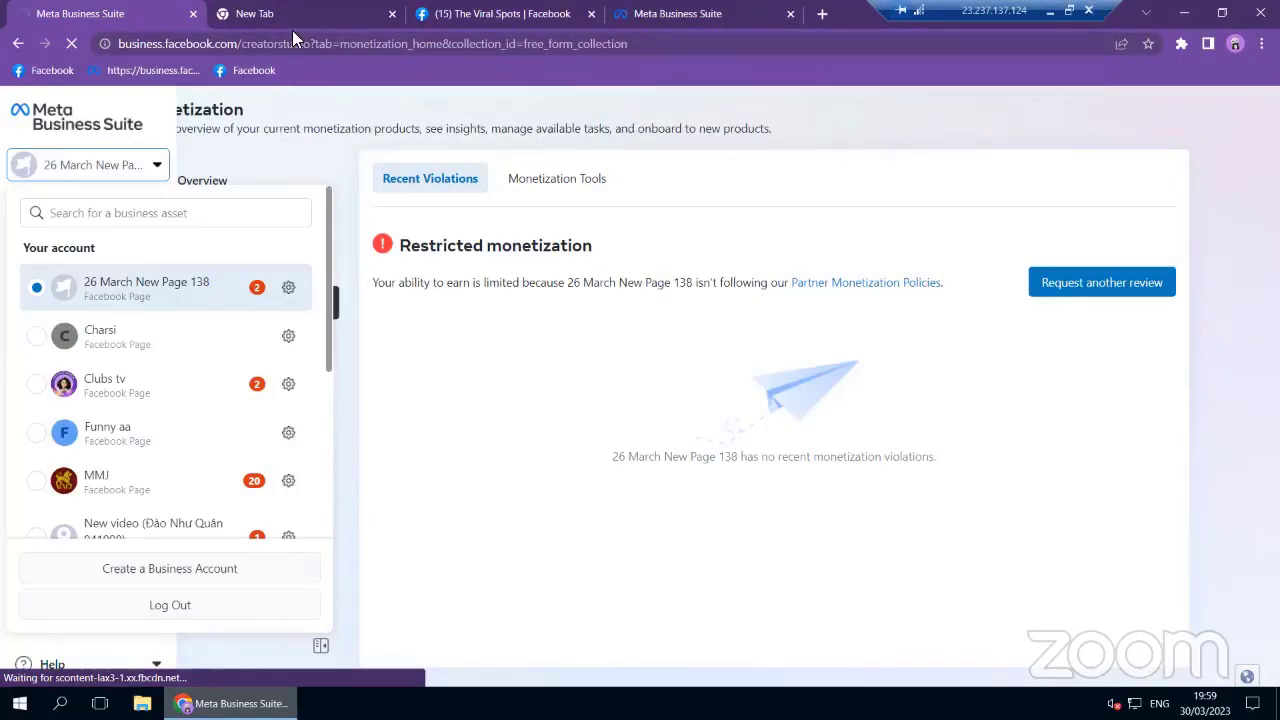
- Close the empty tab, dismiss the Instagram connection prompt, and open the Monetization overview
click(330, 15)
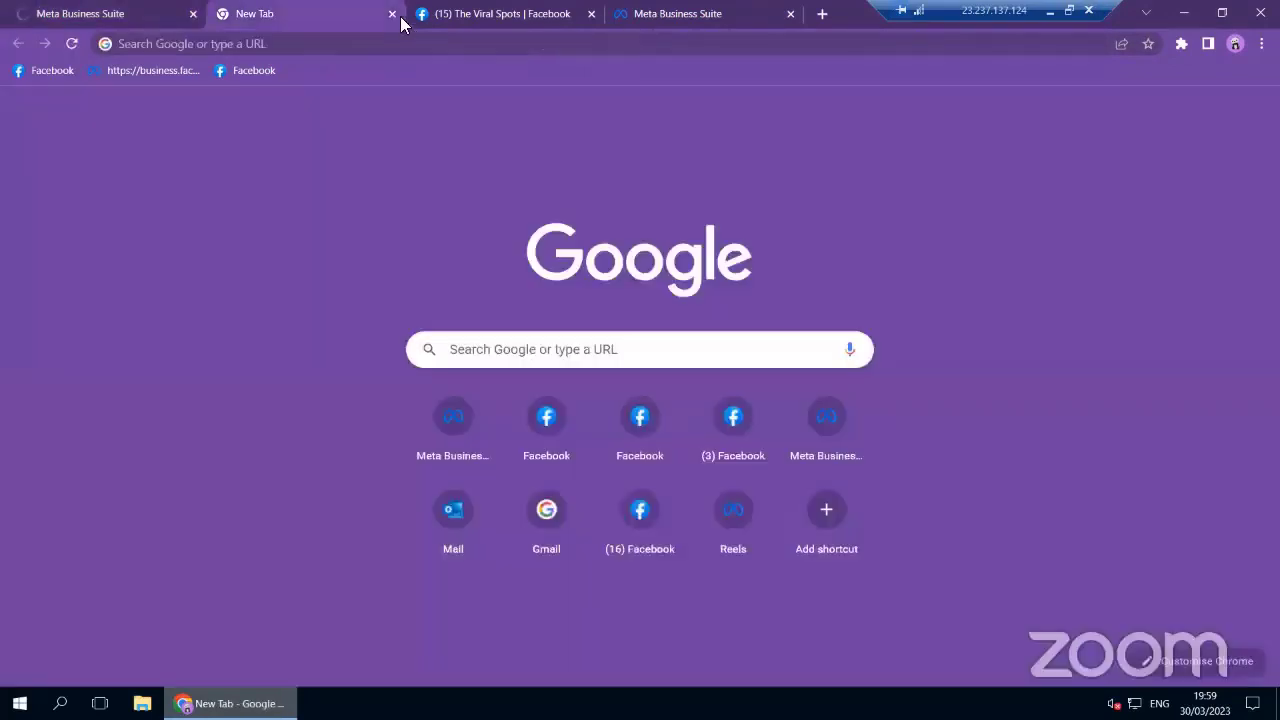
click(392, 14)
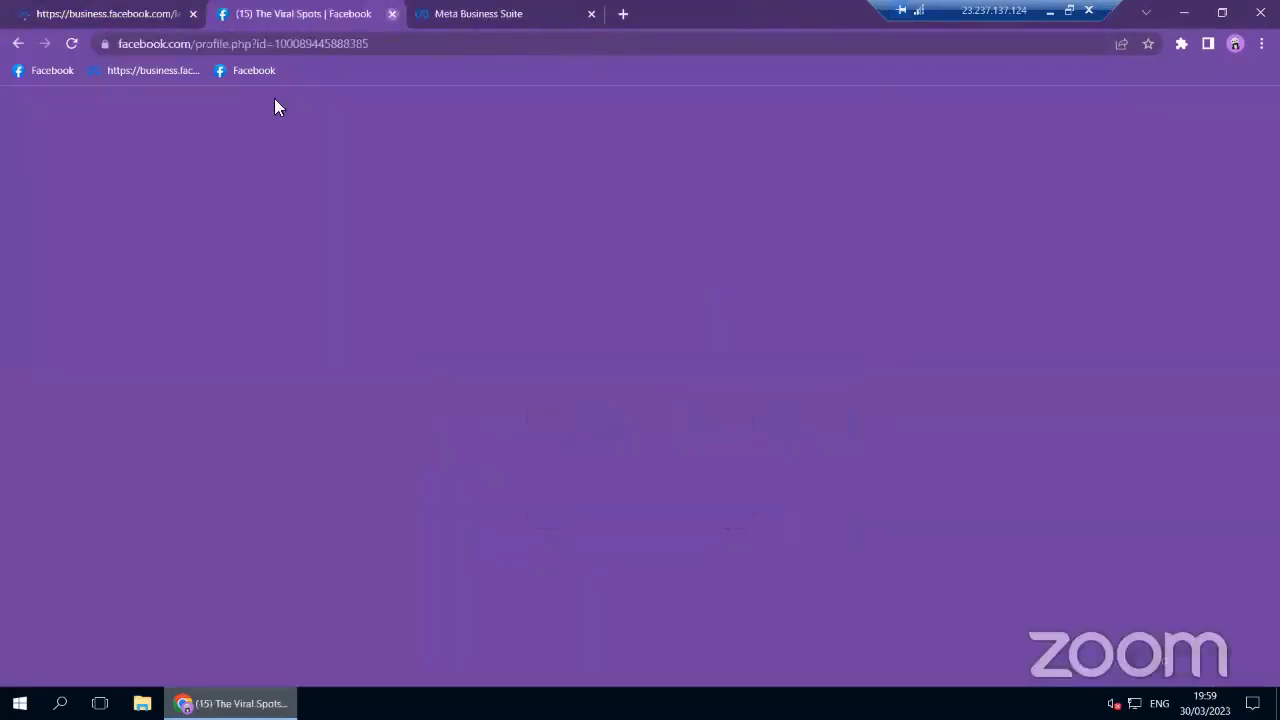
click(123, 18)
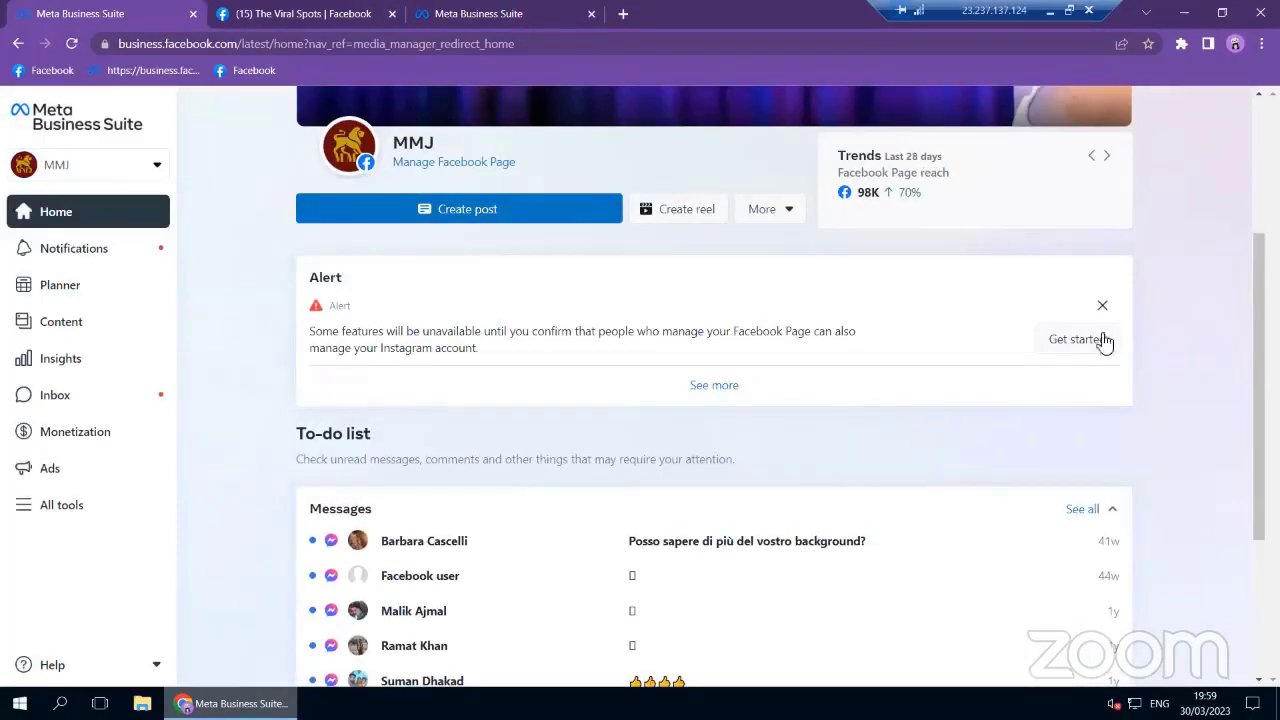
click(1068, 348)
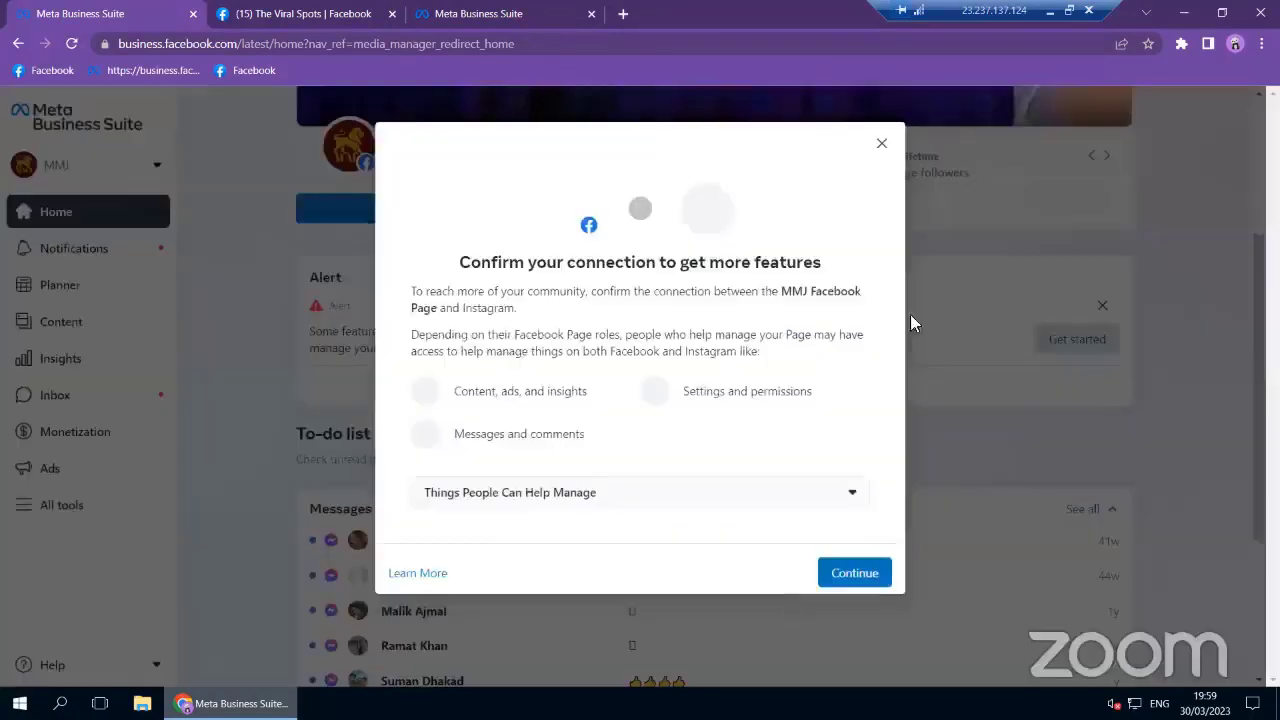
click(881, 153)
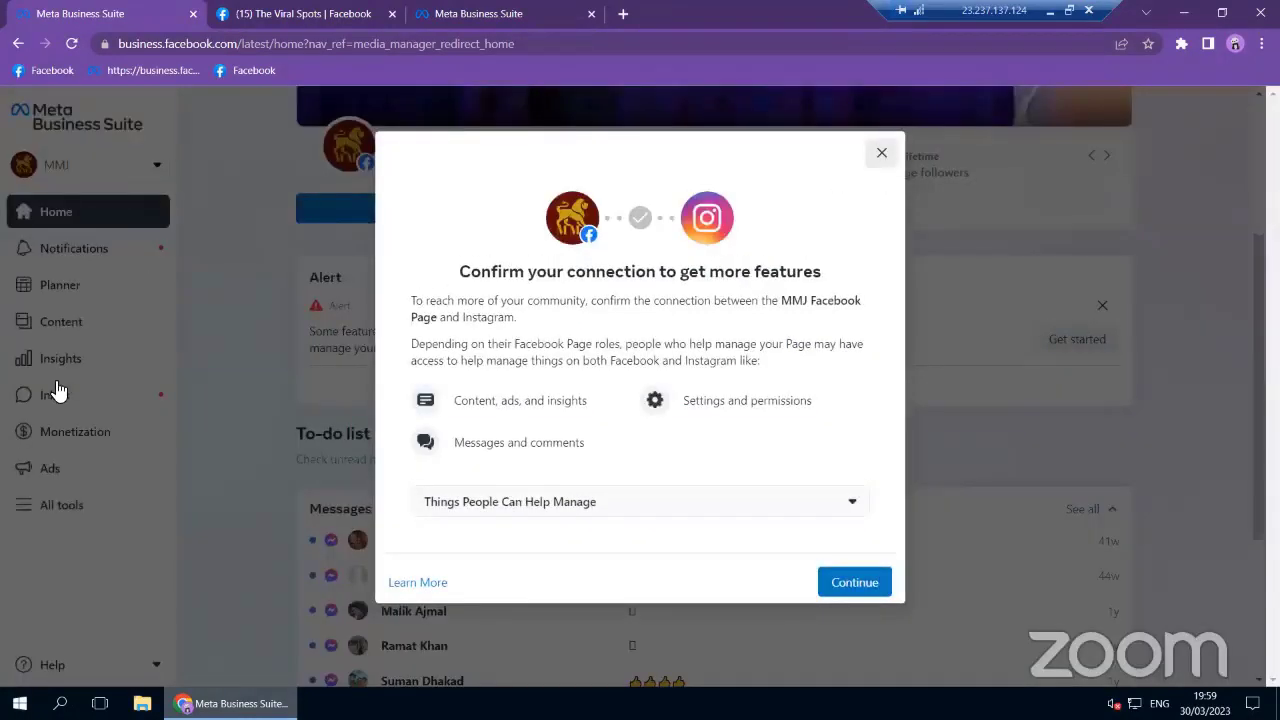
click(70, 508)
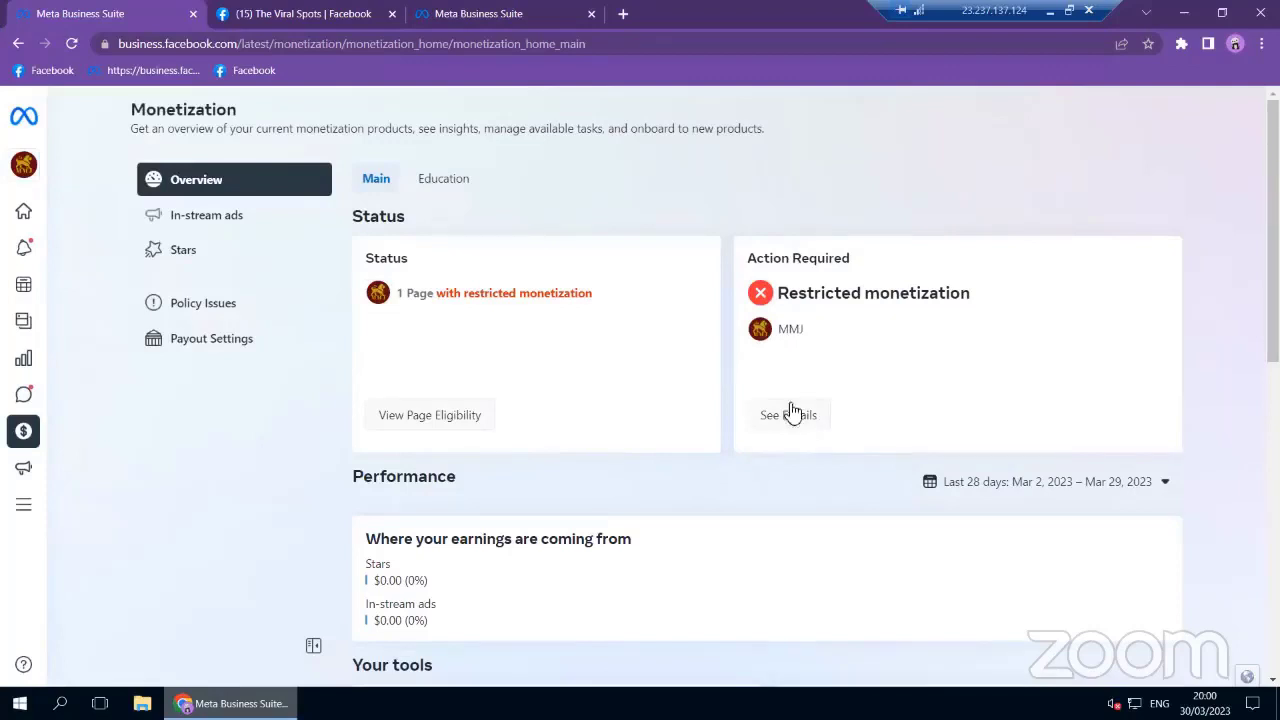
- Review MMJ's Page eligibility, including Other Monetization Tools, then close the panel
click(458, 422)
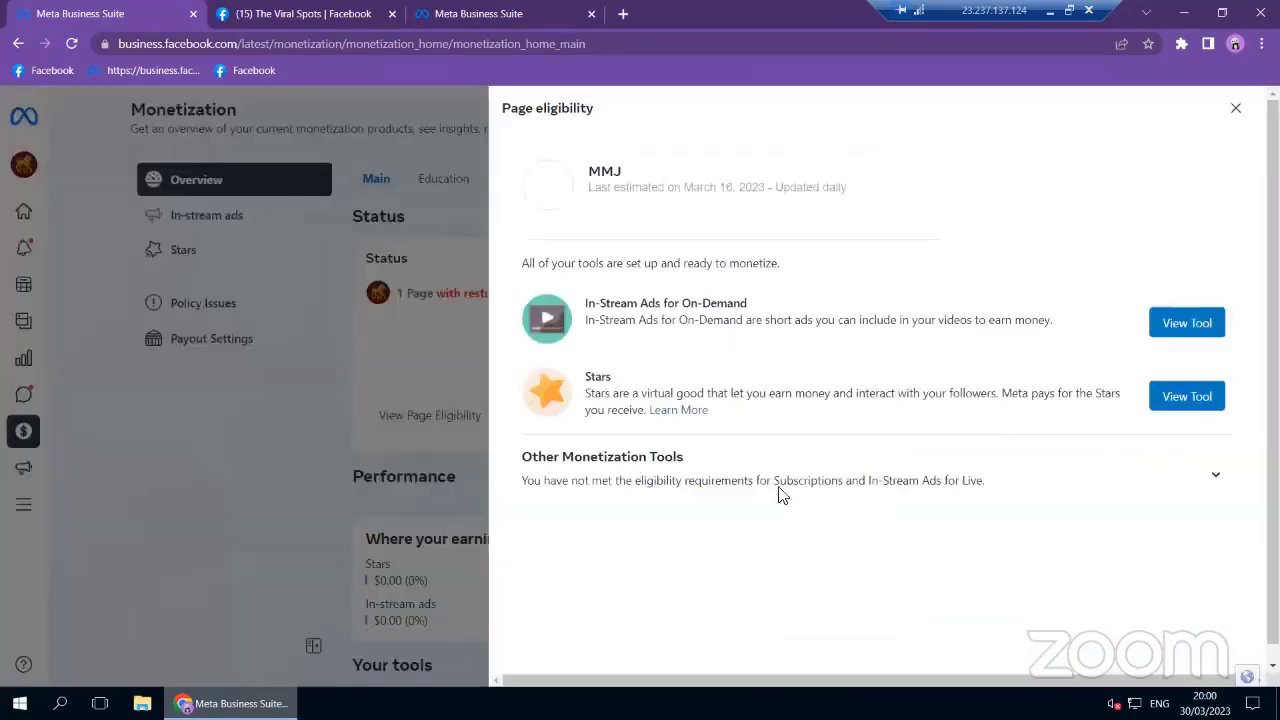
click(1217, 481)
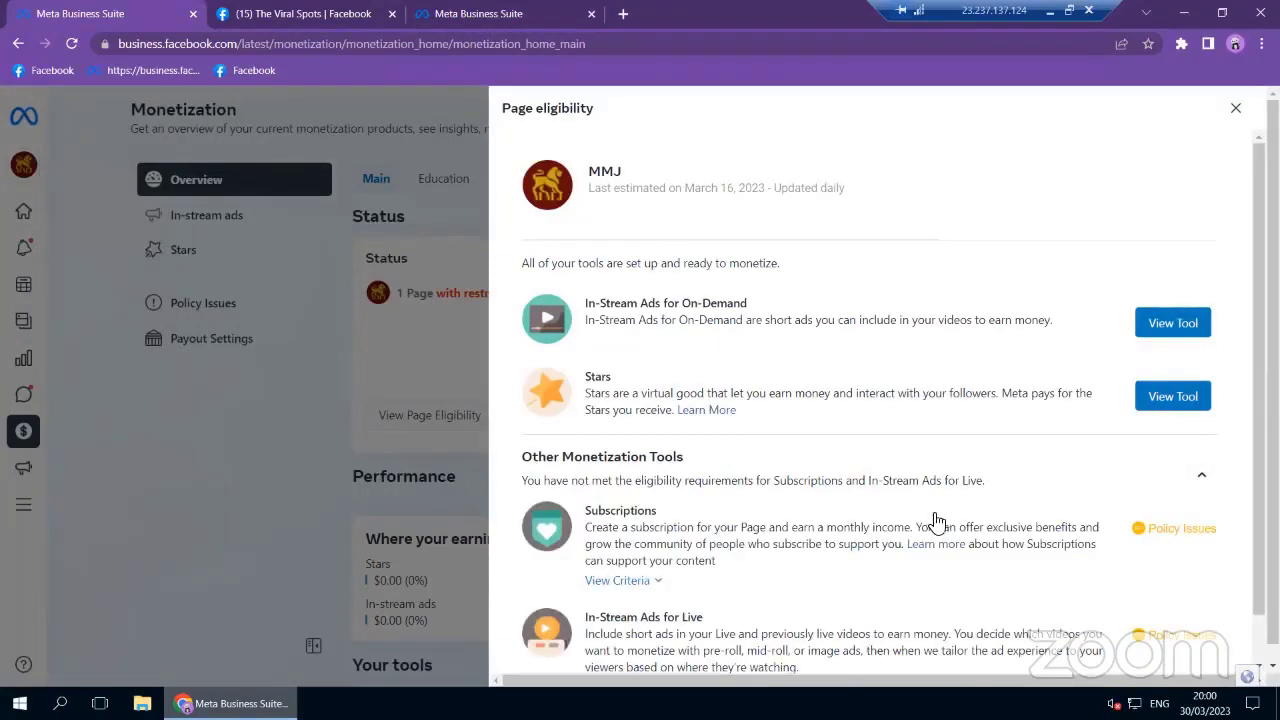
scroll(278, 440, down, 1)
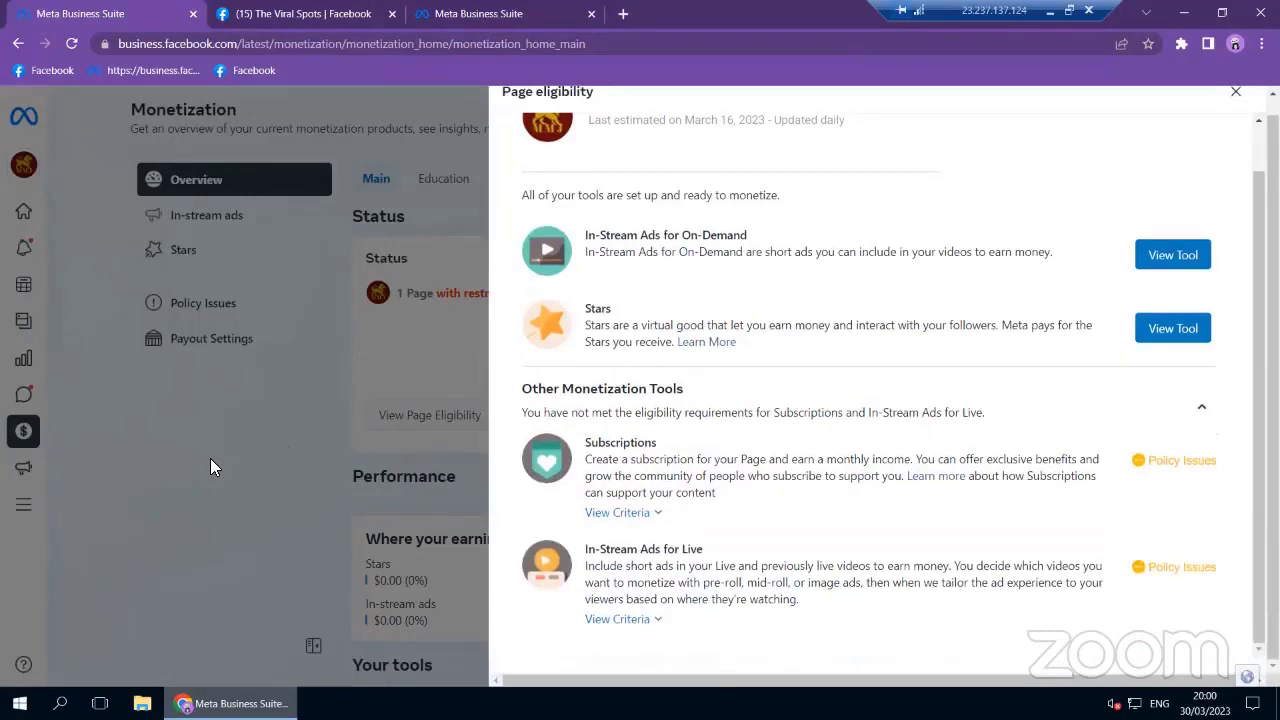
click(166, 284)
- Switch the Monetization overview to The Viral Spots Page
mouse_move(27, 170)
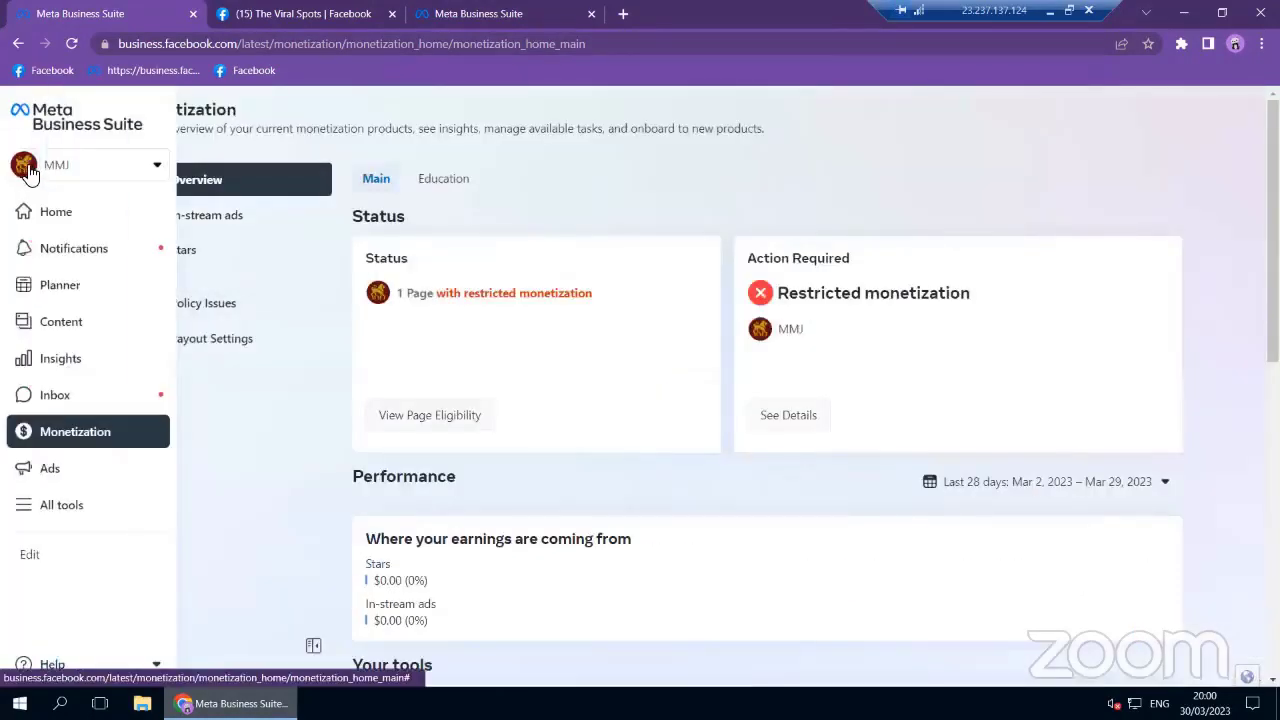
click(152, 168)
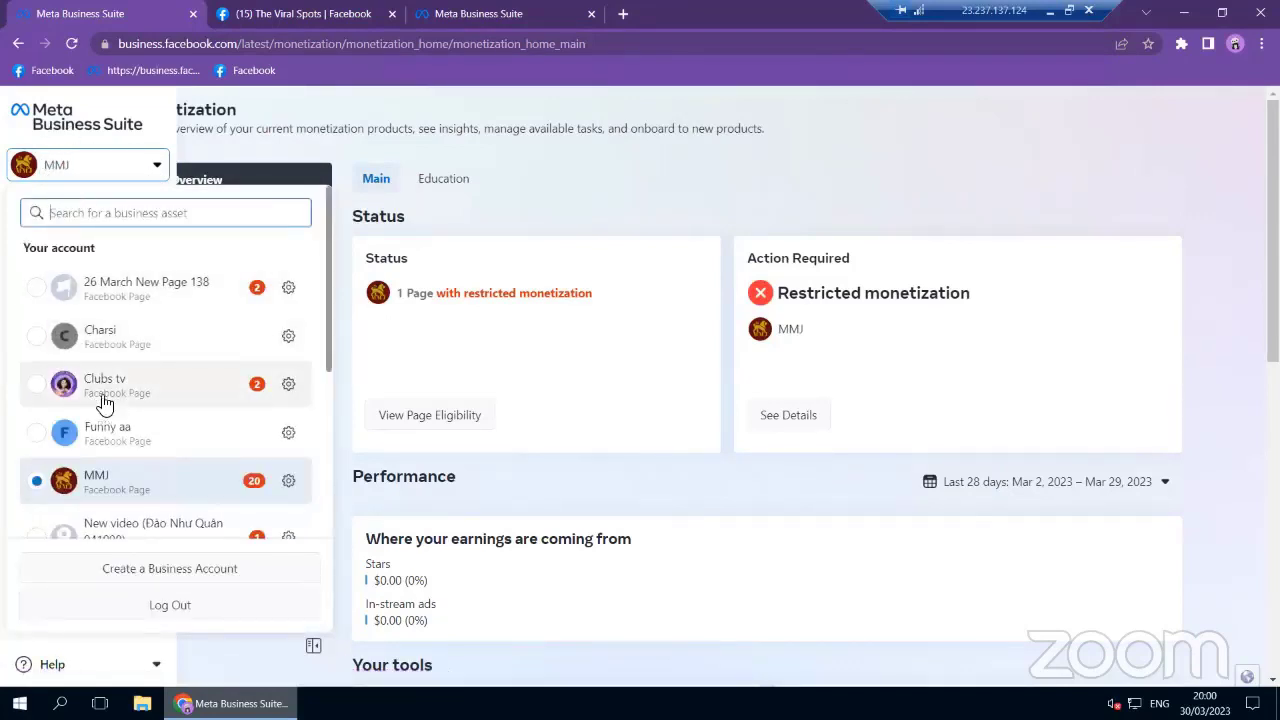
scroll(105, 395, down, 1)
scroll(137, 403, down, 1)
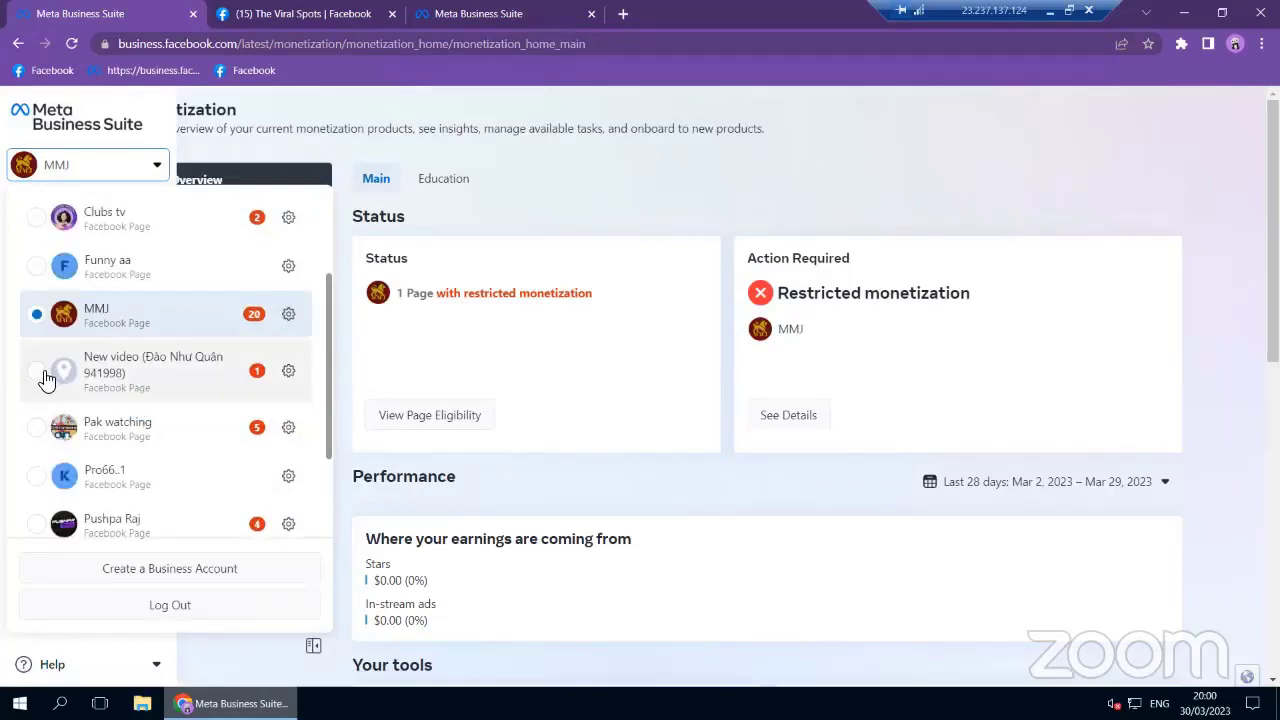
scroll(92, 470, down, 2)
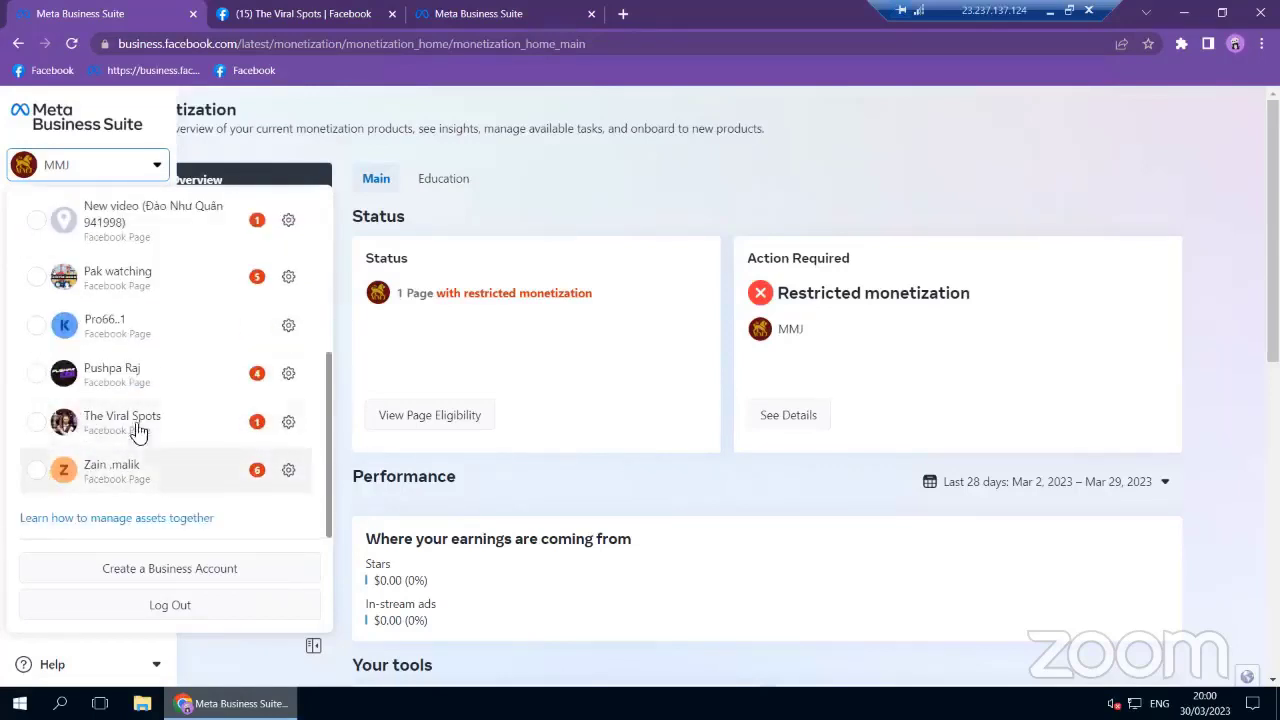
click(60, 428)
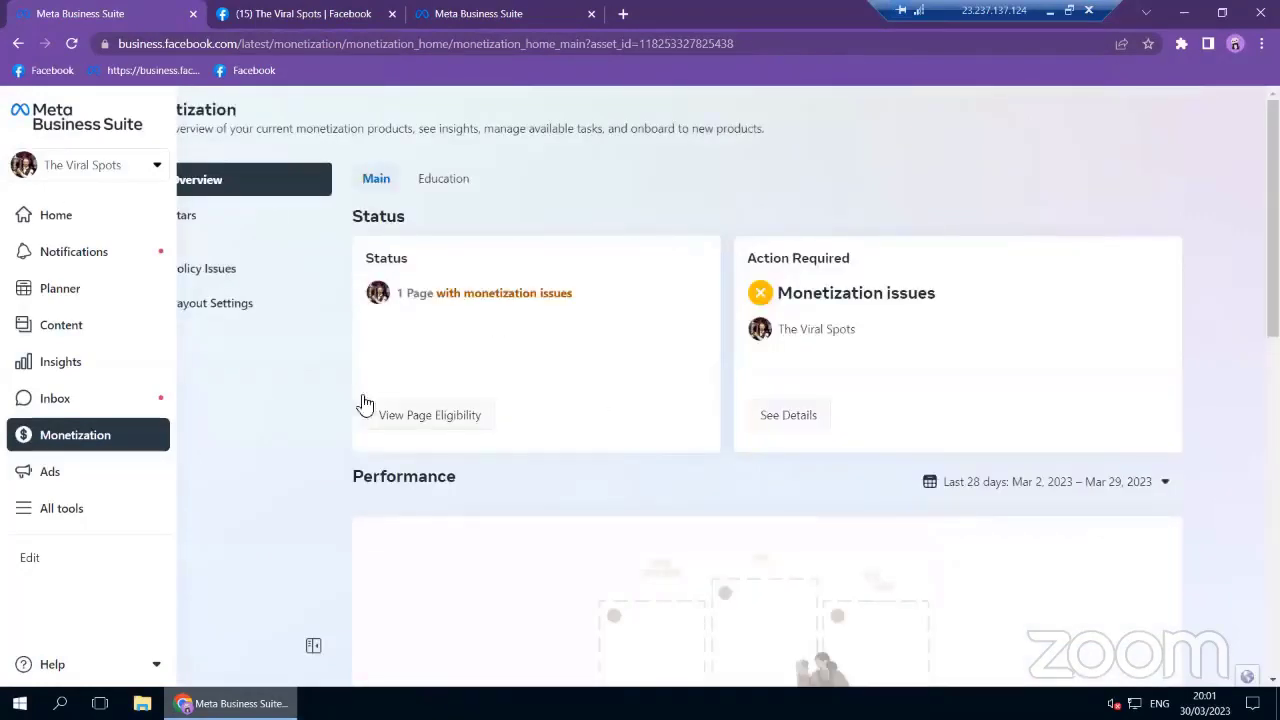
click(393, 412)
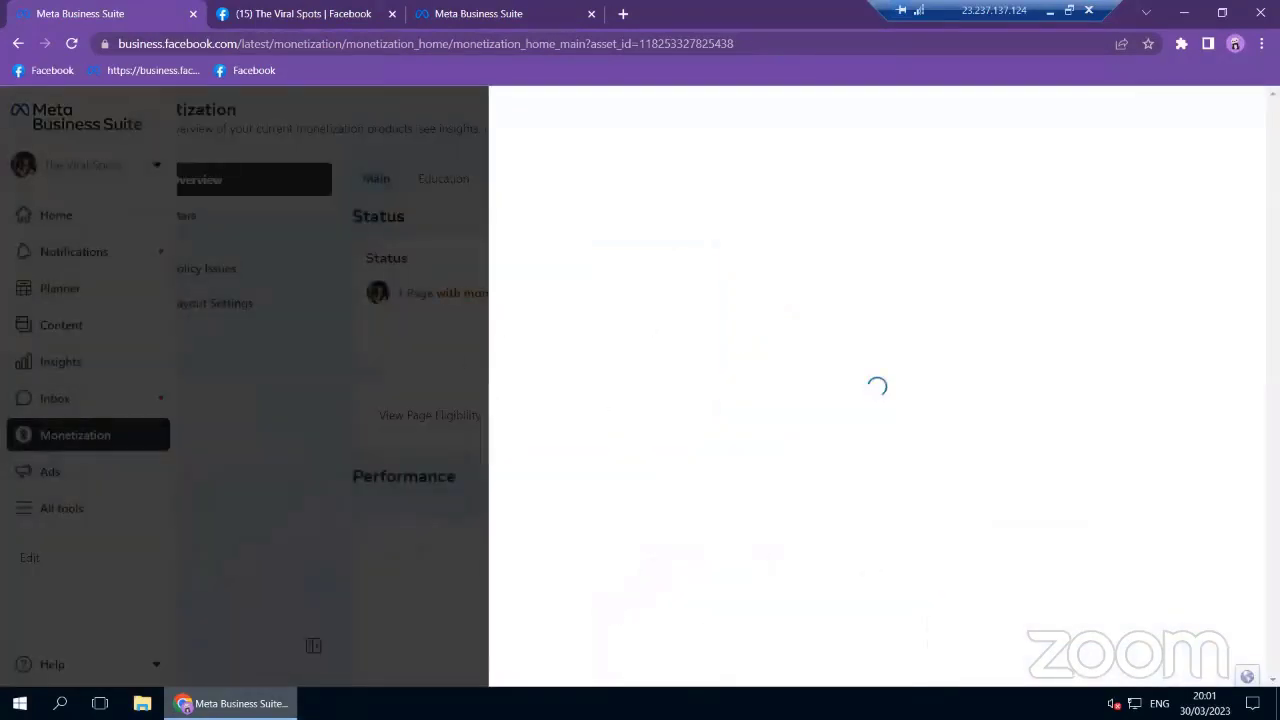
scroll(1036, 326, down, 1)
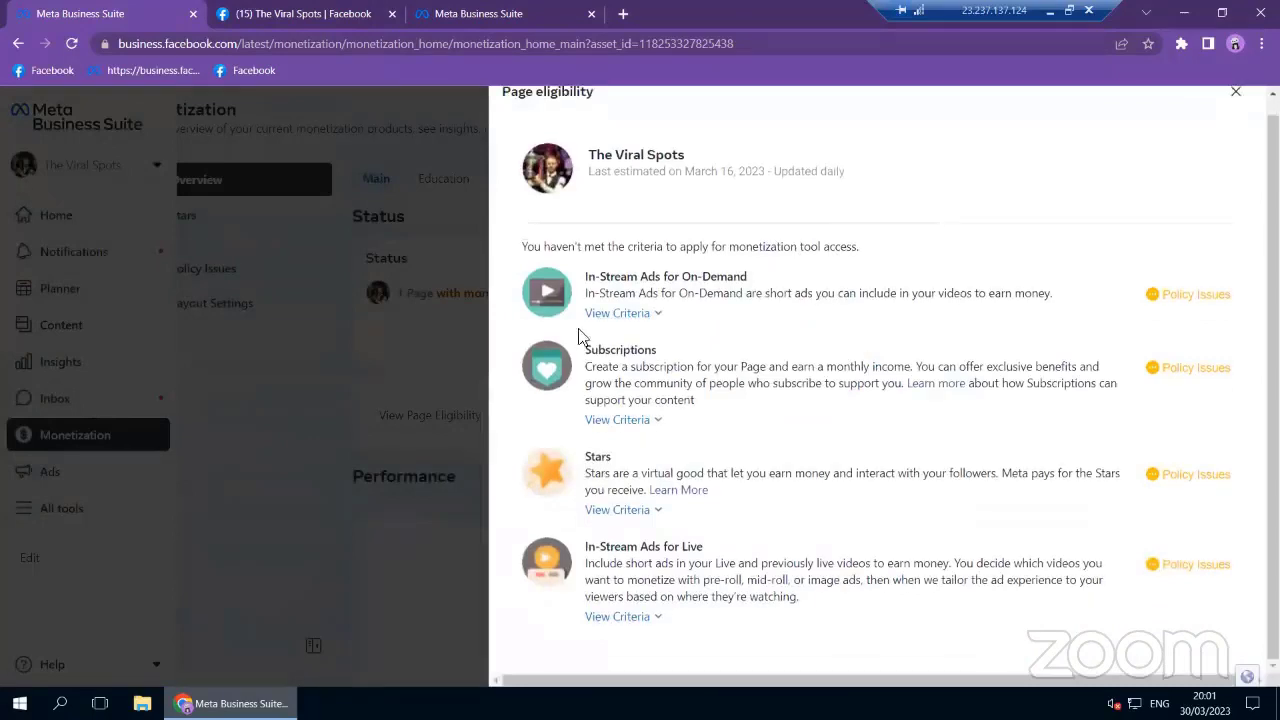
click(645, 315)
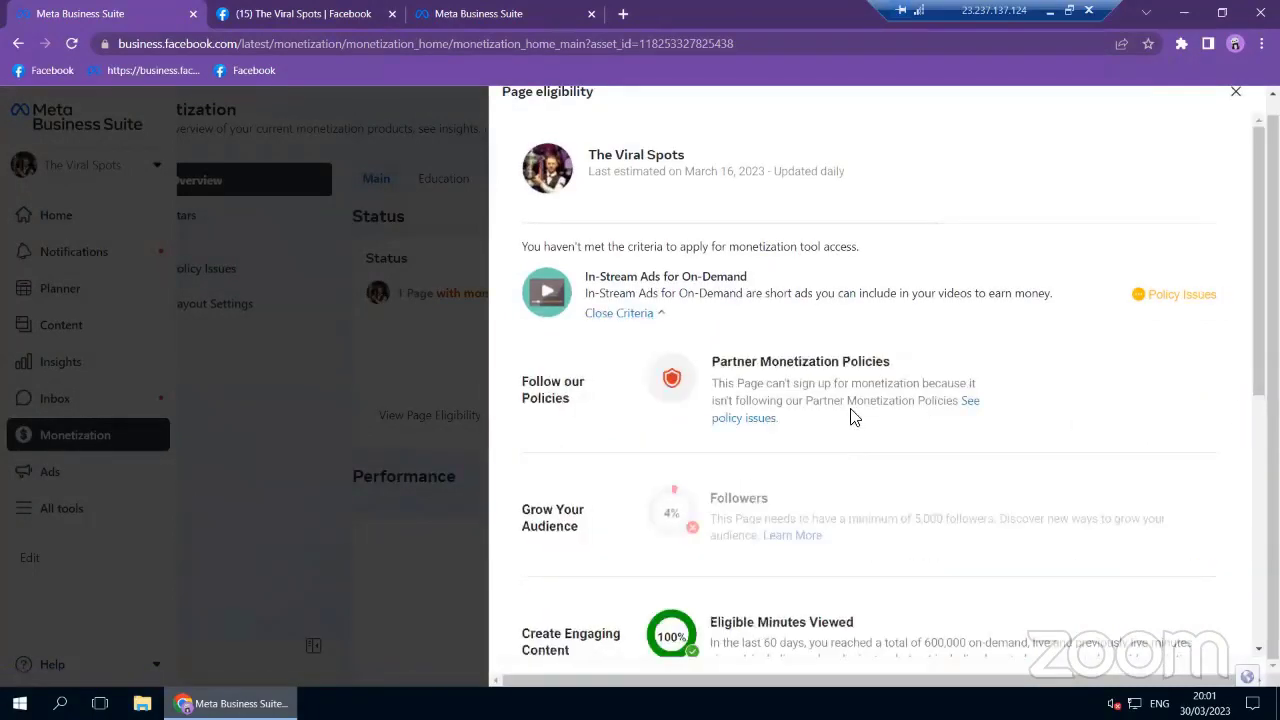
scroll(855, 425, down, 3)
scroll(884, 414, down, 1)
scroll(930, 402, up, 4)
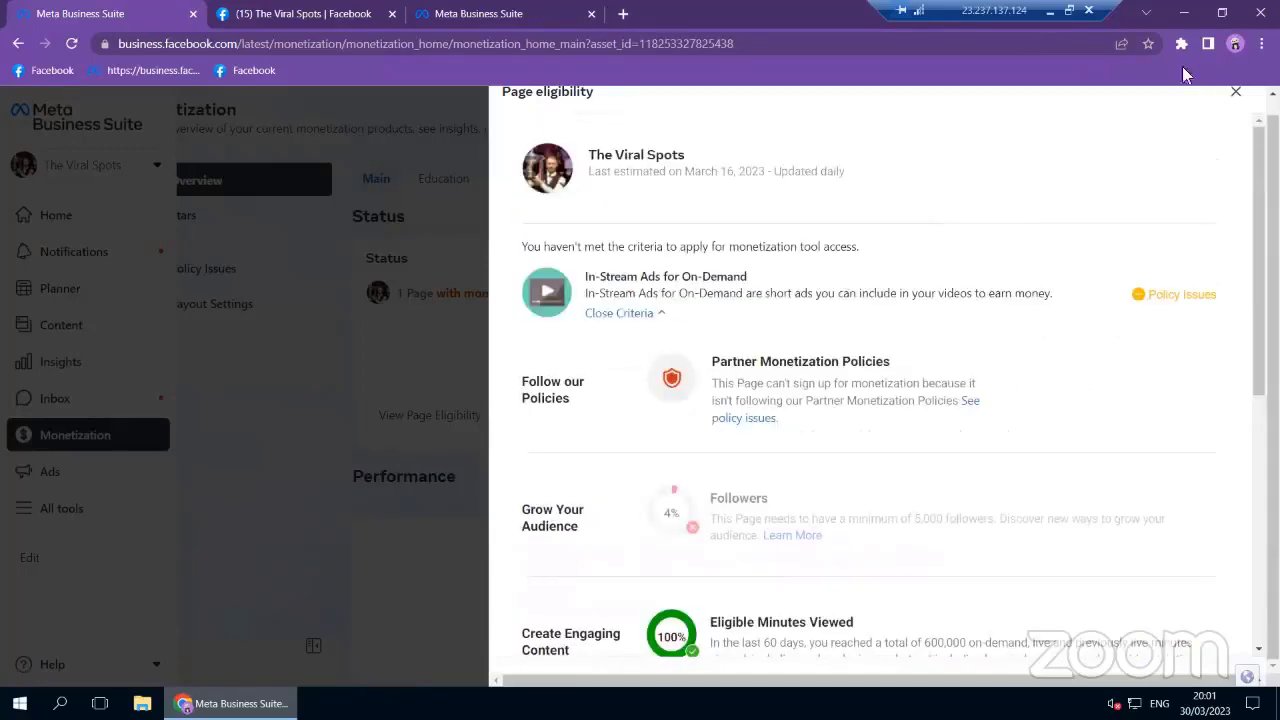
click(1236, 91)
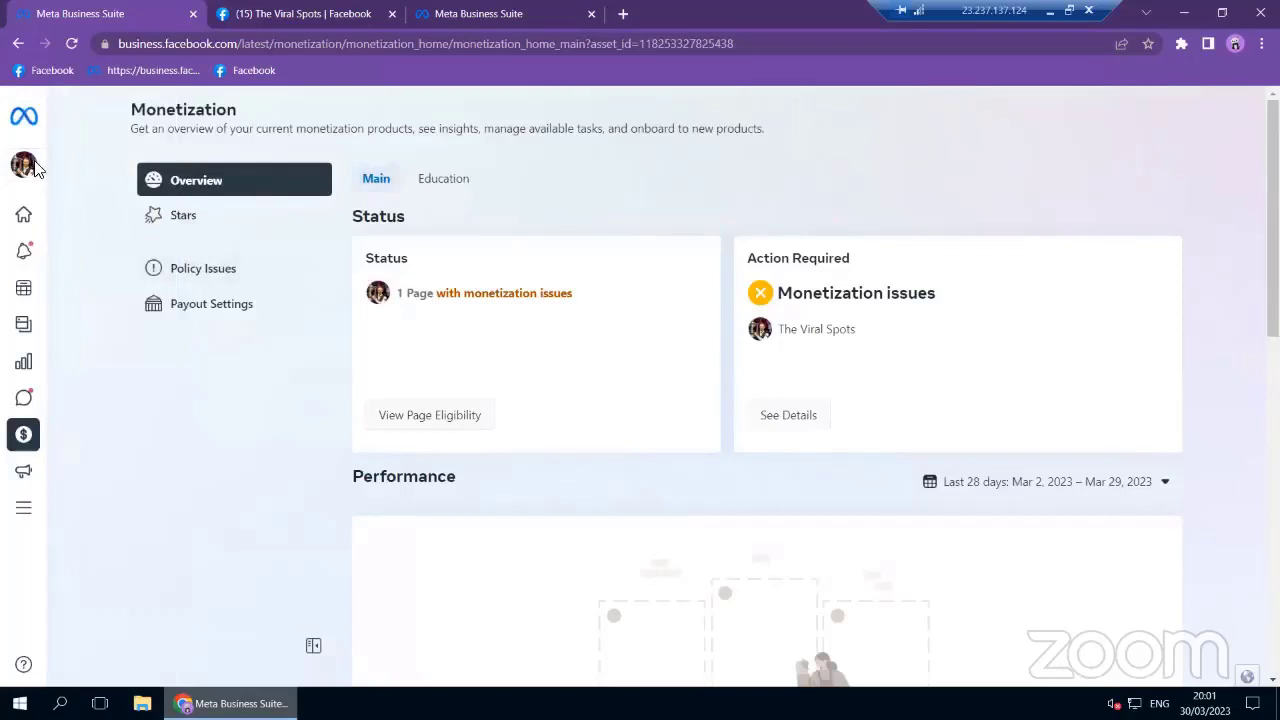
mouse_move(24, 166)
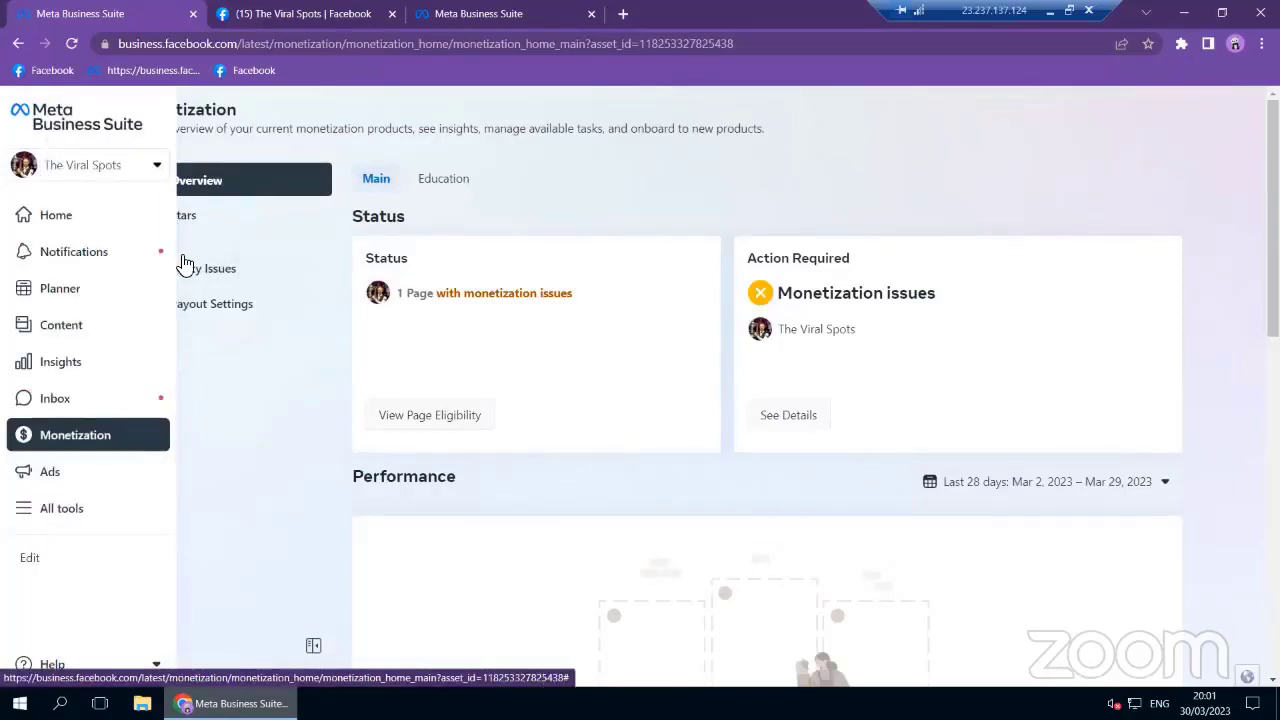
- Switch to 26 March New Page 138 and view its eligibility with Other Monetization Tools expanded
click(118, 170)
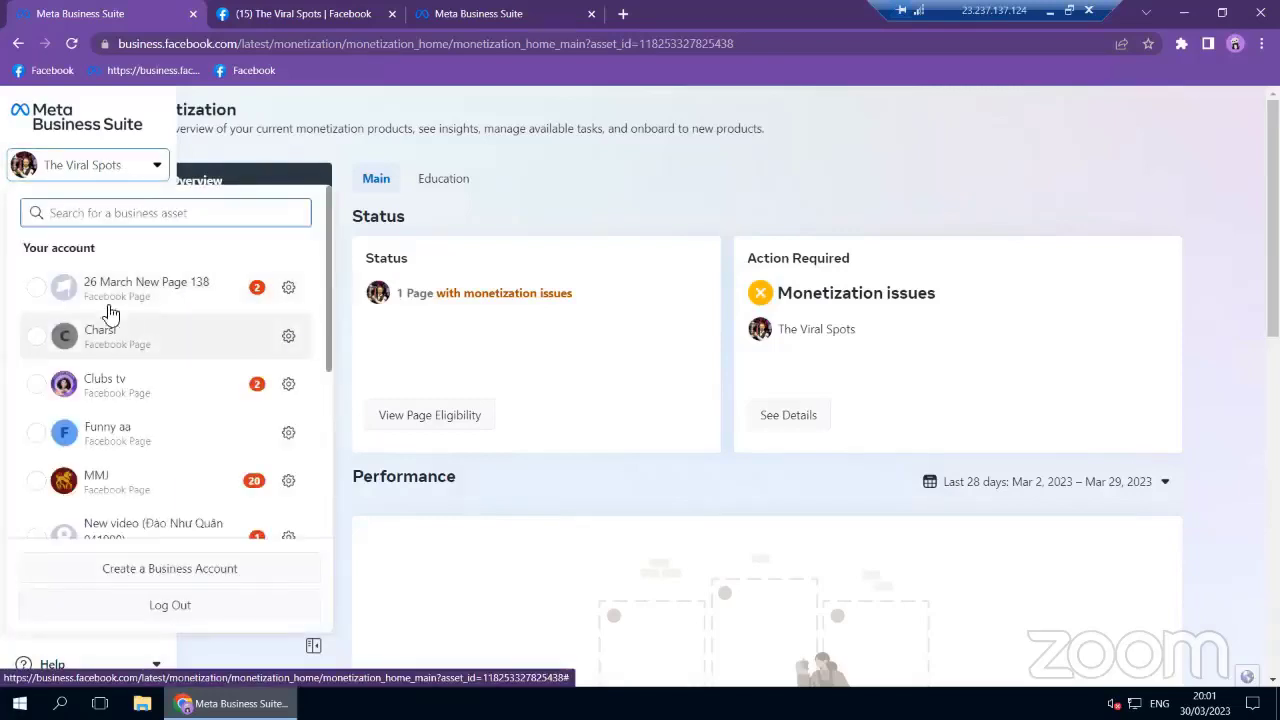
click(128, 296)
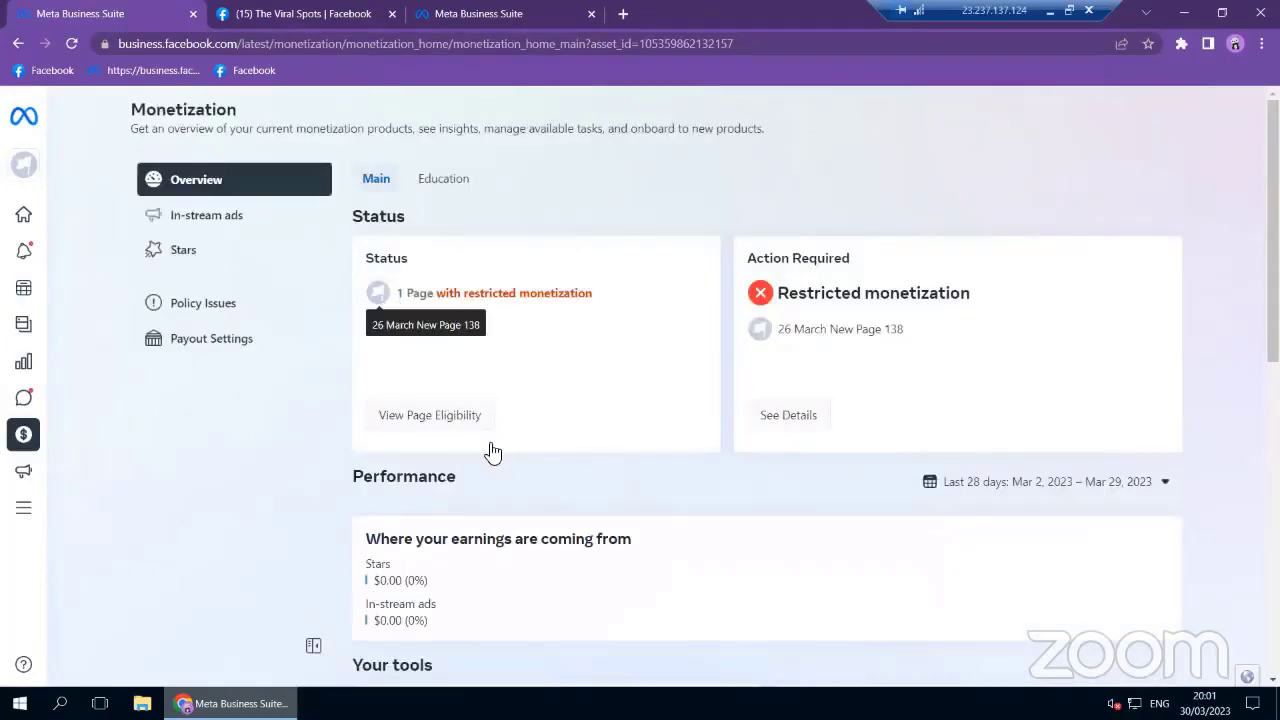
click(442, 414)
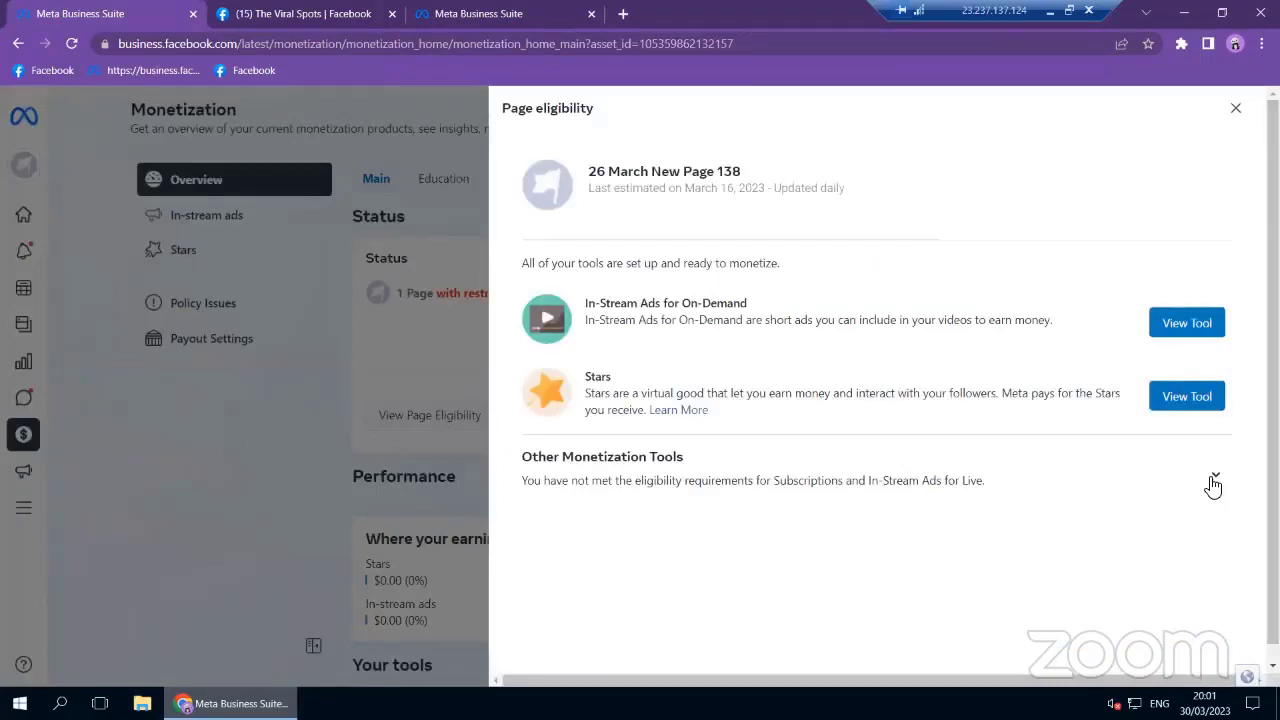
click(1220, 478)
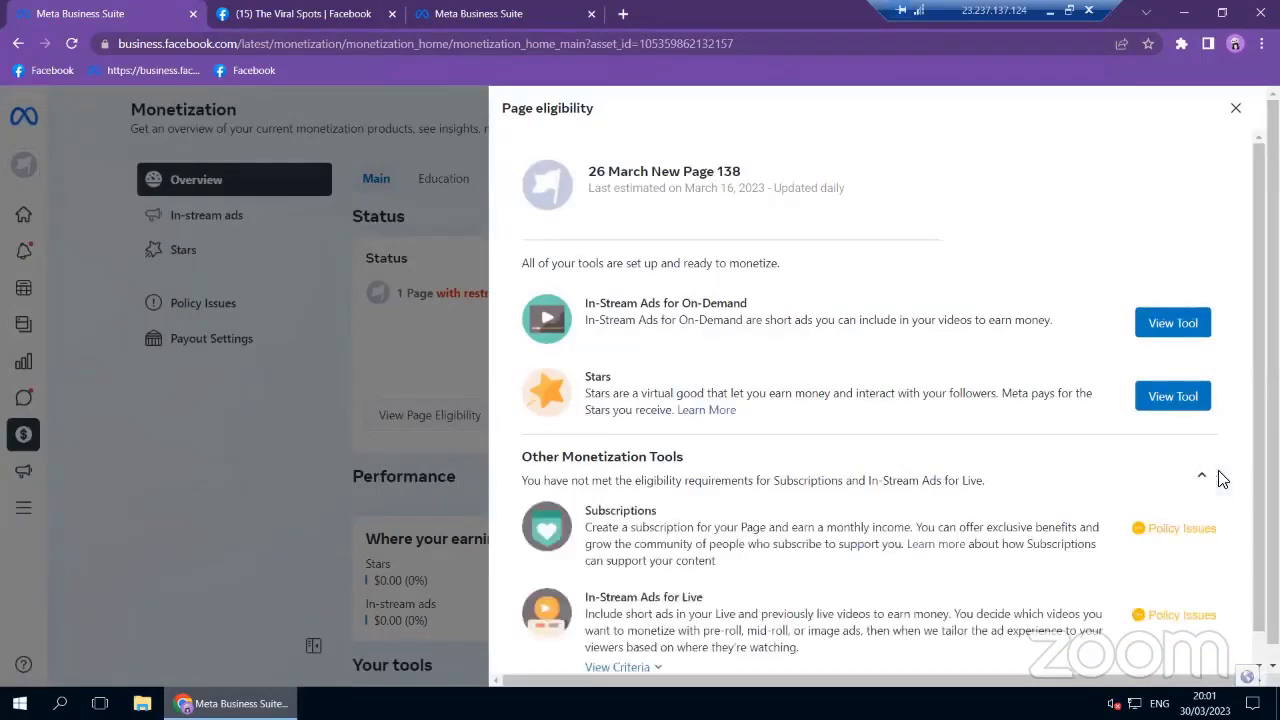
scroll(1092, 415, down, 1)
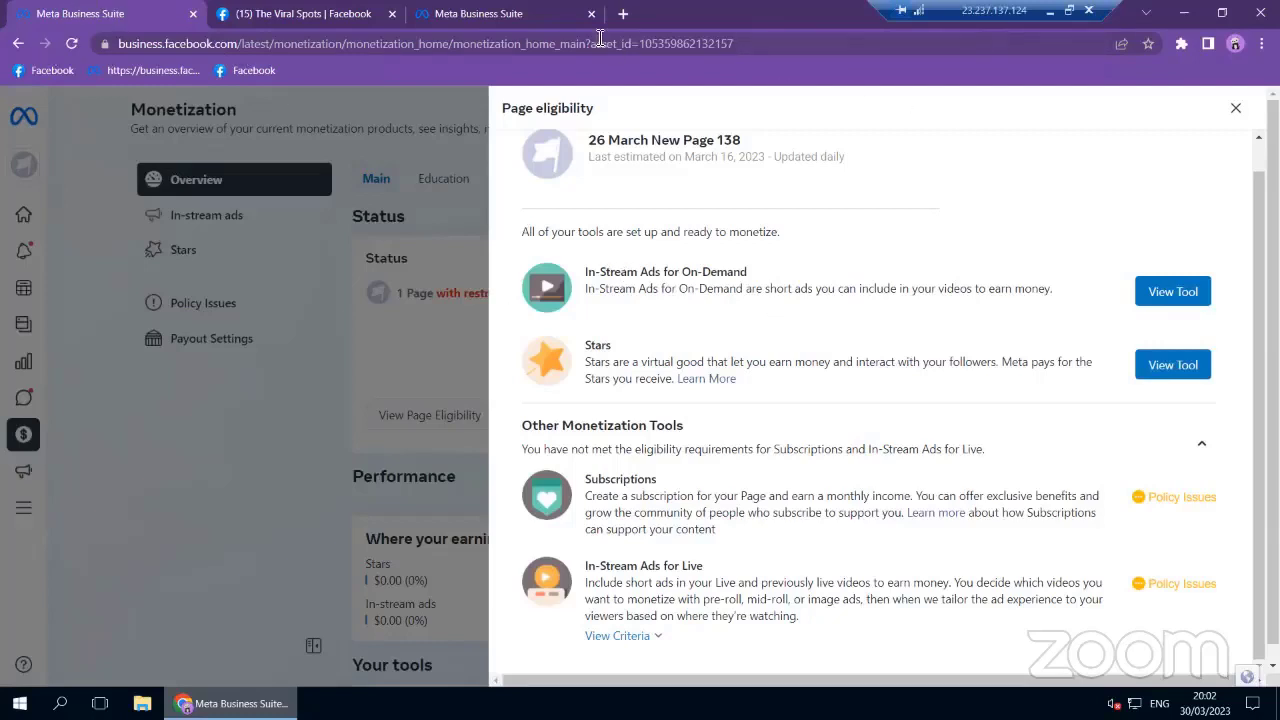
click(1049, 12)
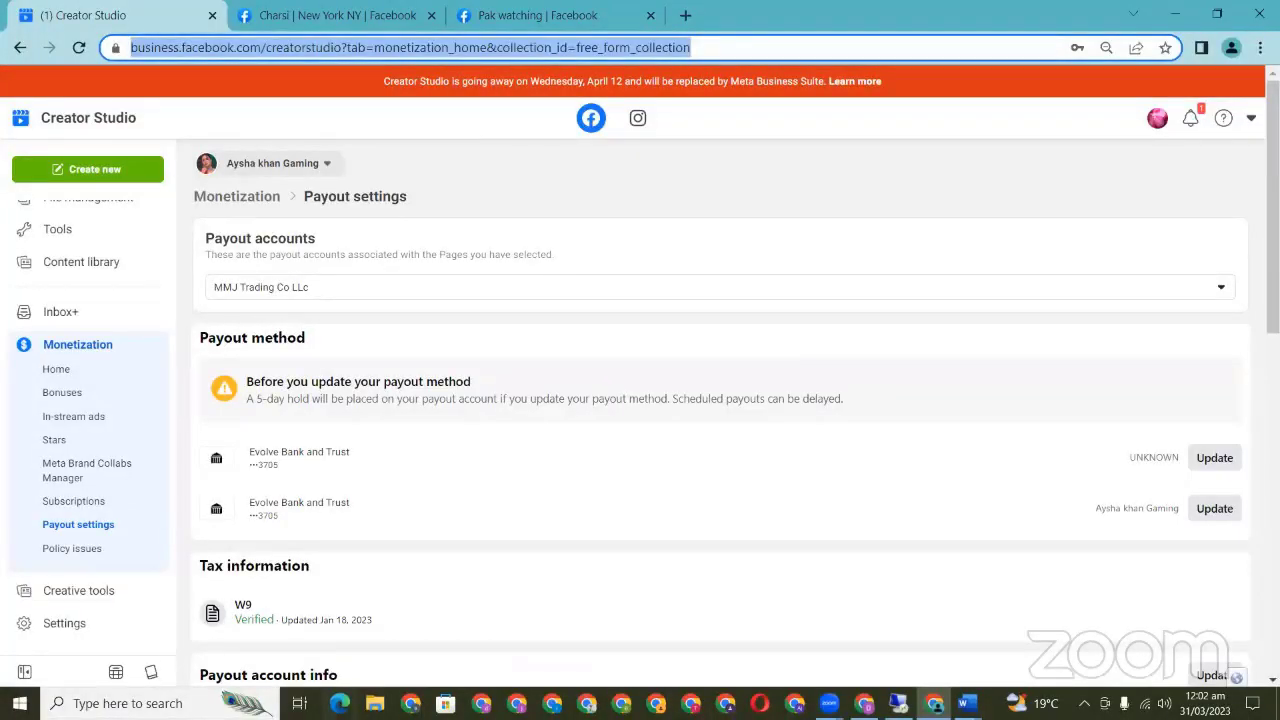
- Open Payout settings for MMJ Trading Co LLc and begin updating the first bank payout method
click(339, 703)
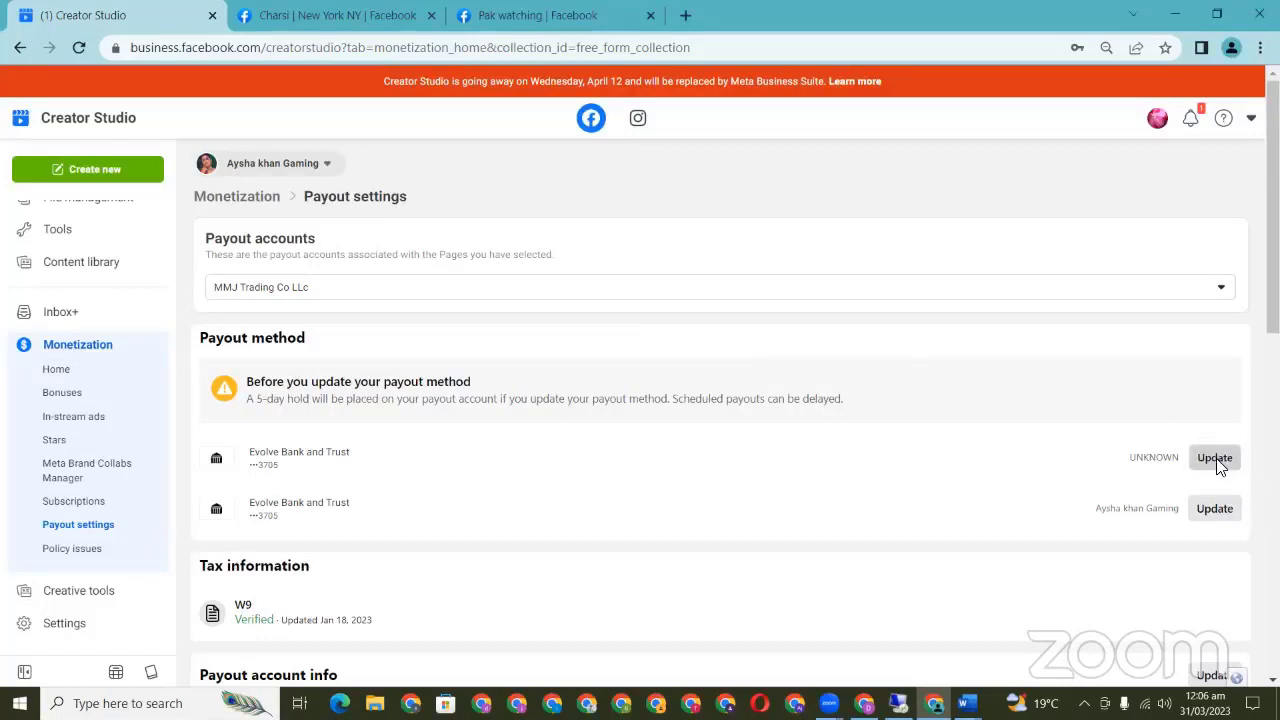
click(1215, 458)
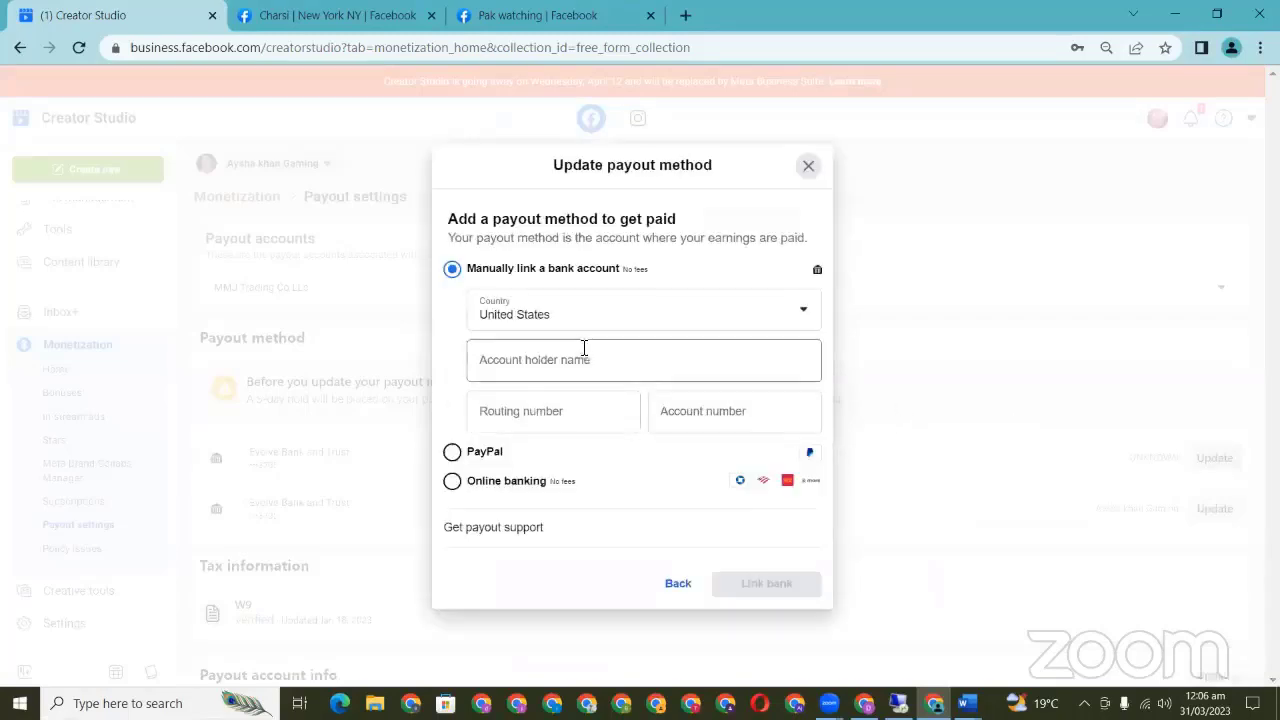
- Try United Kingdom as the bank account's country, which asks for an IBAN number
click(580, 367)
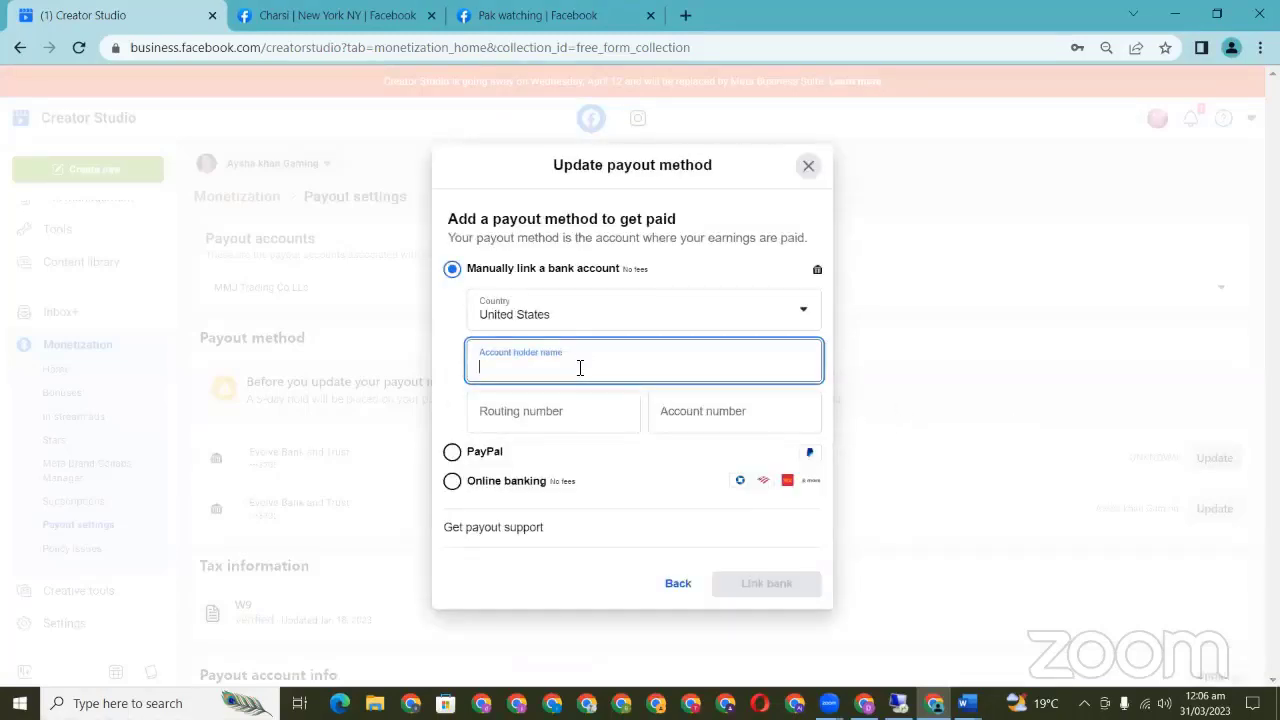
click(803, 318)
click(805, 318)
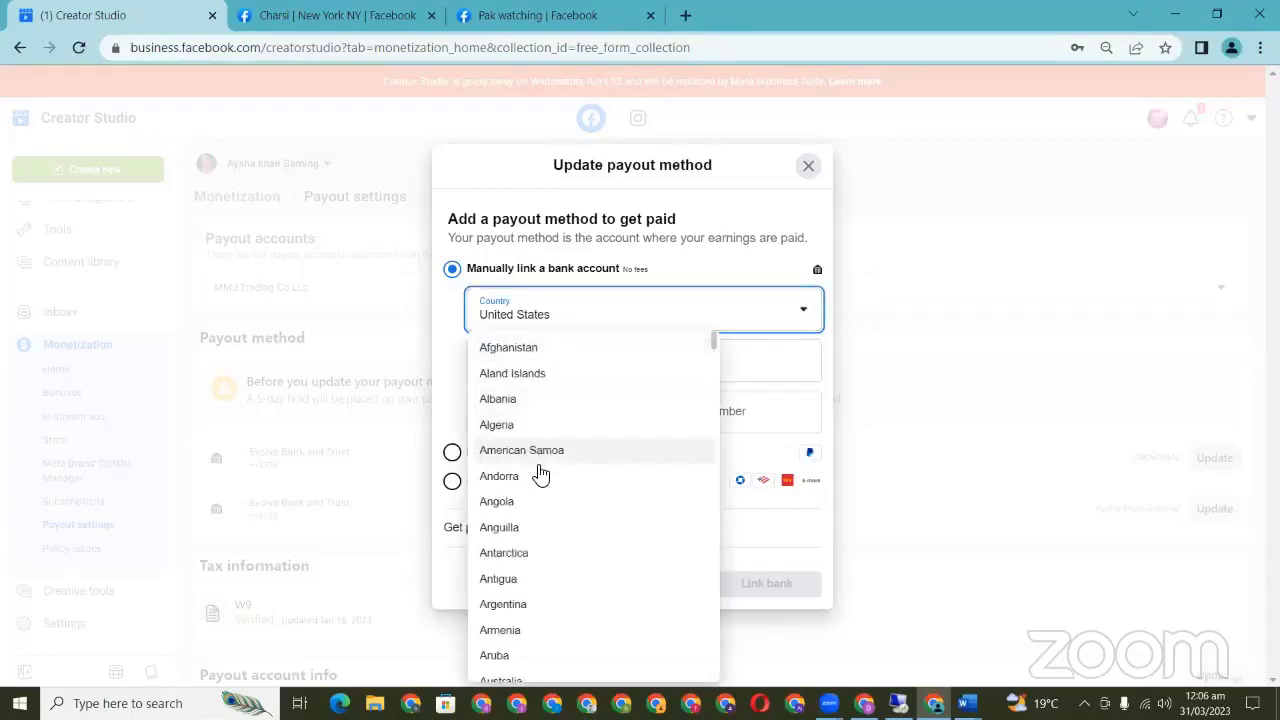
key(u)
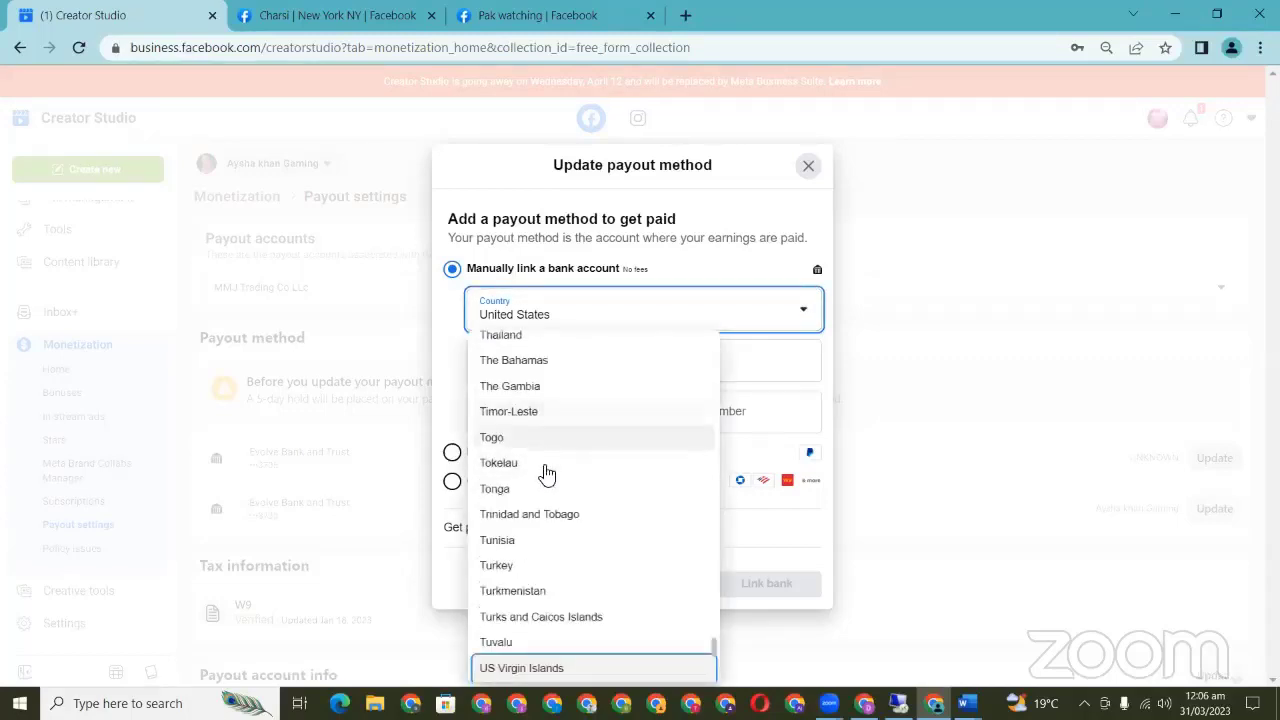
scroll(548, 505, down, 2)
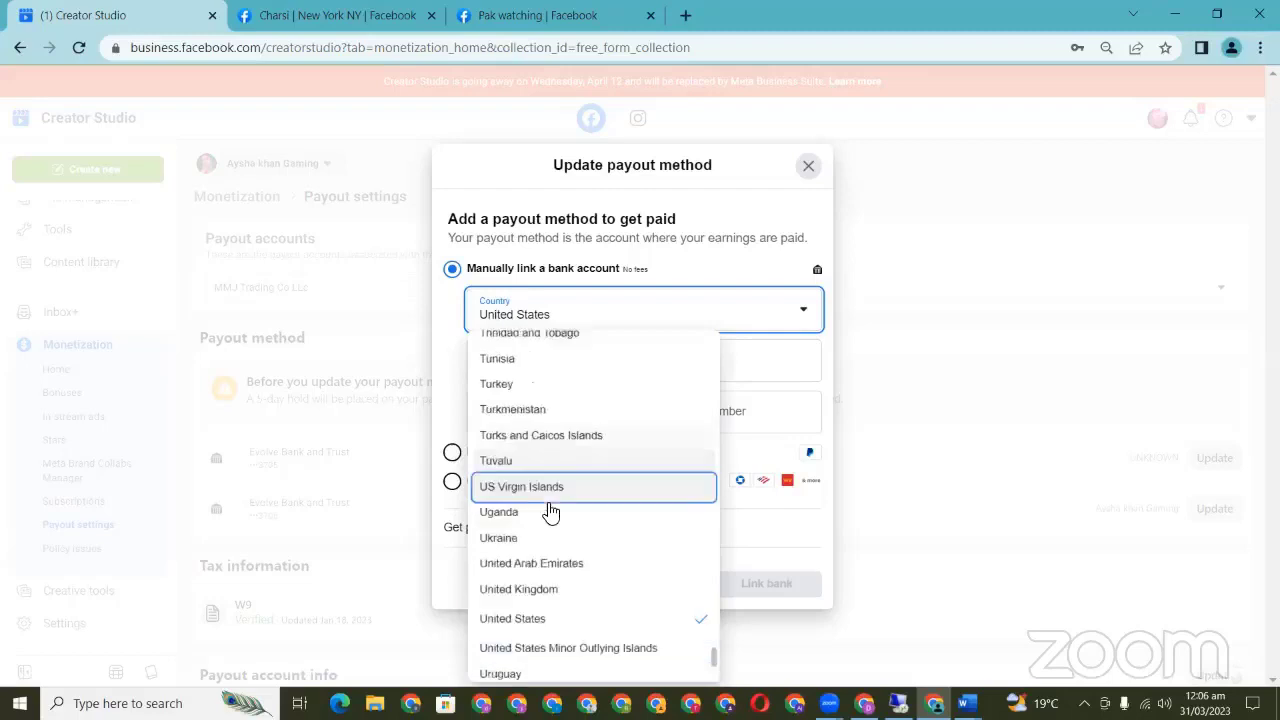
click(563, 591)
click(566, 420)
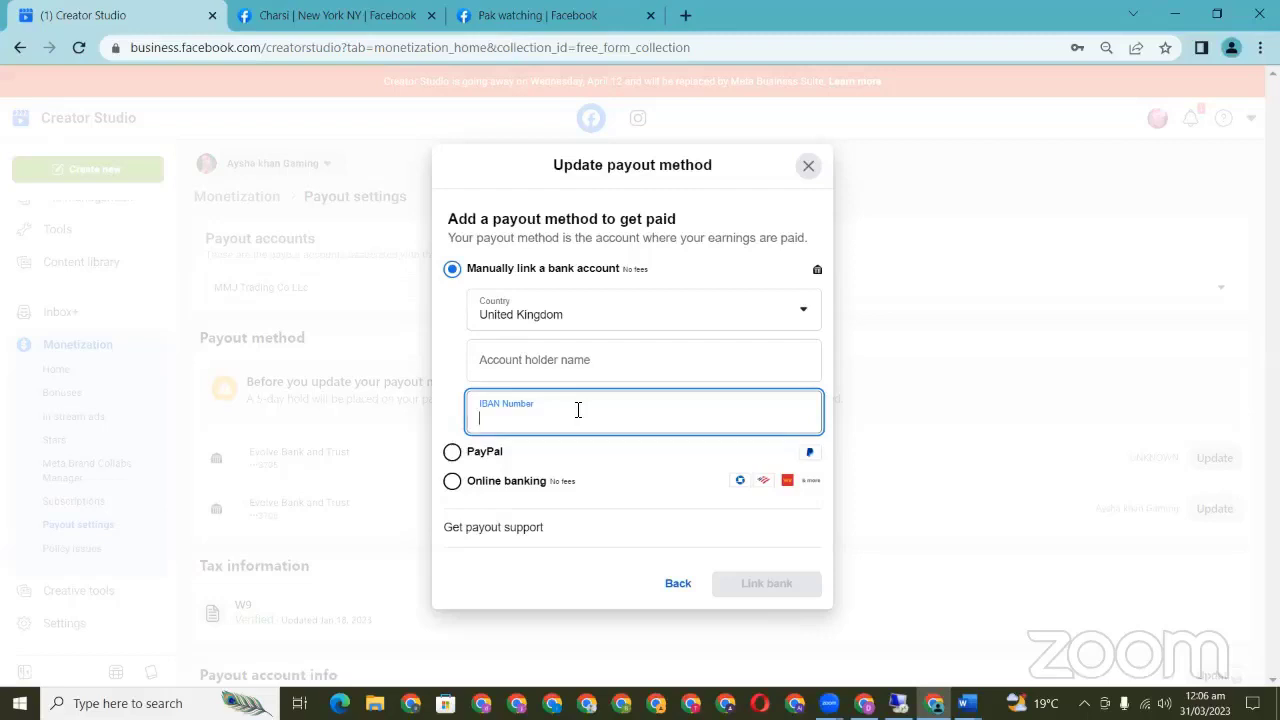
- Switch the bank country to Aland Islands, then to Afghanistan
click(681, 318)
click(535, 375)
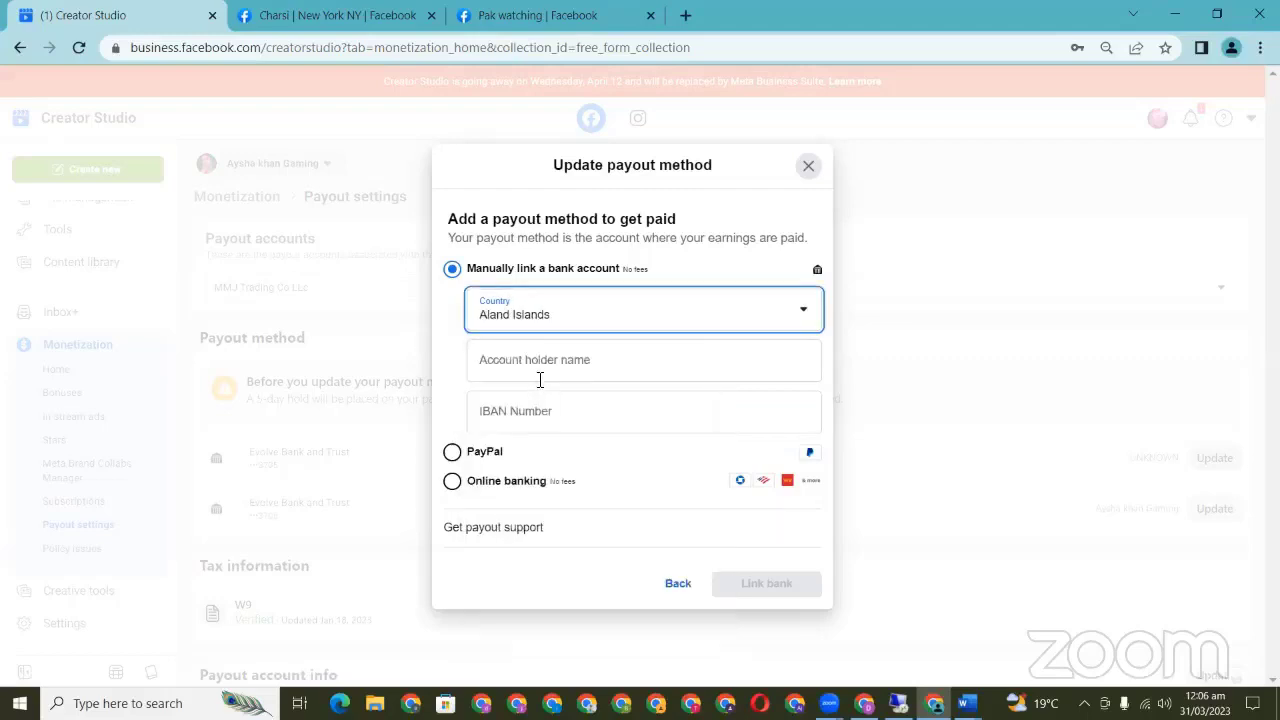
click(686, 323)
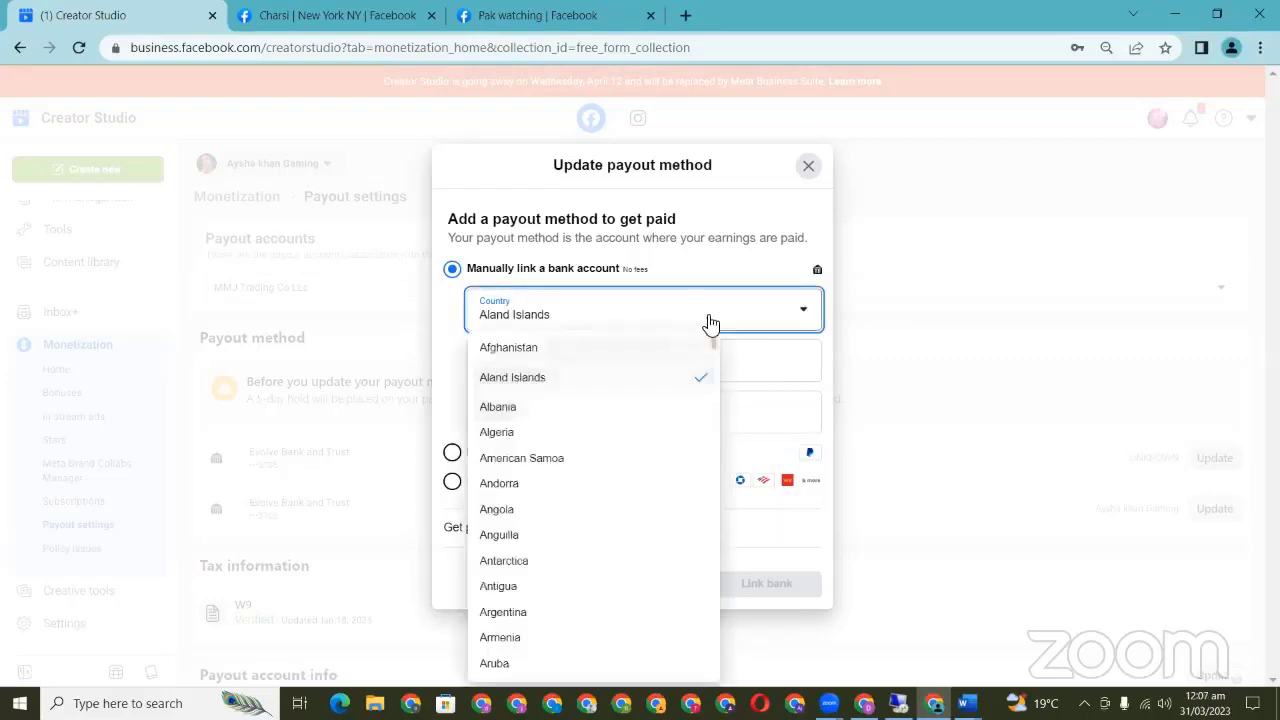
click(525, 346)
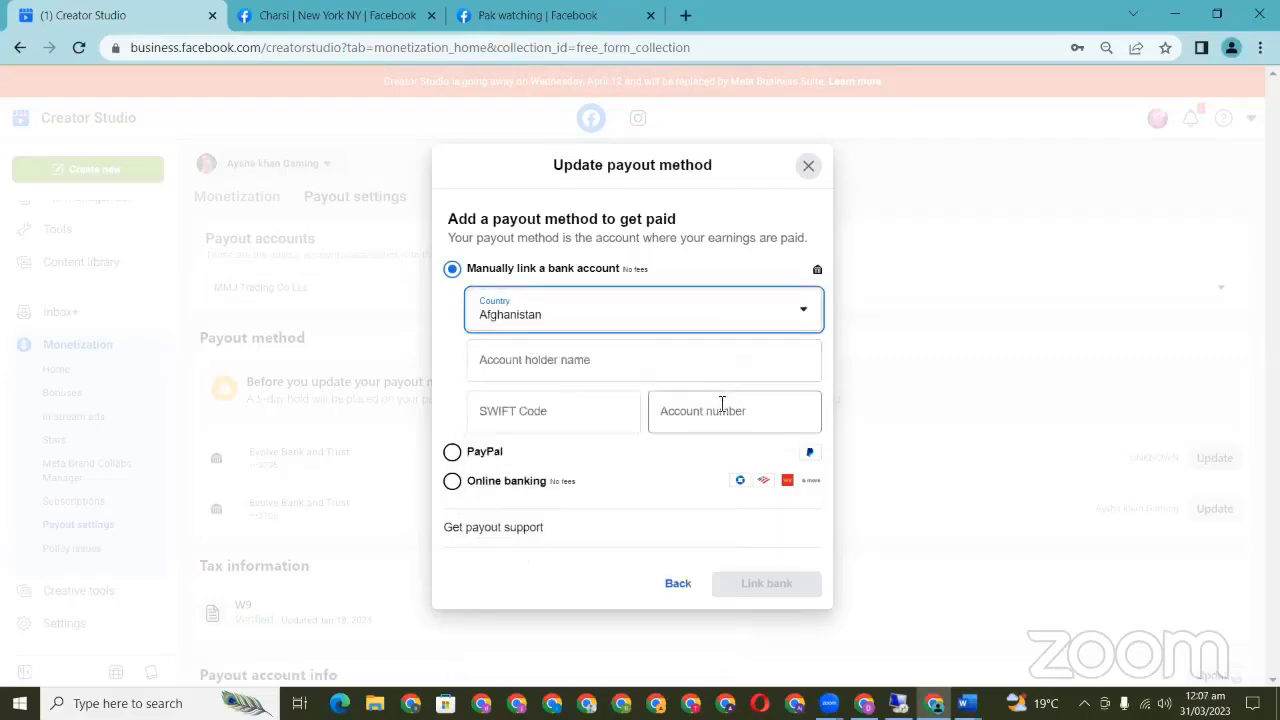
click(589, 413)
click(706, 417)
click(710, 323)
- Try Pakistan, then settle on United States as the bank's country
click(697, 323)
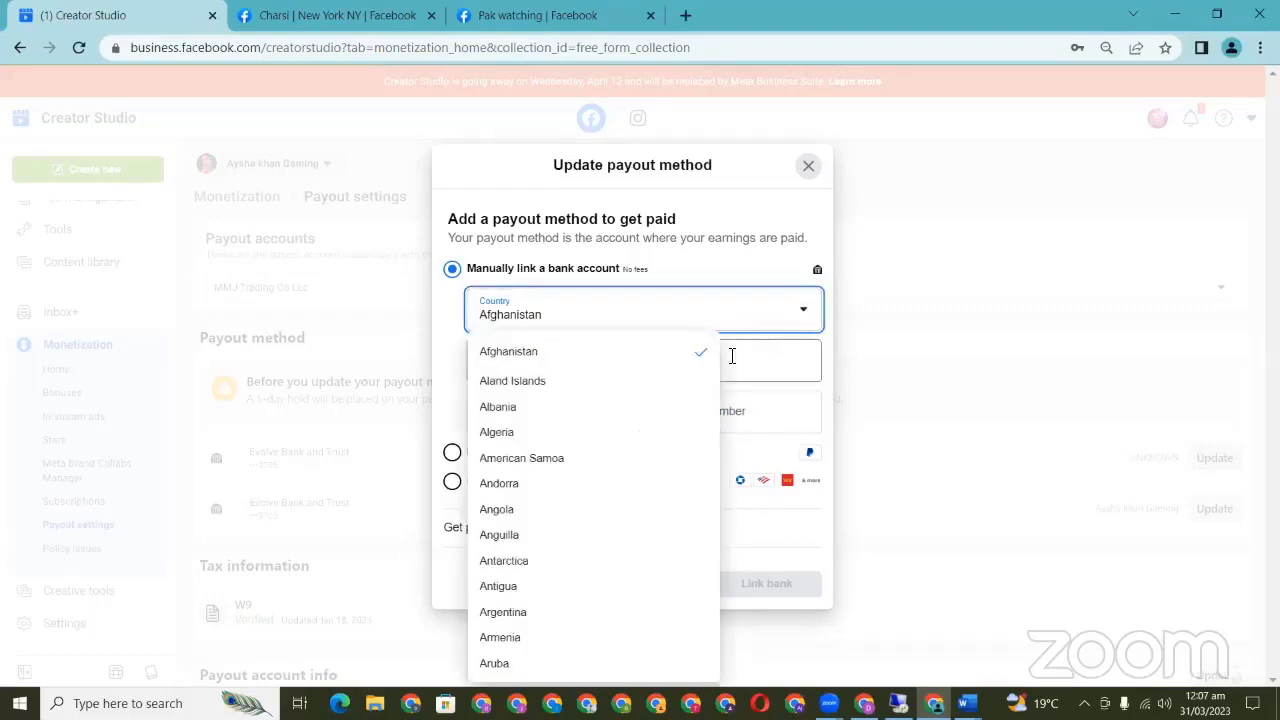
key(p)
scroll(565, 535, down, 2)
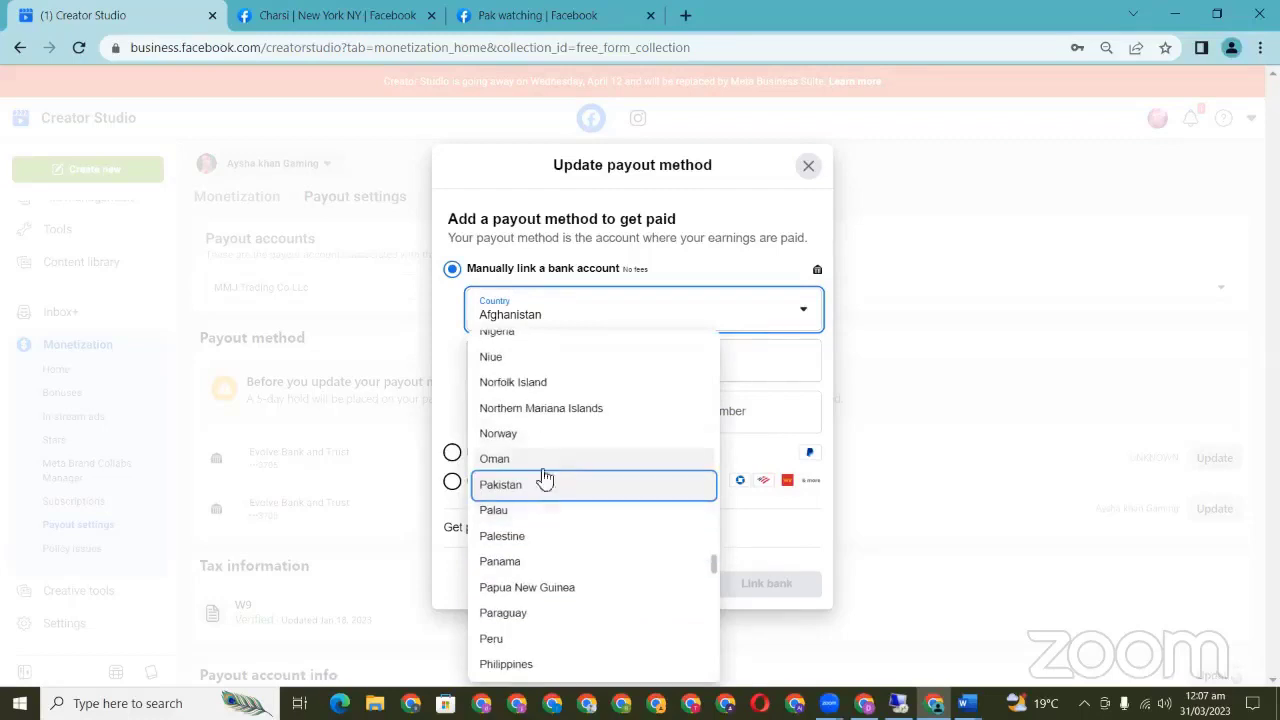
click(546, 486)
click(549, 408)
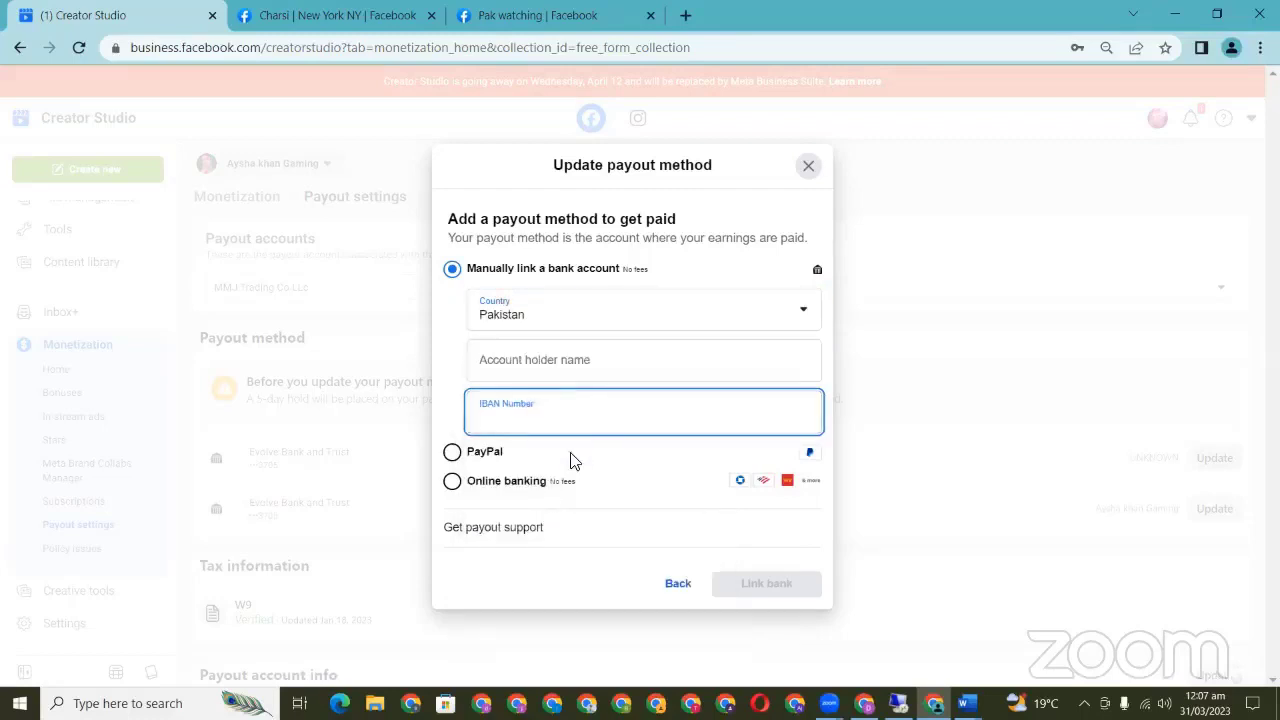
click(803, 313)
click(803, 313)
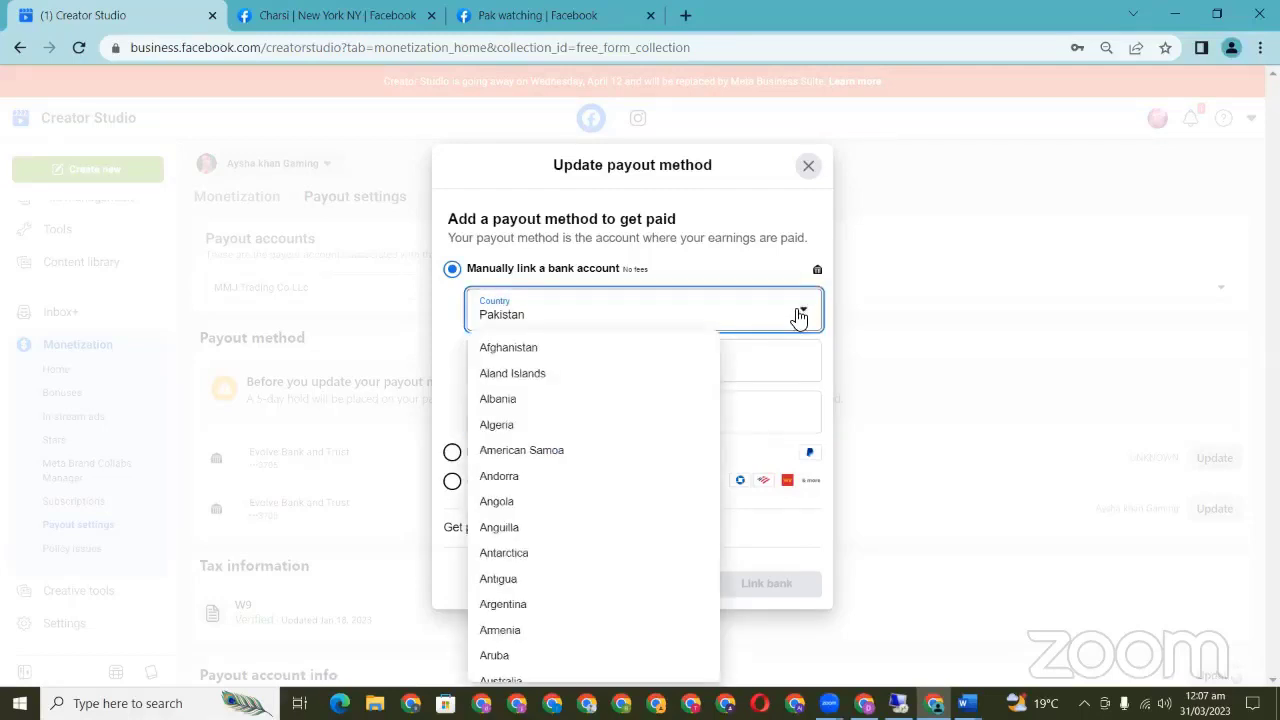
key(u)
scroll(556, 520, down, 2)
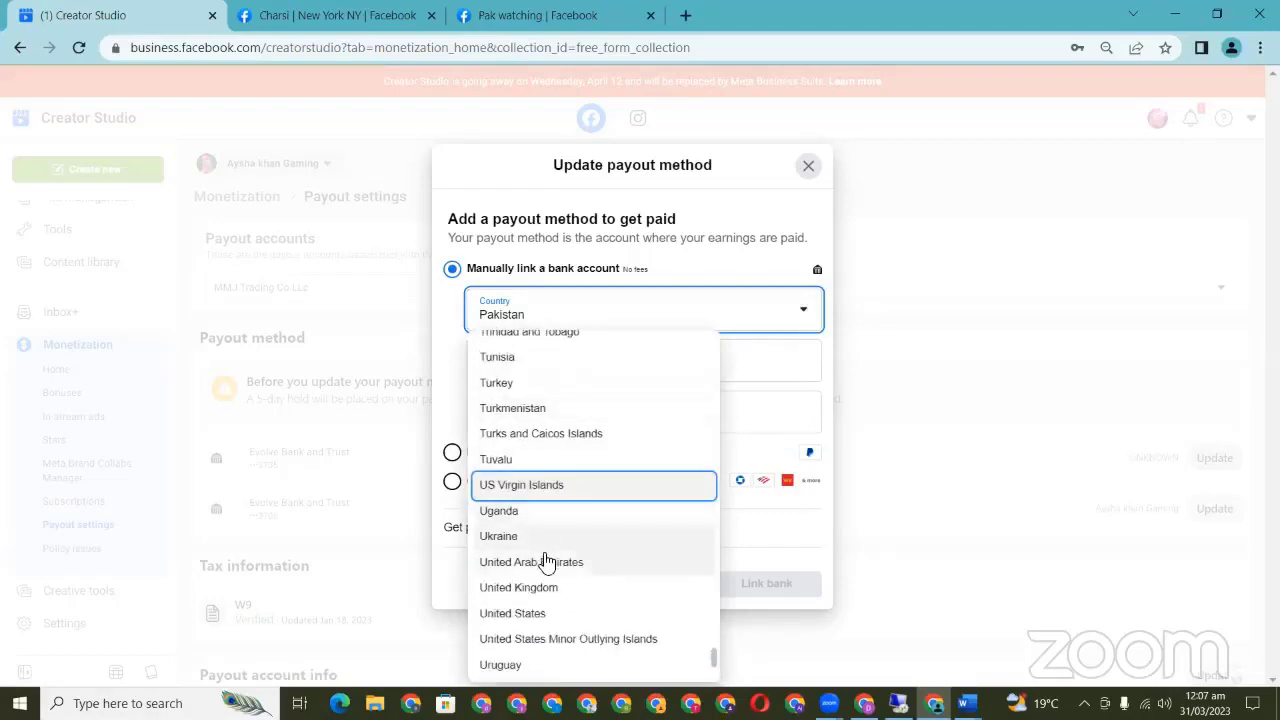
click(553, 610)
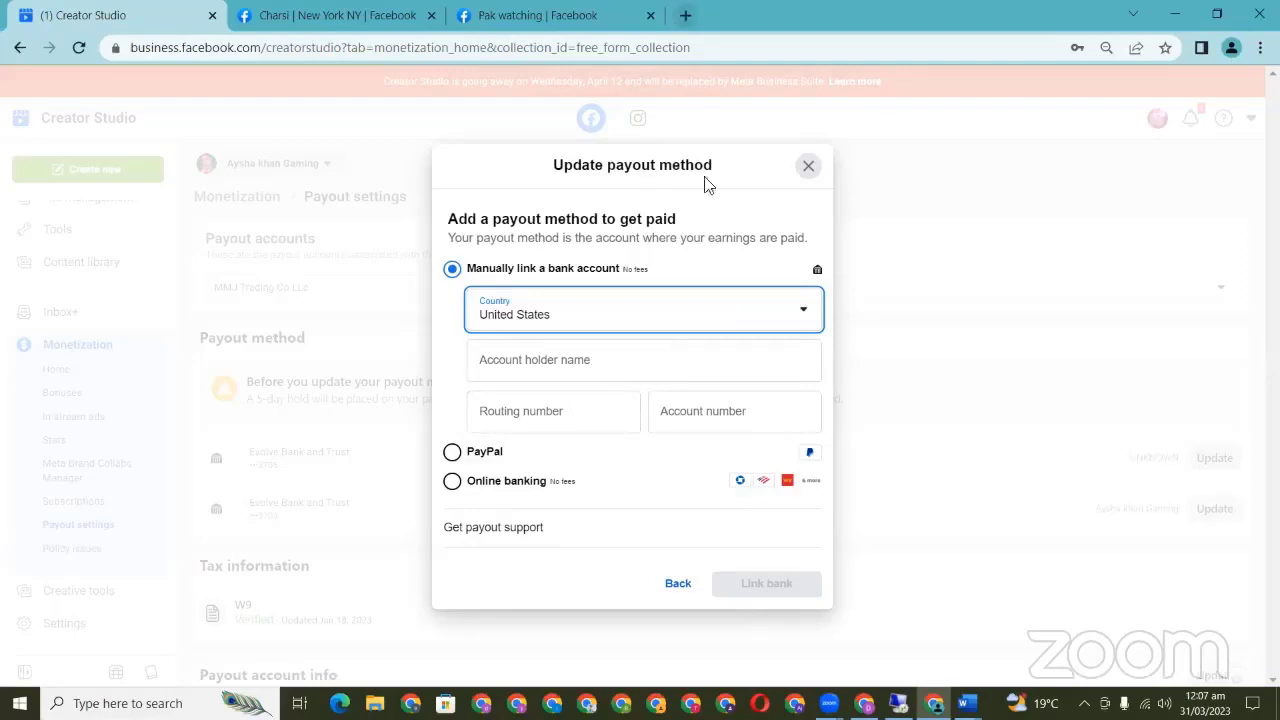
- Choose Online banking through Trustly instead of entering a routing number
click(582, 428)
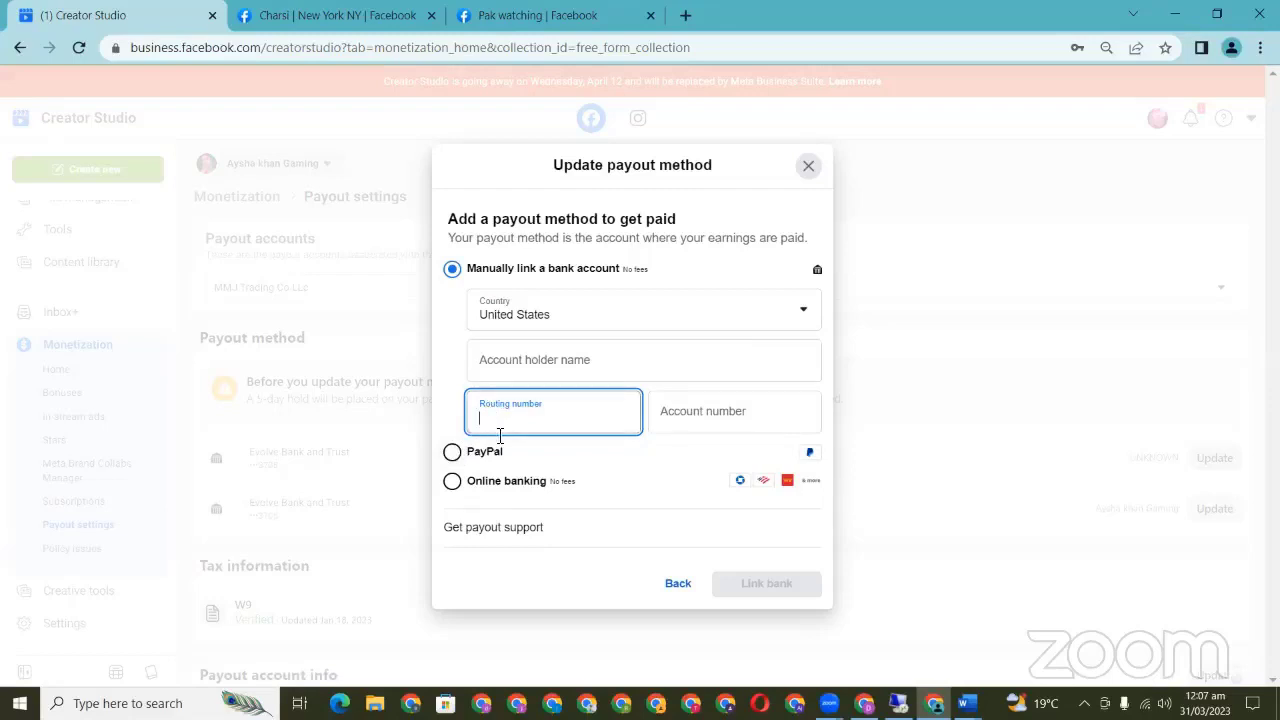
click(510, 482)
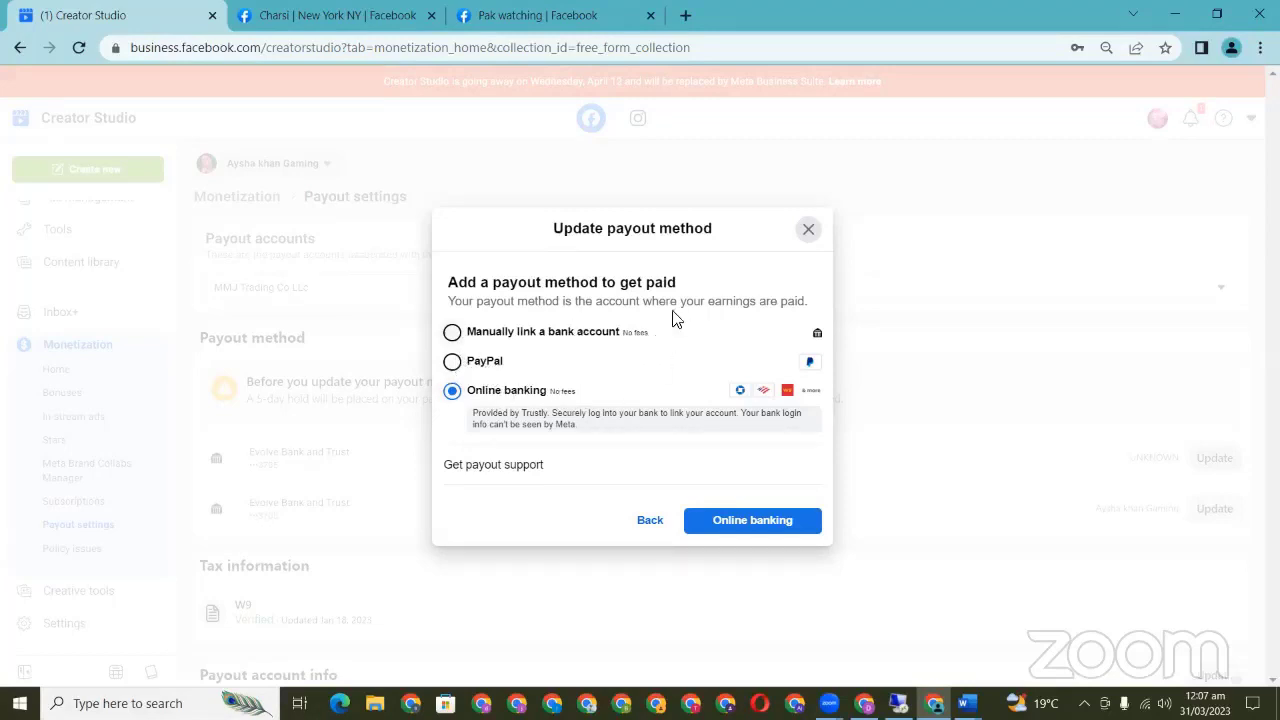
- Try PayPal as the payout method, close its login window, and return to manual bank linking
click(455, 362)
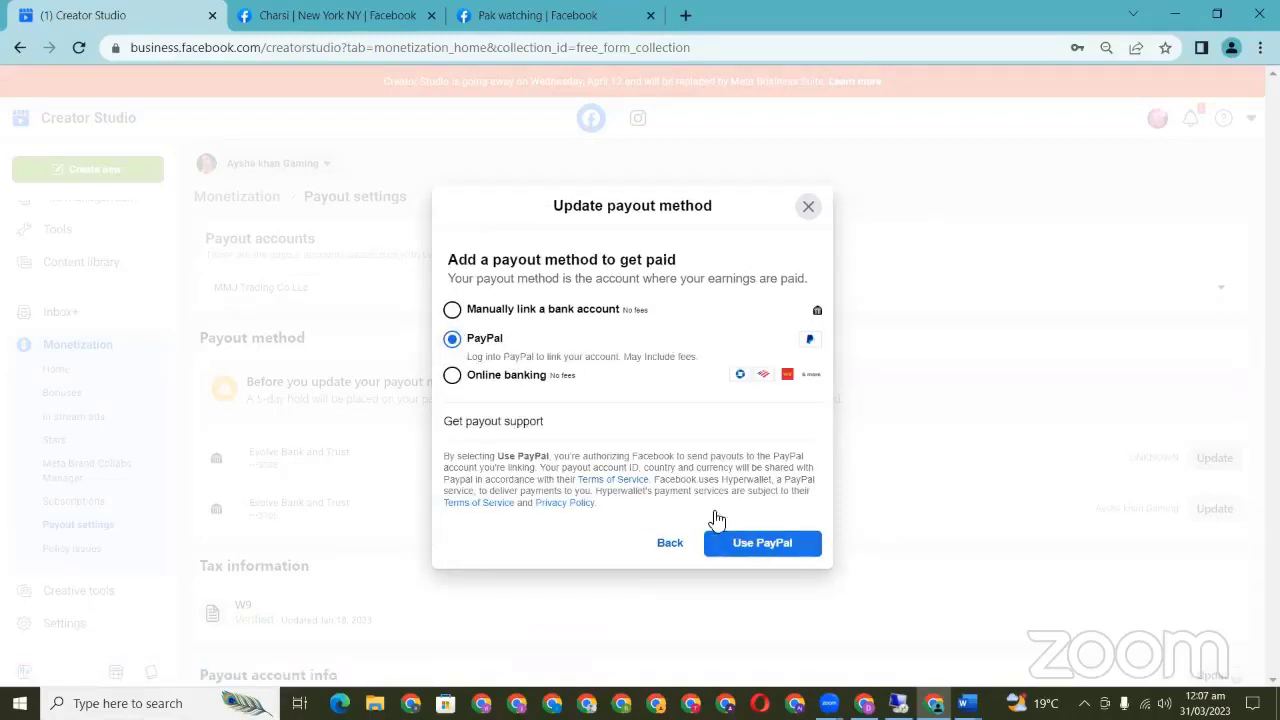
click(755, 546)
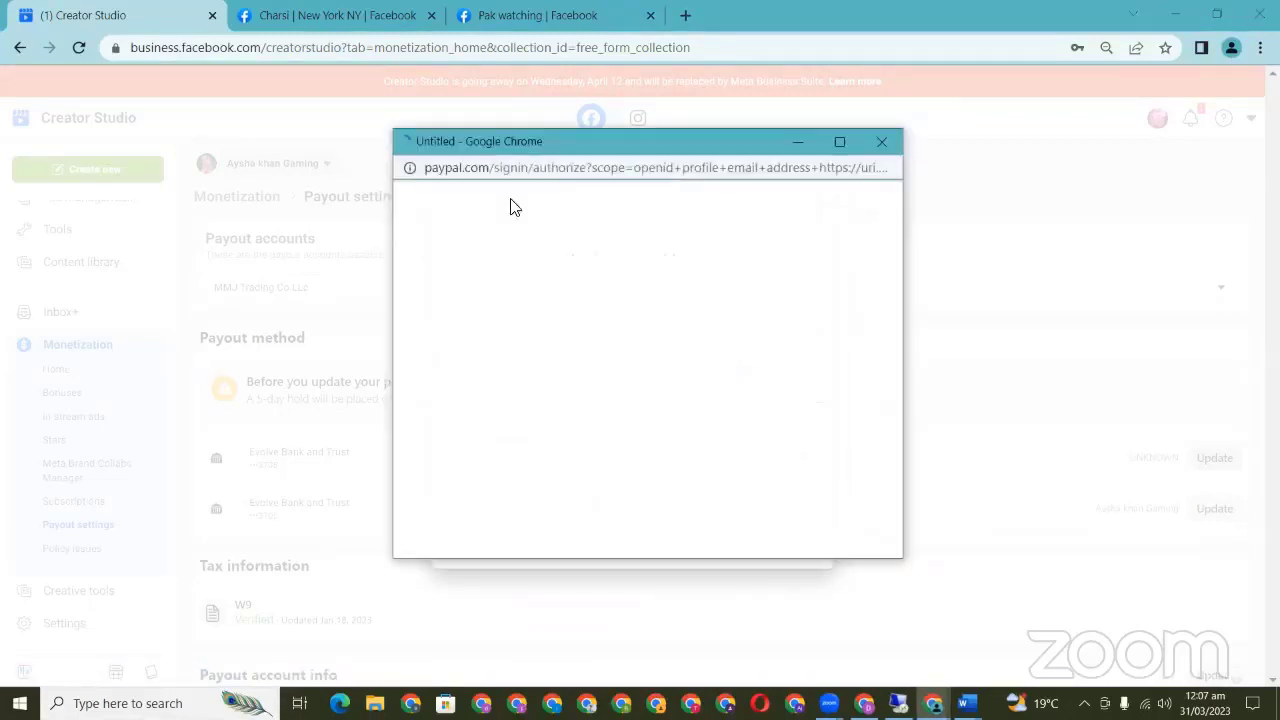
click(882, 143)
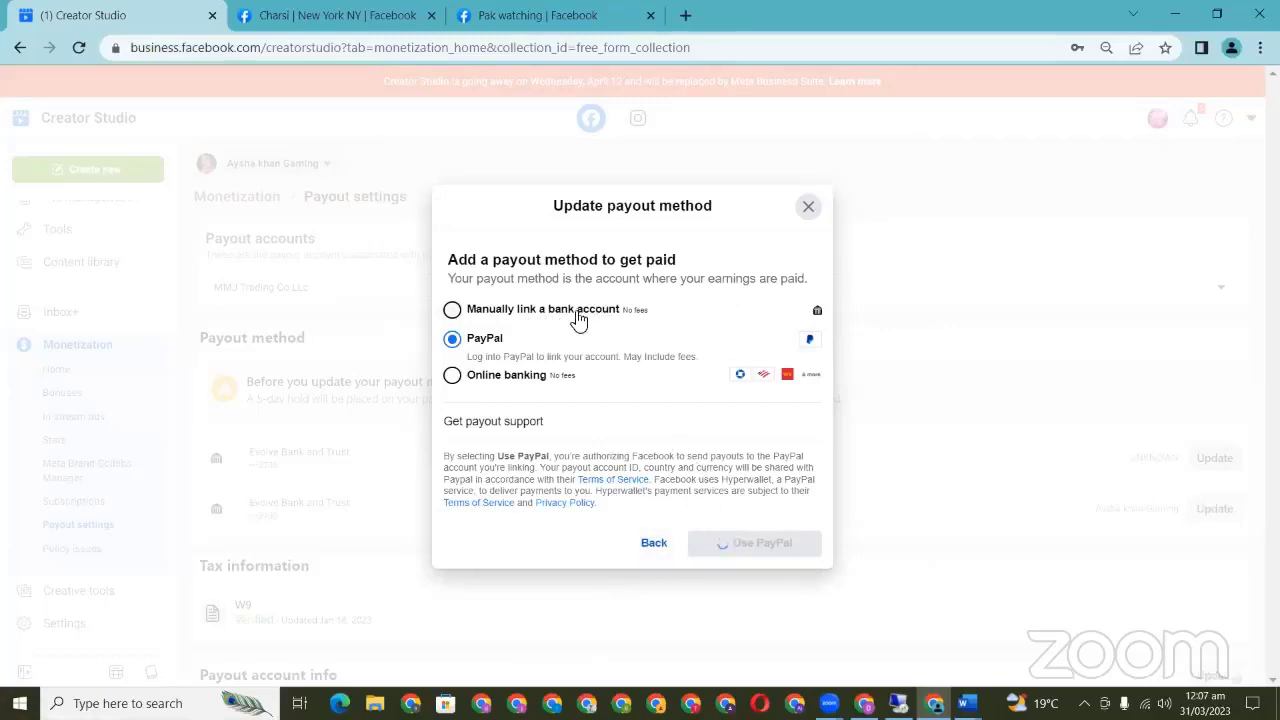
click(502, 312)
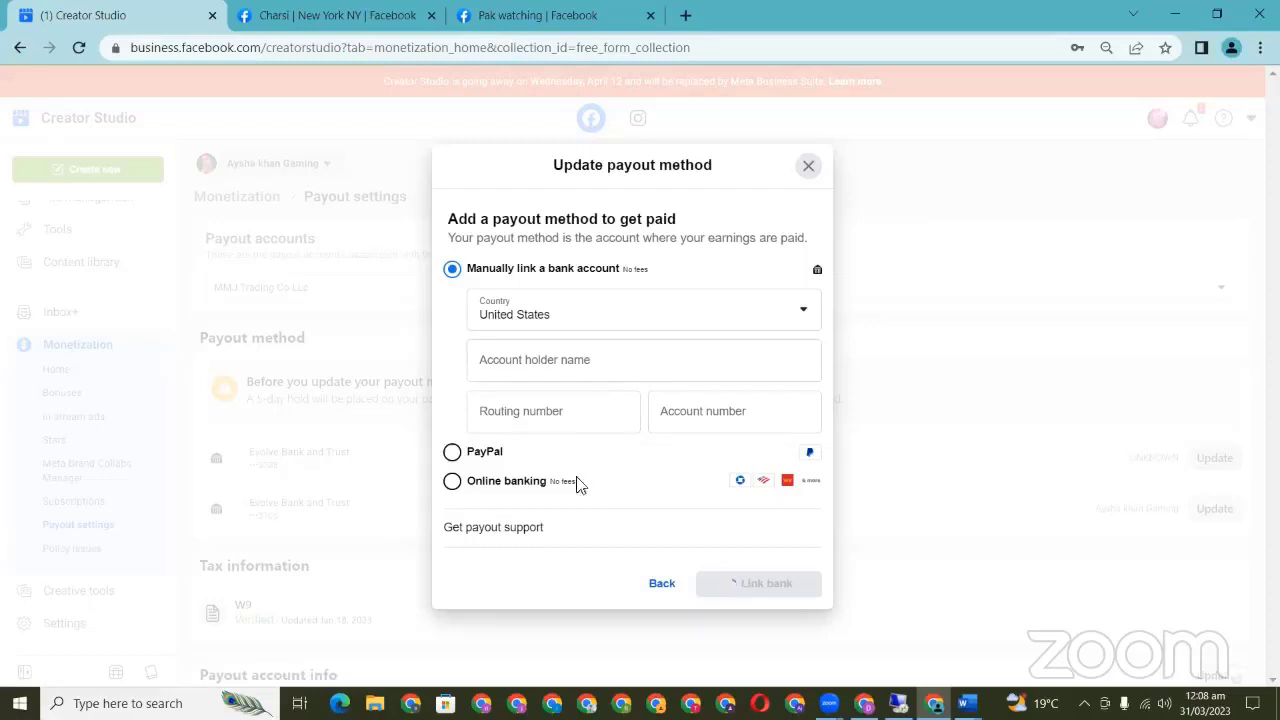
- Enter the account holder's name, routing number and bank account number, then submit Link bank
click(566, 364)
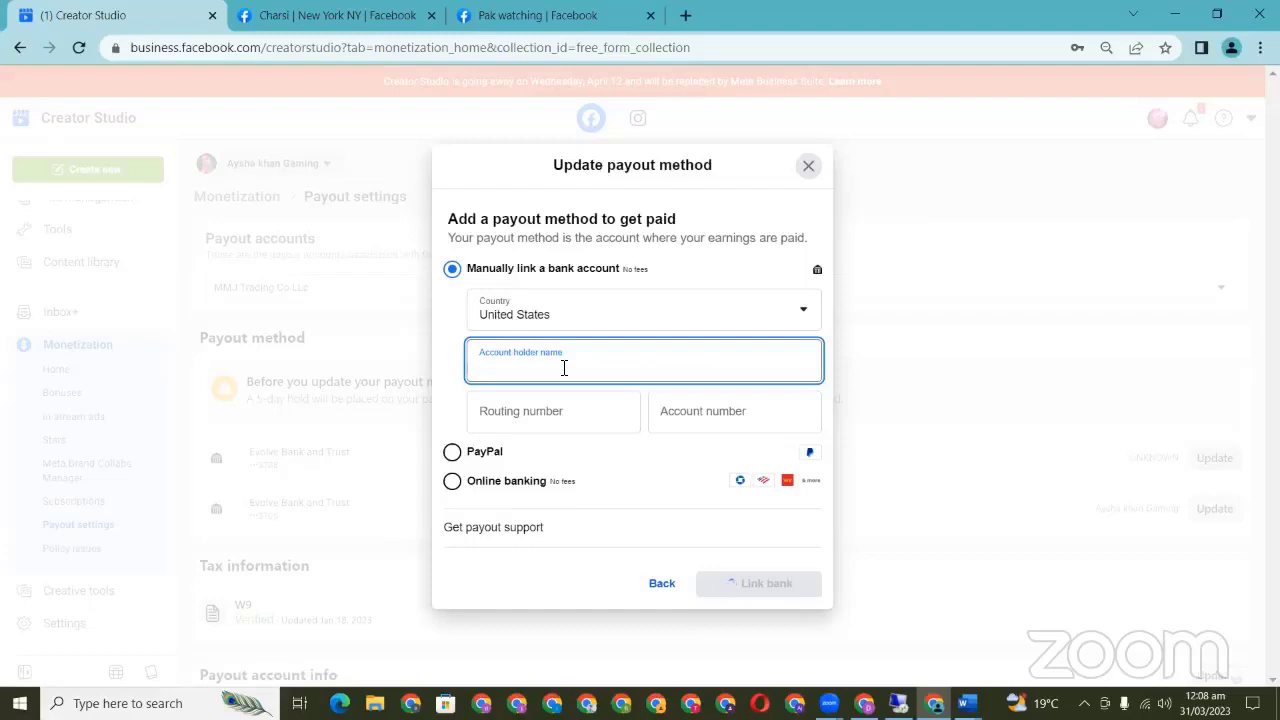
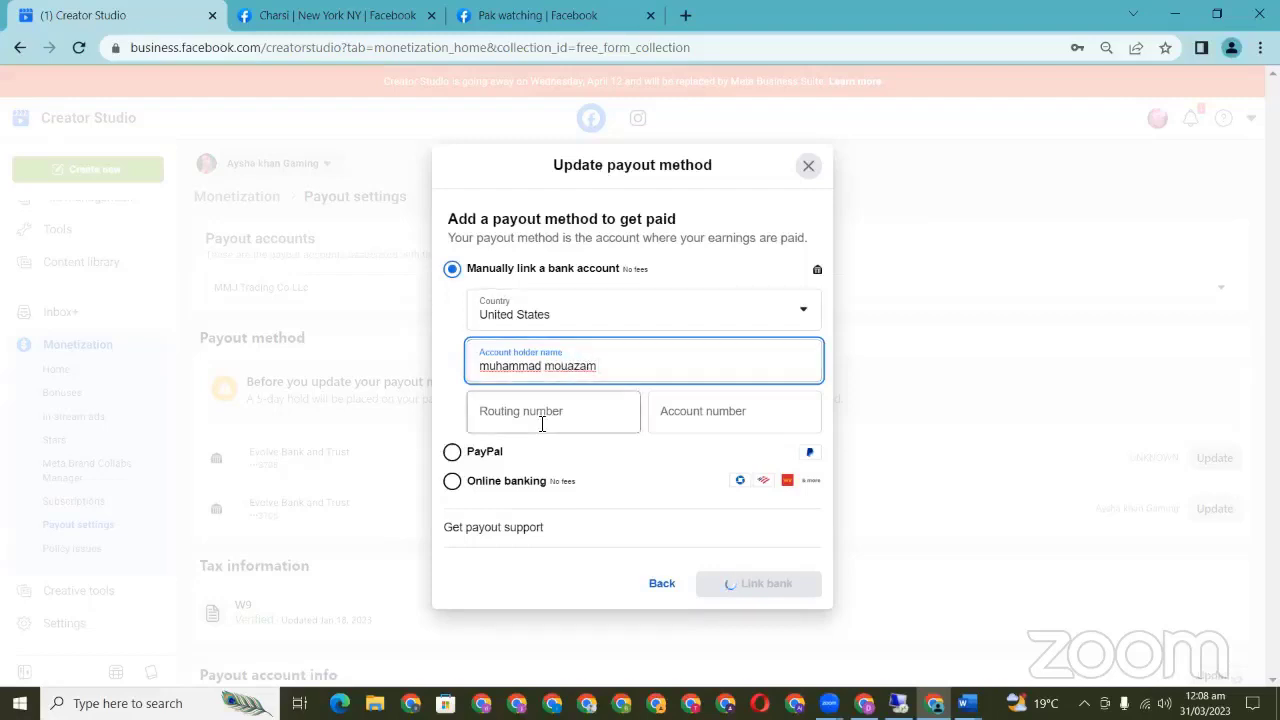
click(572, 416)
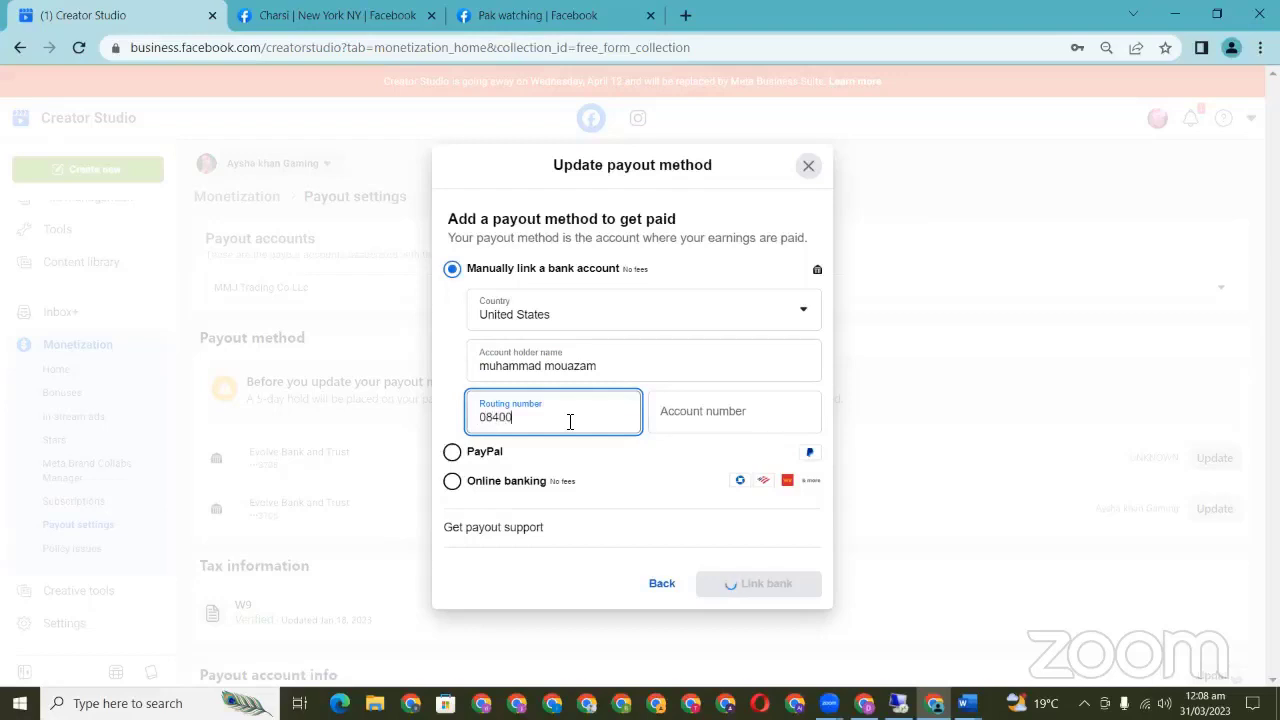
text(45)
click(700, 423)
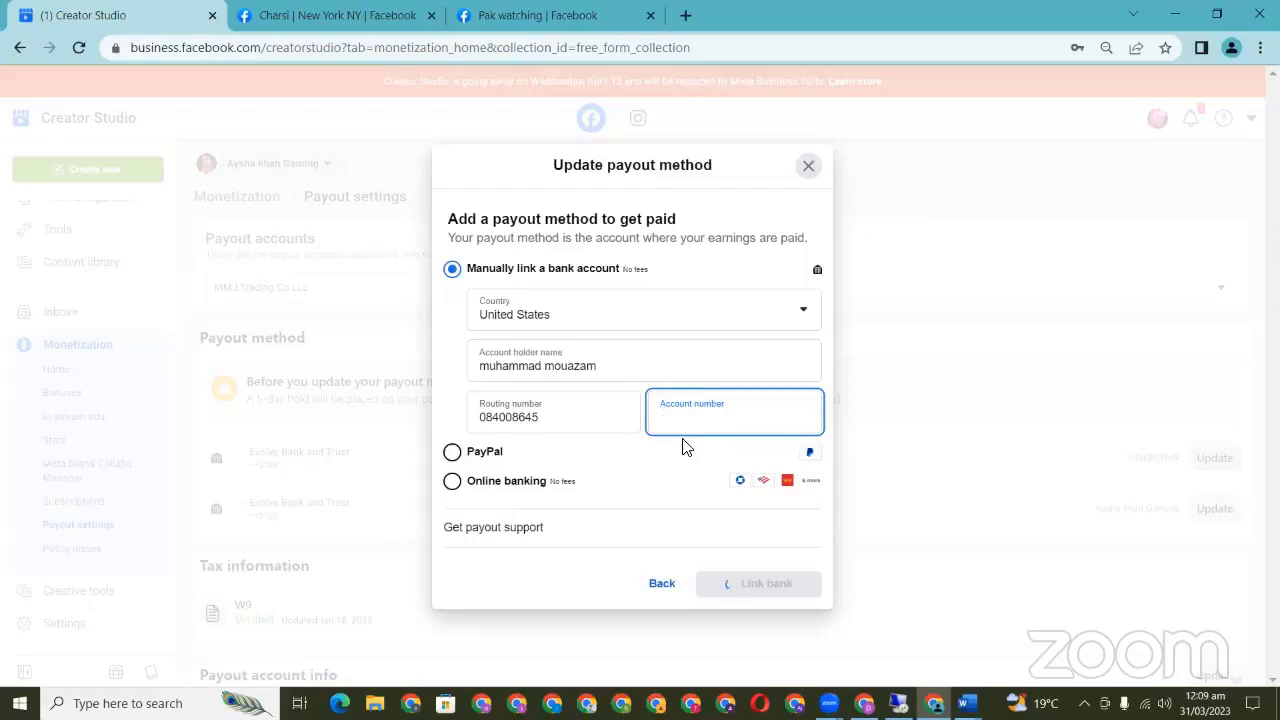
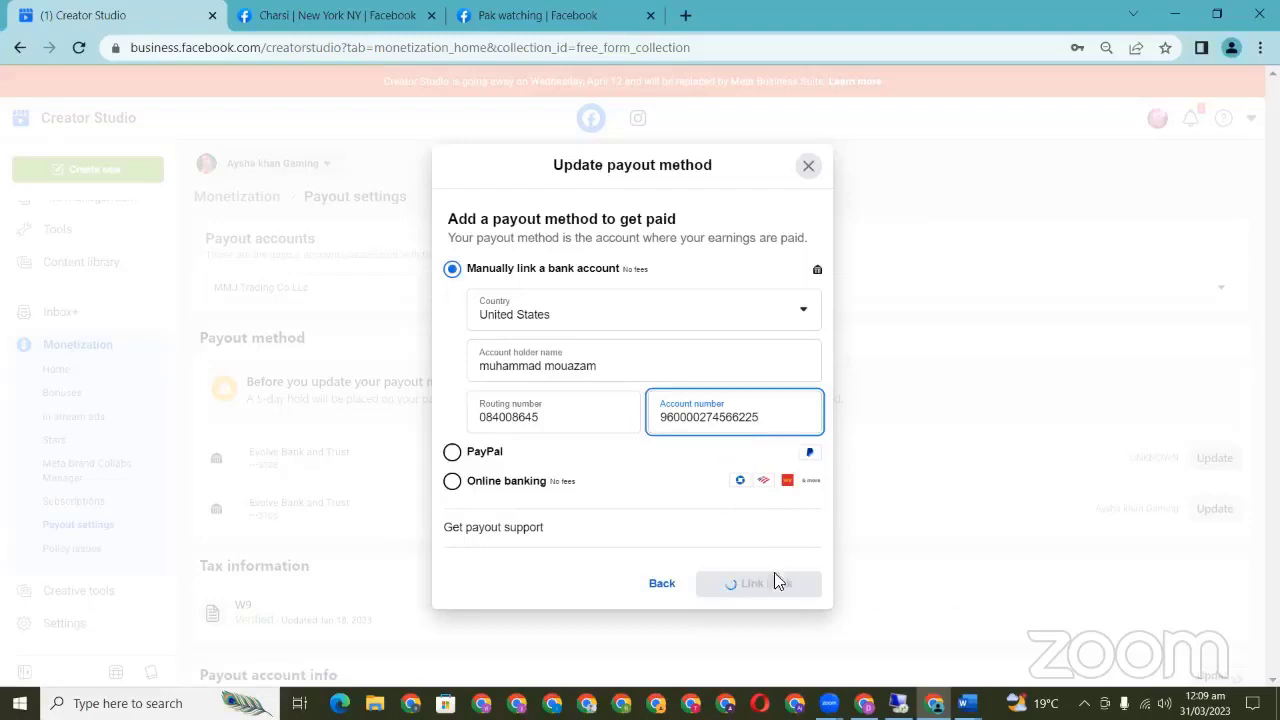
click(676, 474)
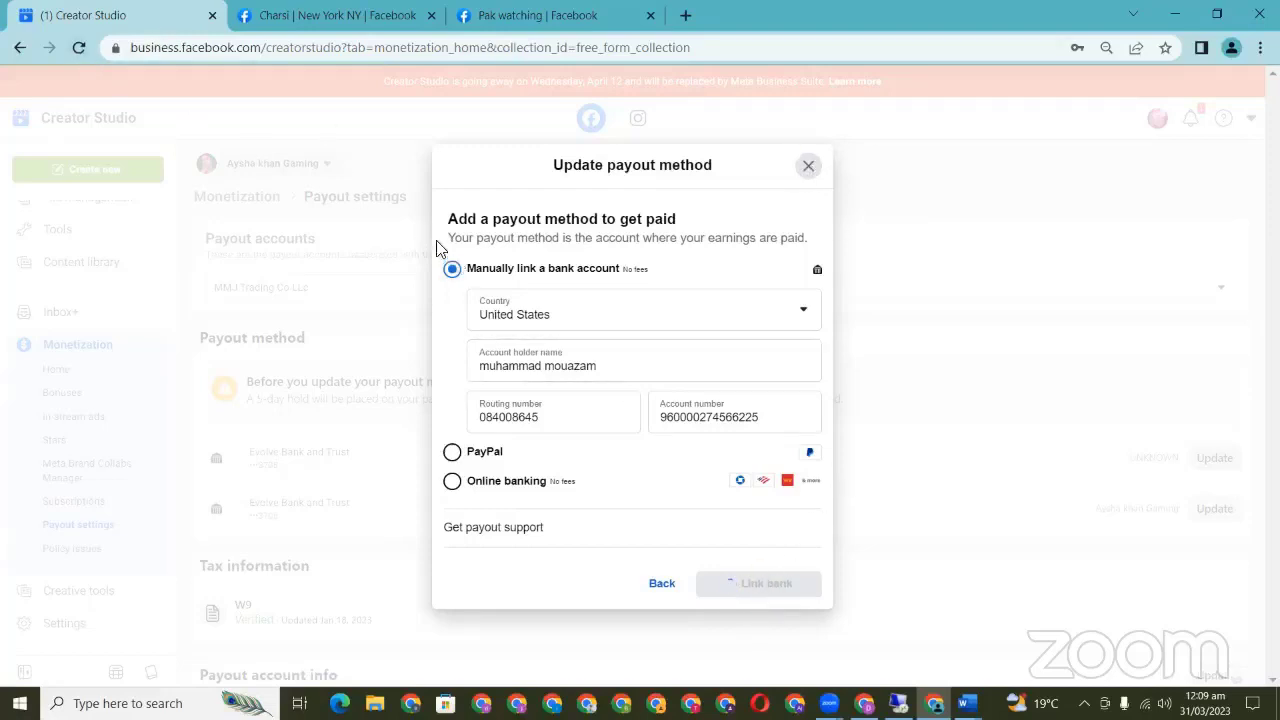
- Reload the page and briefly check, then close, the page's monetization eligibility
click(78, 46)
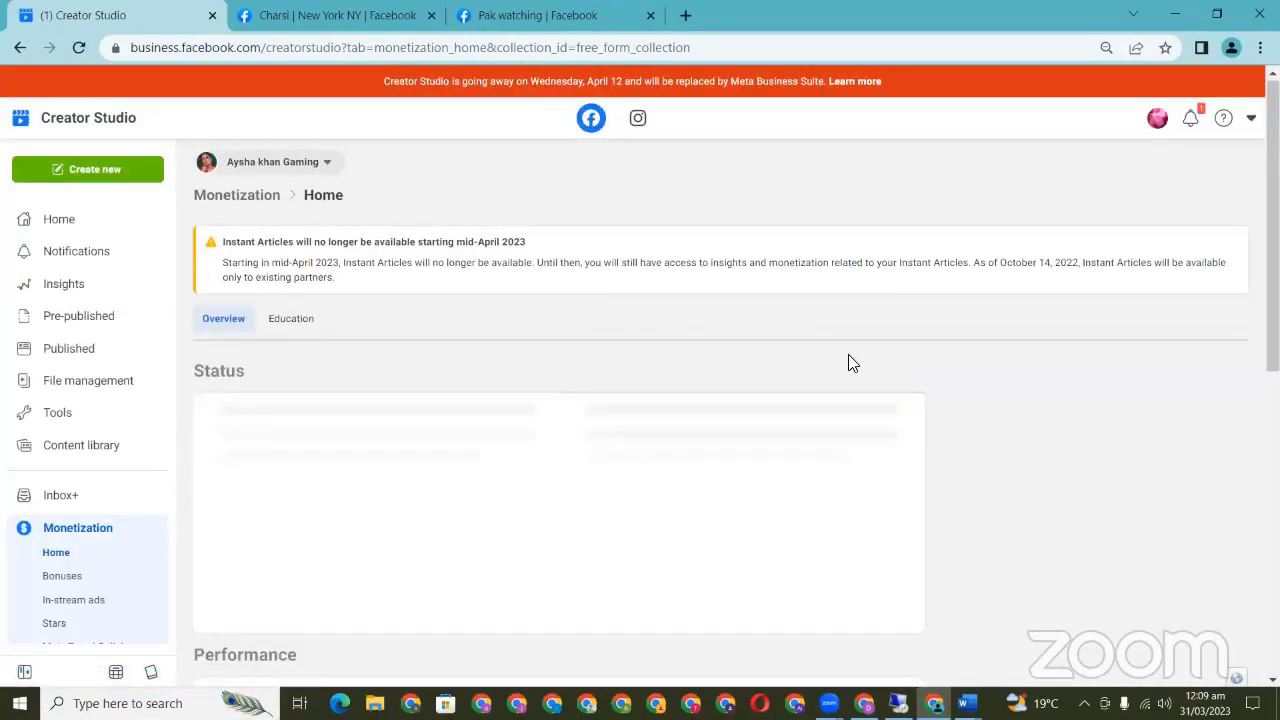
scroll(870, 380, down, 1)
click(282, 507)
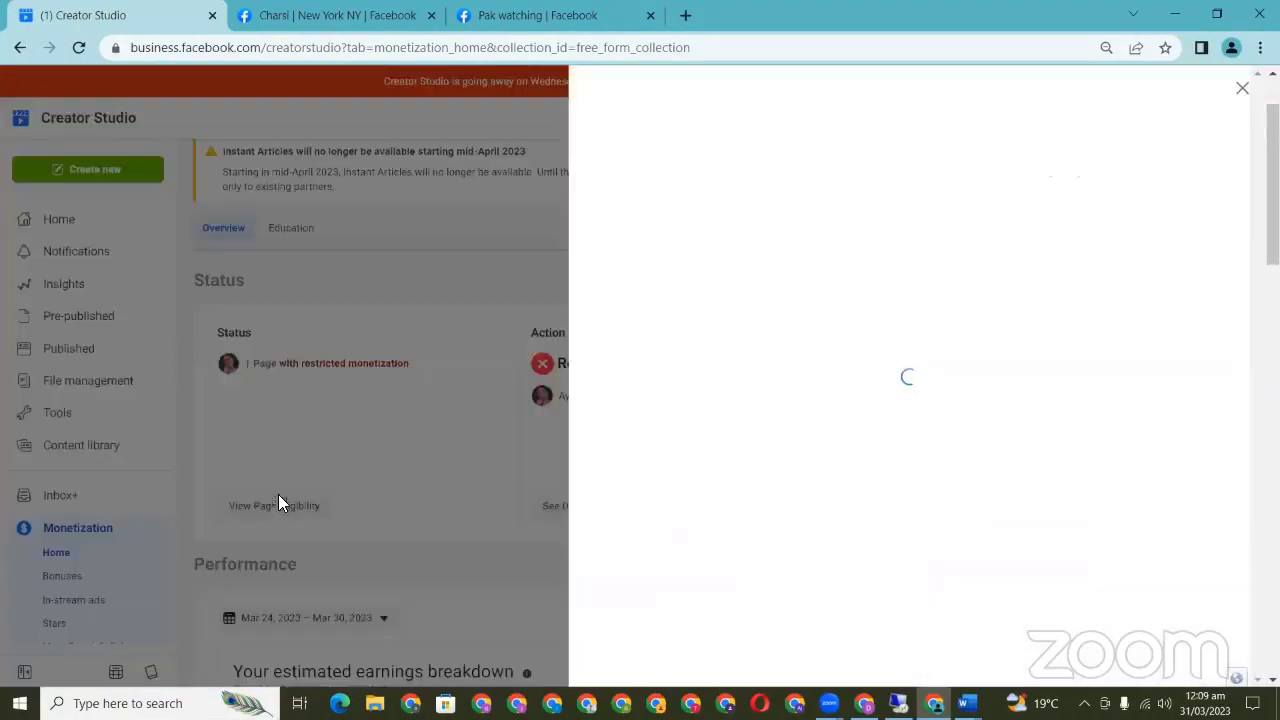
click(324, 435)
scroll(100, 540, down, 3)
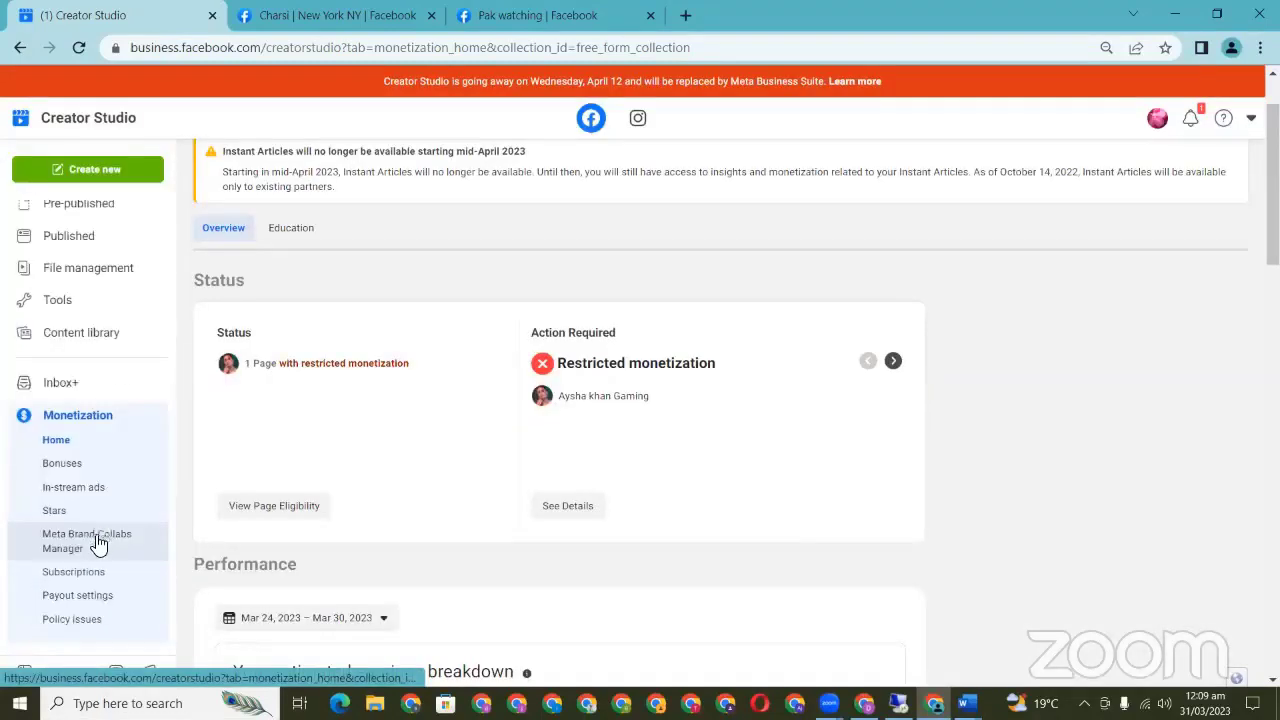
- Visit Payout settings and the Subscriptions page, scrolling through the content
click(95, 531)
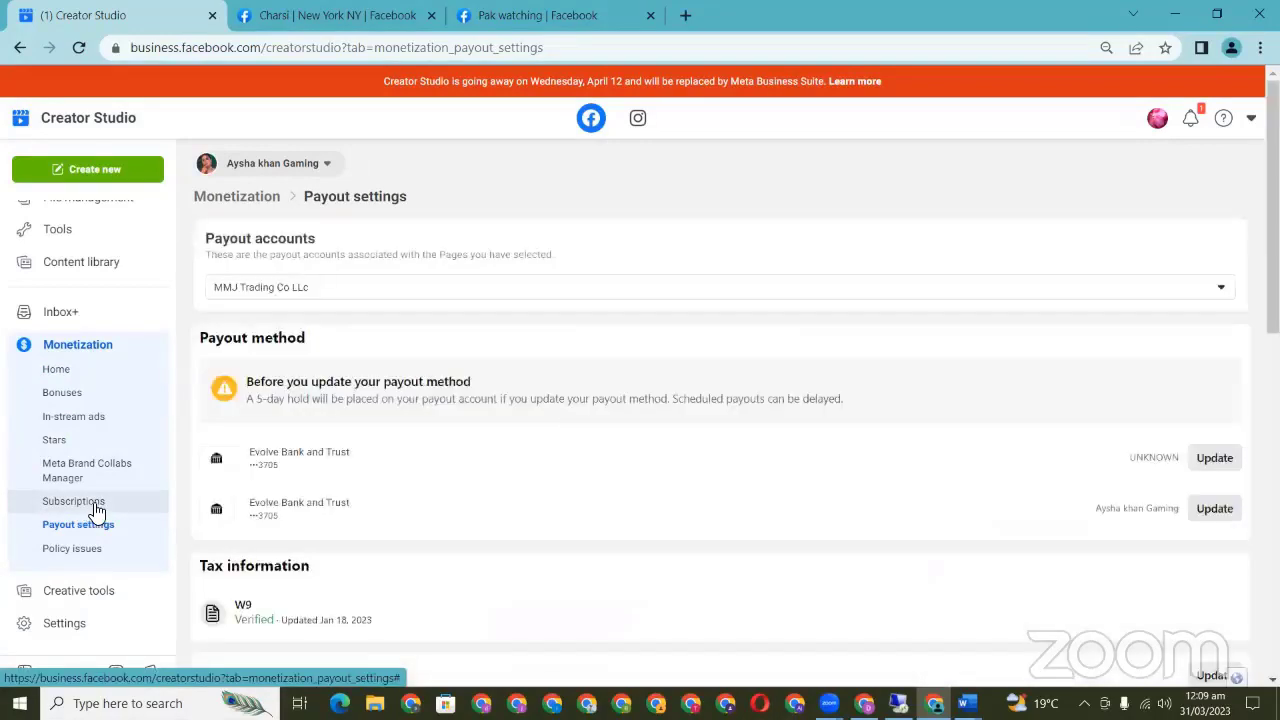
click(97, 507)
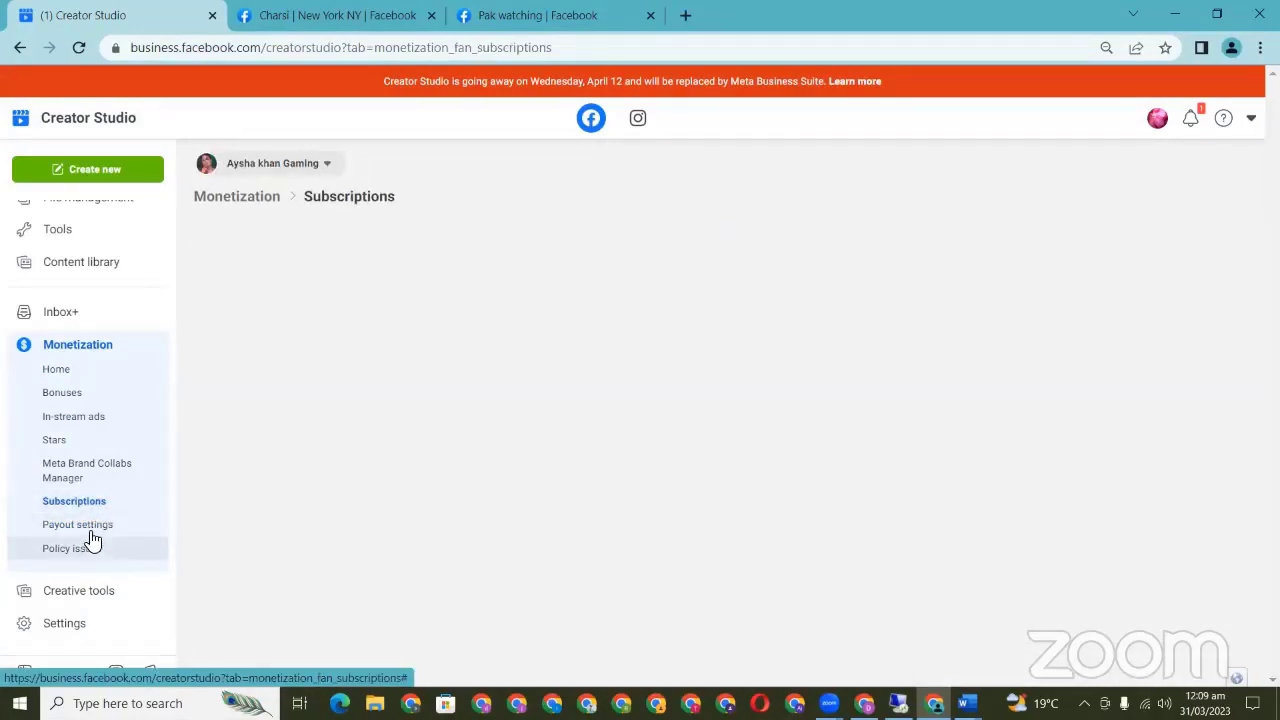
scroll(107, 505, down, 1)
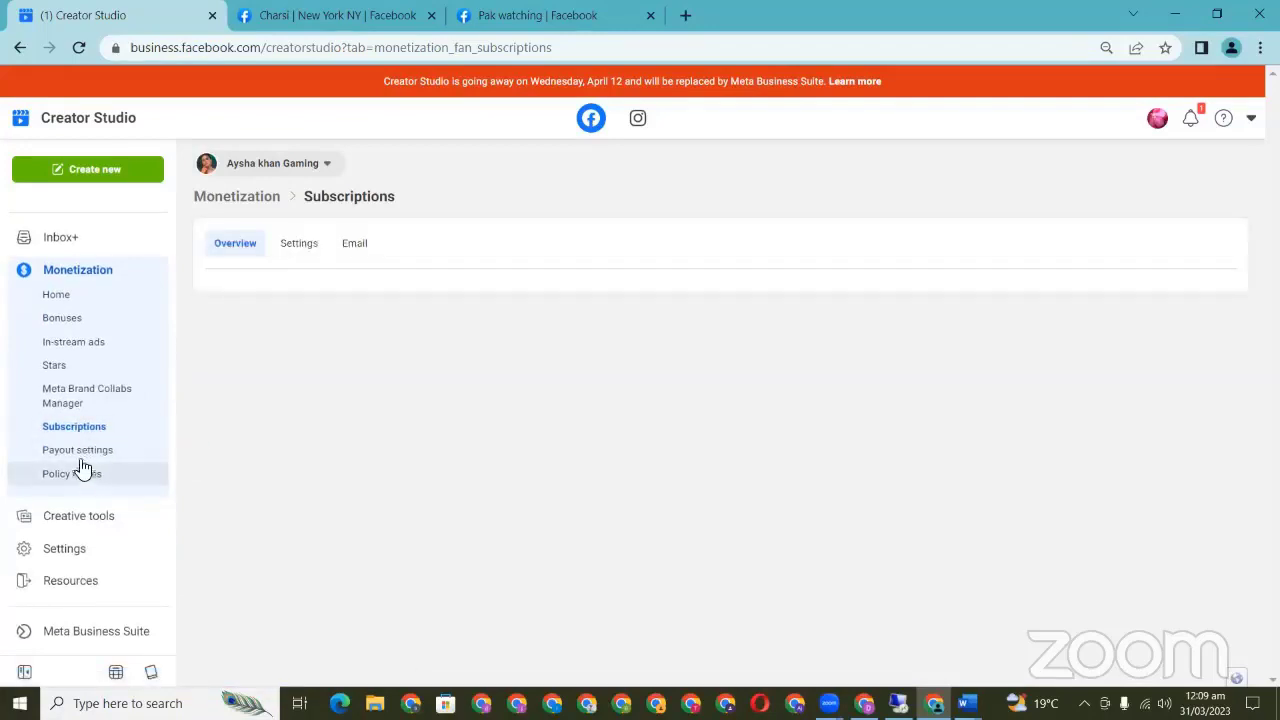
scroll(422, 410, down, 4)
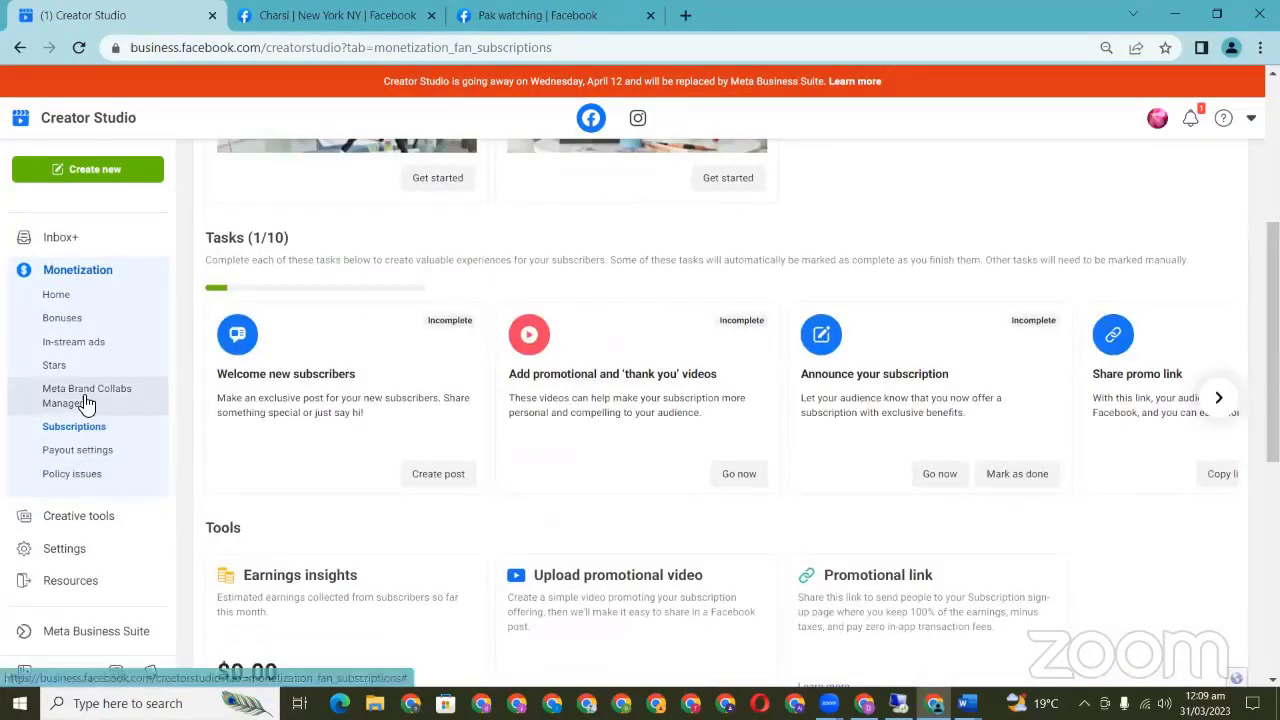
scroll(86, 400, up, 1)
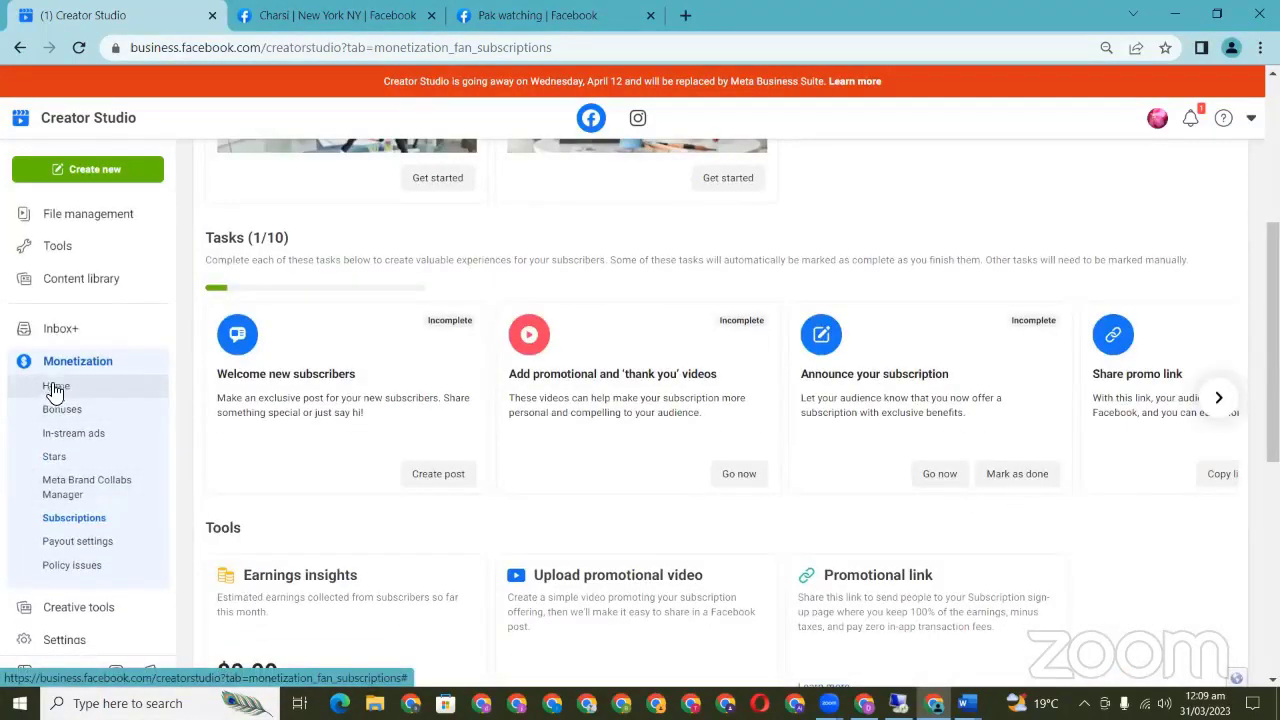
scroll(68, 418, down, 1)
scroll(68, 418, down, 1)
- Return to Payout settings and review the Evolve Bank and Trust payout methods
click(62, 452)
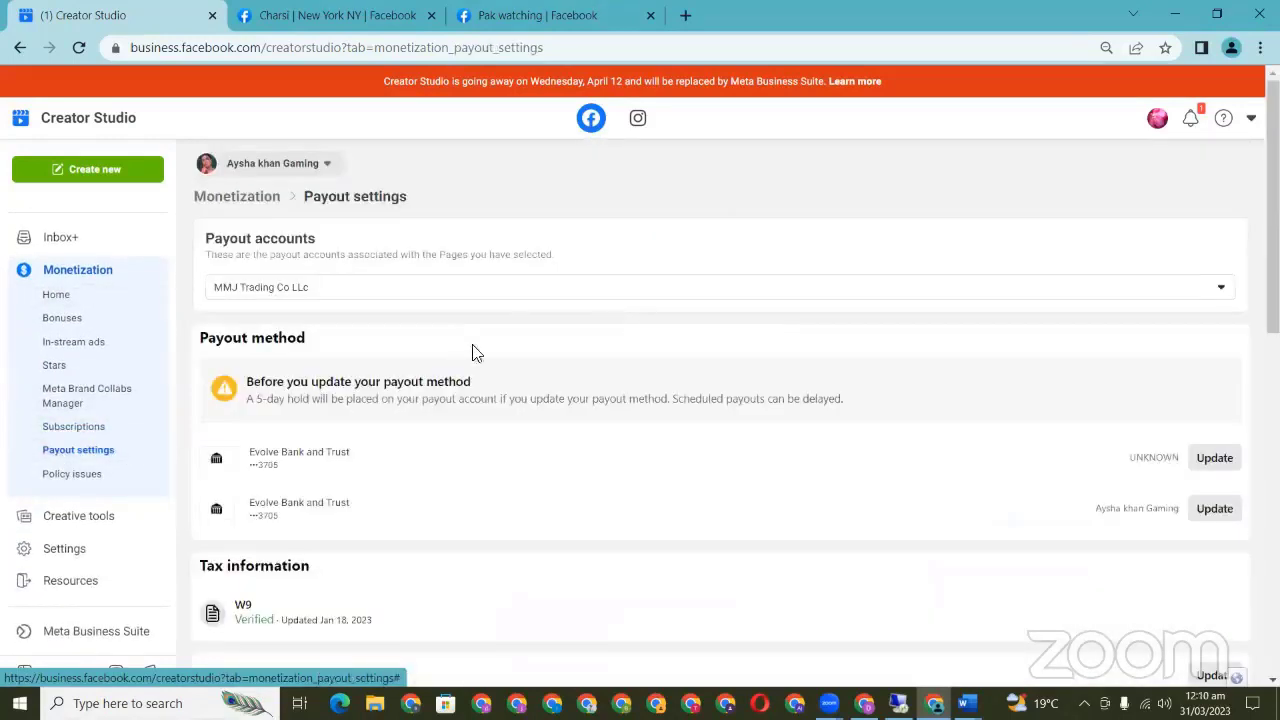
scroll(1108, 437, down, 1)
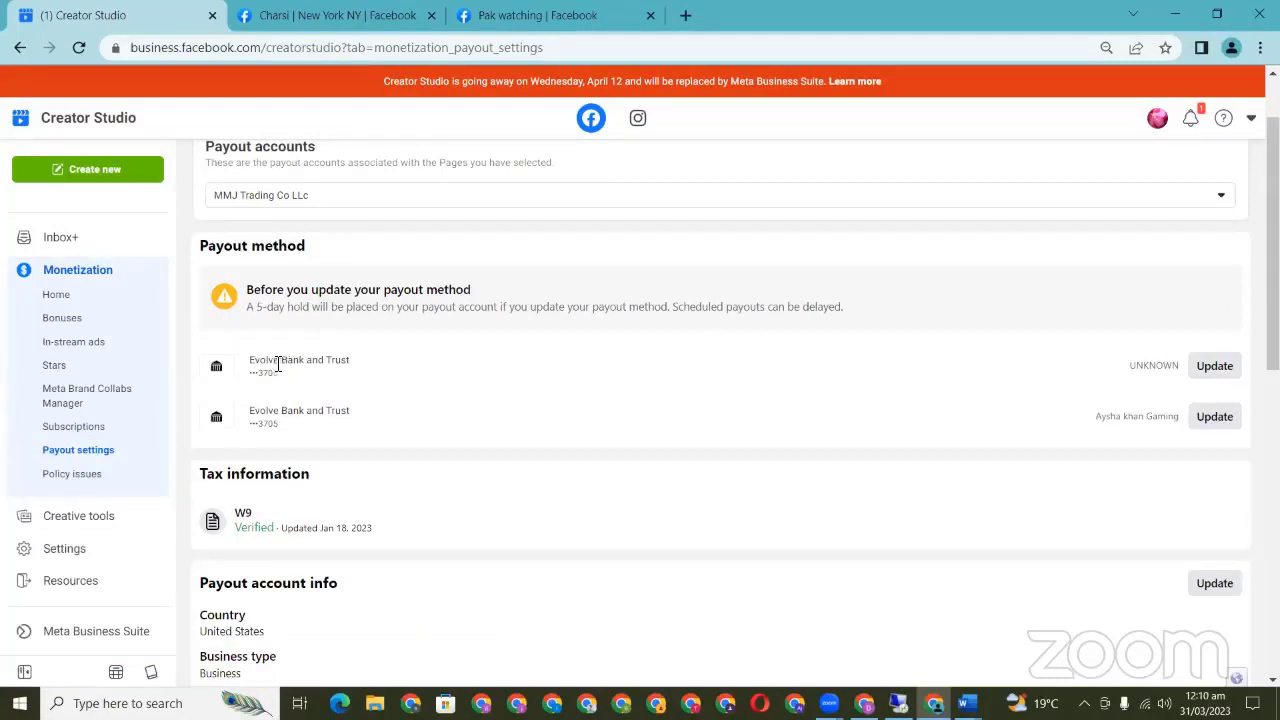
drag(242, 370, 468, 378)
click(416, 378)
scroll(312, 467, down, 2)
scroll(320, 330, down, 2)
scroll(320, 320, up, 1)
scroll(320, 320, up, 1)
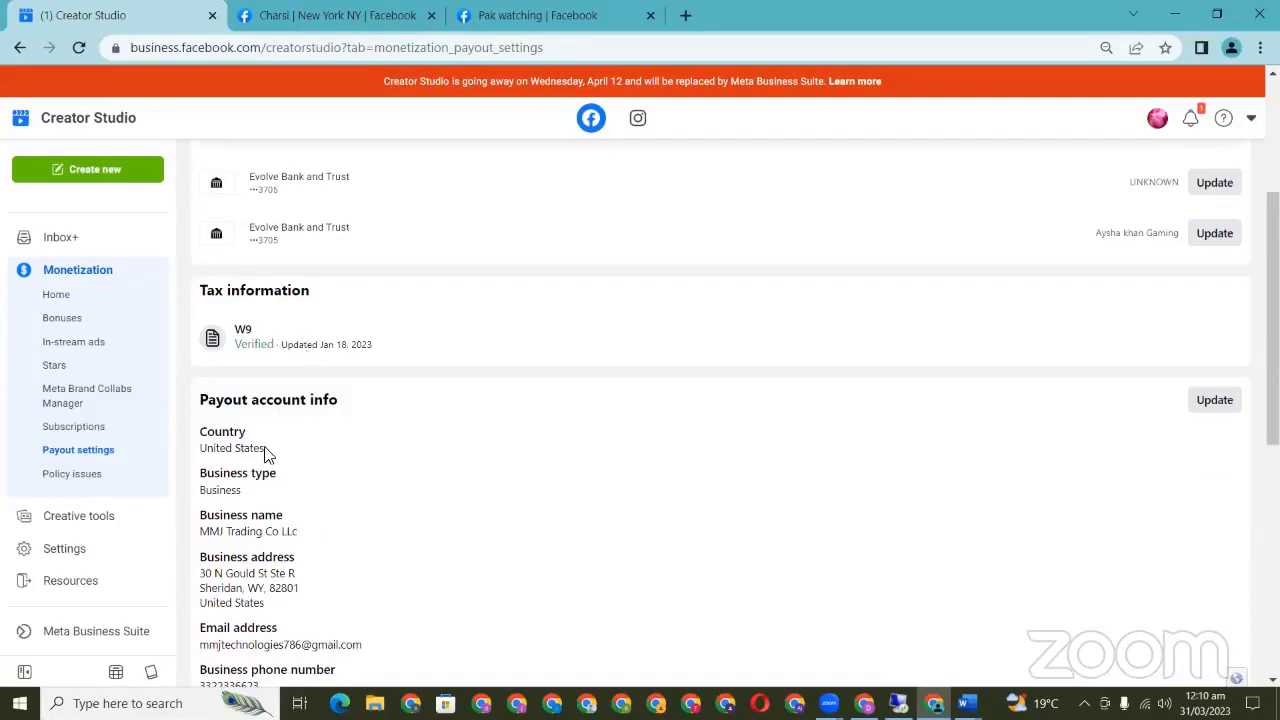
- Review the account's country, business type and business name, then open a new browser tab
drag(203, 445, 200, 447)
double_click(220, 489)
click(309, 537)
drag(298, 533, 234, 533)
click(338, 594)
scroll(300, 590, down, 2)
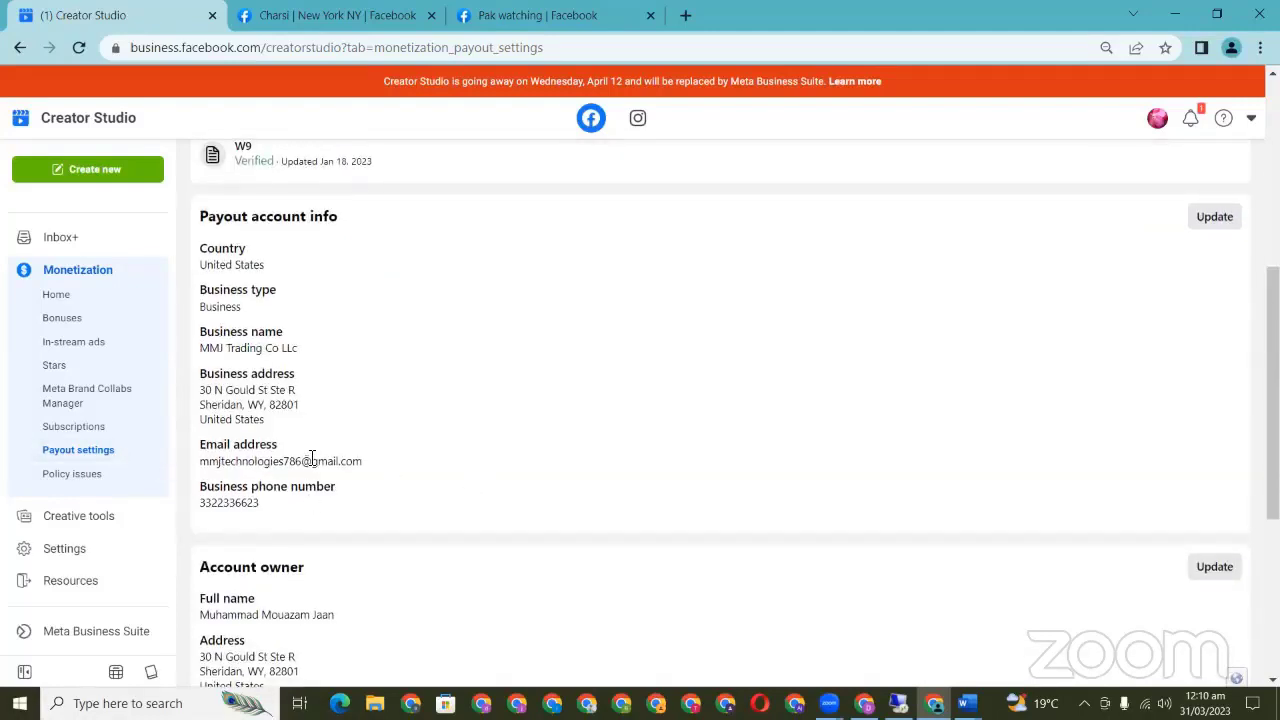
scroll(310, 460, up, 3)
scroll(312, 465, up, 1)
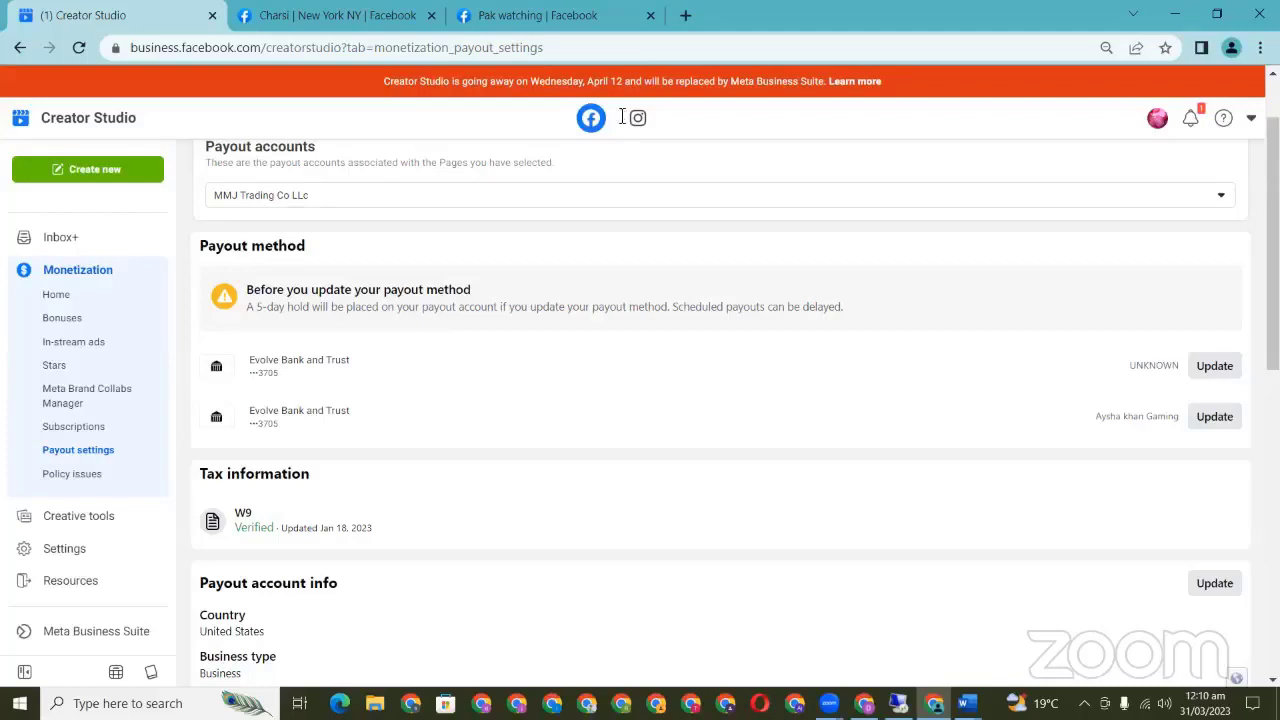
click(685, 16)
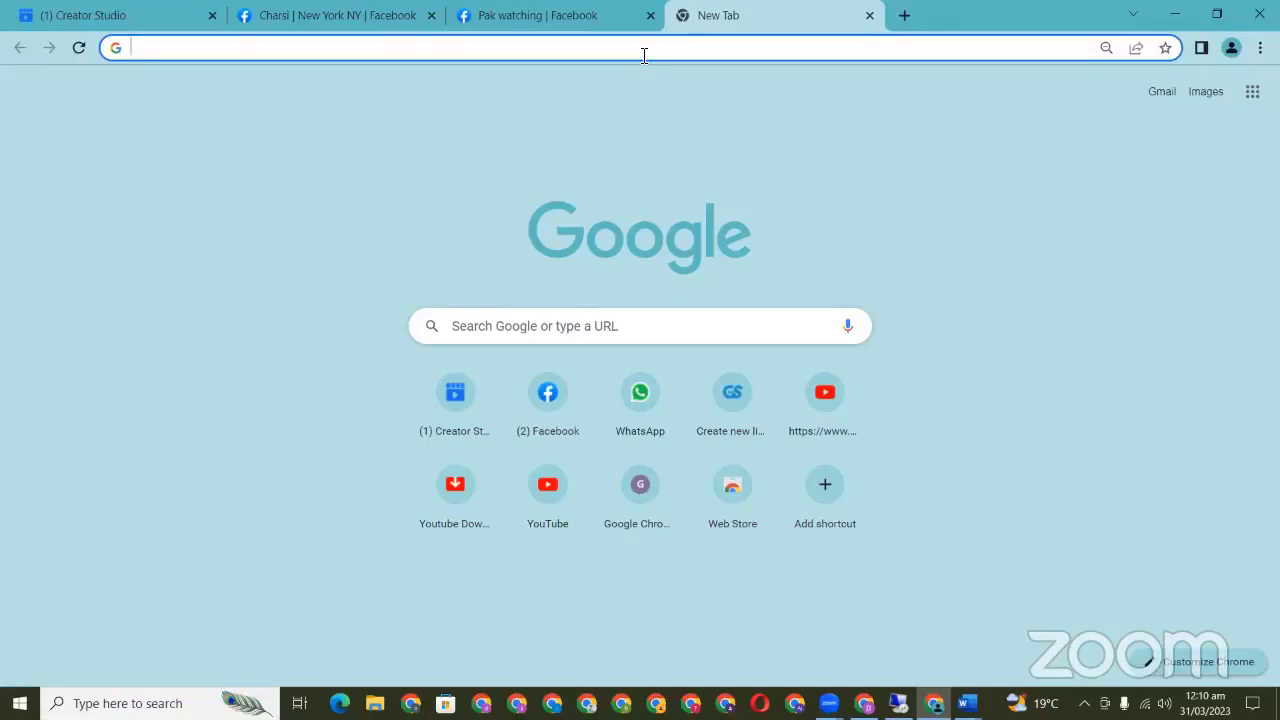
- Search Google for 'uk address' and scroll through the results
text(uk)
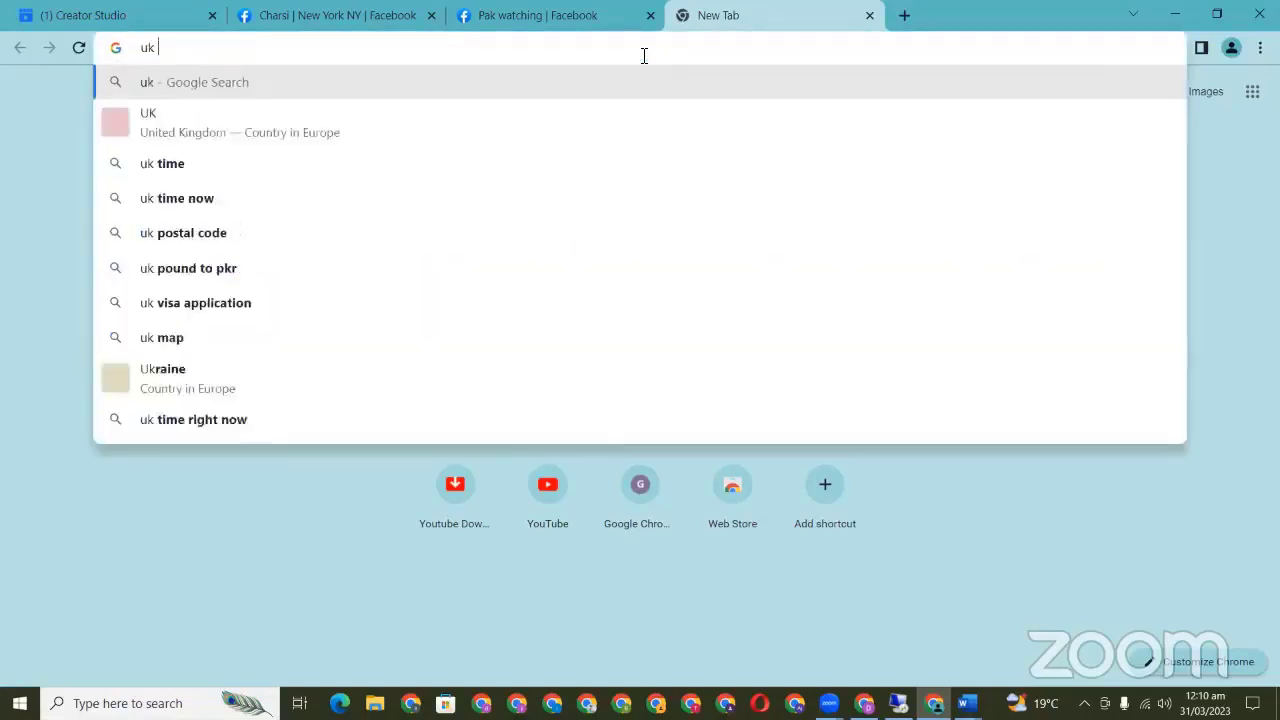
text( ad)
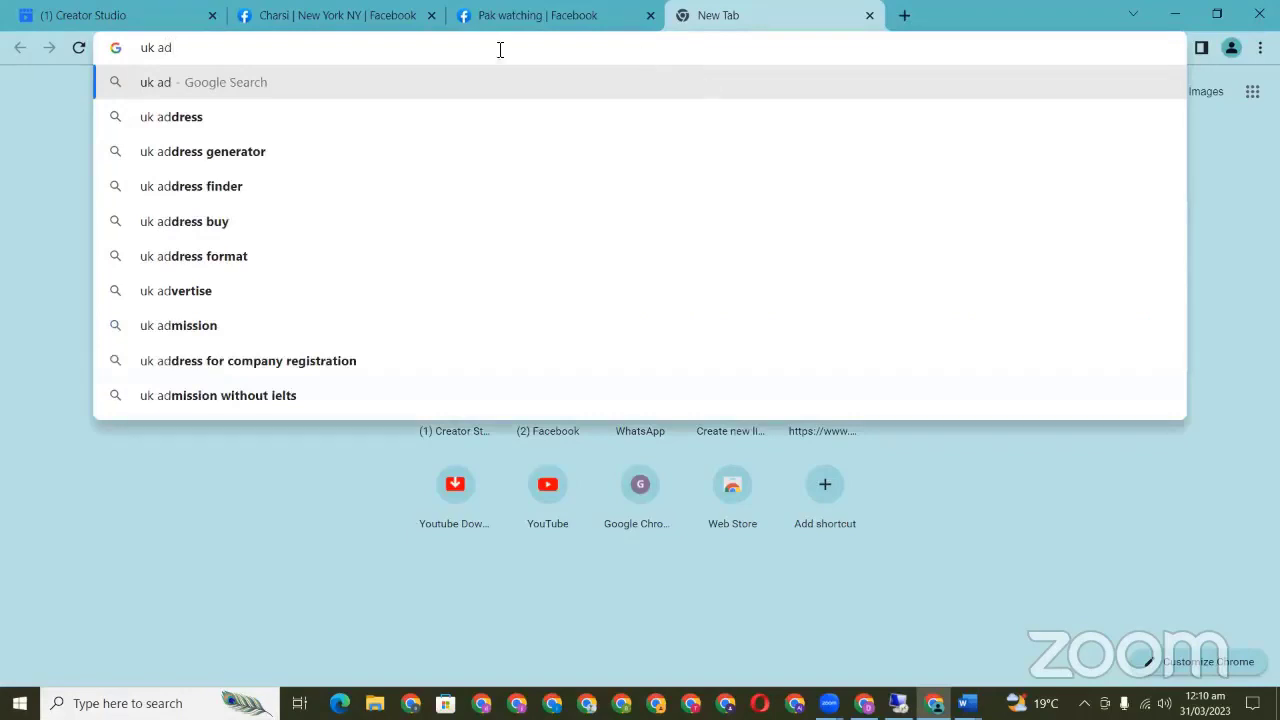
click(217, 120)
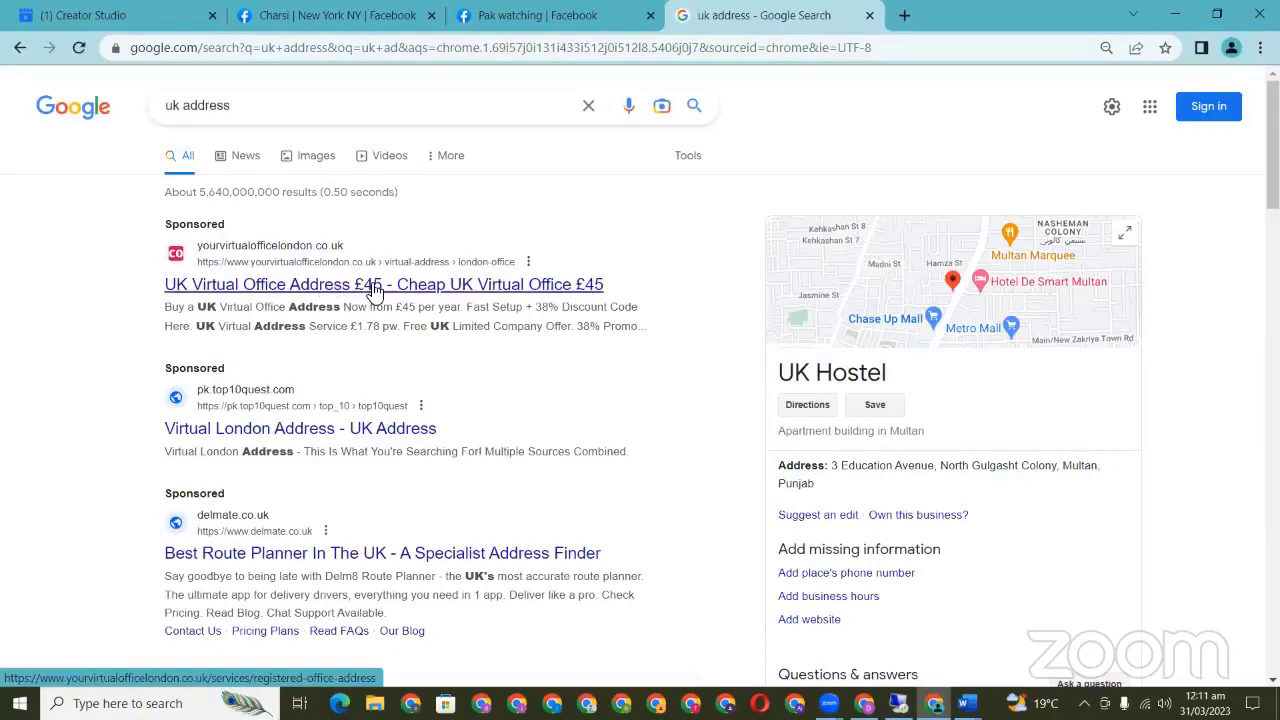
scroll(660, 395, down, 2)
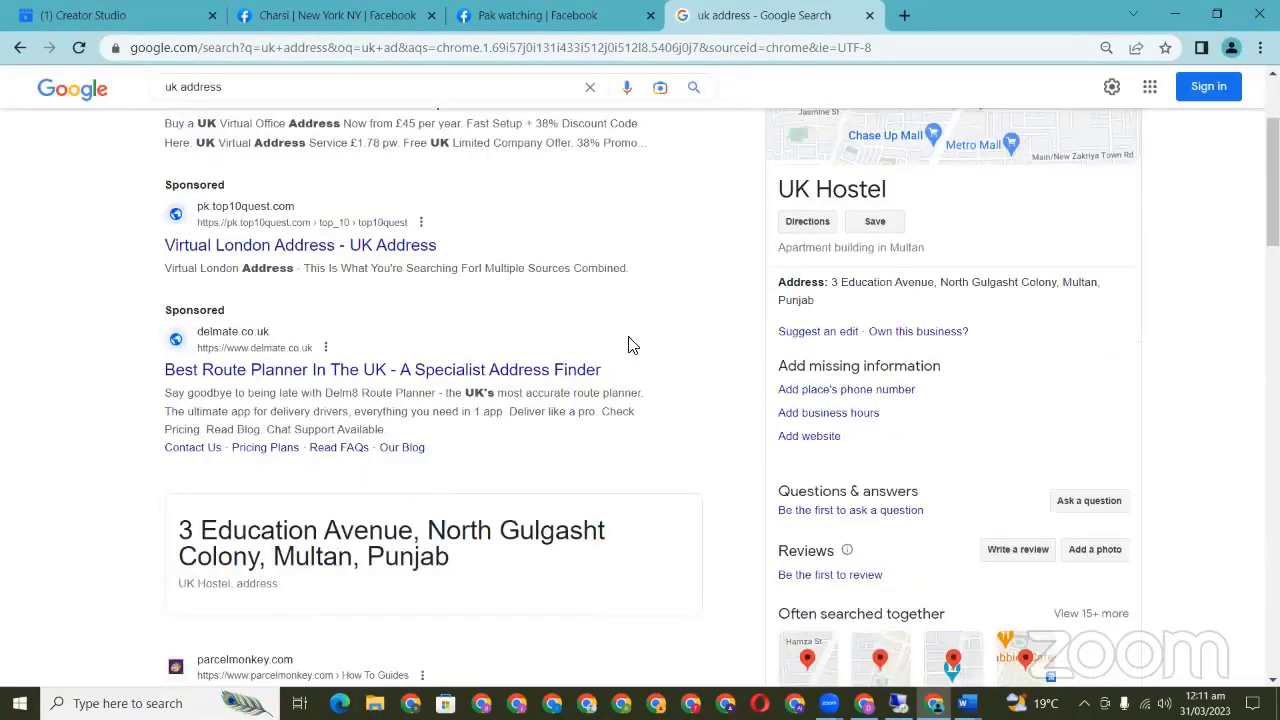
scroll(631, 343, up, 2)
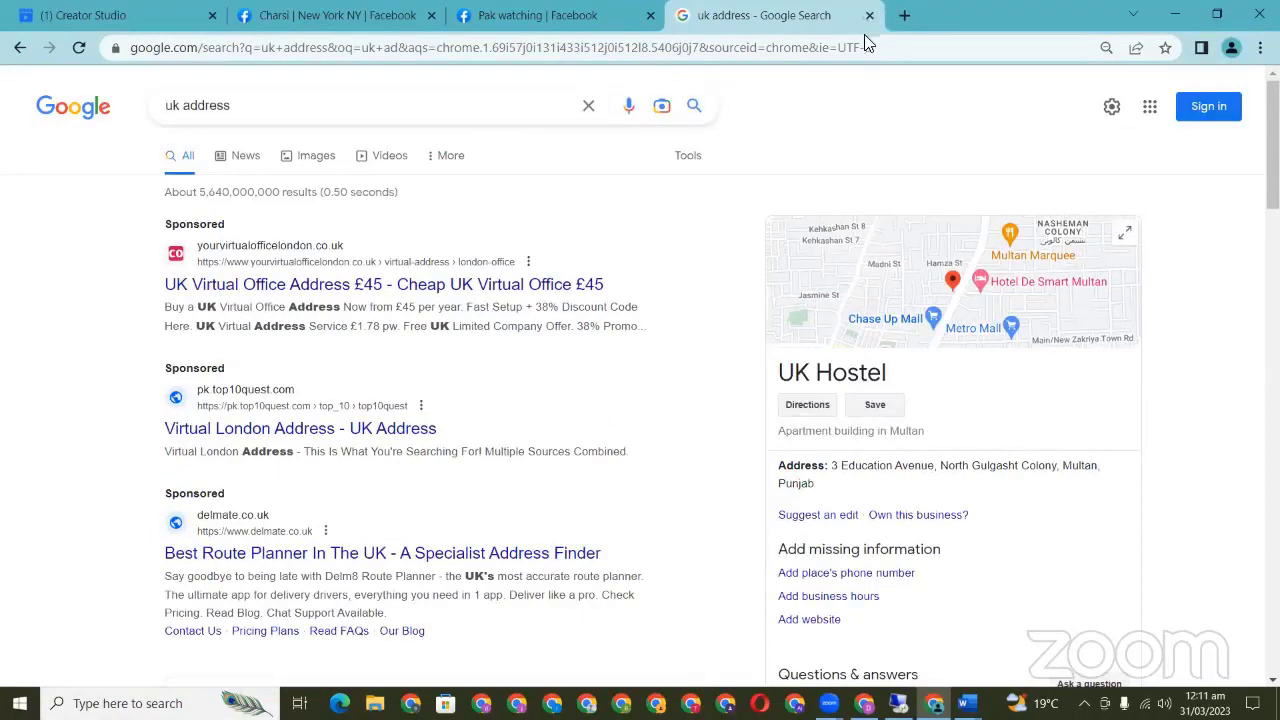
click(868, 16)
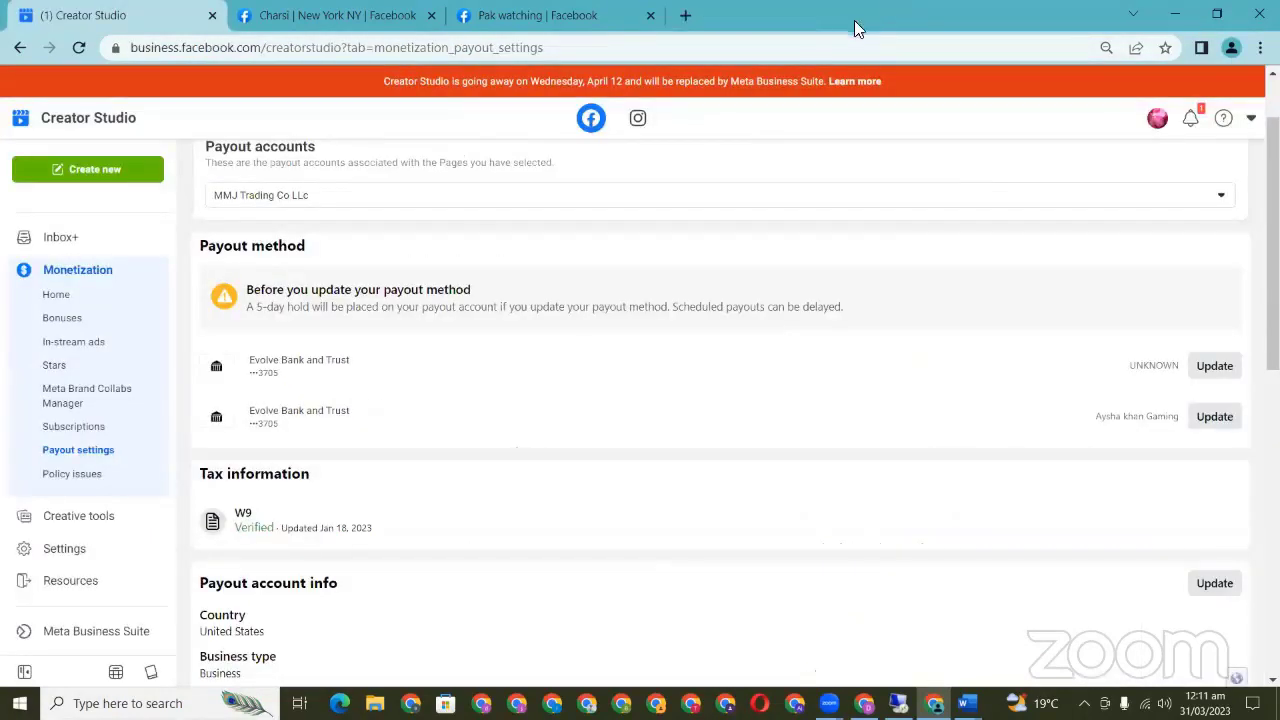
- Scroll the payout settings down to Payout Details and go to the Payouts page
mouse_move(523, 14)
scroll(594, 322, down, 5)
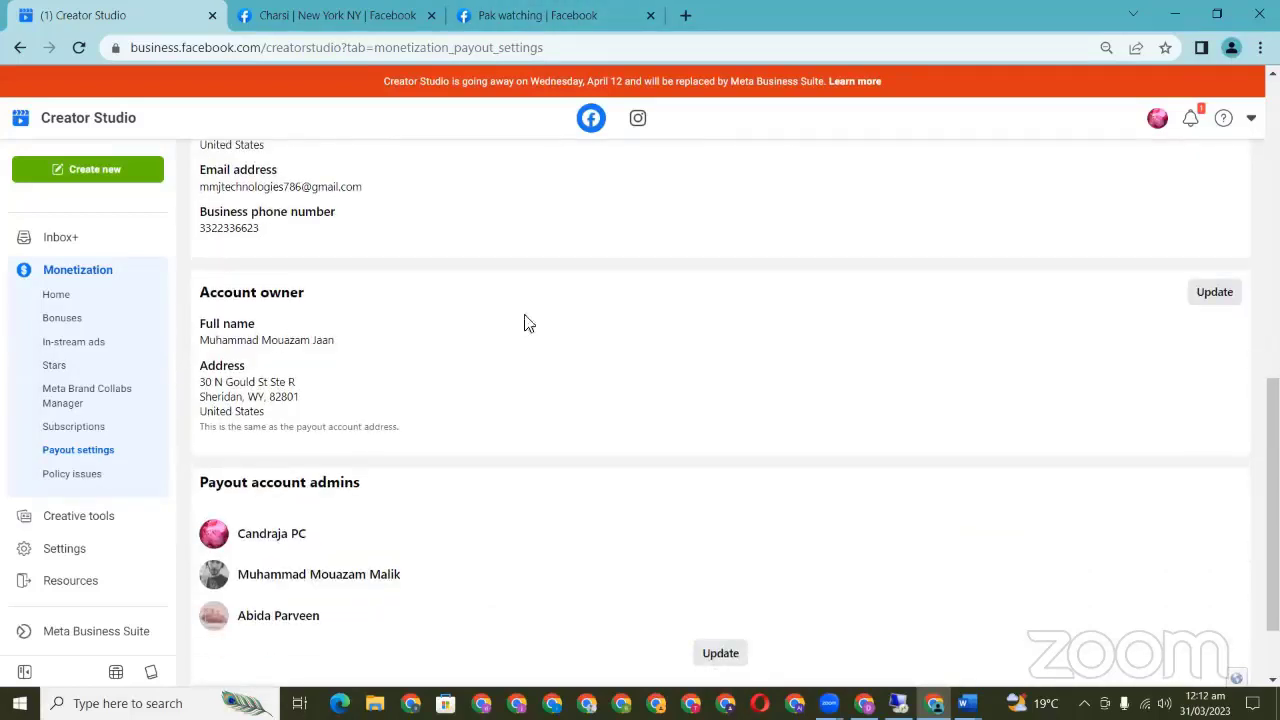
scroll(543, 317, up, 2)
scroll(637, 331, up, 2)
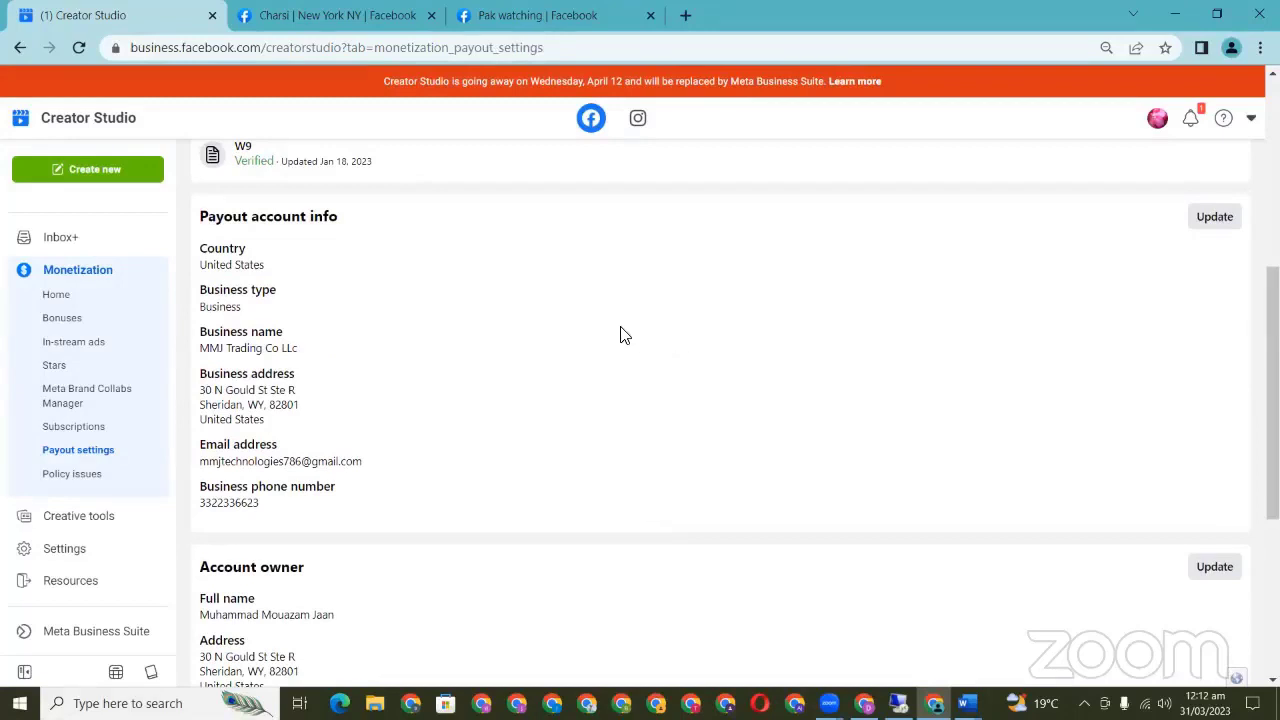
scroll(640, 345, up, 2)
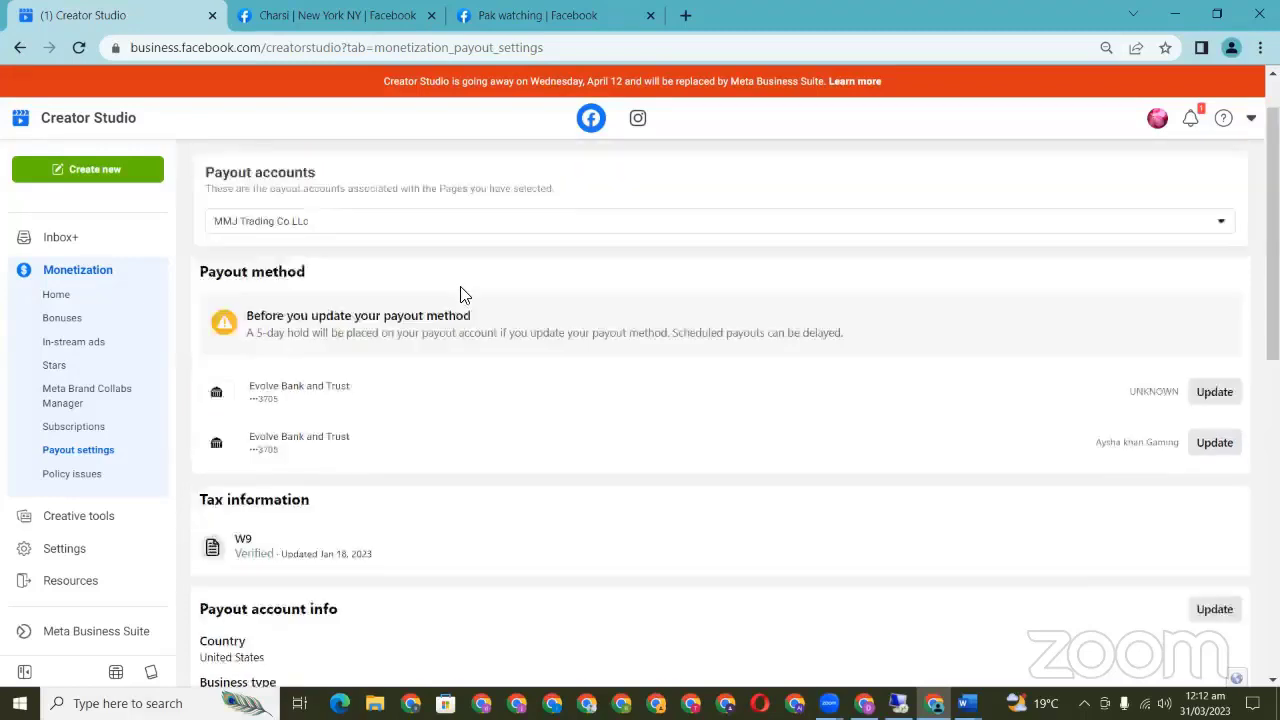
scroll(460, 291, up, 2)
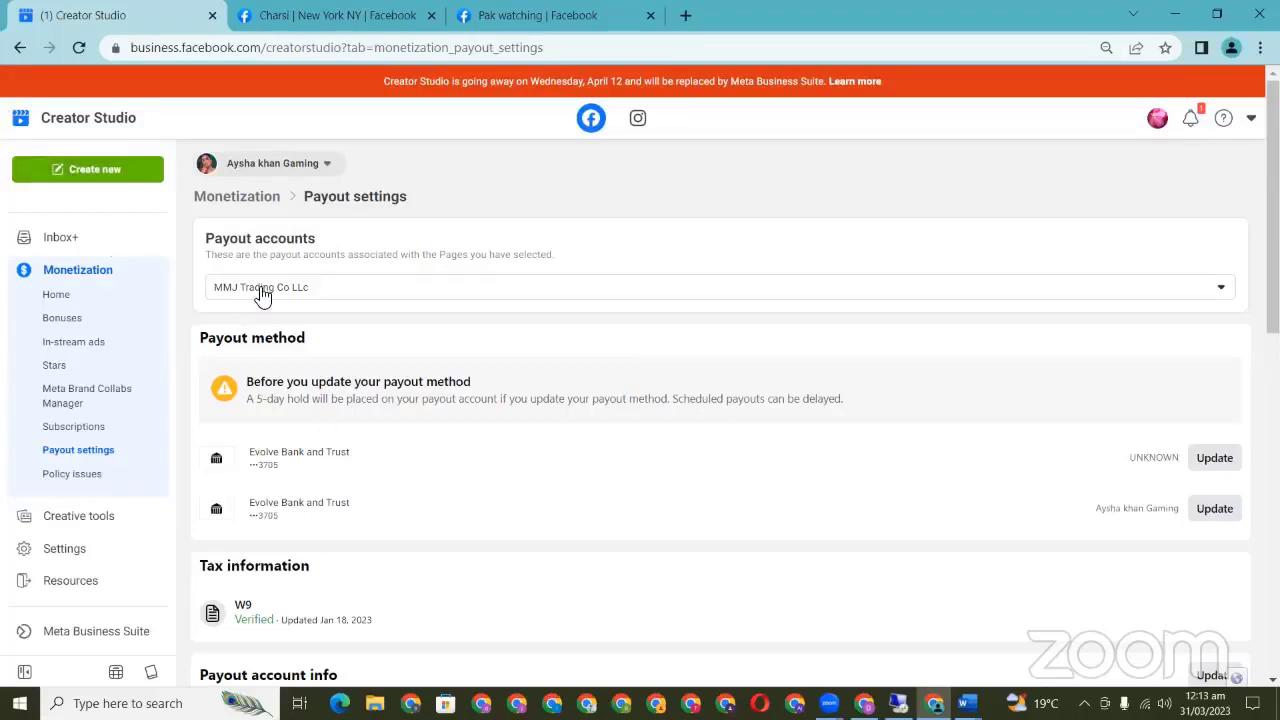
scroll(686, 368, down, 6)
scroll(686, 368, down, 3)
click(1185, 617)
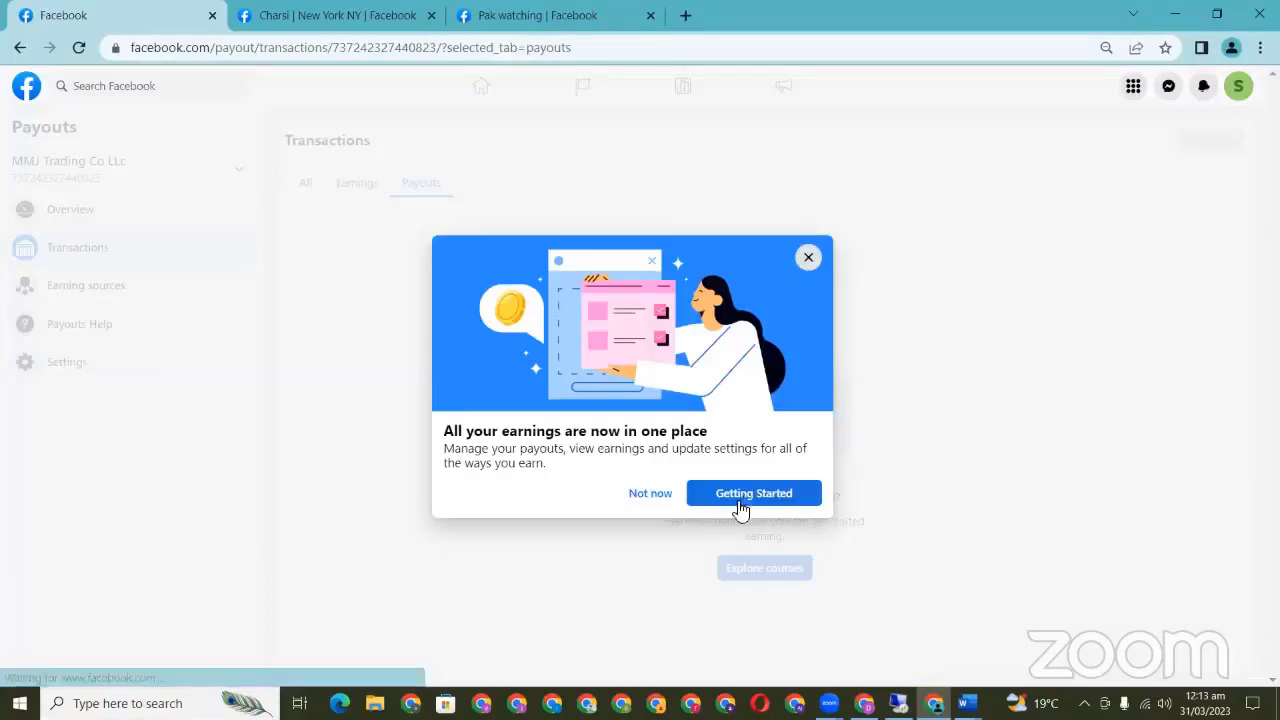
- Dismiss the welcome popup and filter the first account's transactions by Earnings, Payouts and All
click(808, 257)
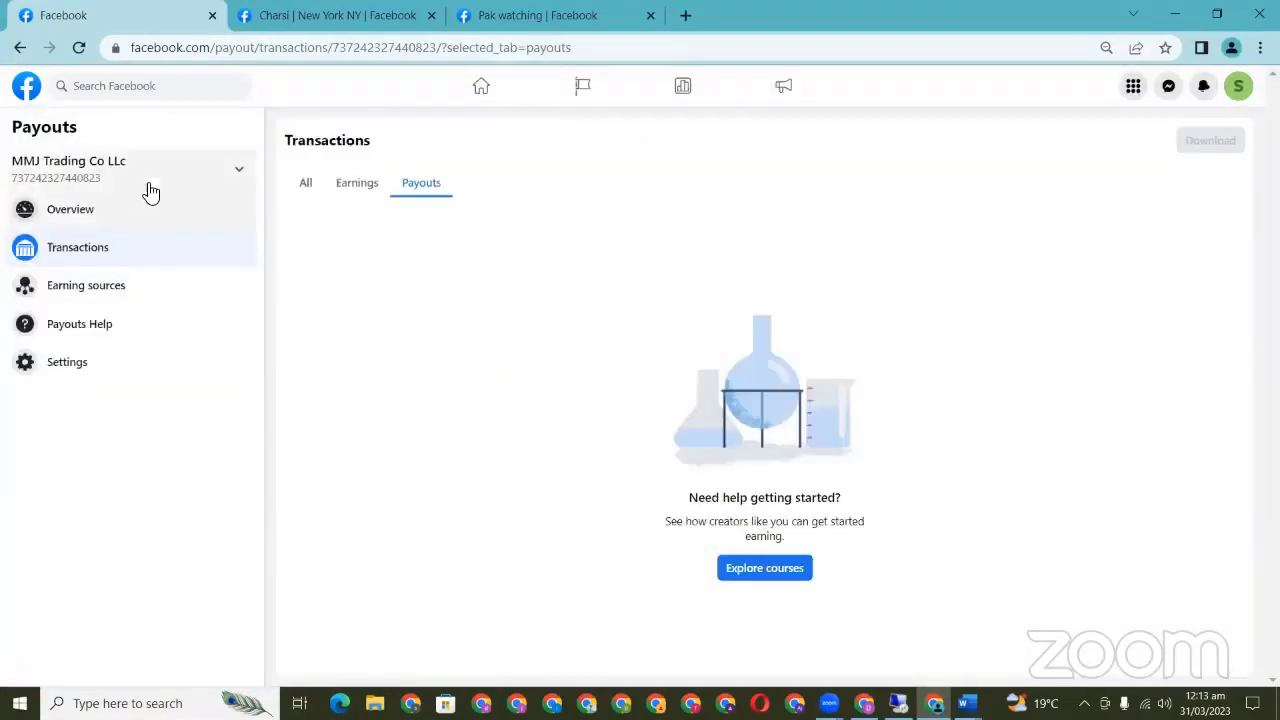
click(357, 183)
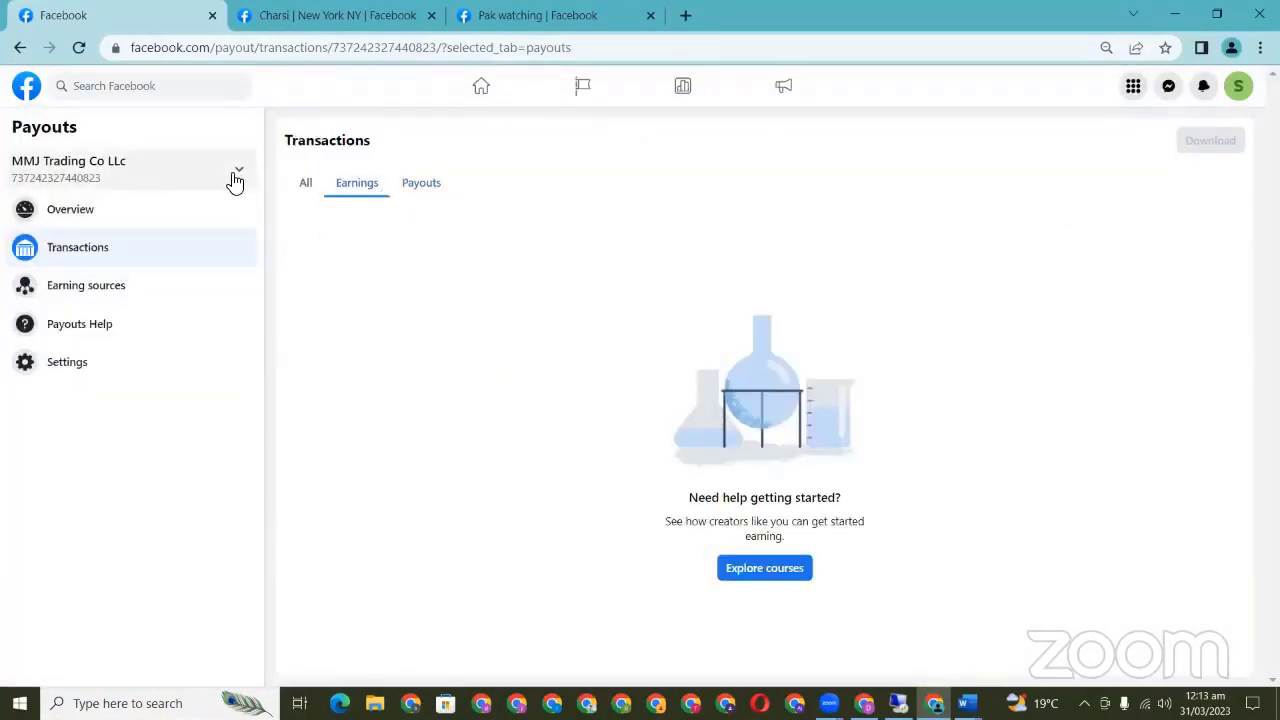
click(124, 207)
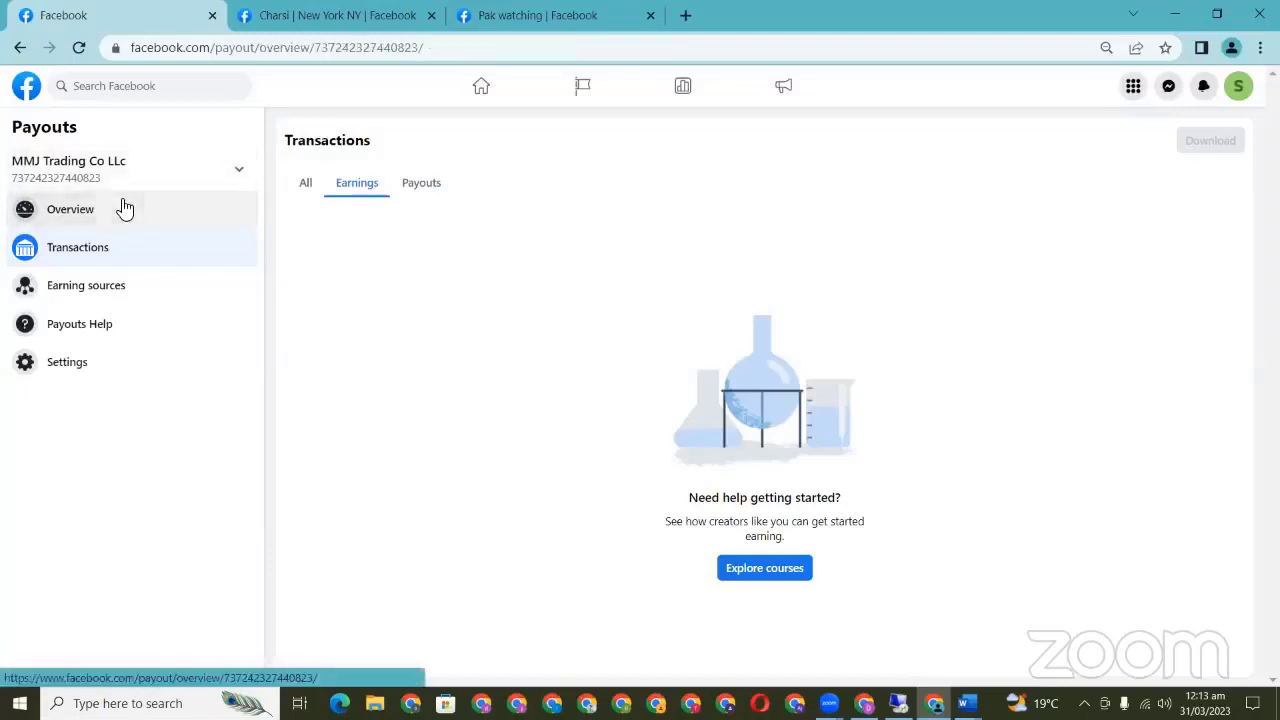
click(238, 172)
click(113, 222)
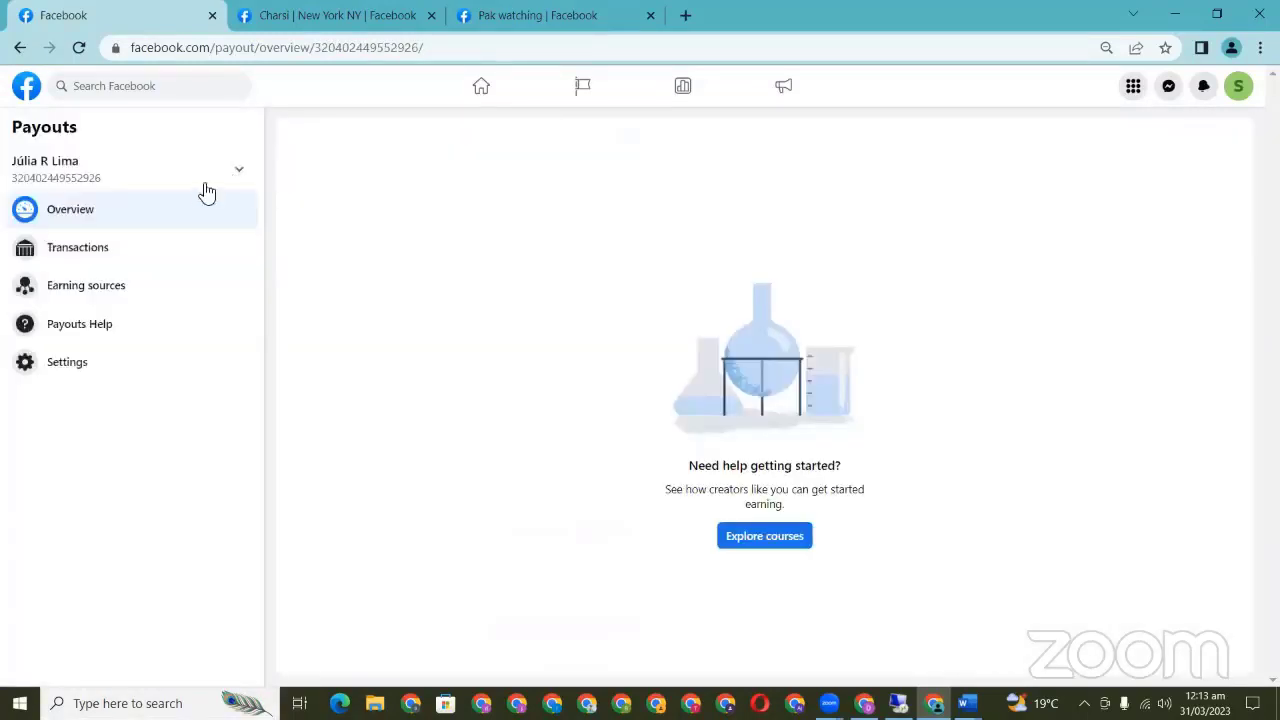
click(72, 249)
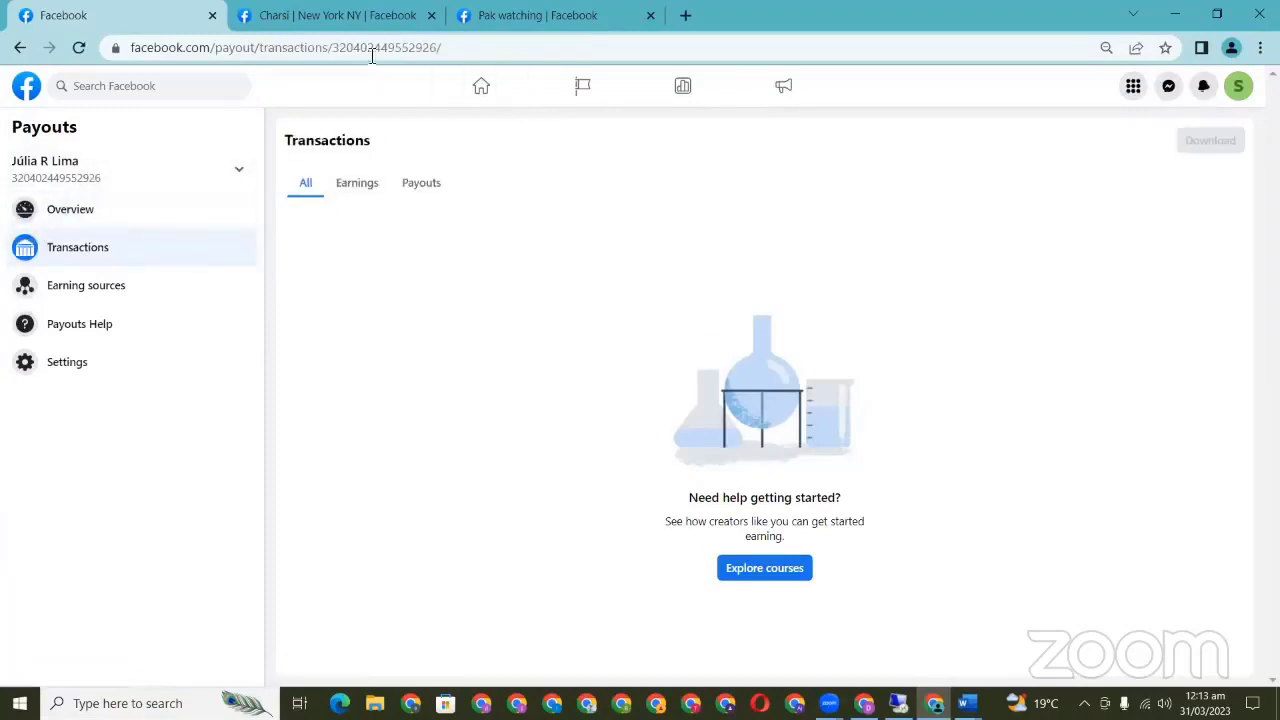
click(369, 198)
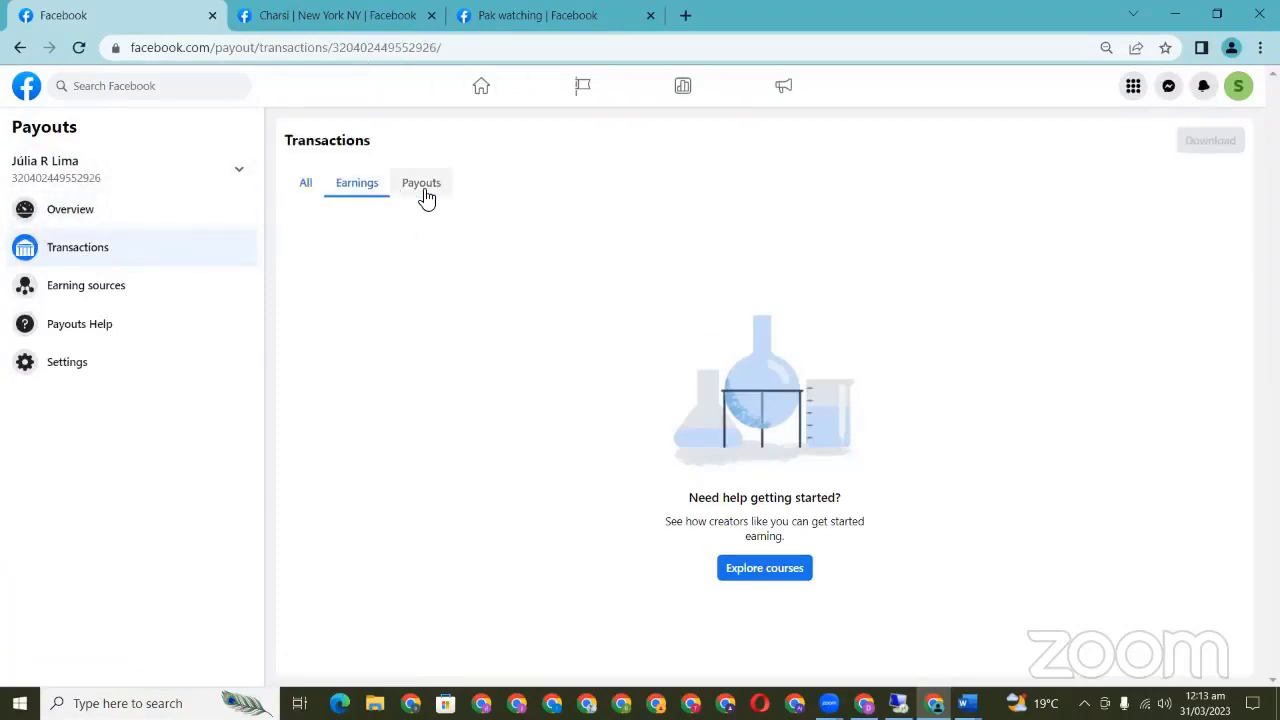
click(423, 192)
click(302, 184)
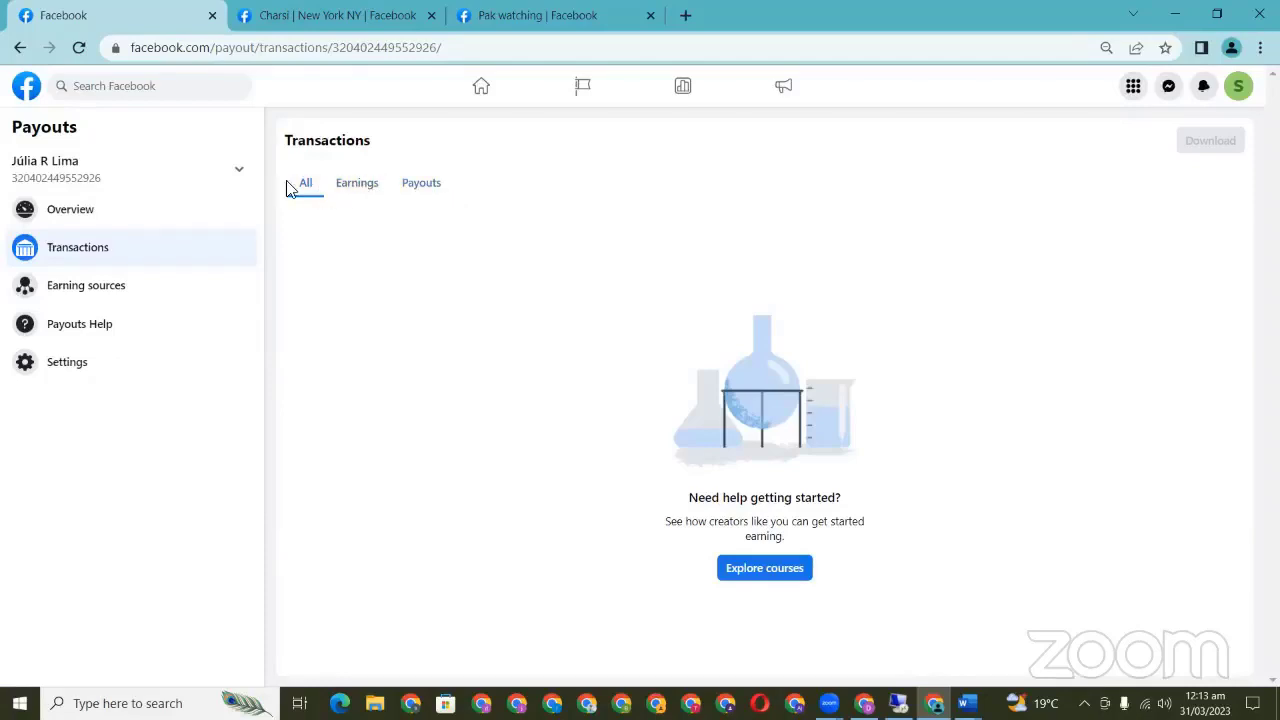
- Switch accounts via MMJ Trading Co LLc to Mmj Technologies Ltd, flagged as disabled
click(226, 172)
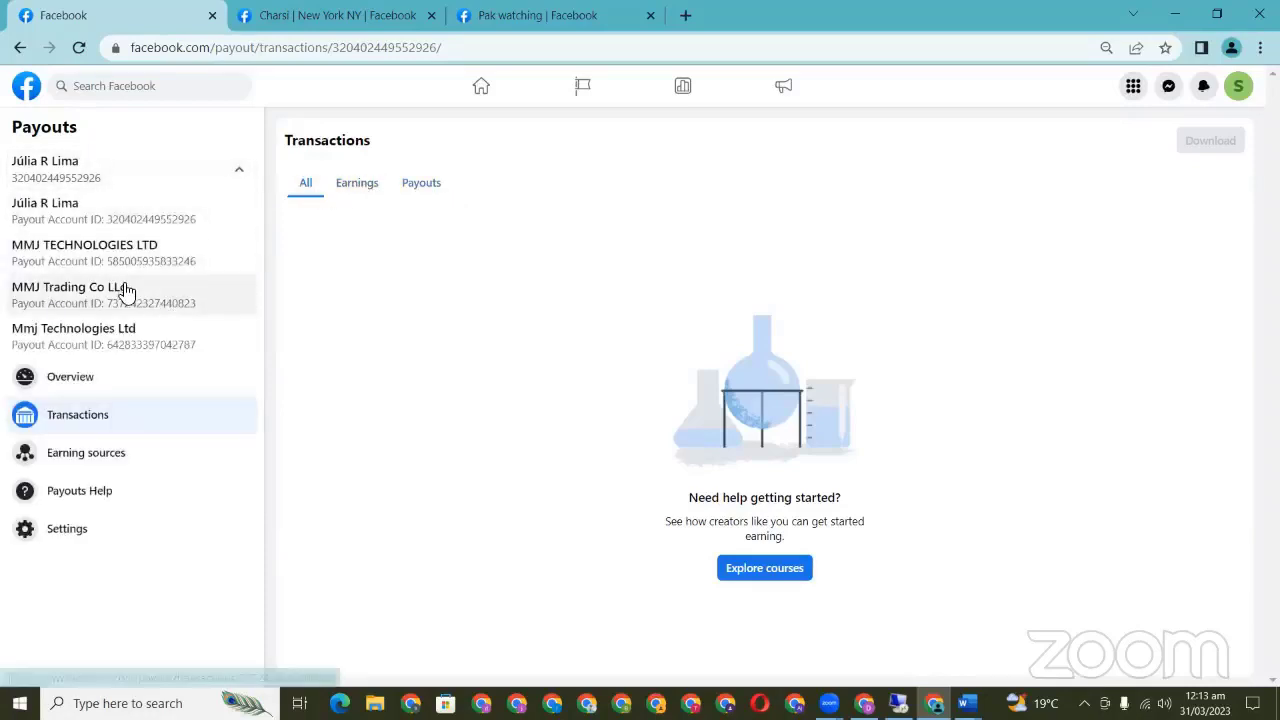
click(175, 290)
click(340, 190)
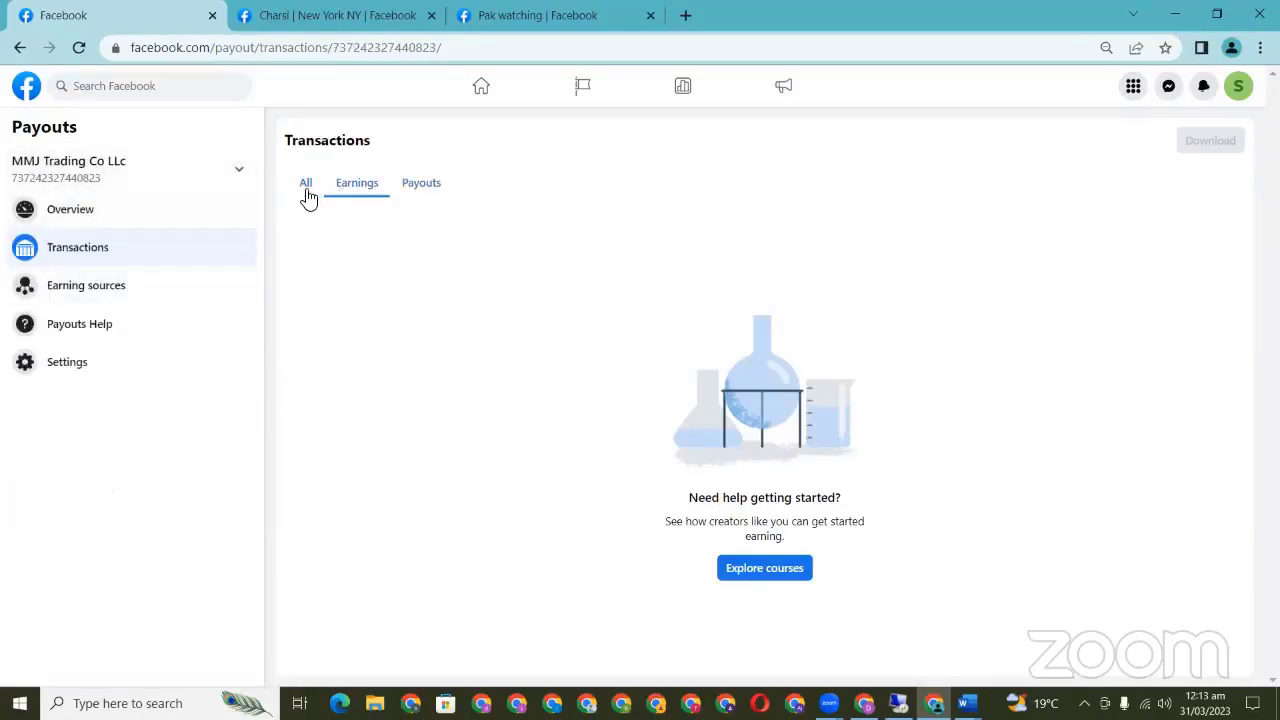
click(214, 171)
click(106, 208)
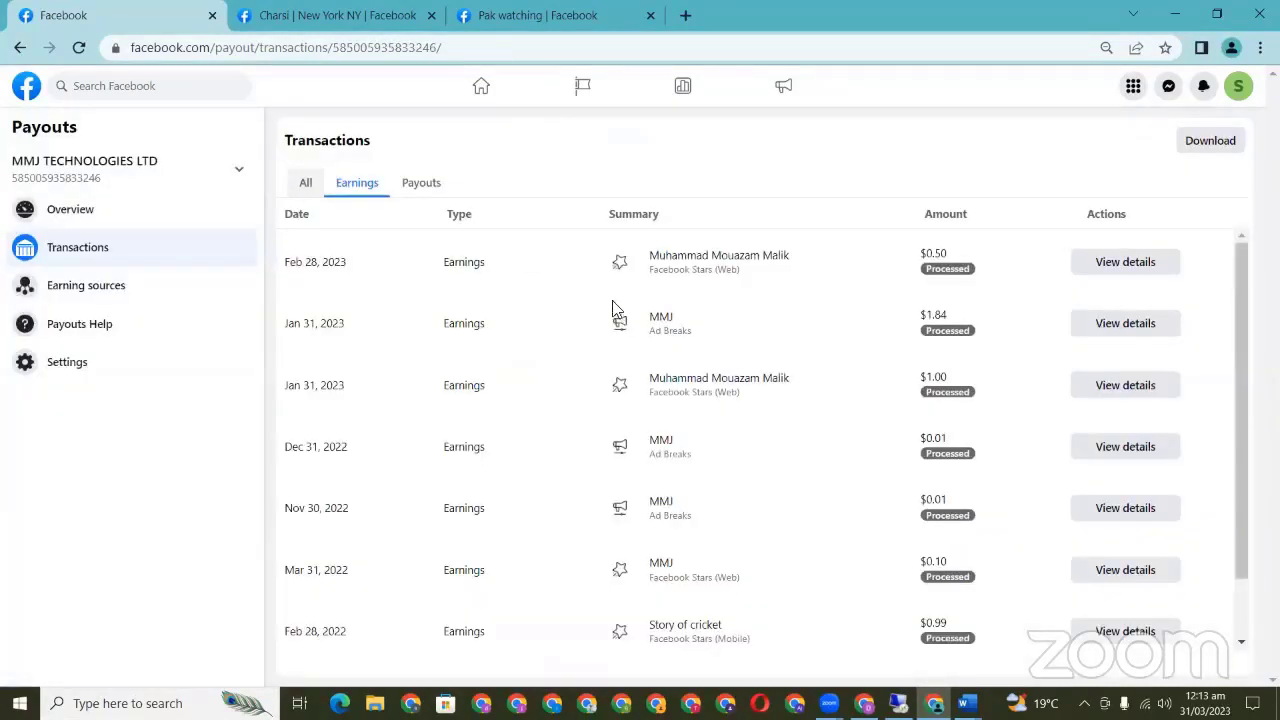
scroll(606, 308, down, 1)
scroll(543, 294, up, 1)
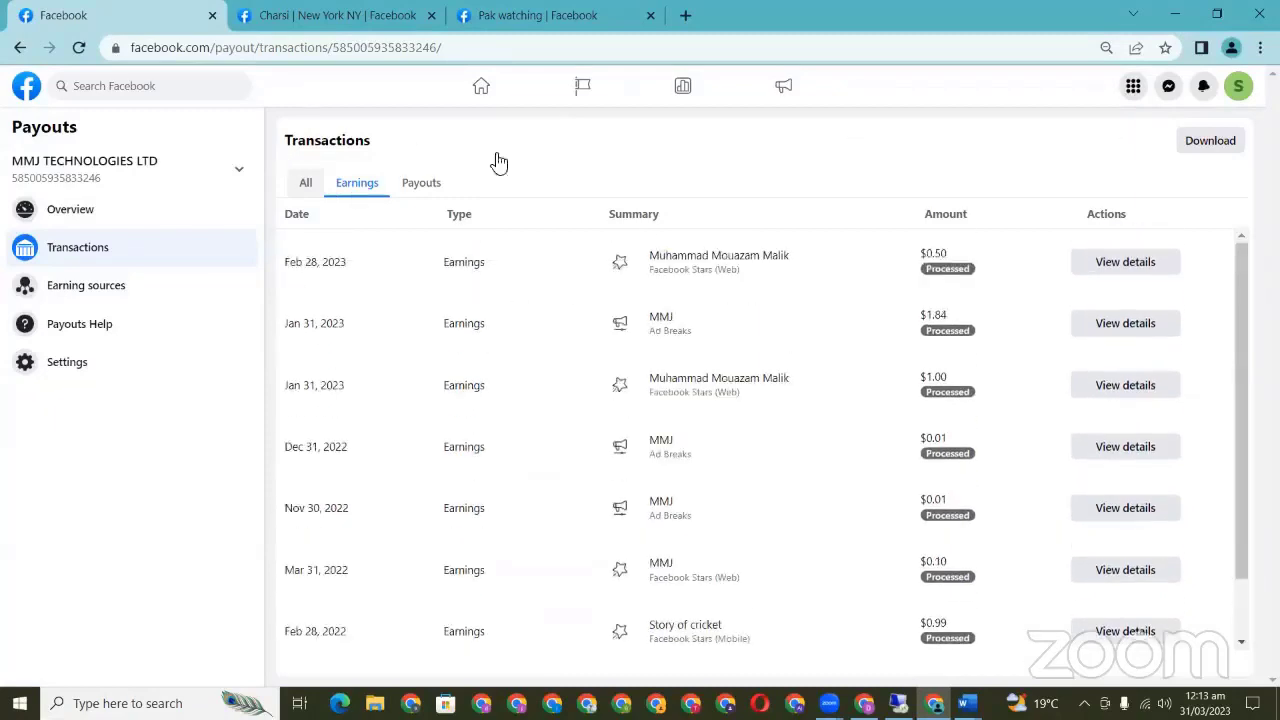
click(178, 178)
click(106, 340)
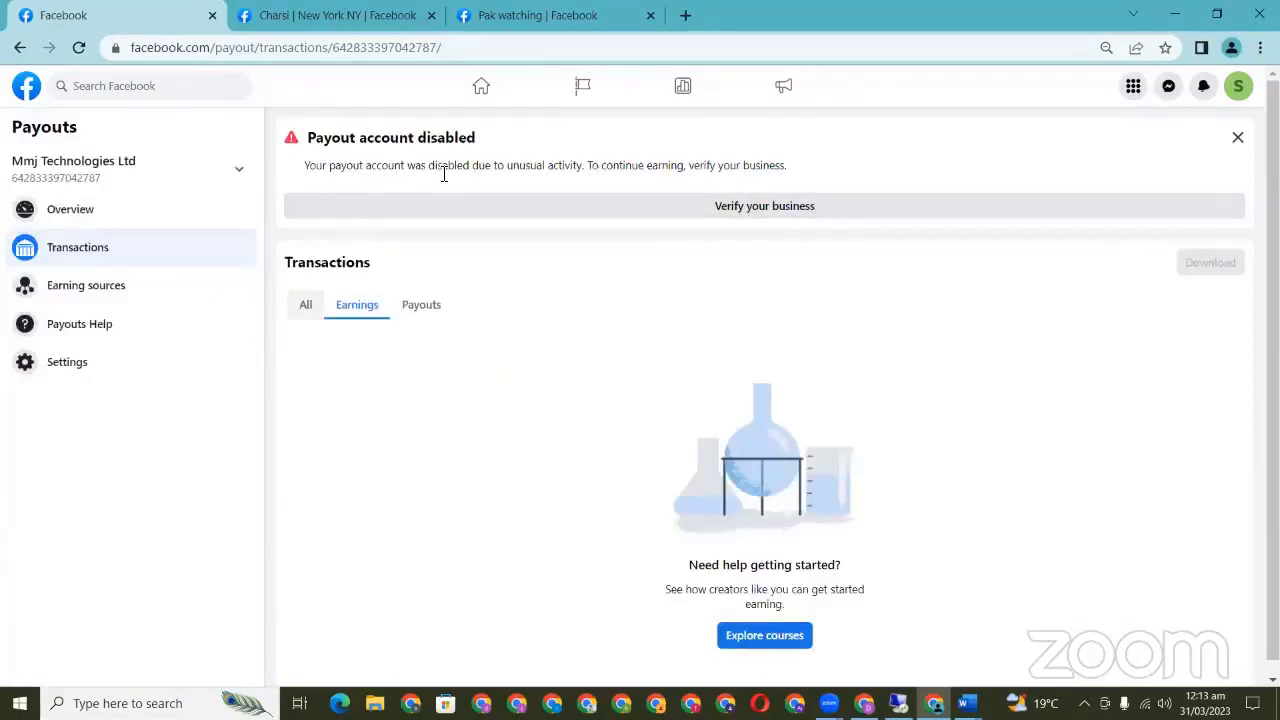
- Read the disabled-account notice, then begin business verification for Mmj Technologies Ltd in Payouts
drag(322, 168, 575, 182)
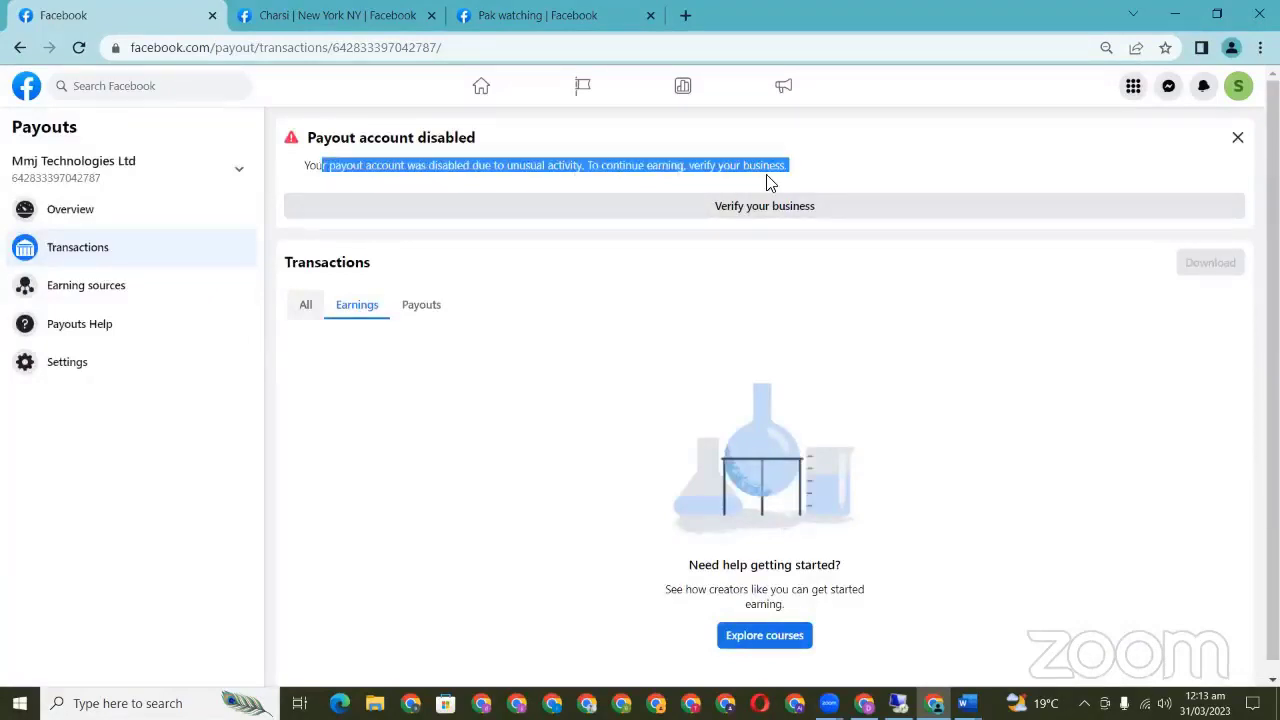
click(643, 305)
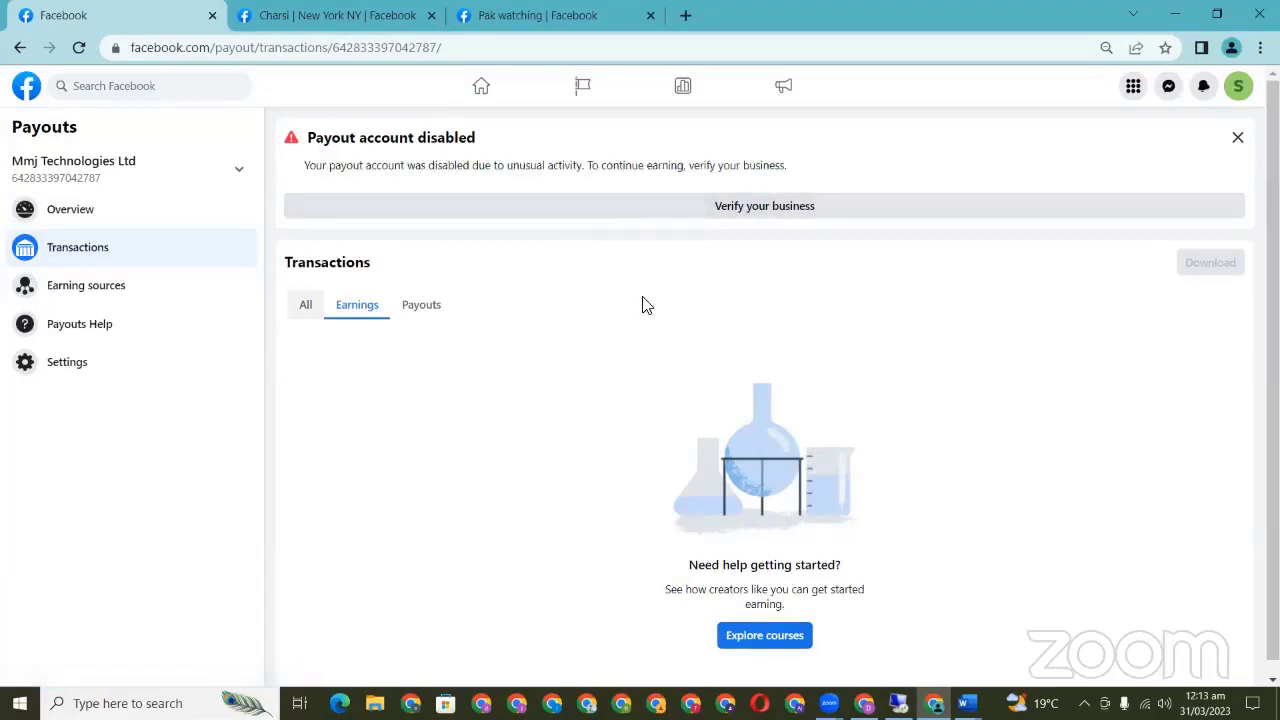
click(775, 218)
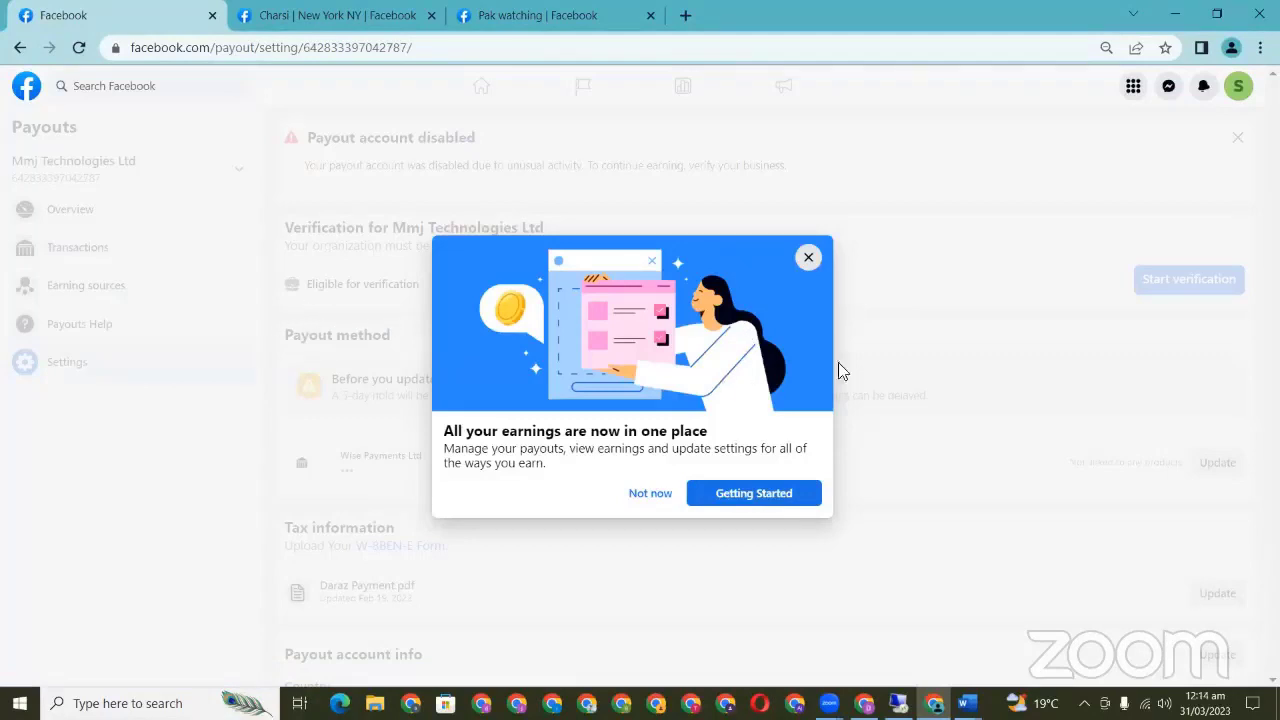
click(809, 259)
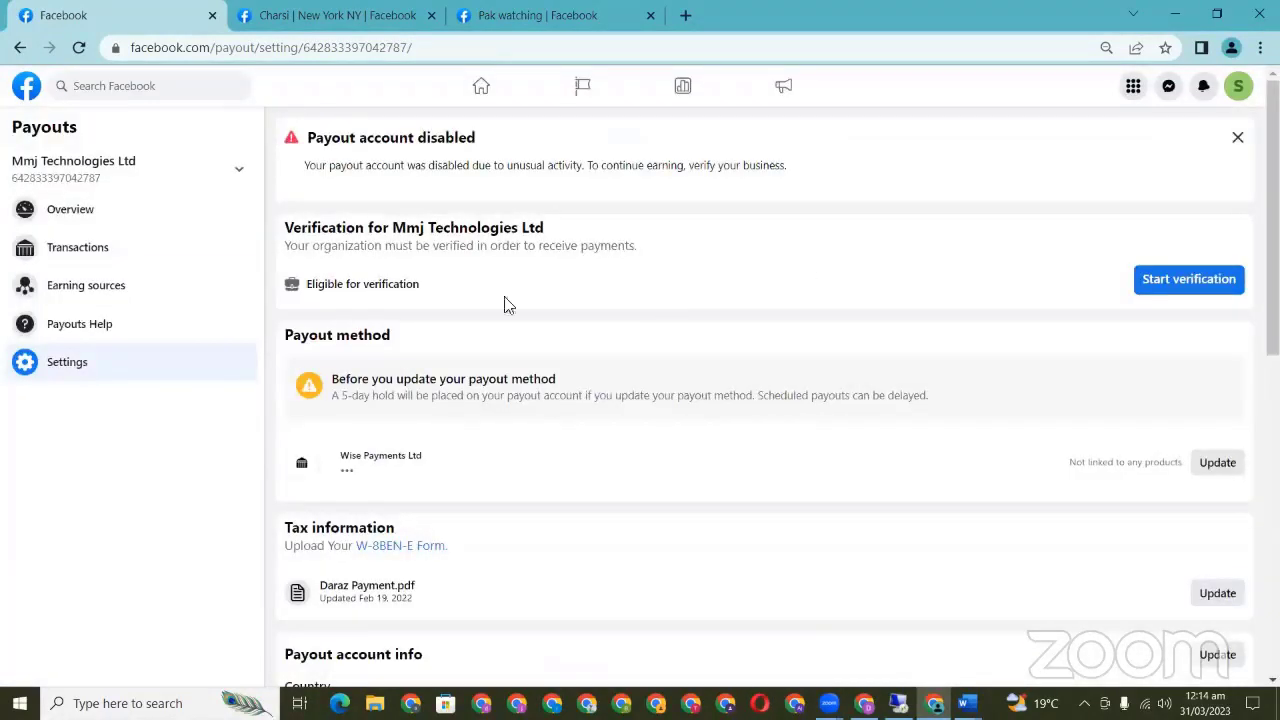
click(1211, 291)
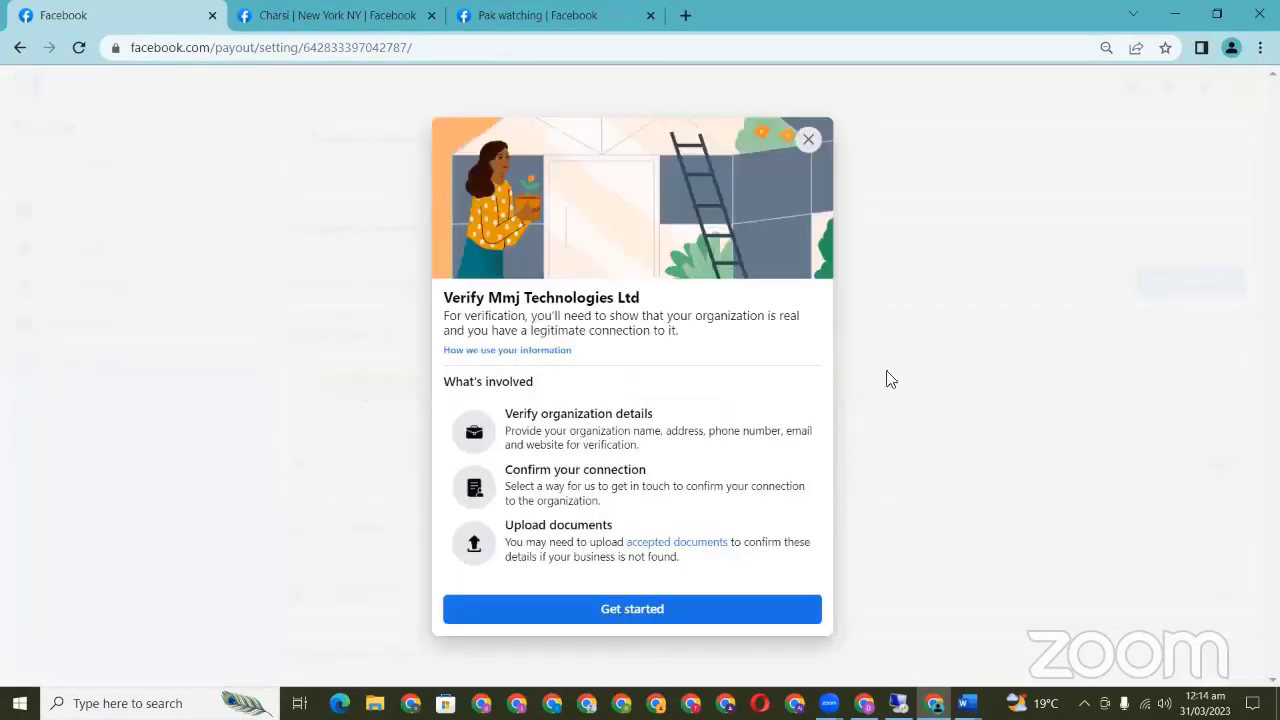
- Start verification with United Kingdom as country and website mmjtech.com, then submit the organization details
click(646, 609)
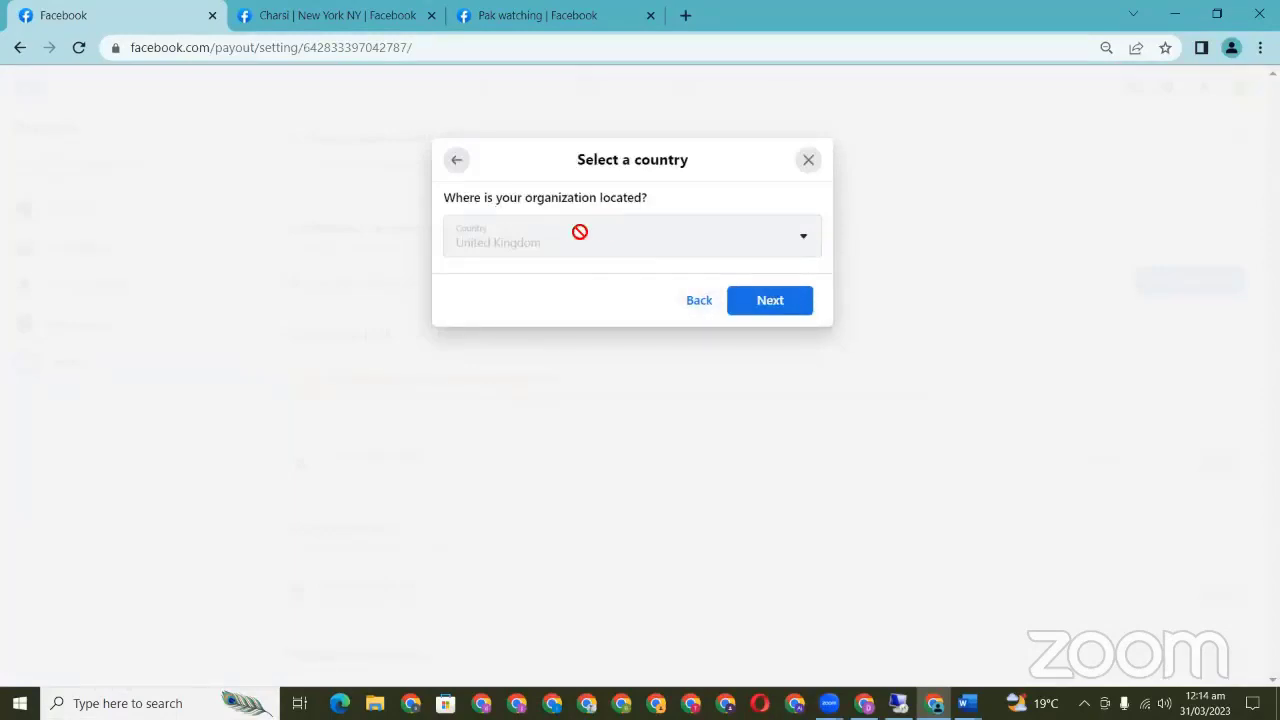
click(786, 303)
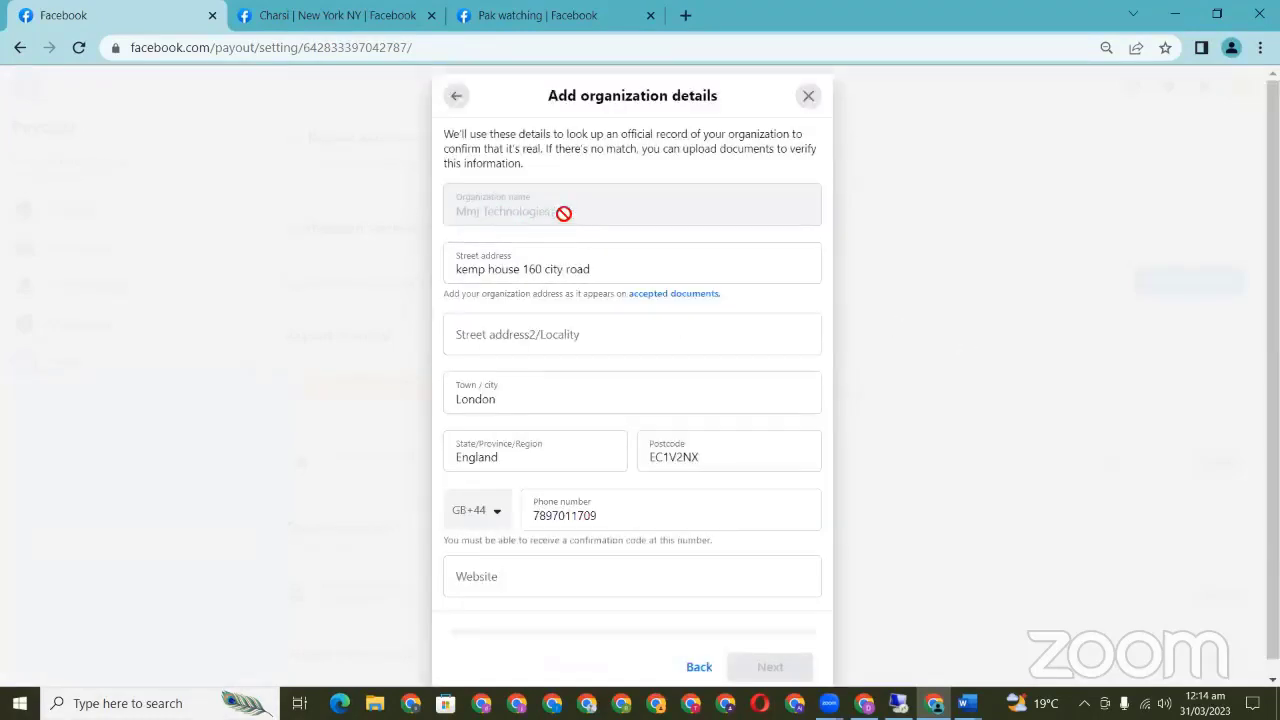
scroll(576, 240, down, 1)
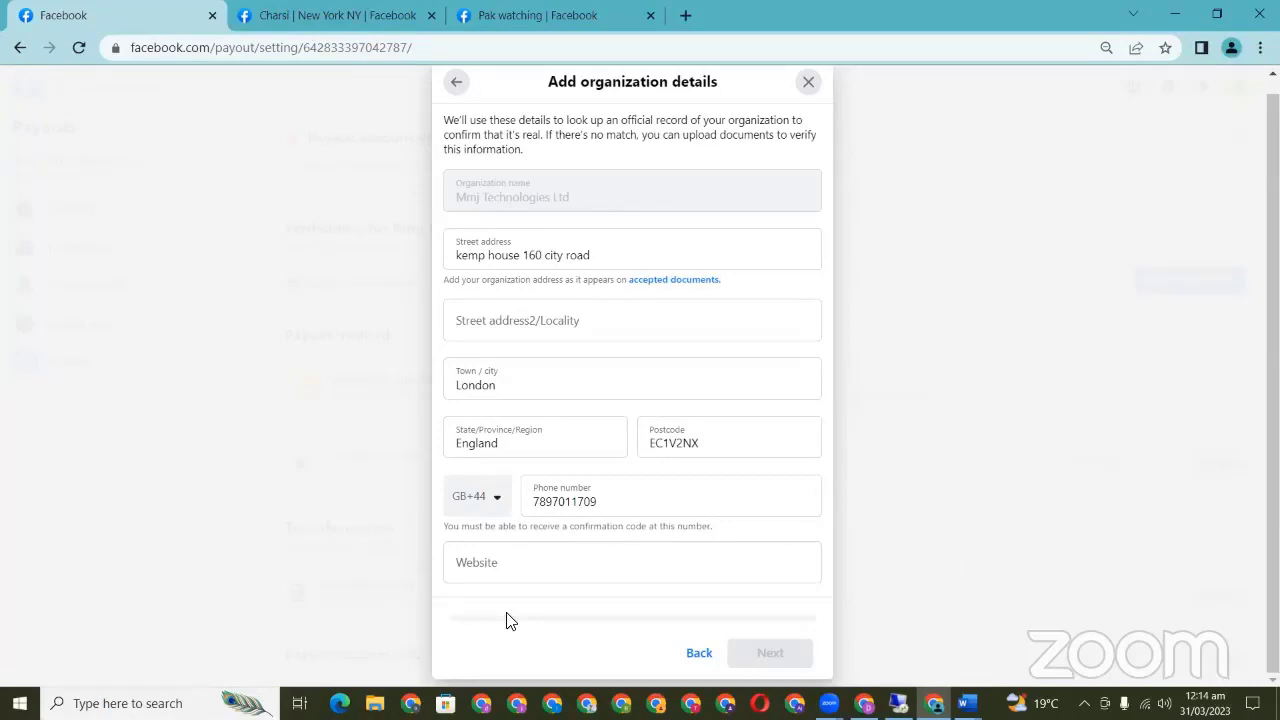
click(546, 556)
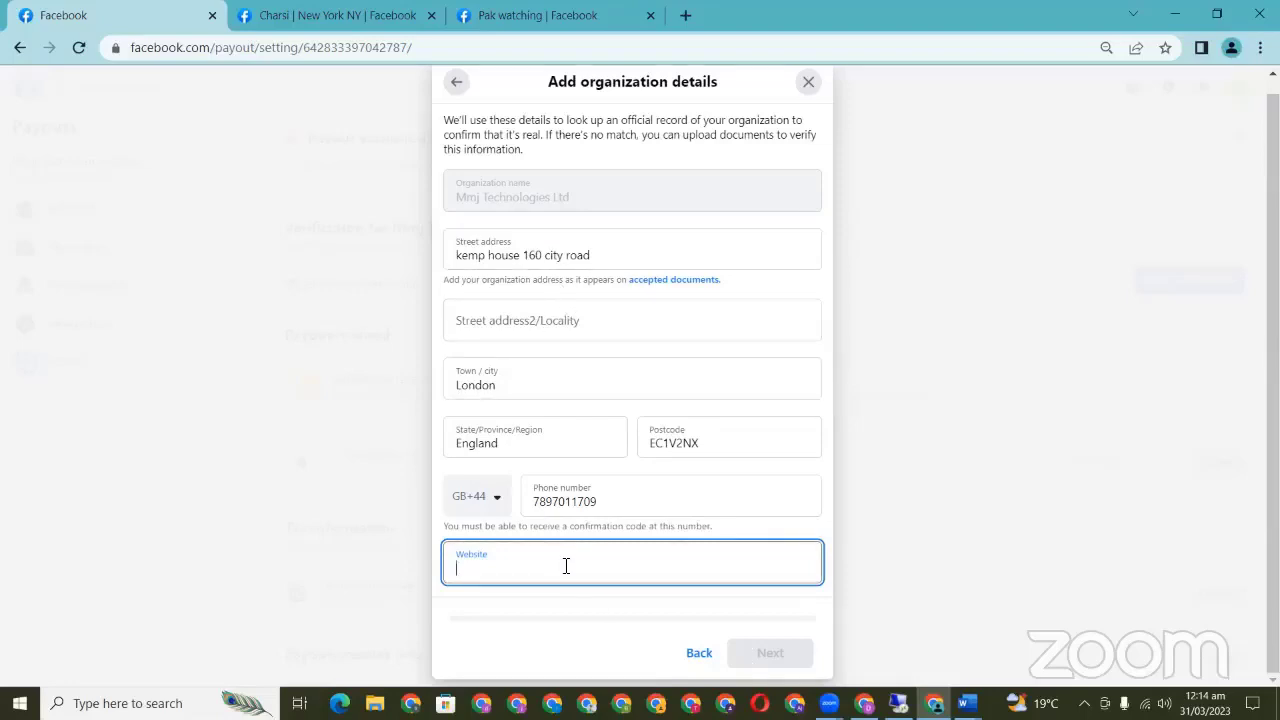
text(mmjtech.com)
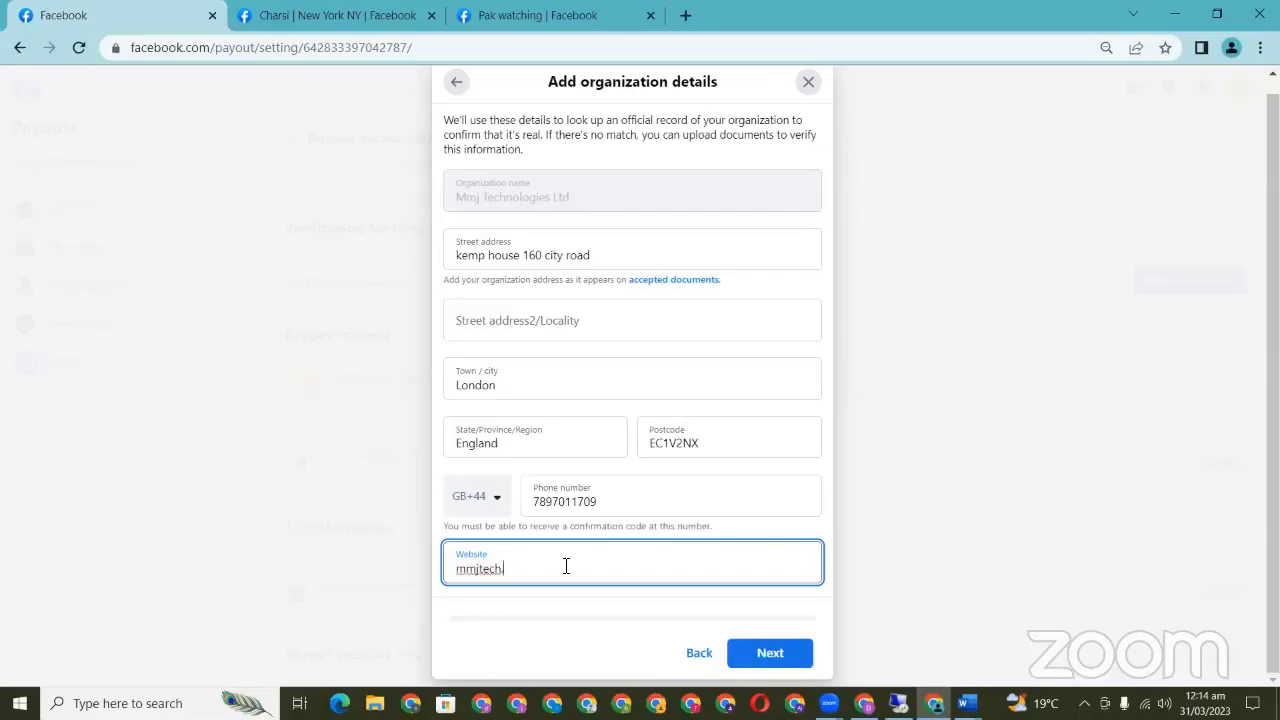
click(771, 654)
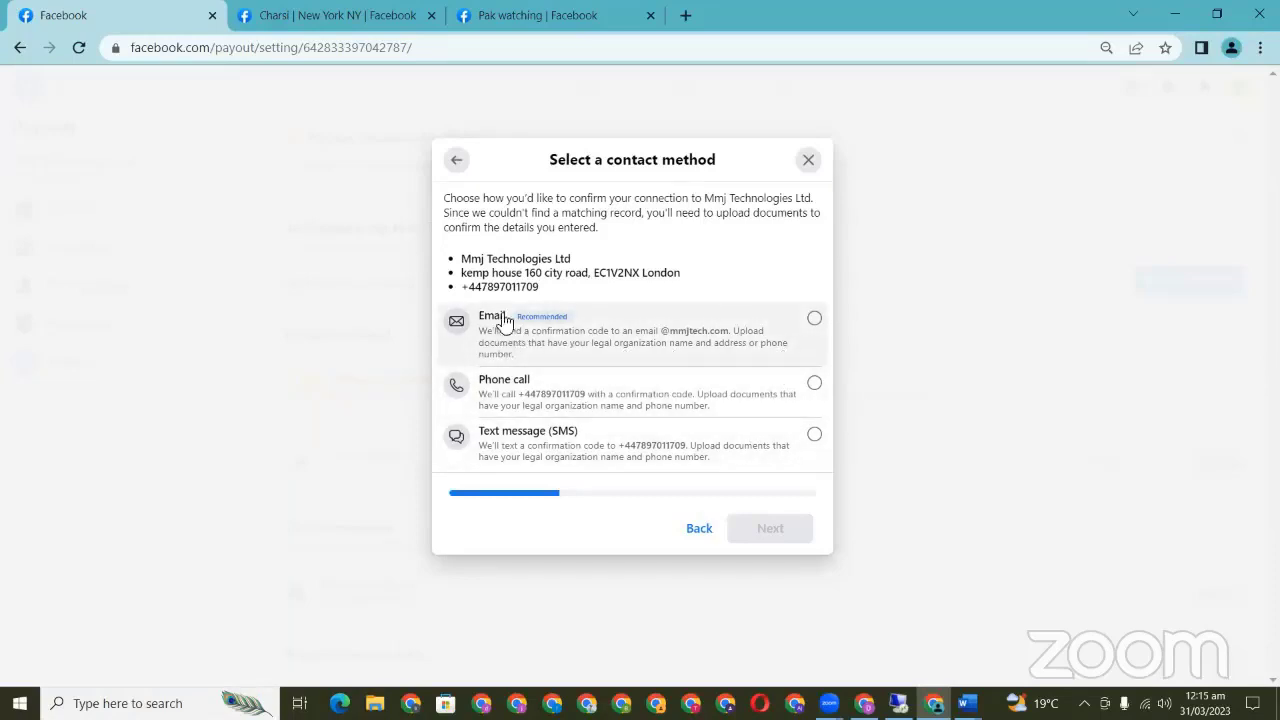
click(456, 160)
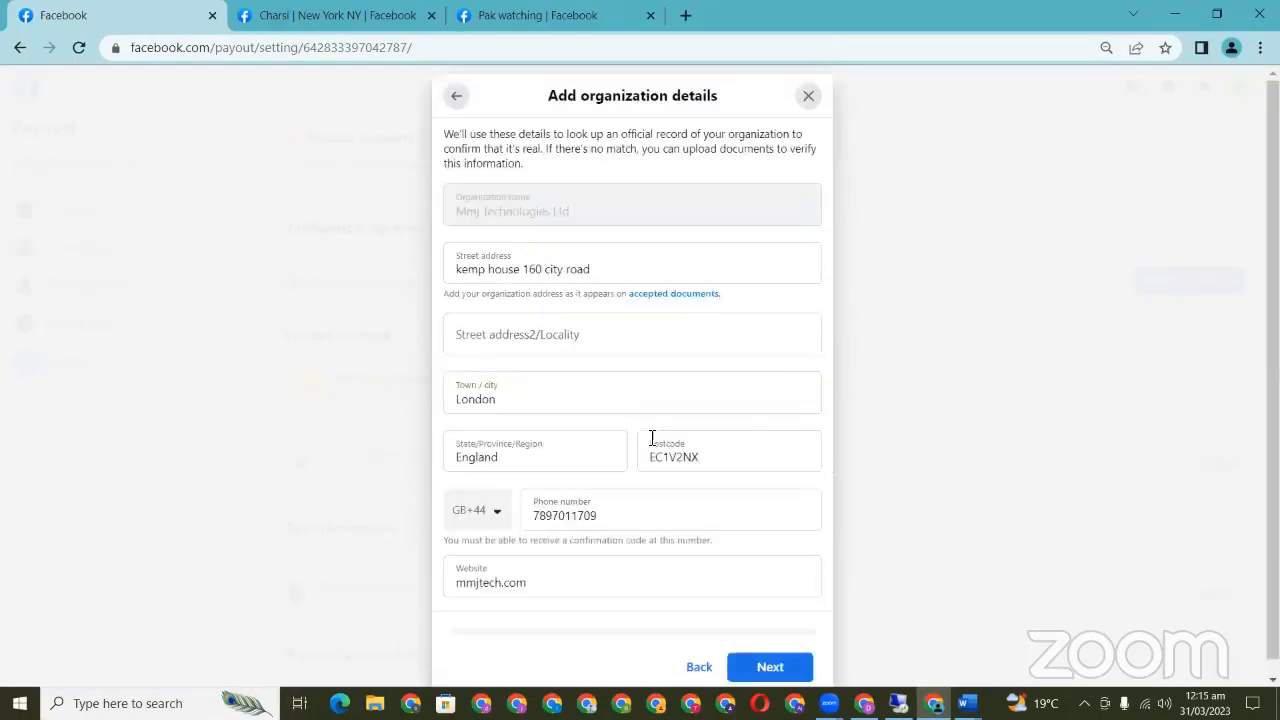
double_click(562, 580)
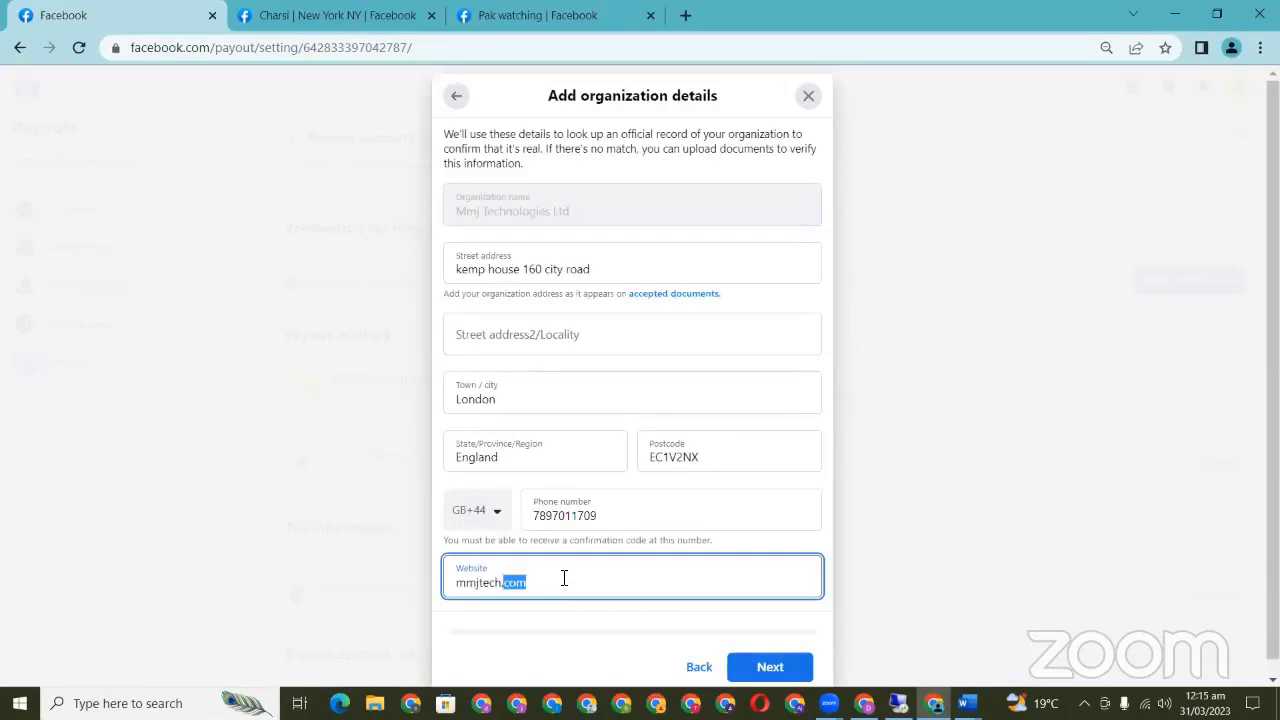
triple_click(567, 581)
key(BackSpace)
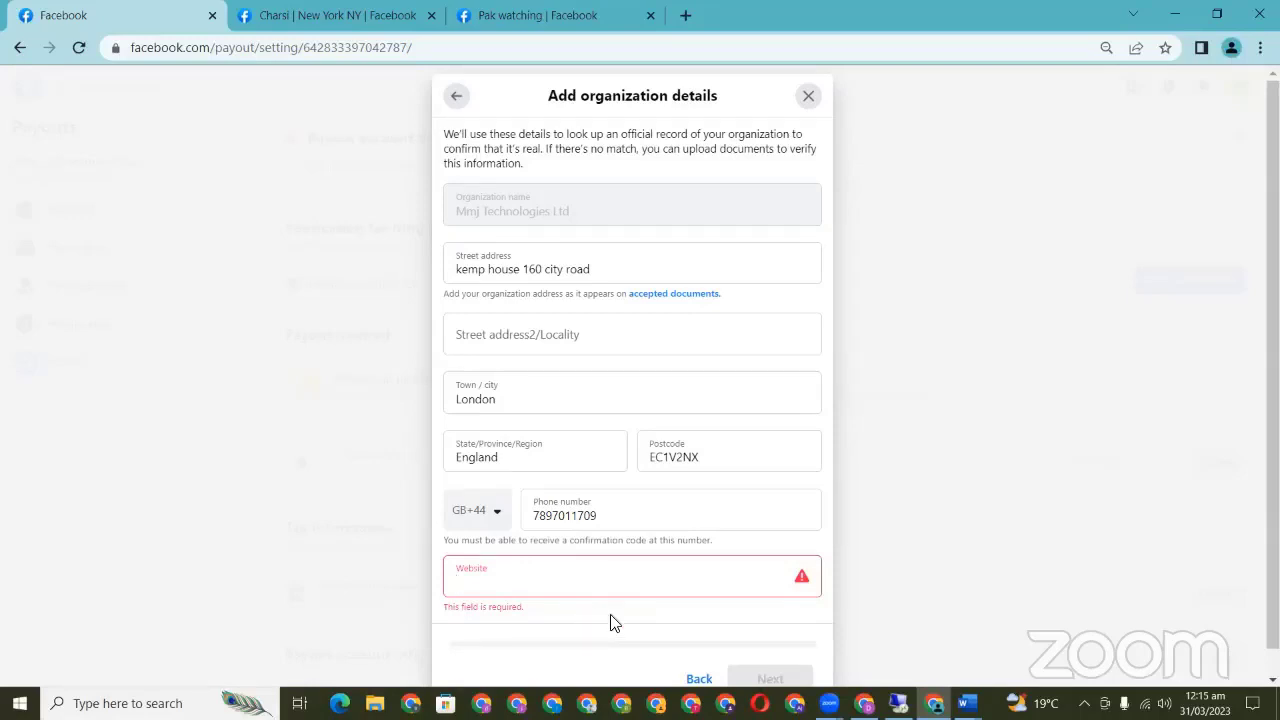
scroll(613, 622, down, 1)
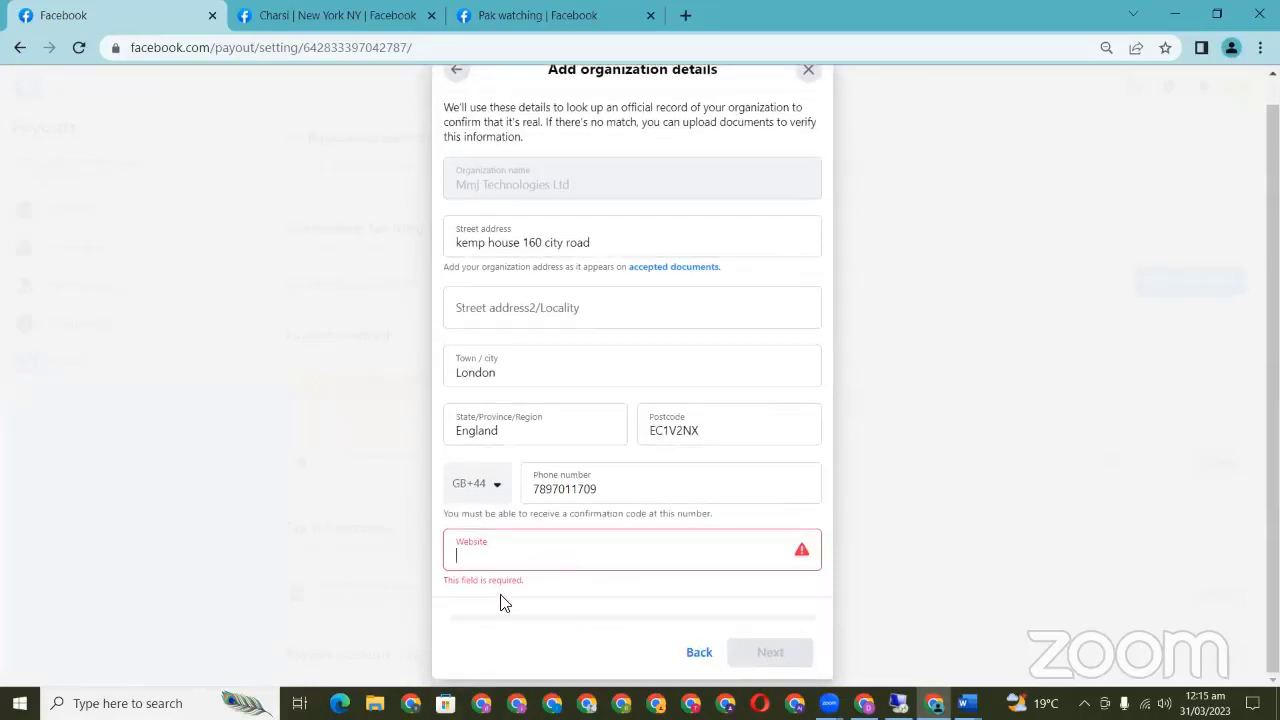
text(mmjtech.com)
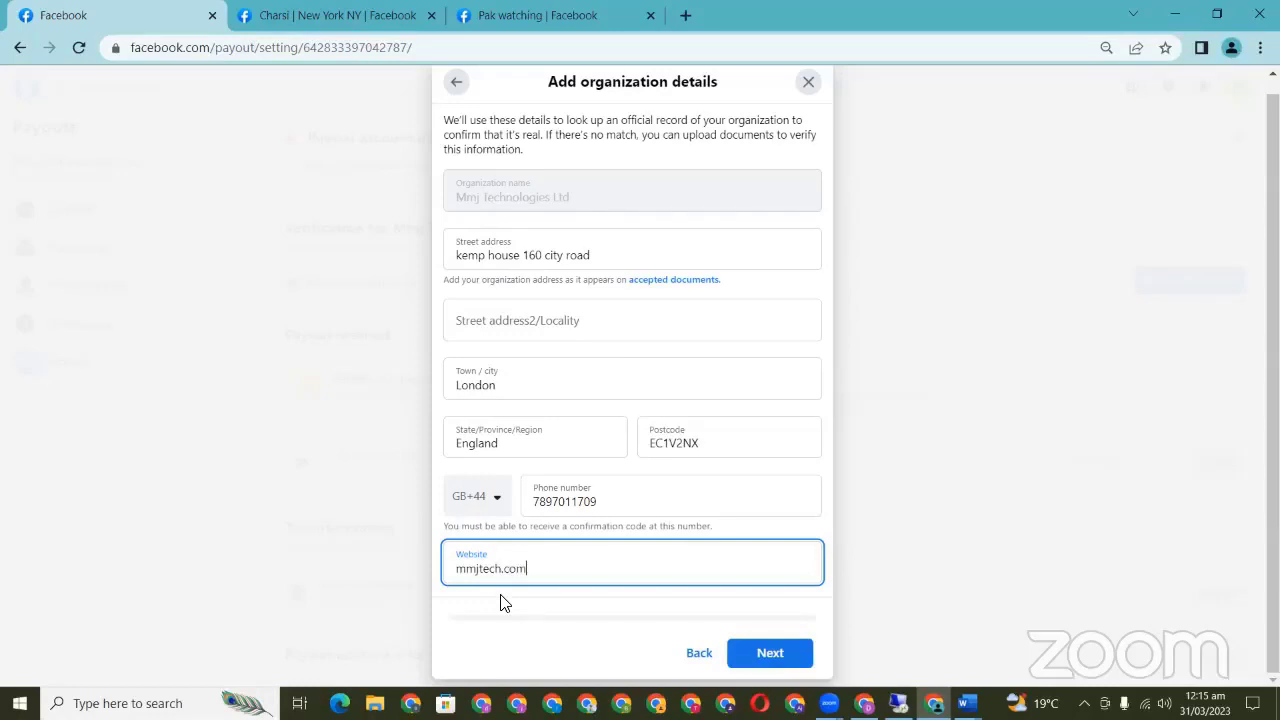
click(802, 662)
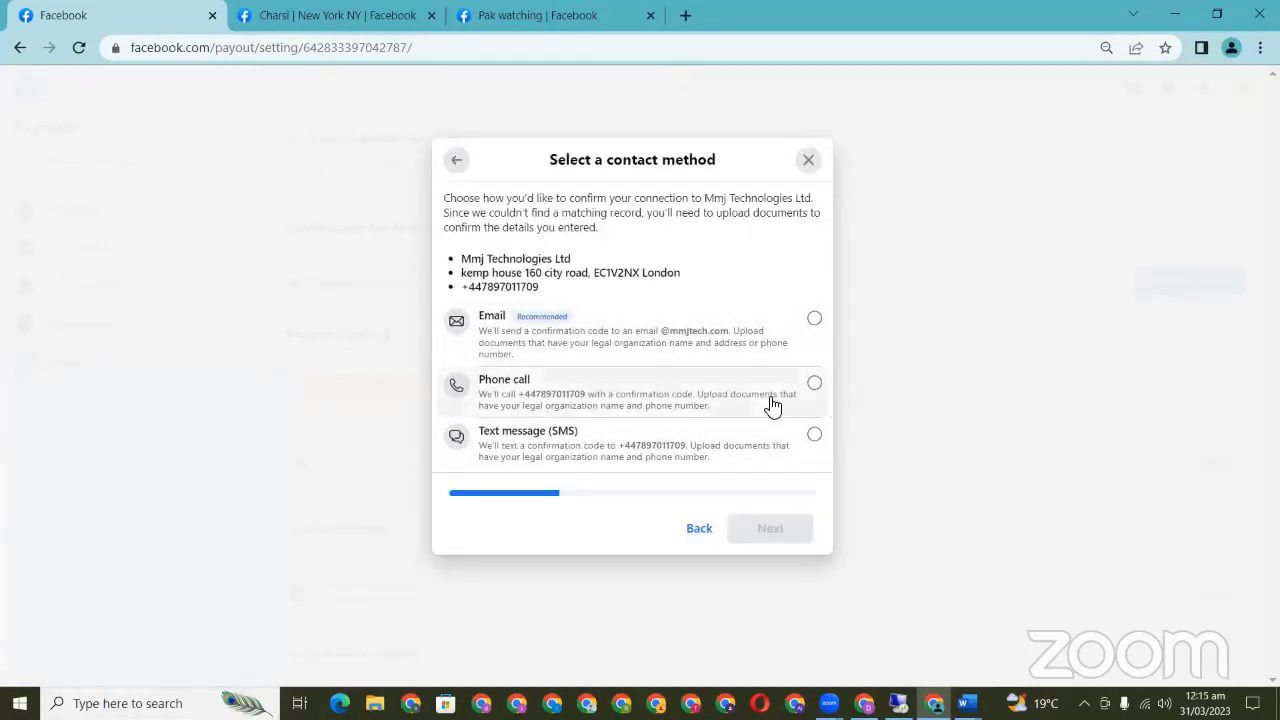
- Choose Text message (SMS) confirmation and start uploading a legal-name document
click(779, 450)
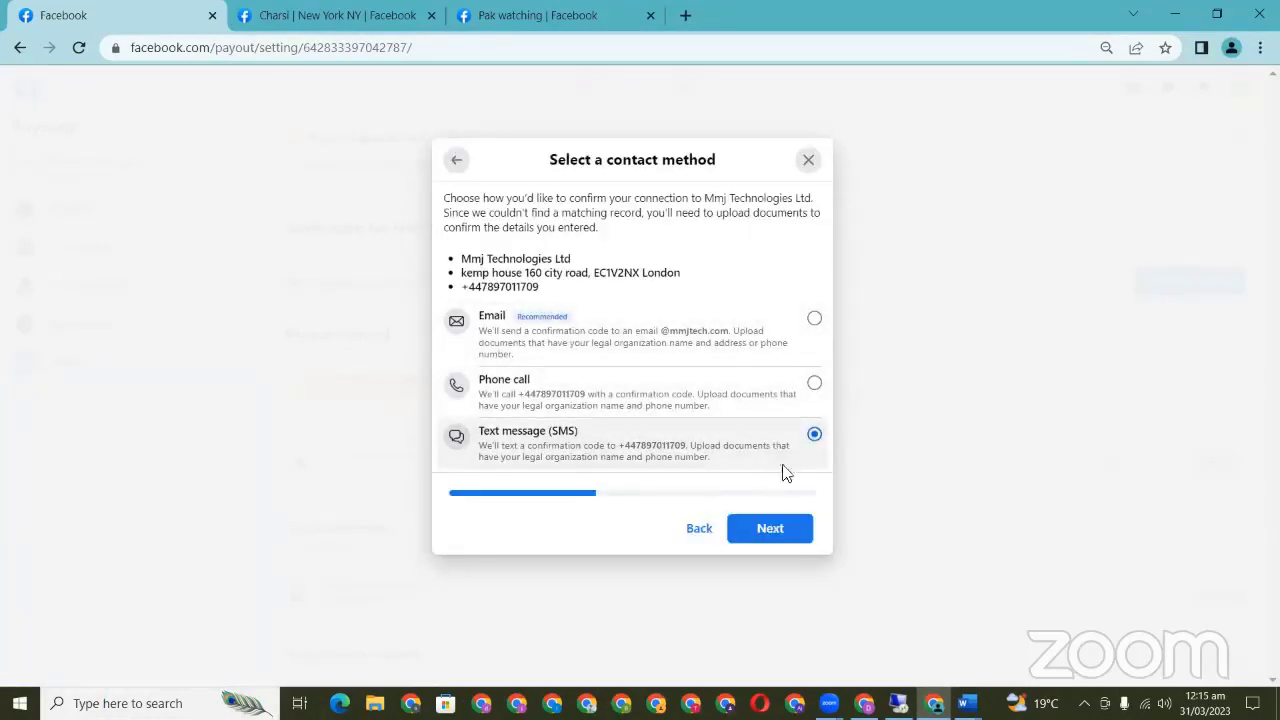
click(786, 530)
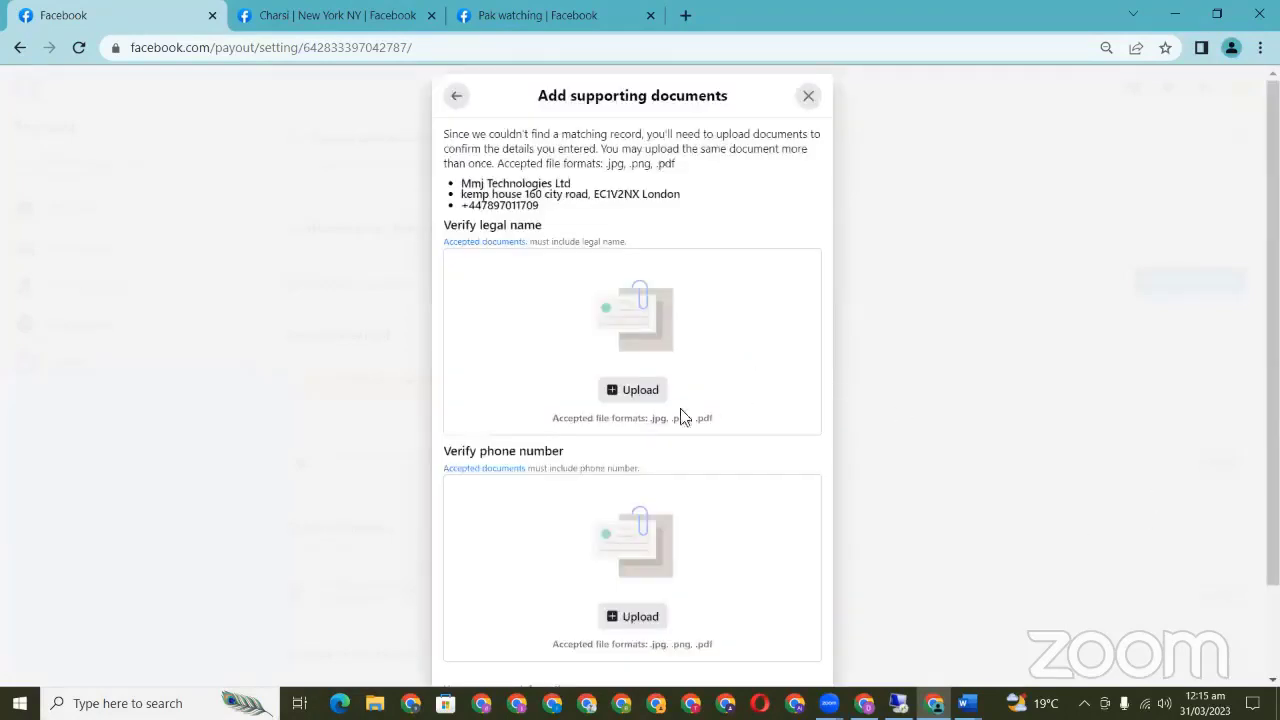
scroll(560, 266, down, 2)
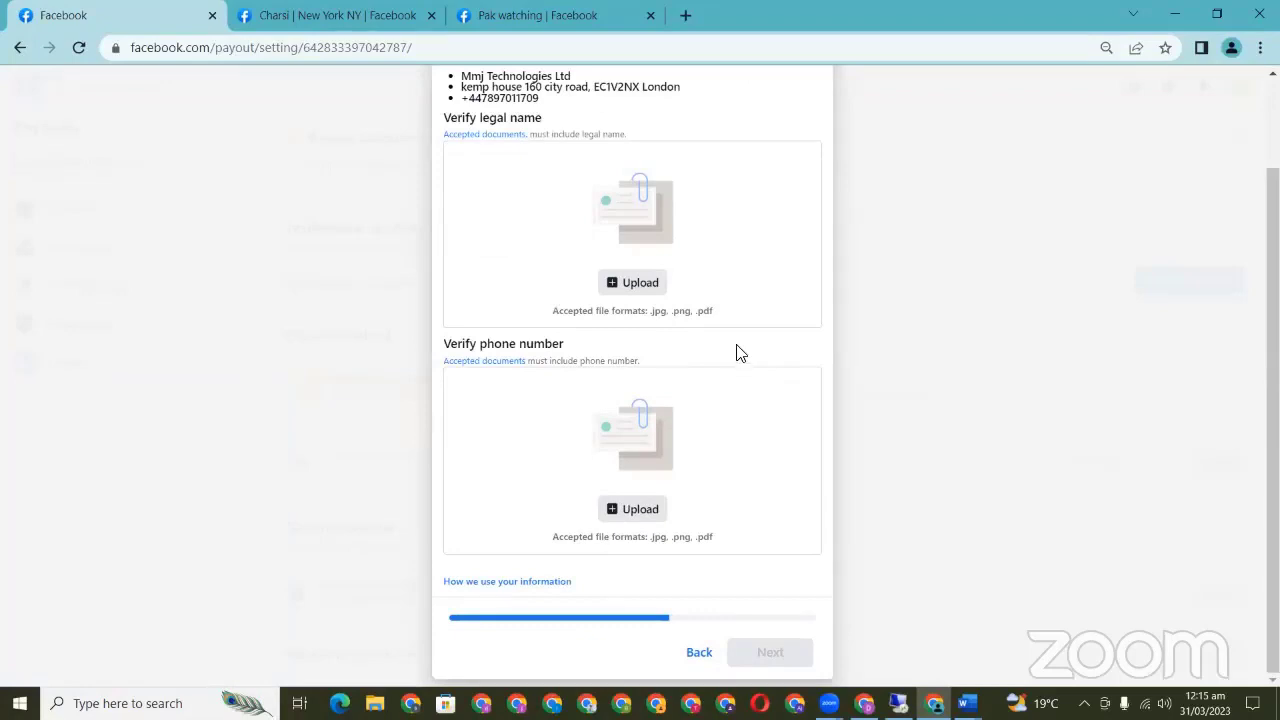
scroll(735, 352, up, 2)
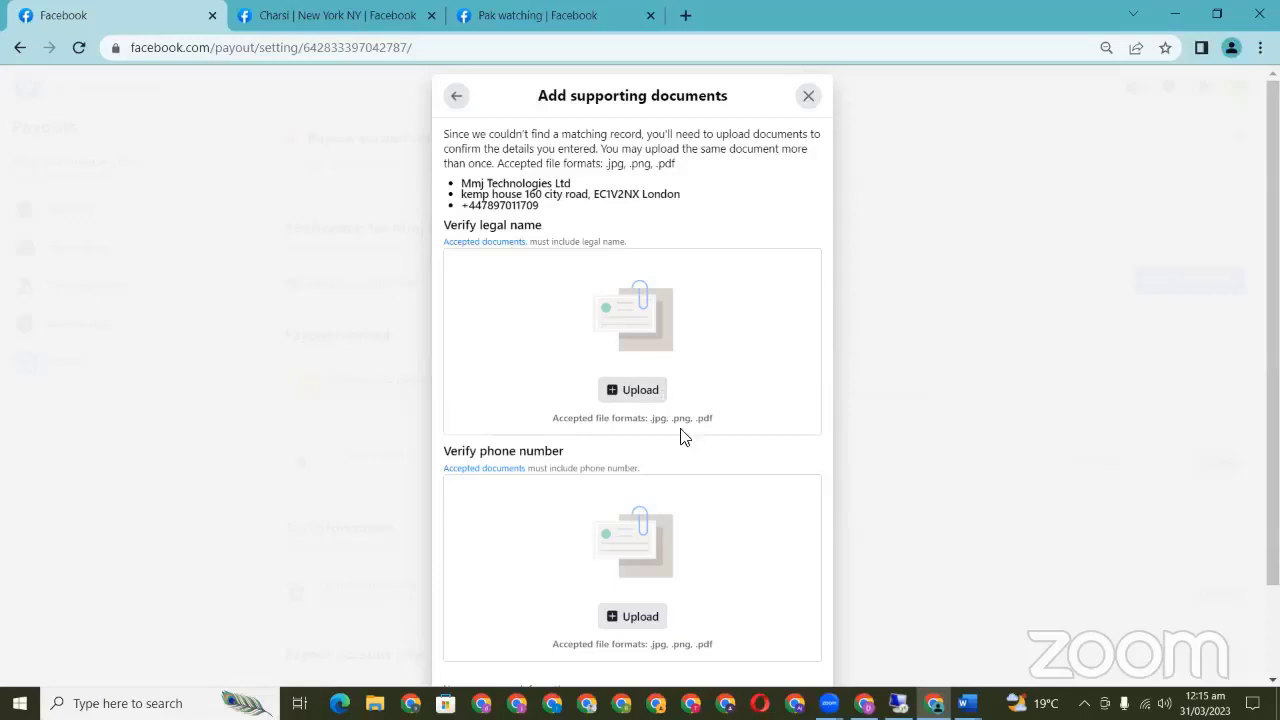
click(638, 395)
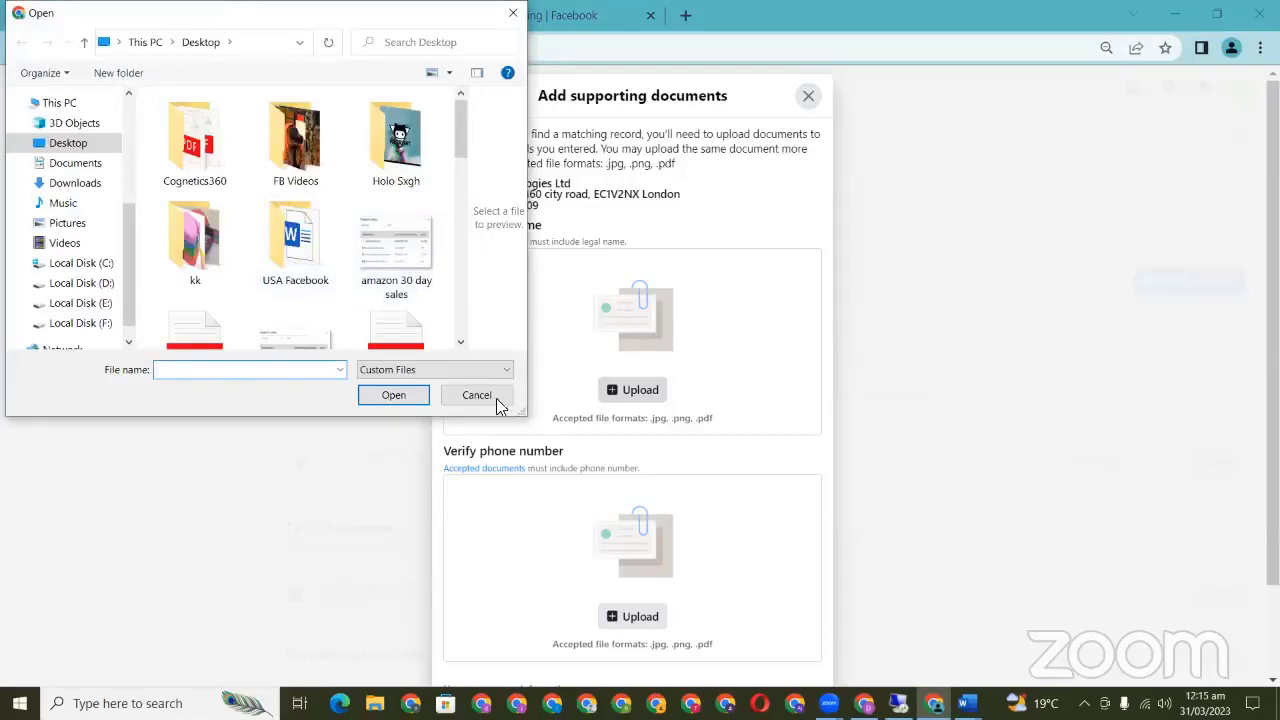
- Close the file picker and review the accepted documents for legal name and phone number proof
click(476, 395)
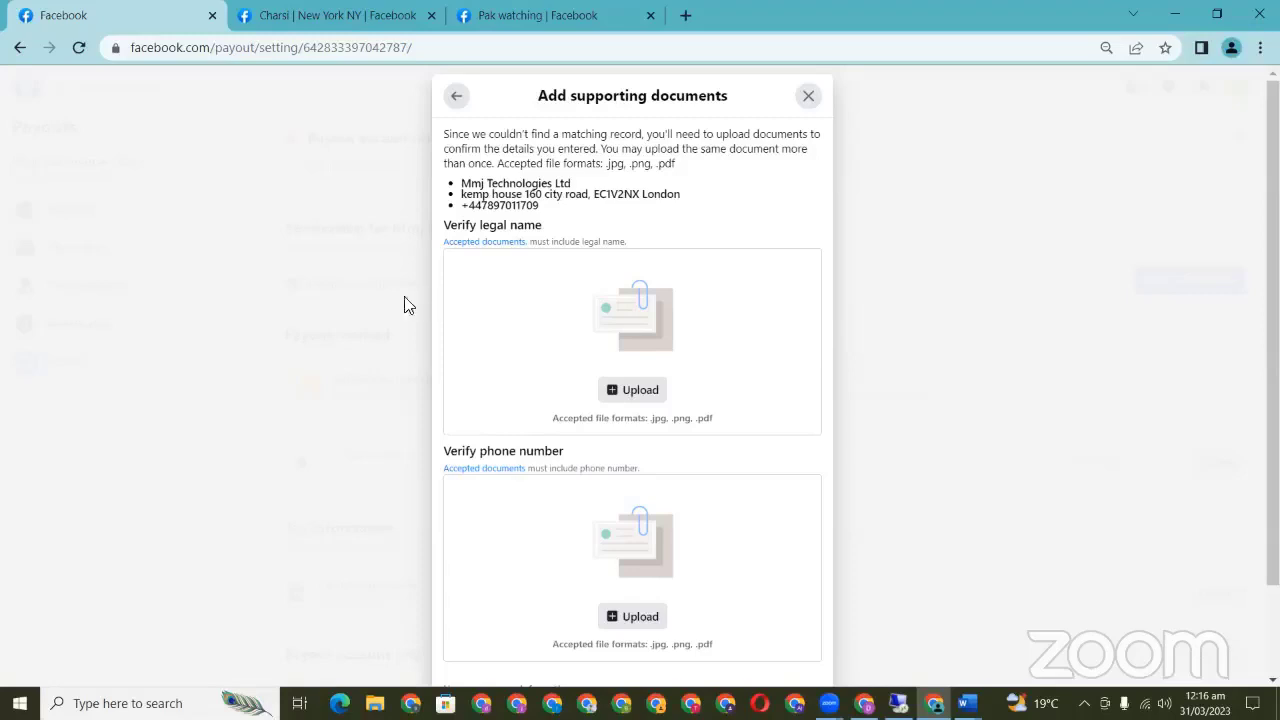
click(455, 242)
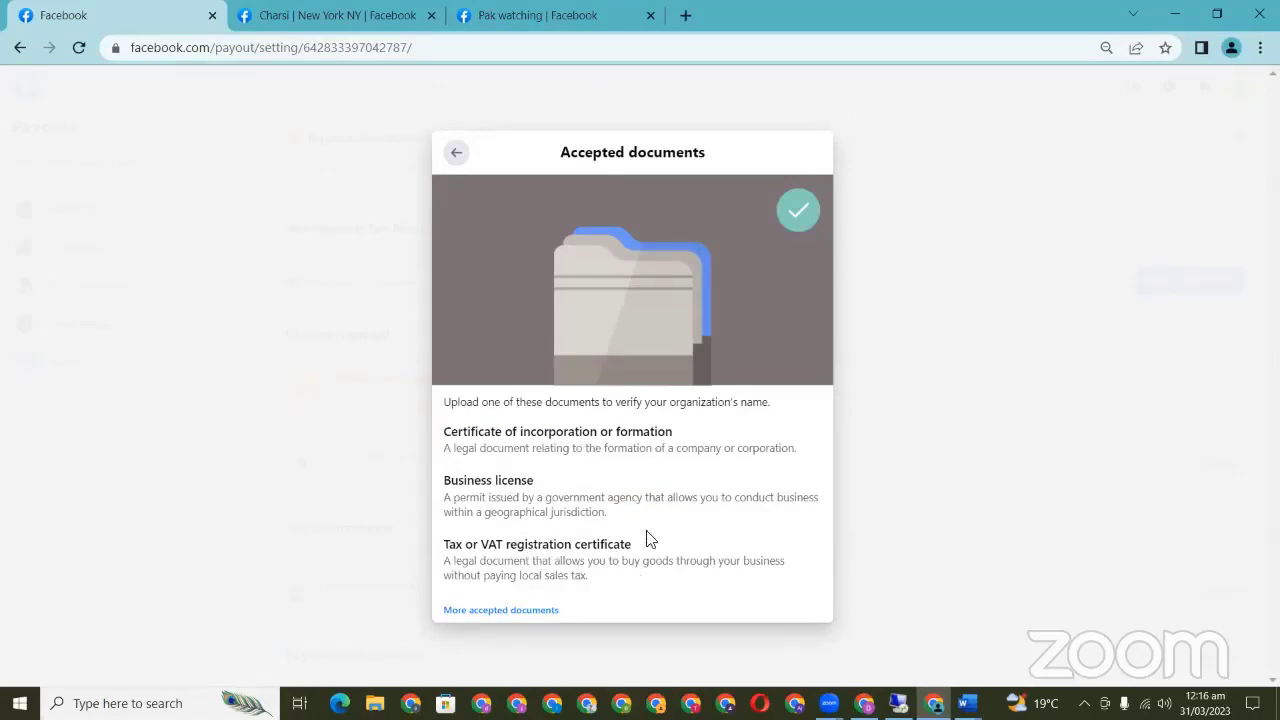
click(451, 157)
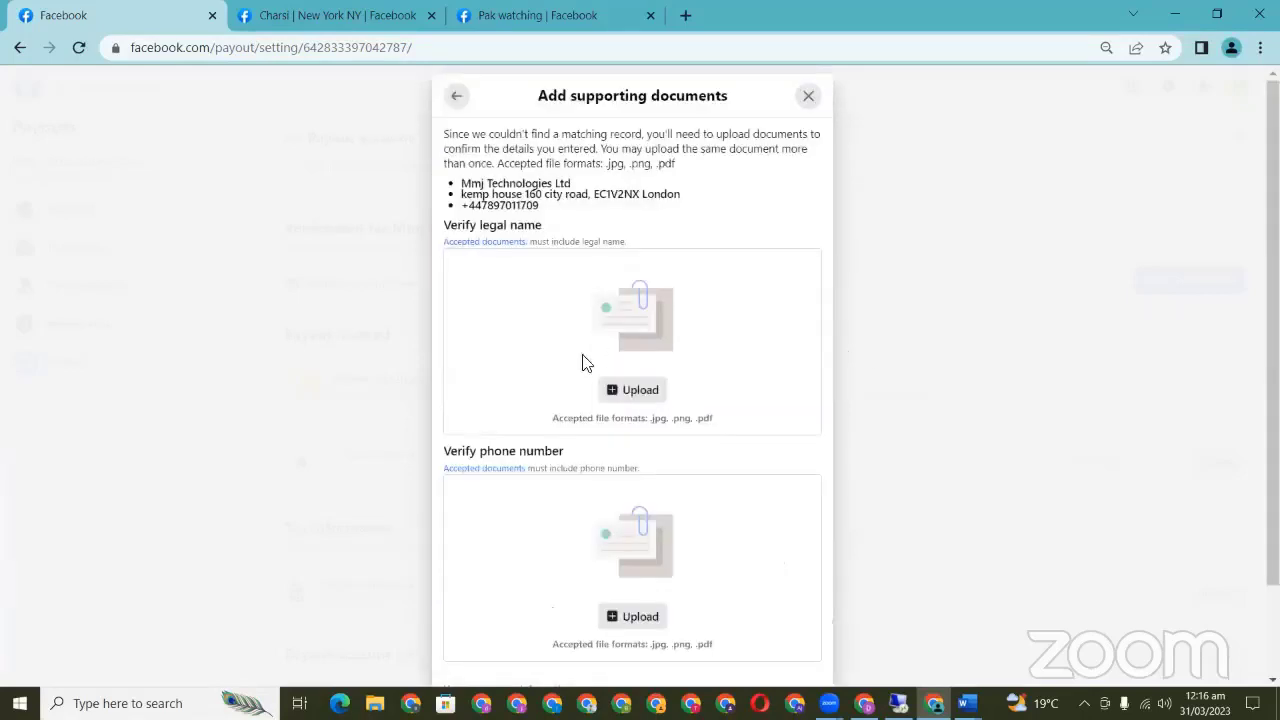
scroll(484, 383, down, 1)
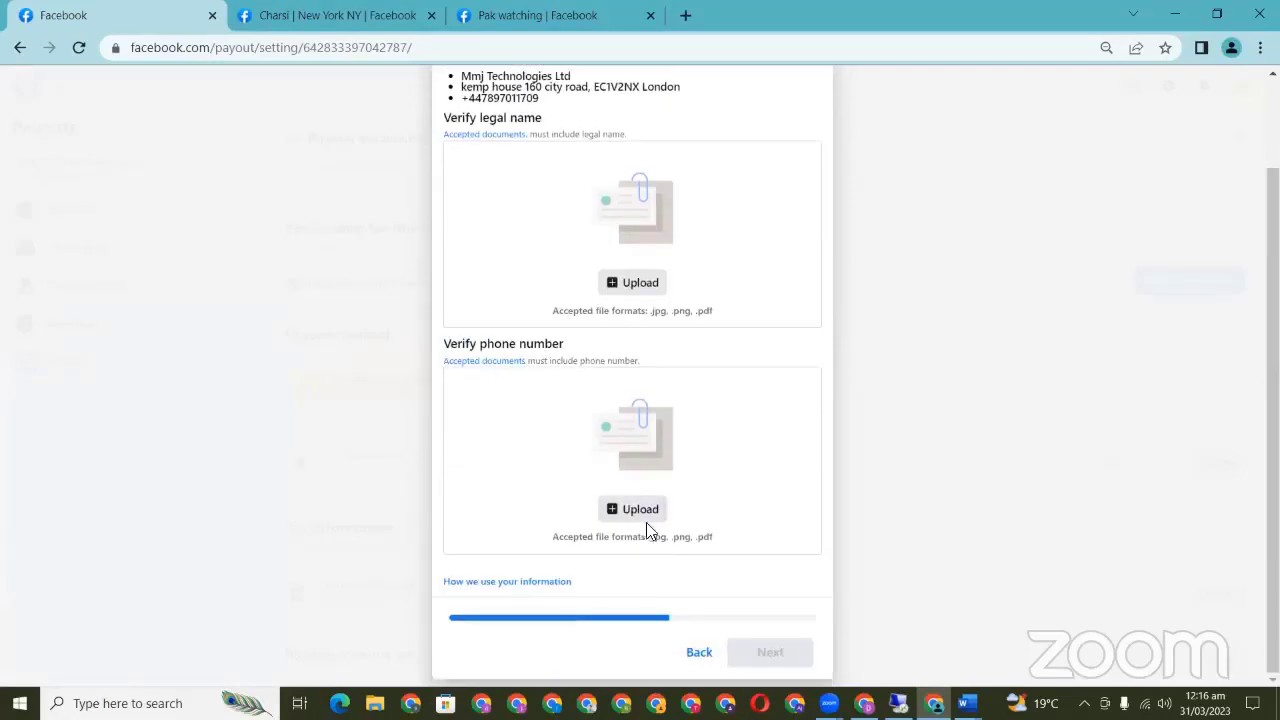
click(490, 372)
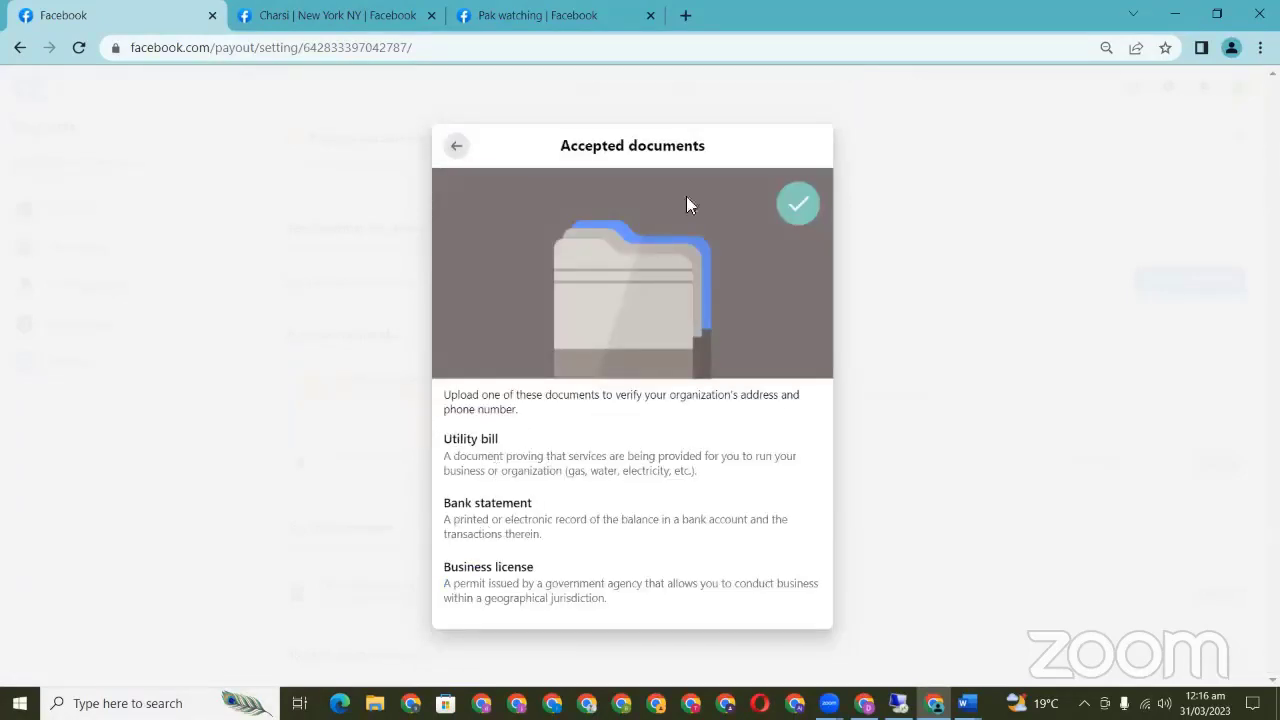
click(454, 148)
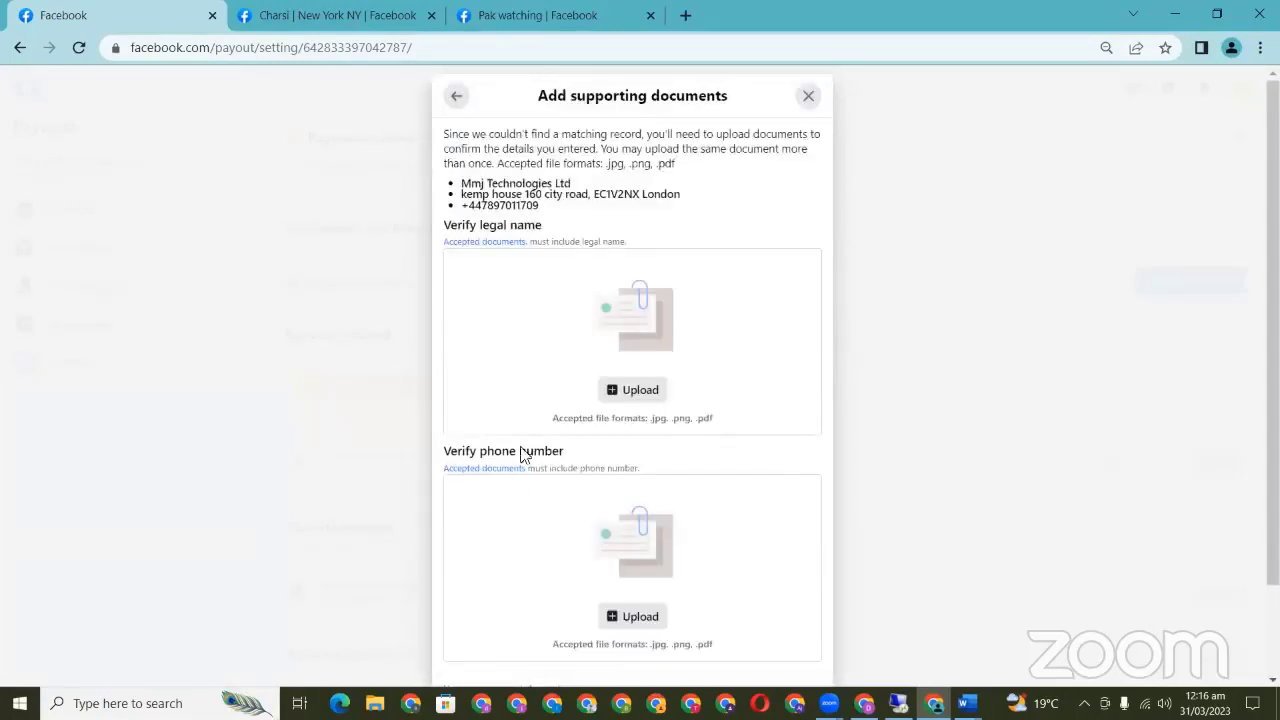
scroll(565, 440, down, 1)
scroll(925, 567, down, 1)
- Attach 'amazon 30 day sales' as legal-name proof and 'Carone Holding 1' as phone proof, then submit
click(637, 282)
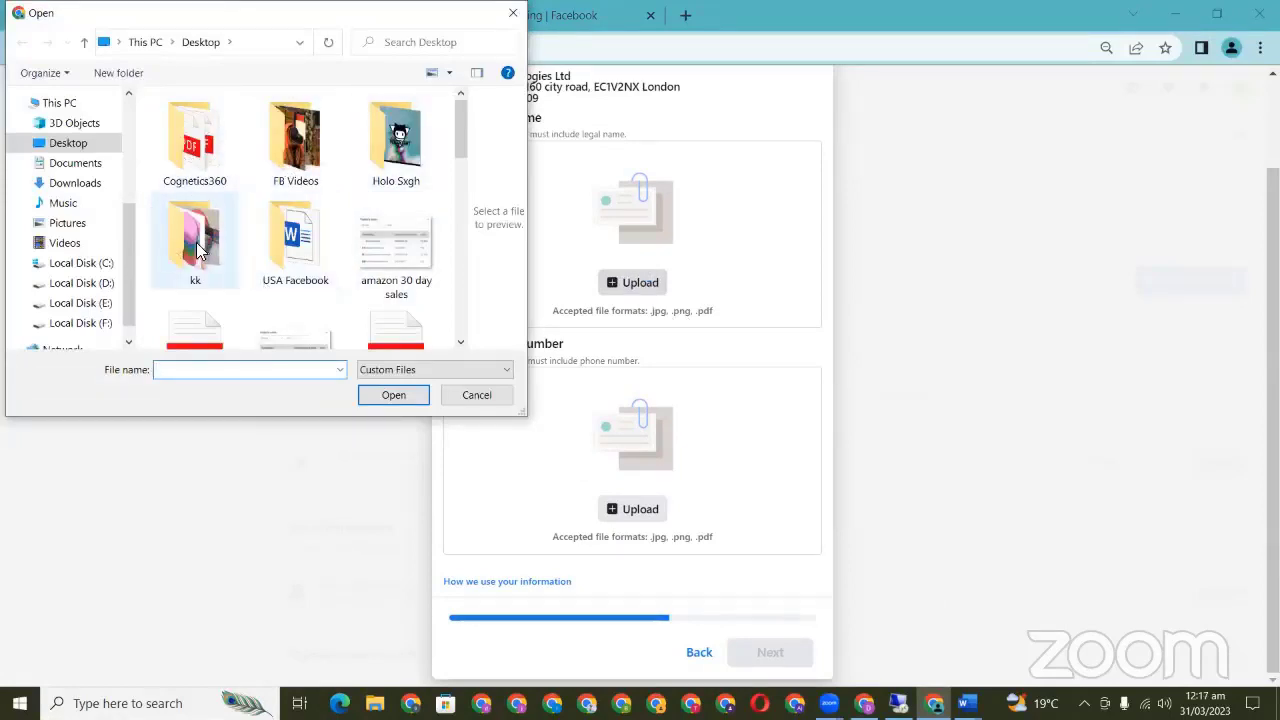
double_click(375, 245)
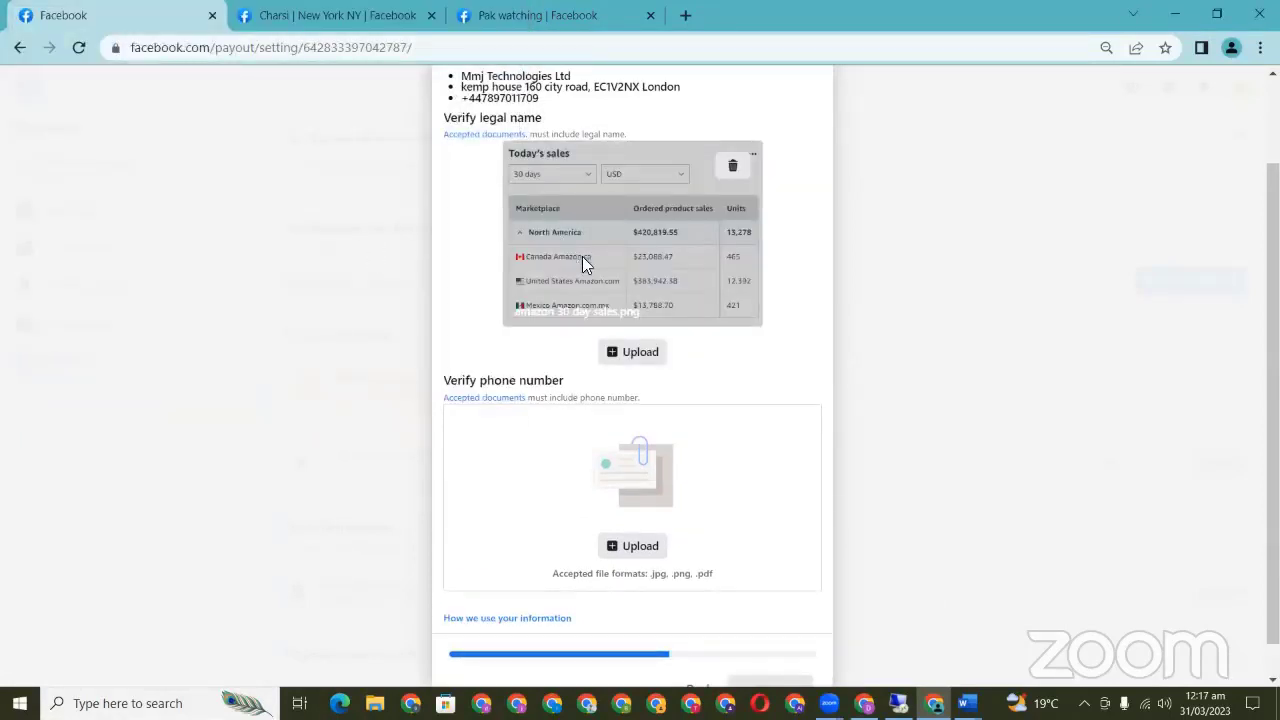
click(632, 546)
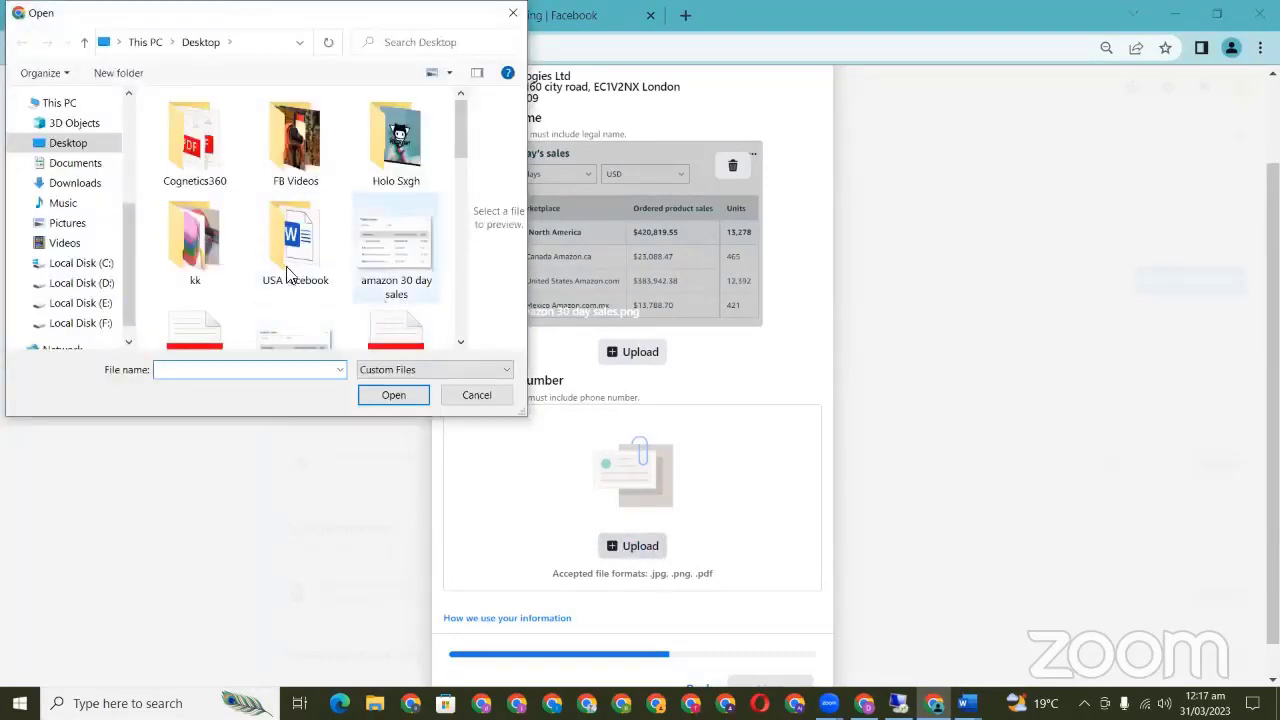
scroll(286, 251, down, 5)
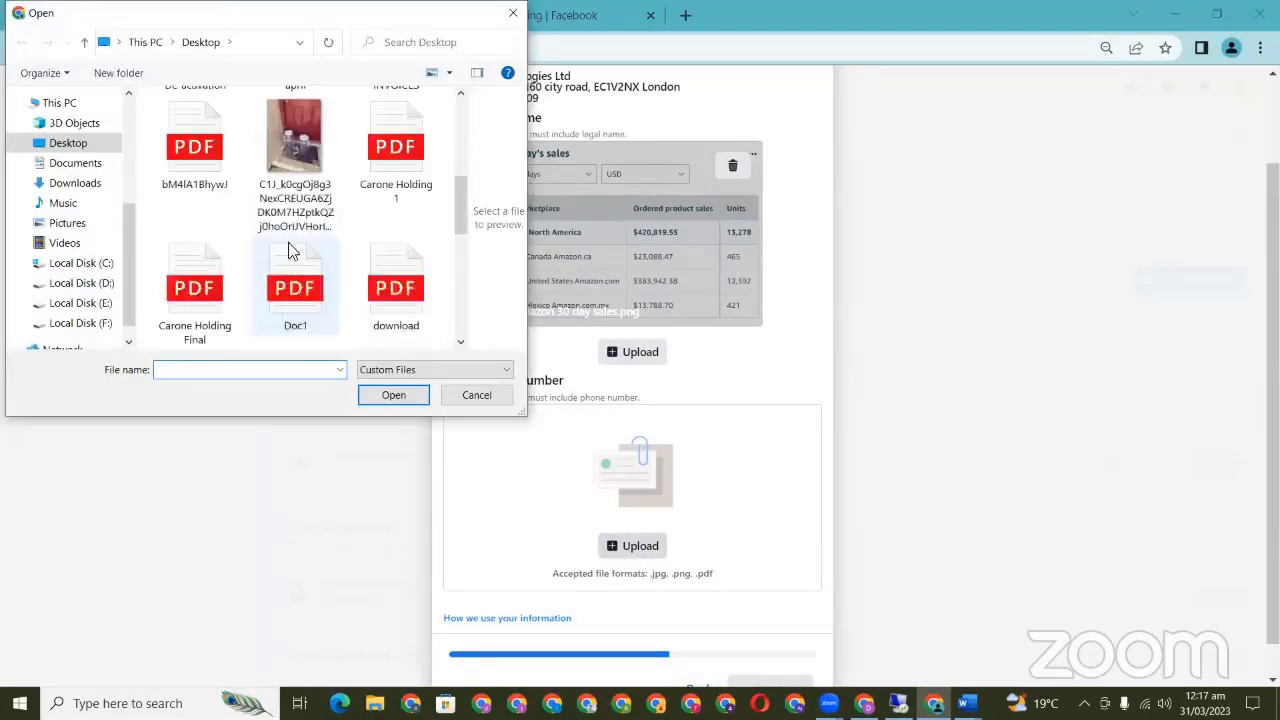
click(420, 394)
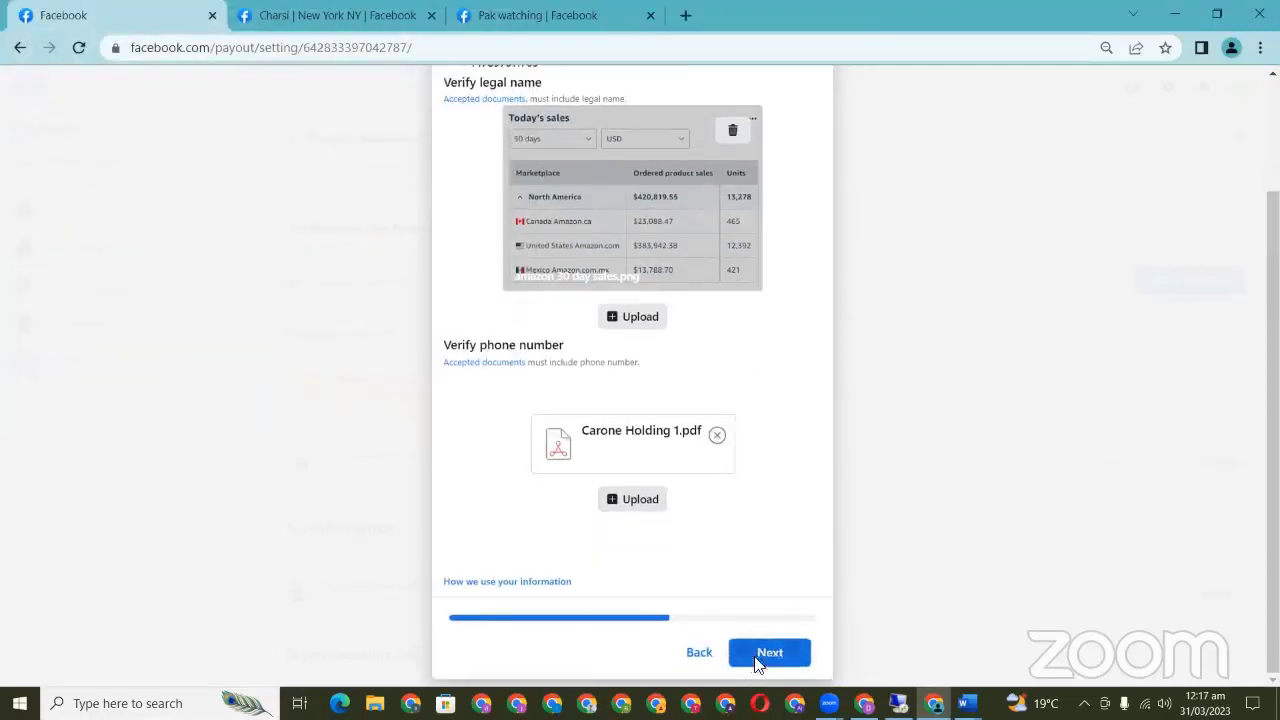
click(762, 655)
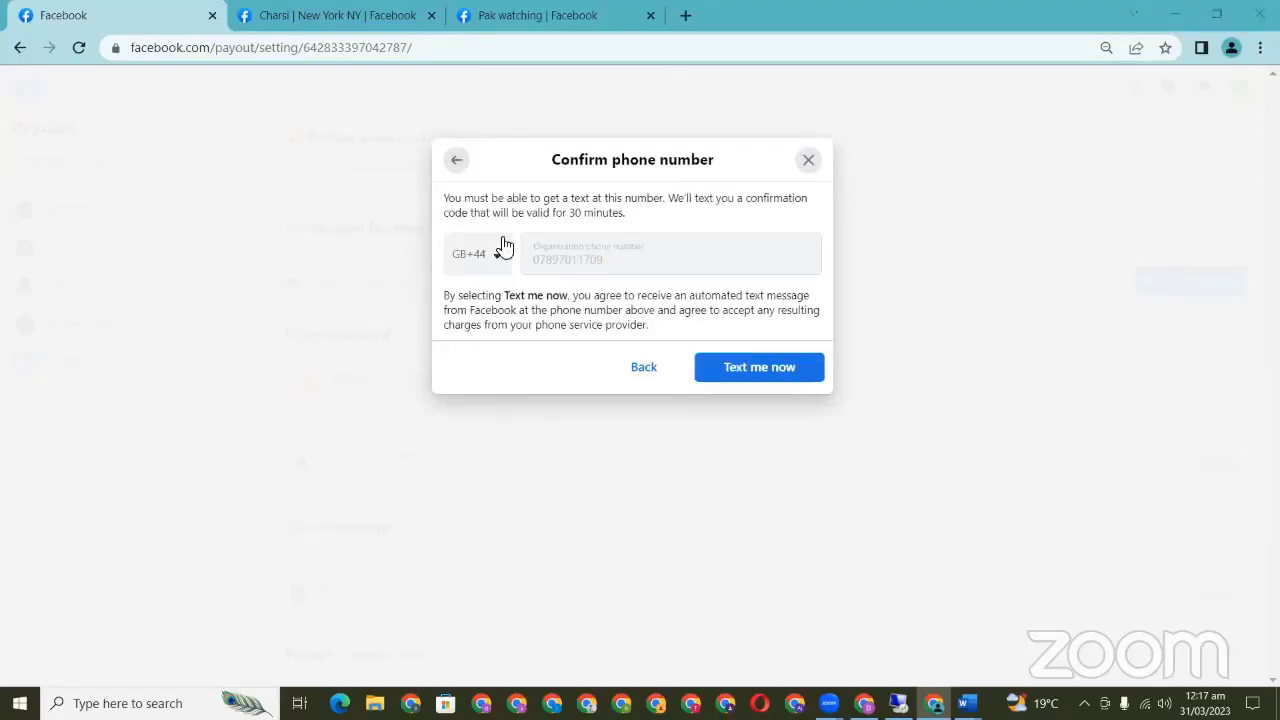
- Request the SMS confirmation code, then close the code step and confirm exiting verification
click(754, 369)
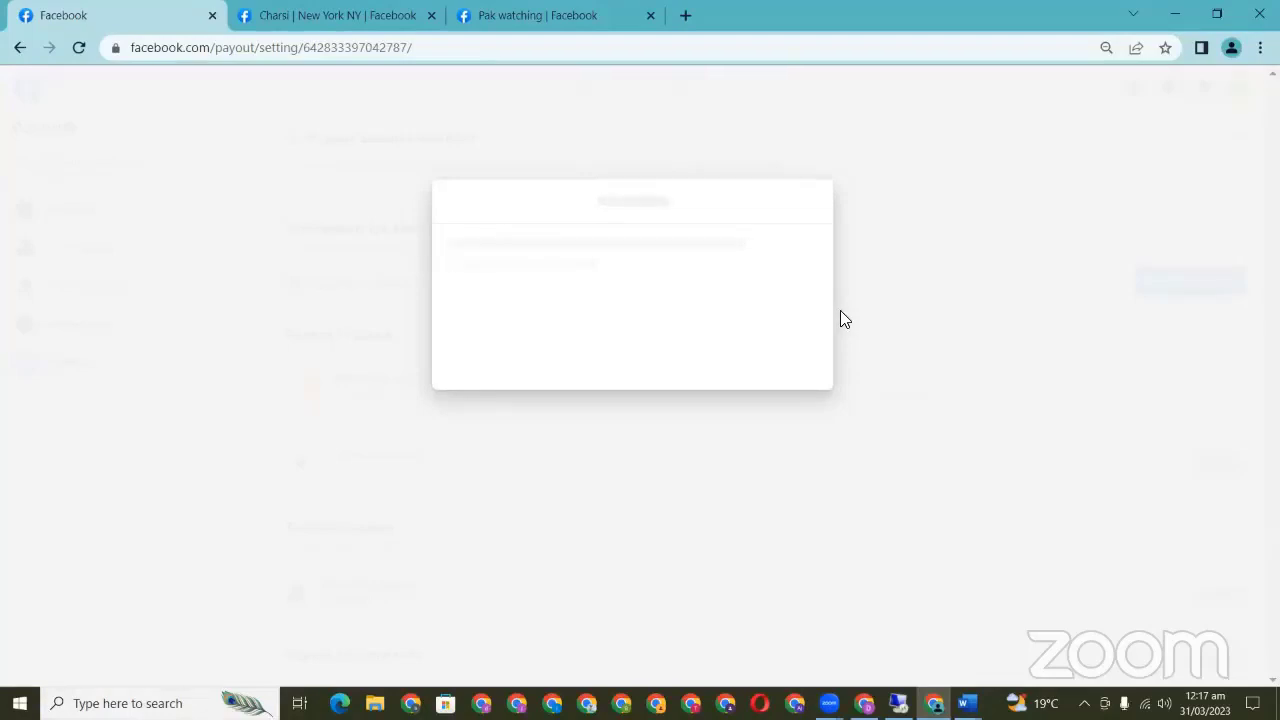
click(603, 238)
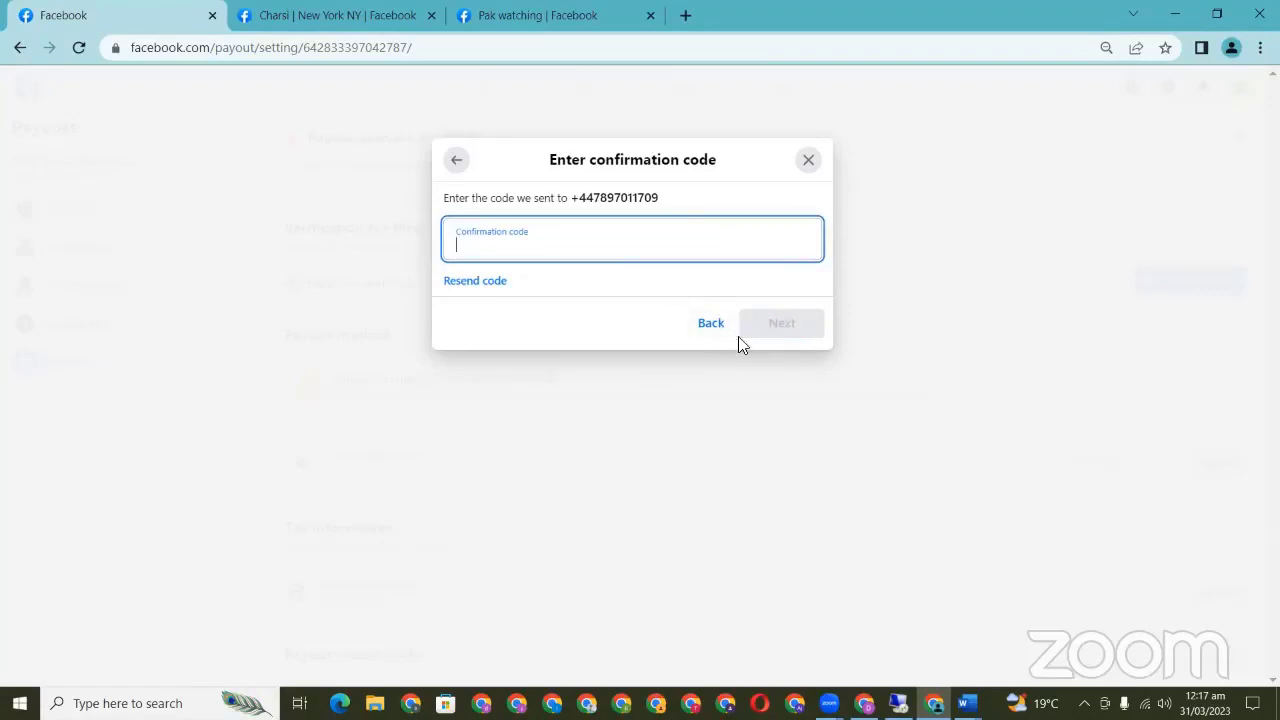
click(809, 163)
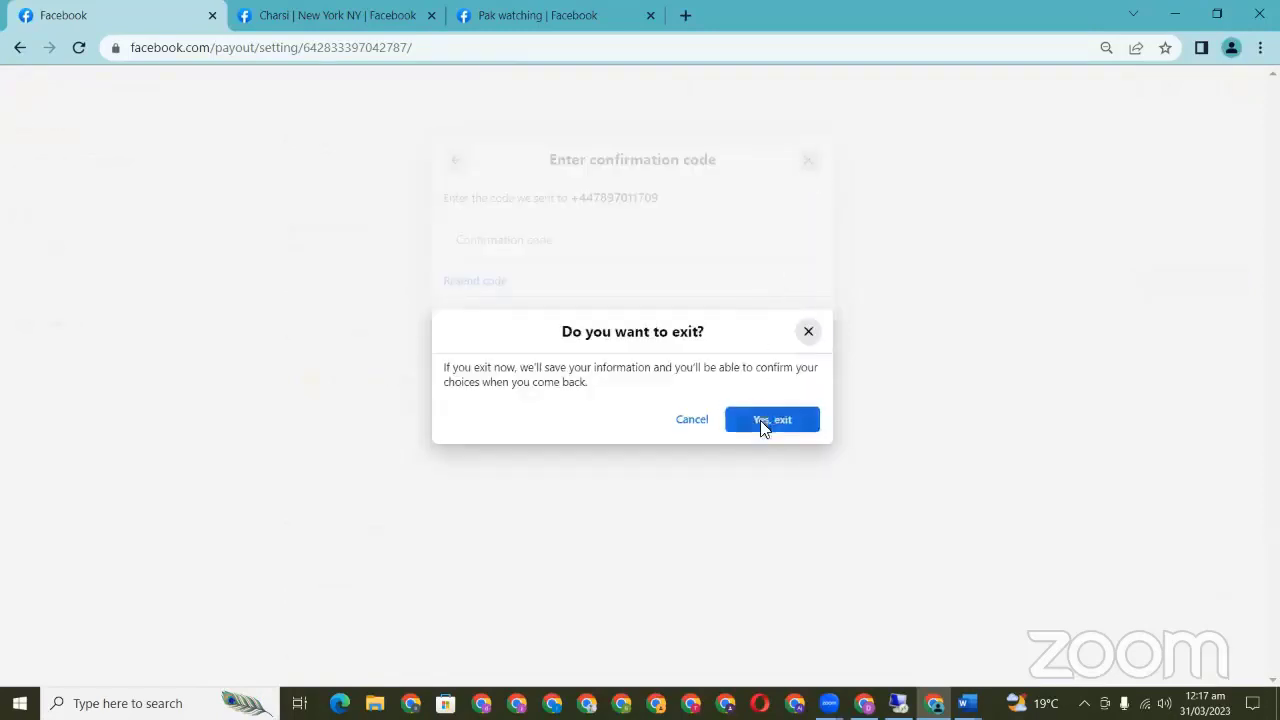
click(763, 421)
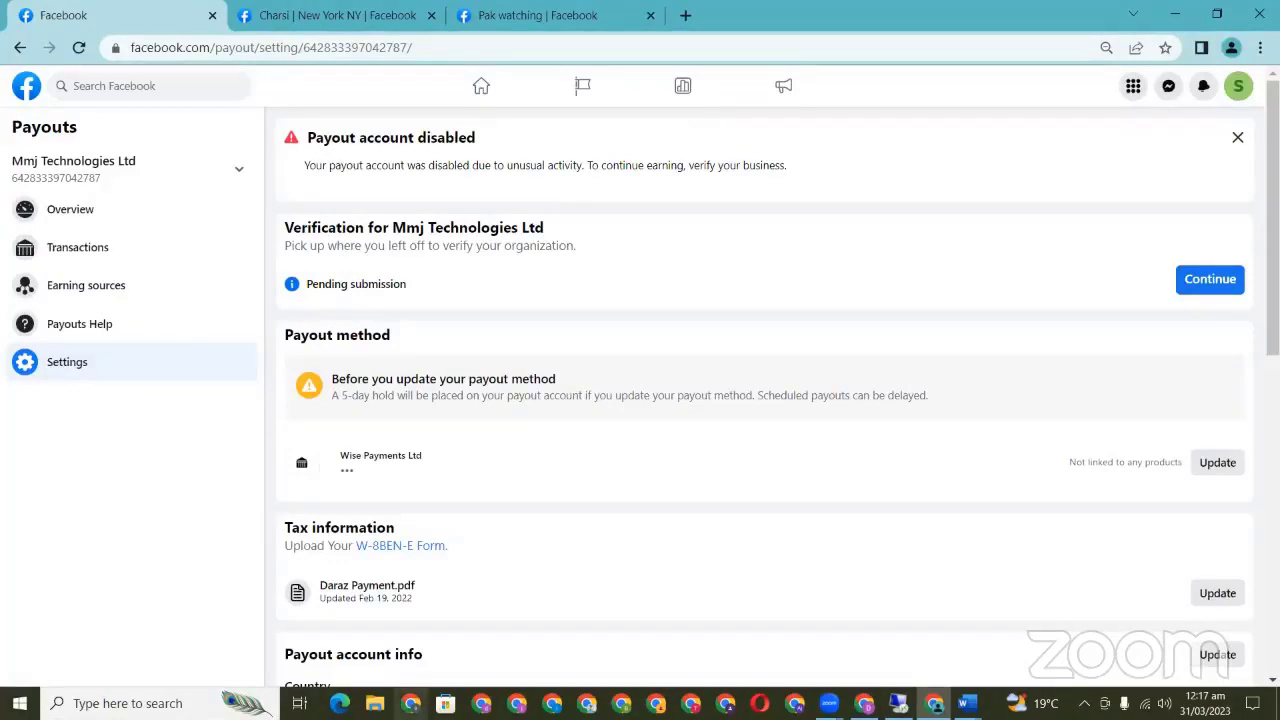
scroll(500, 500, down, 4)
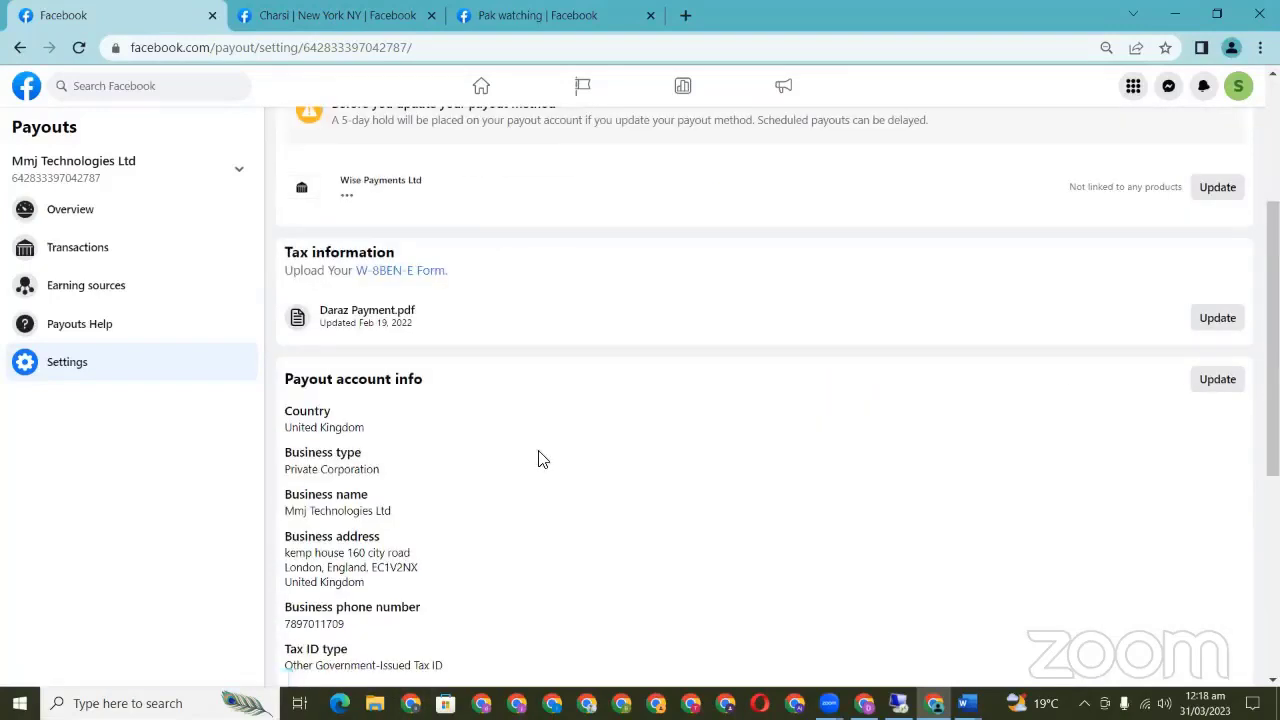
scroll(610, 450, down, 3)
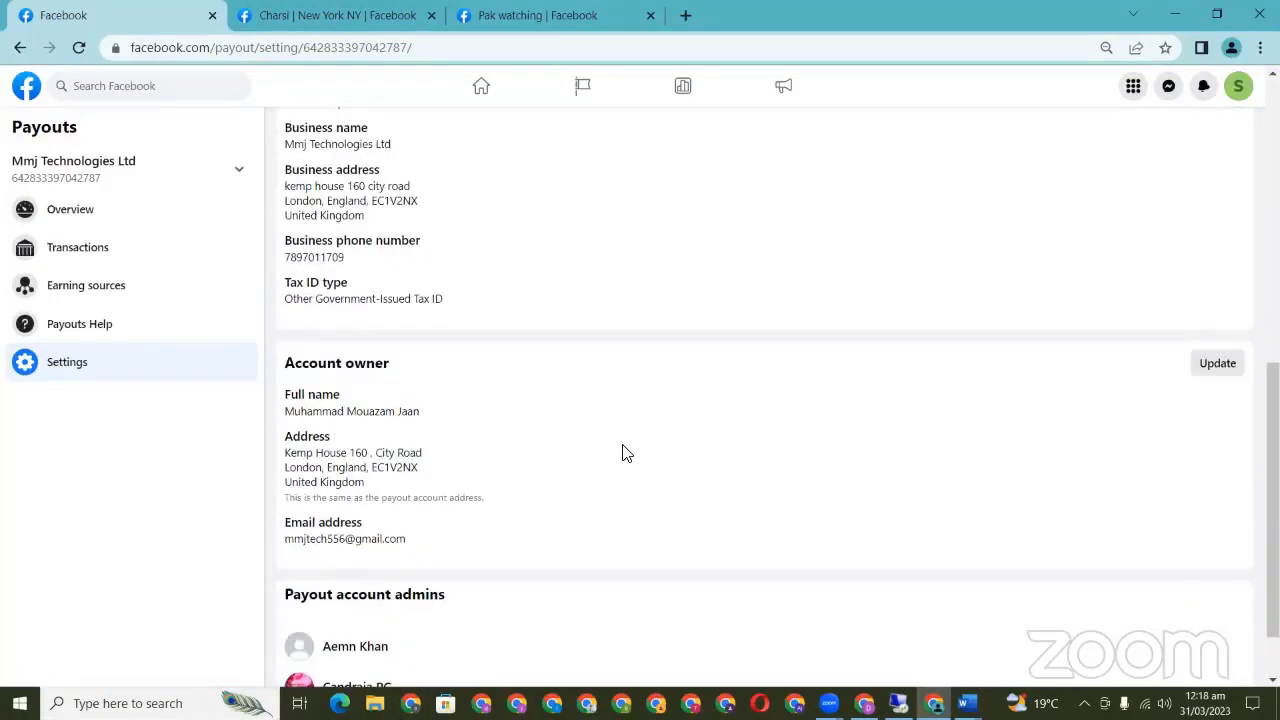
scroll(620, 452, up, 6)
scroll(618, 452, down, 6)
scroll(617, 451, up, 8)
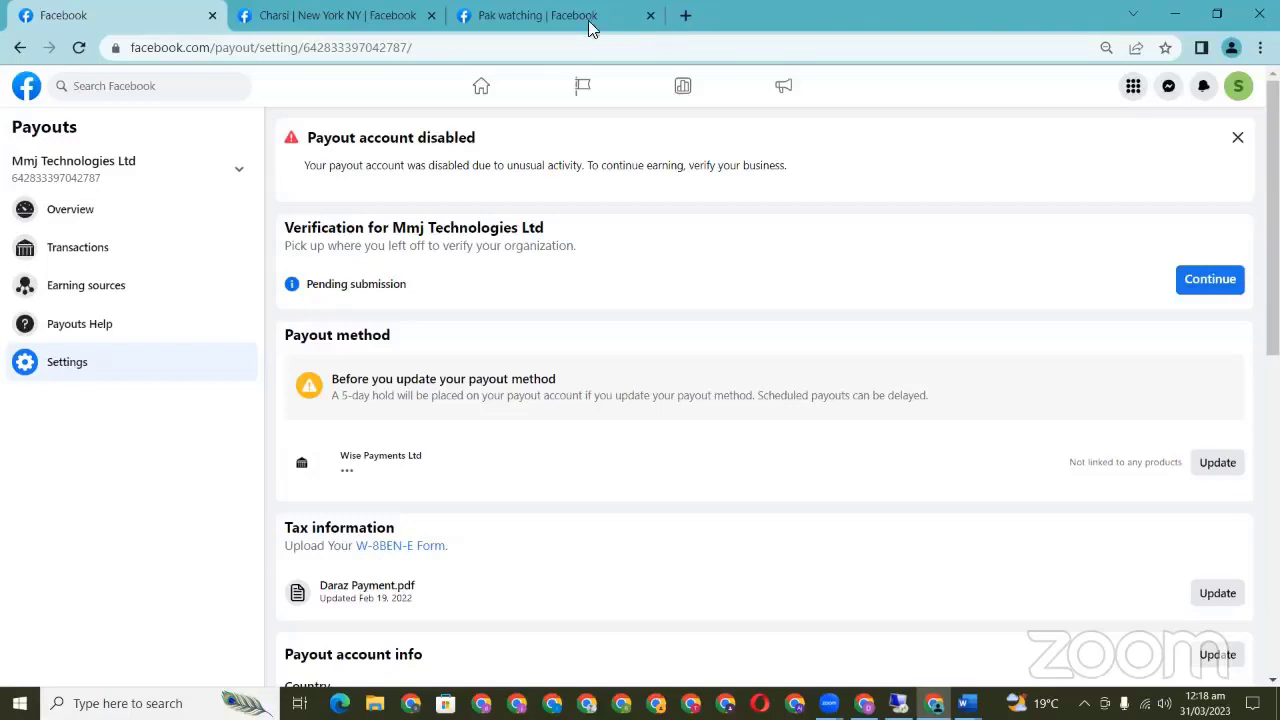
mouse_move(544, 18)
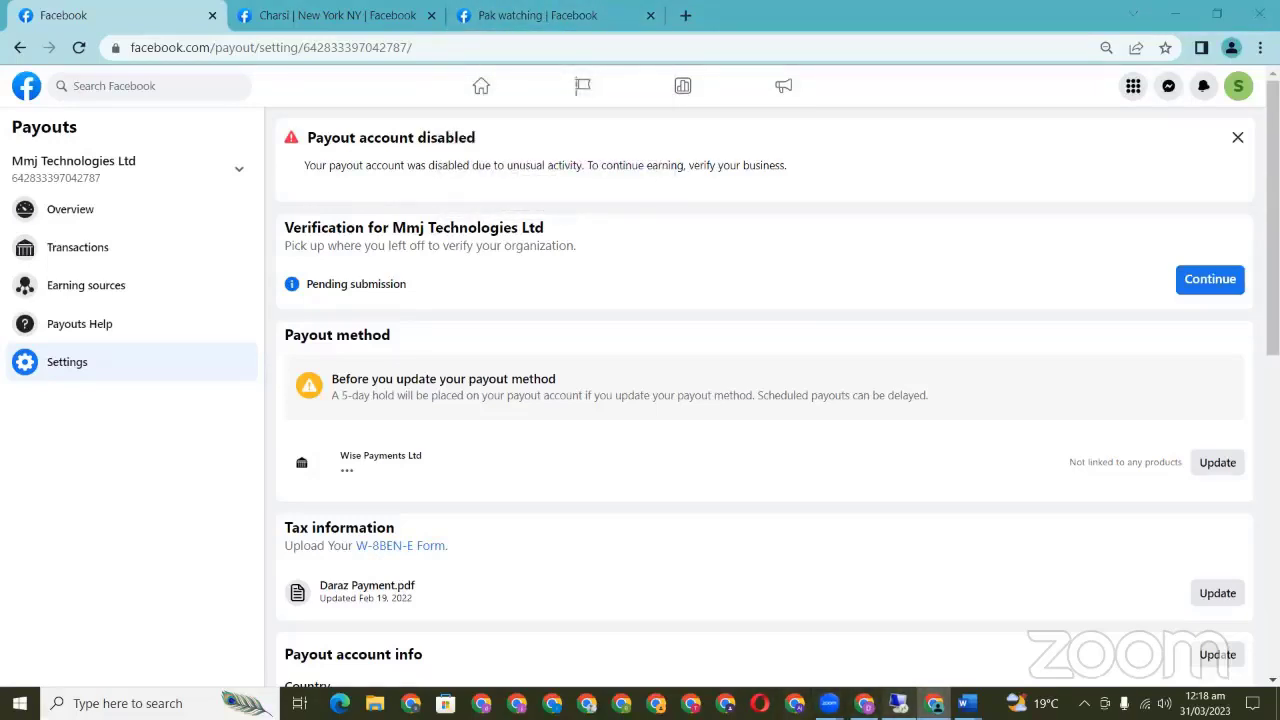
click(898, 703)
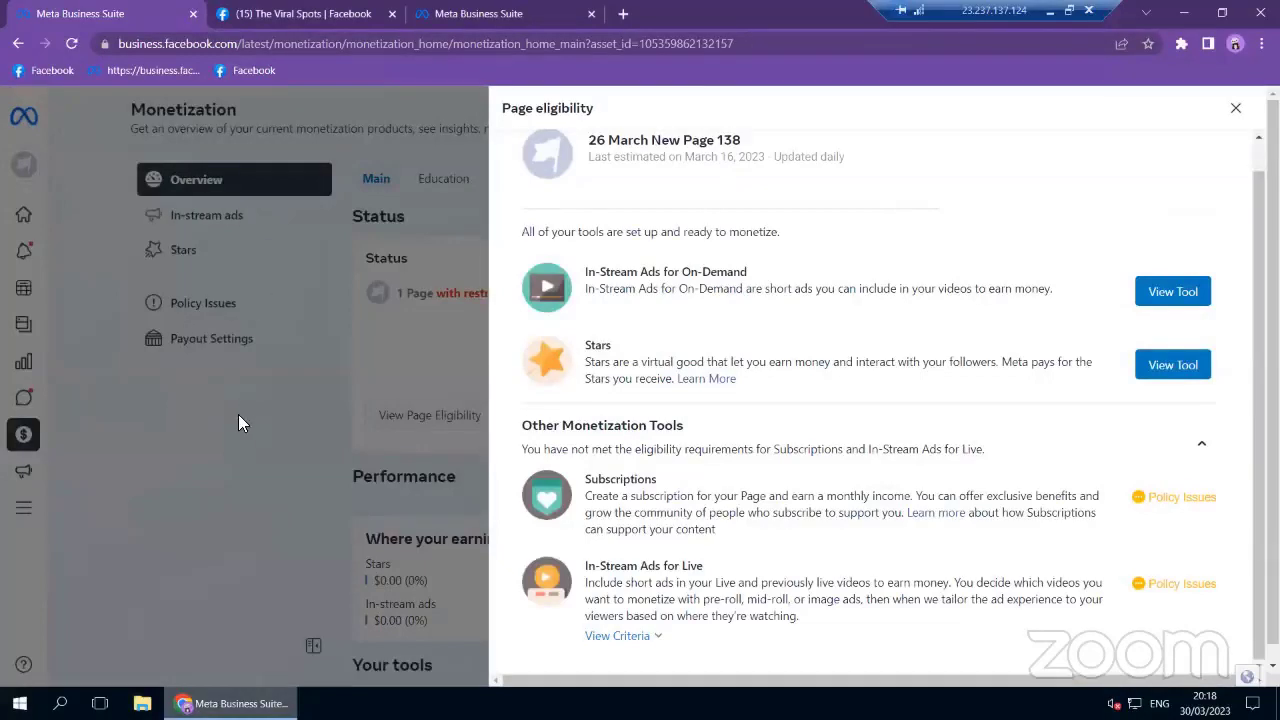
- Close the Page eligibility panel, switch to the Clubs tv page, and open its Payout Settings
click(314, 224)
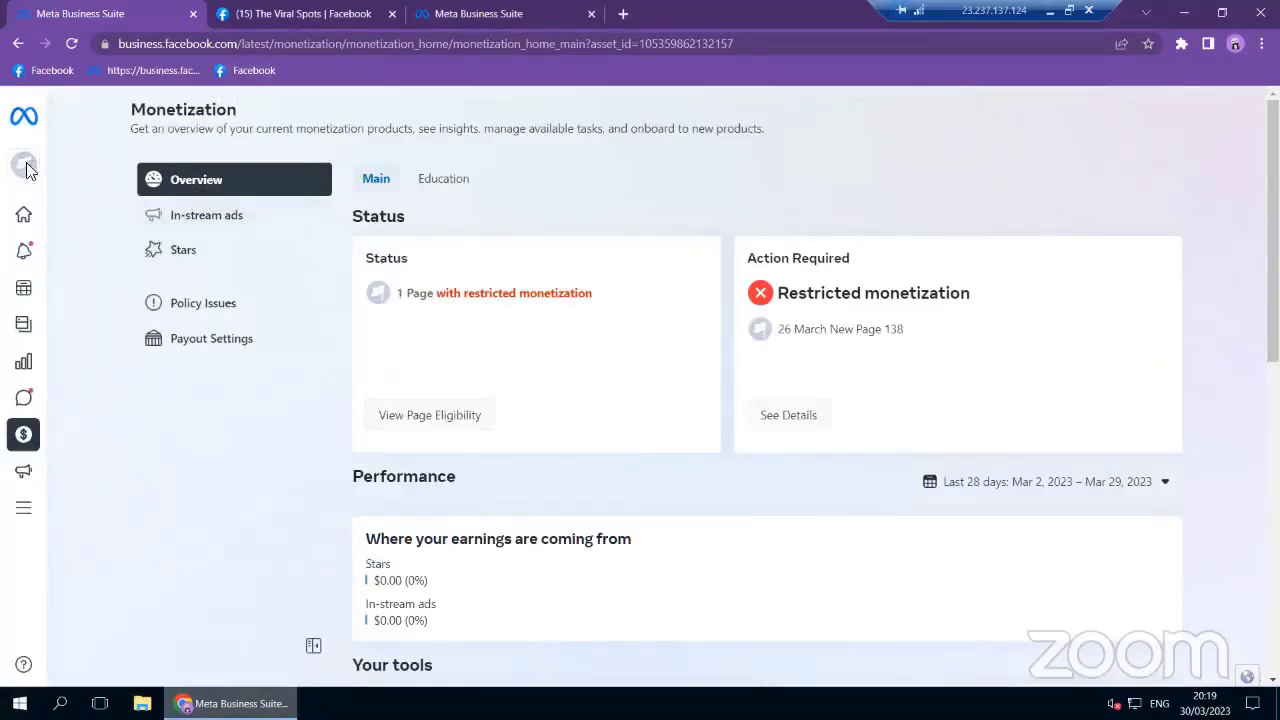
mouse_move(64, 190)
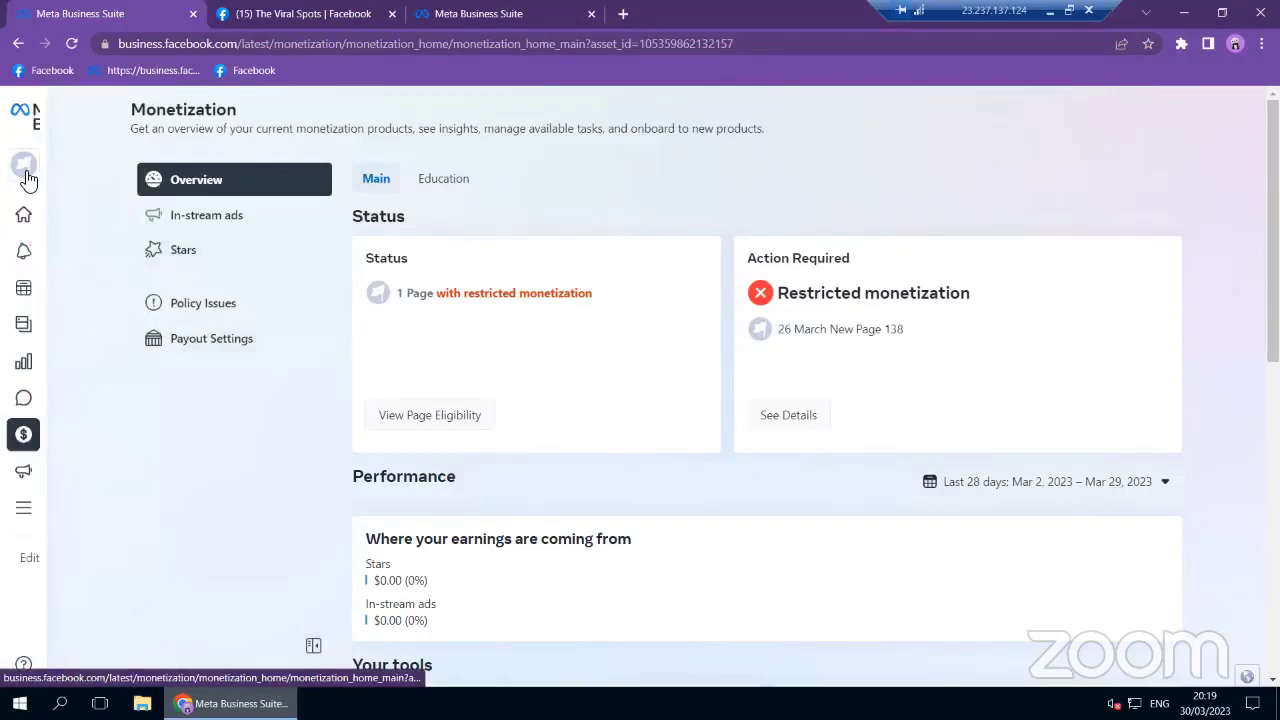
mouse_move(24, 165)
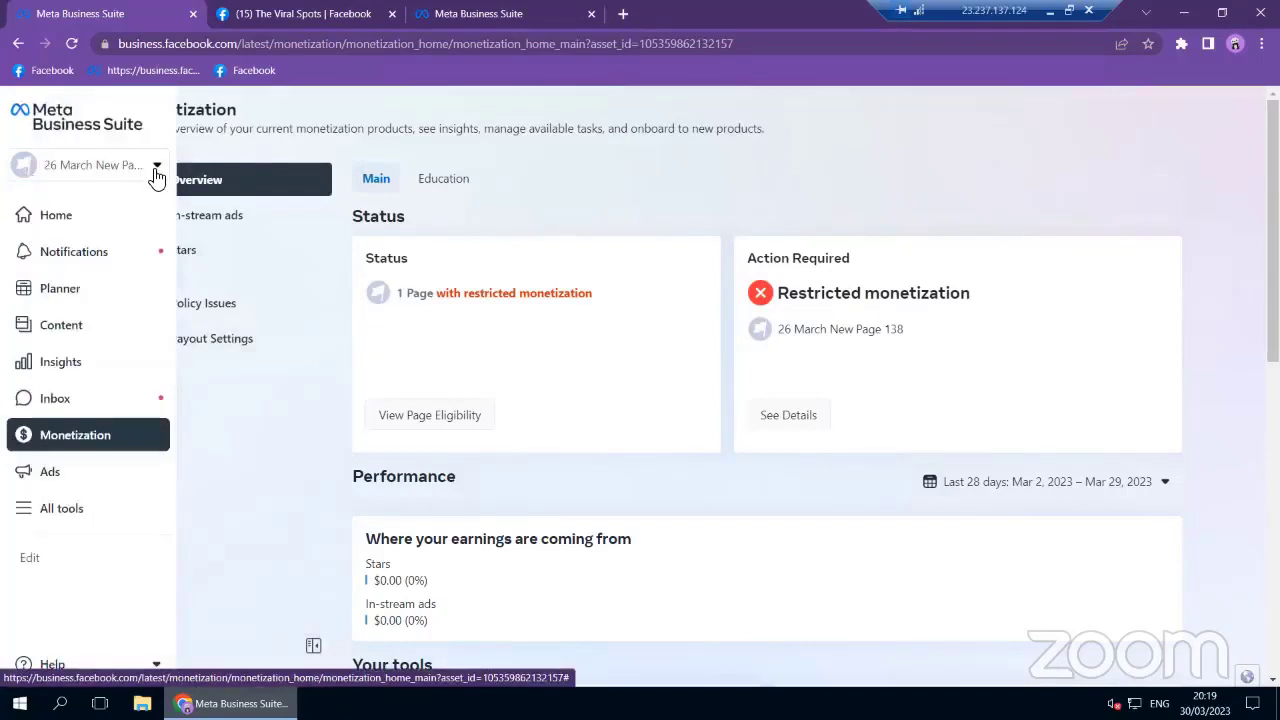
click(156, 167)
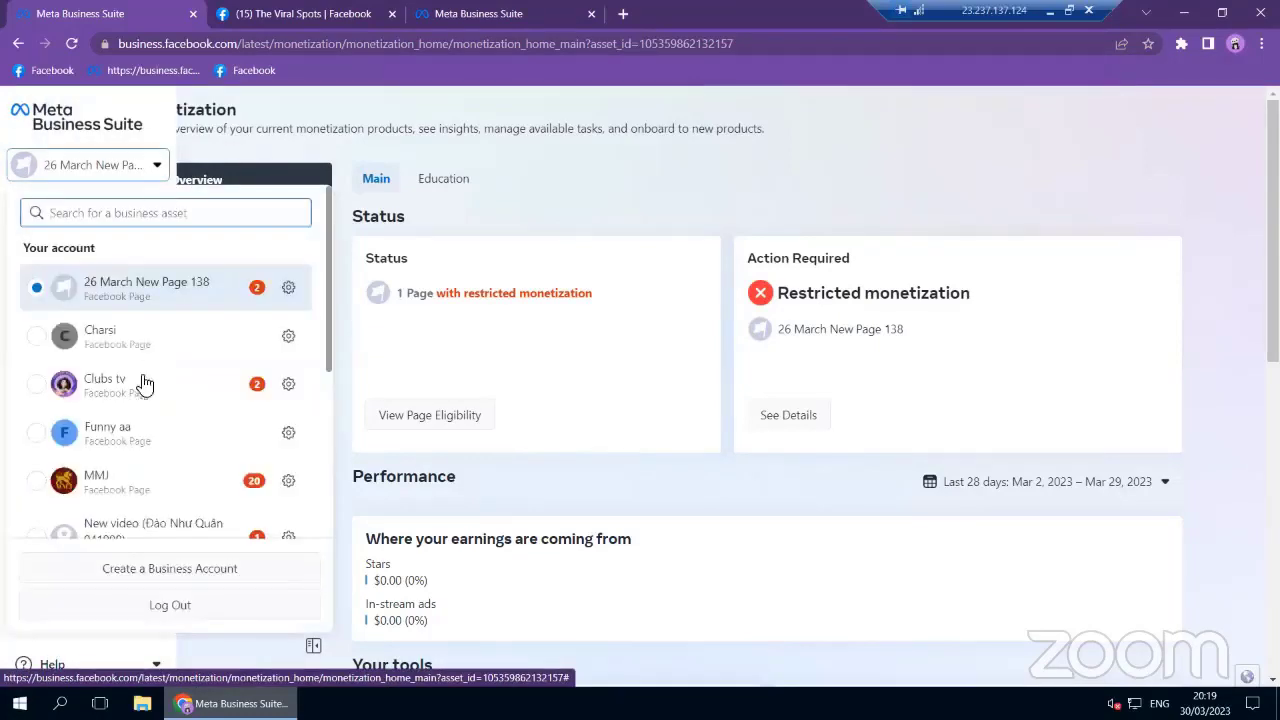
click(82, 390)
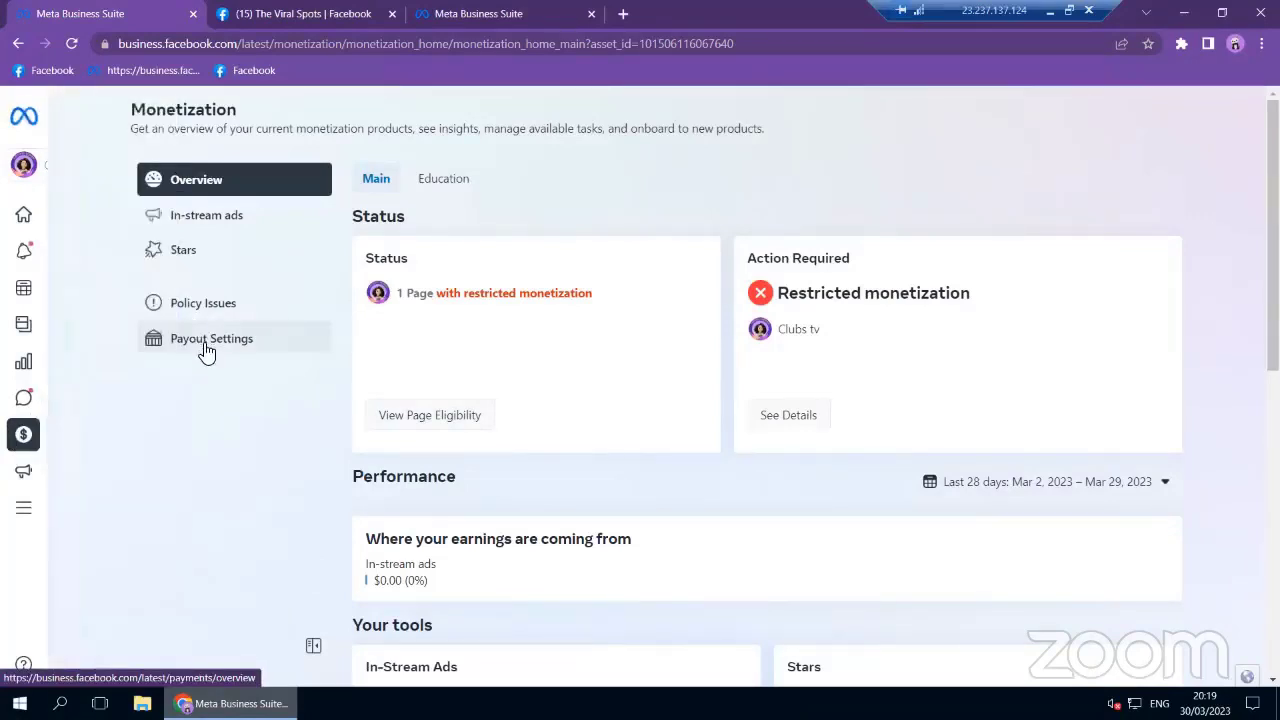
click(207, 350)
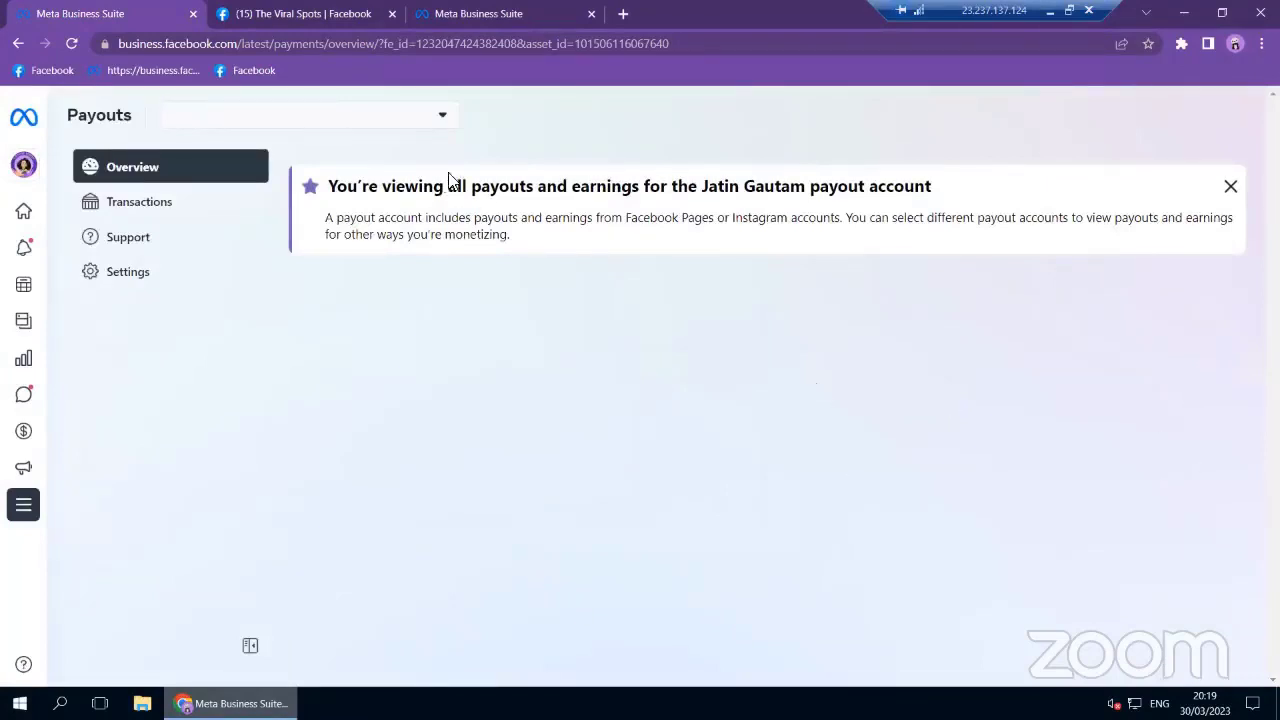
- Open and cancel the payout account chooser twice without selecting an account
click(421, 126)
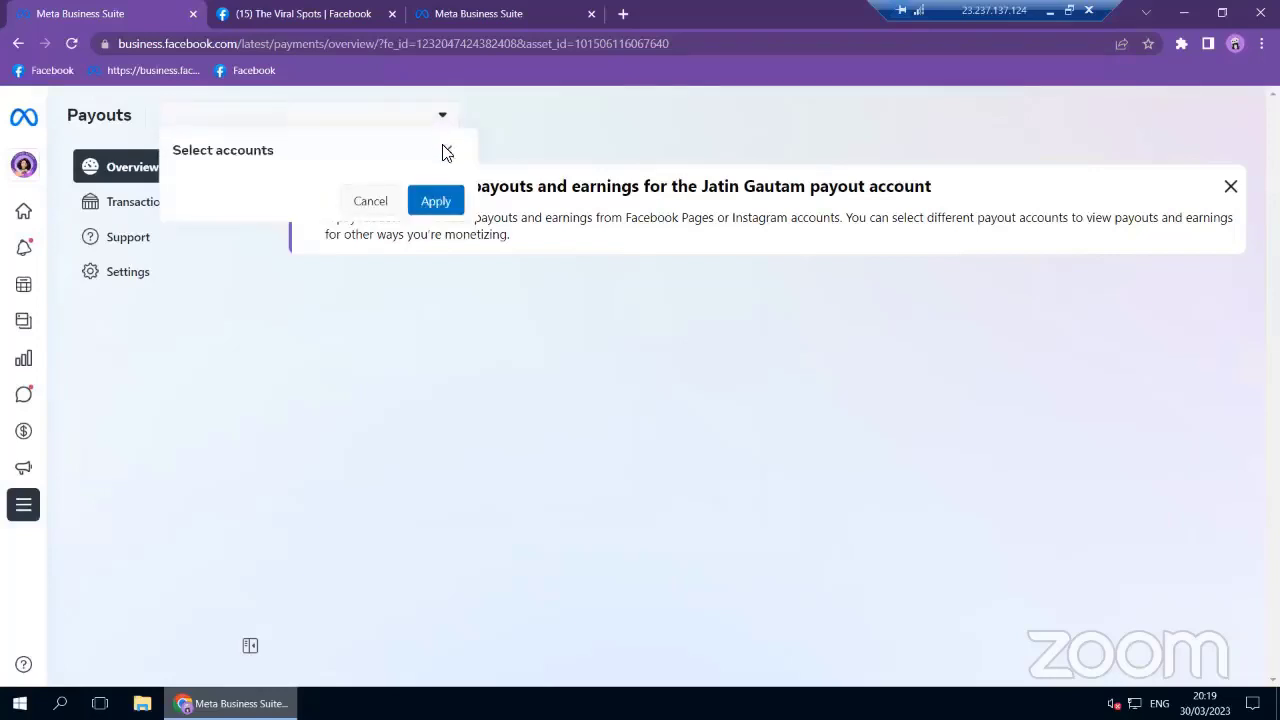
click(446, 151)
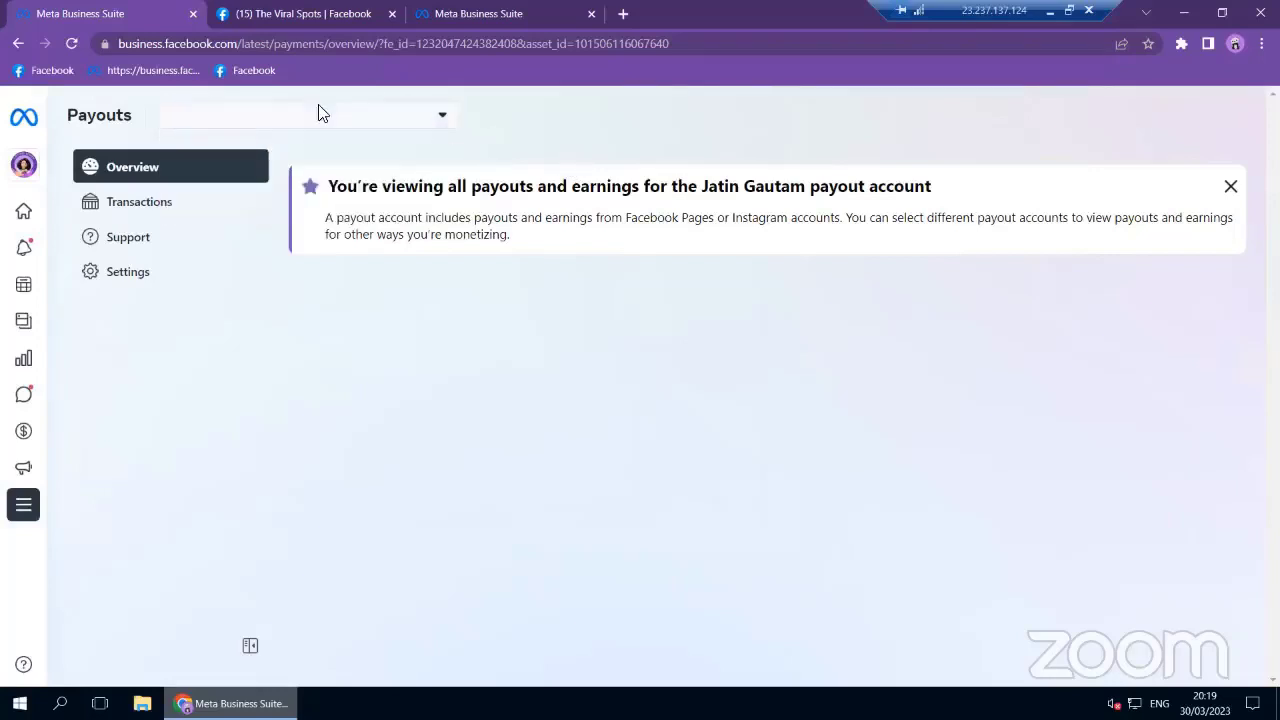
click(349, 120)
click(380, 204)
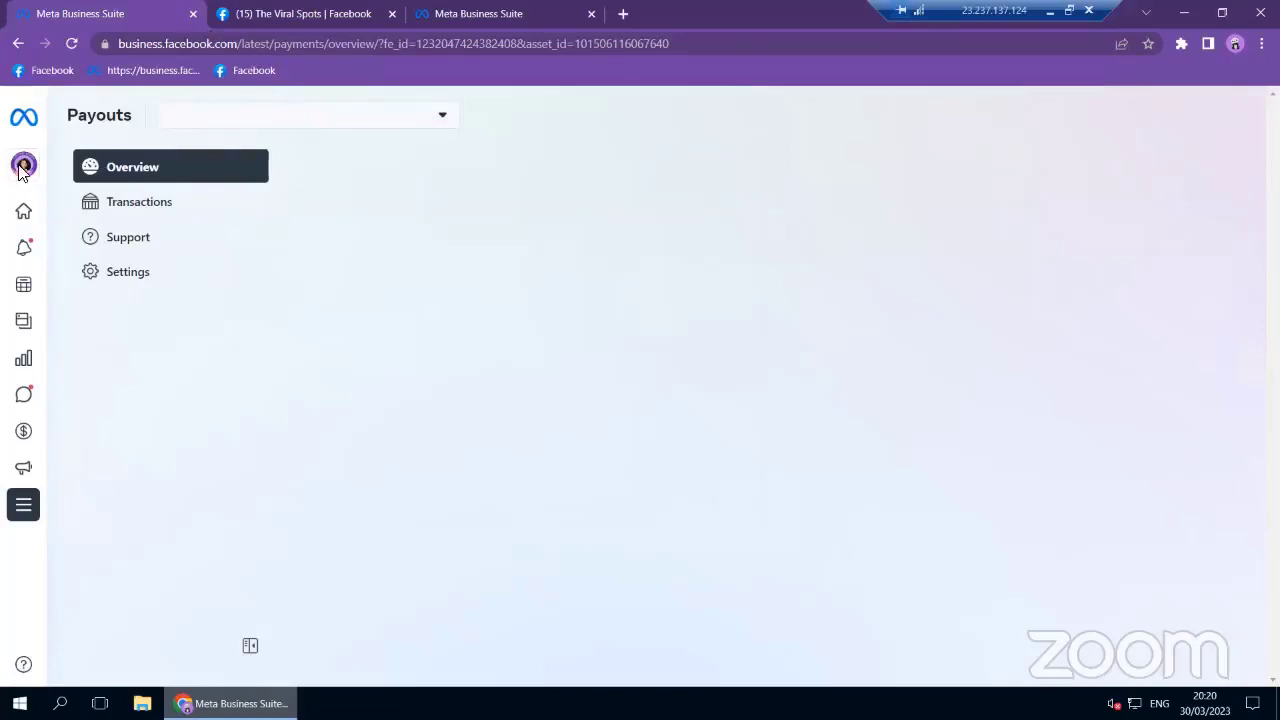
- Open and close the business page list, then return to the Clubs tv Monetization overview
mouse_move(143, 191)
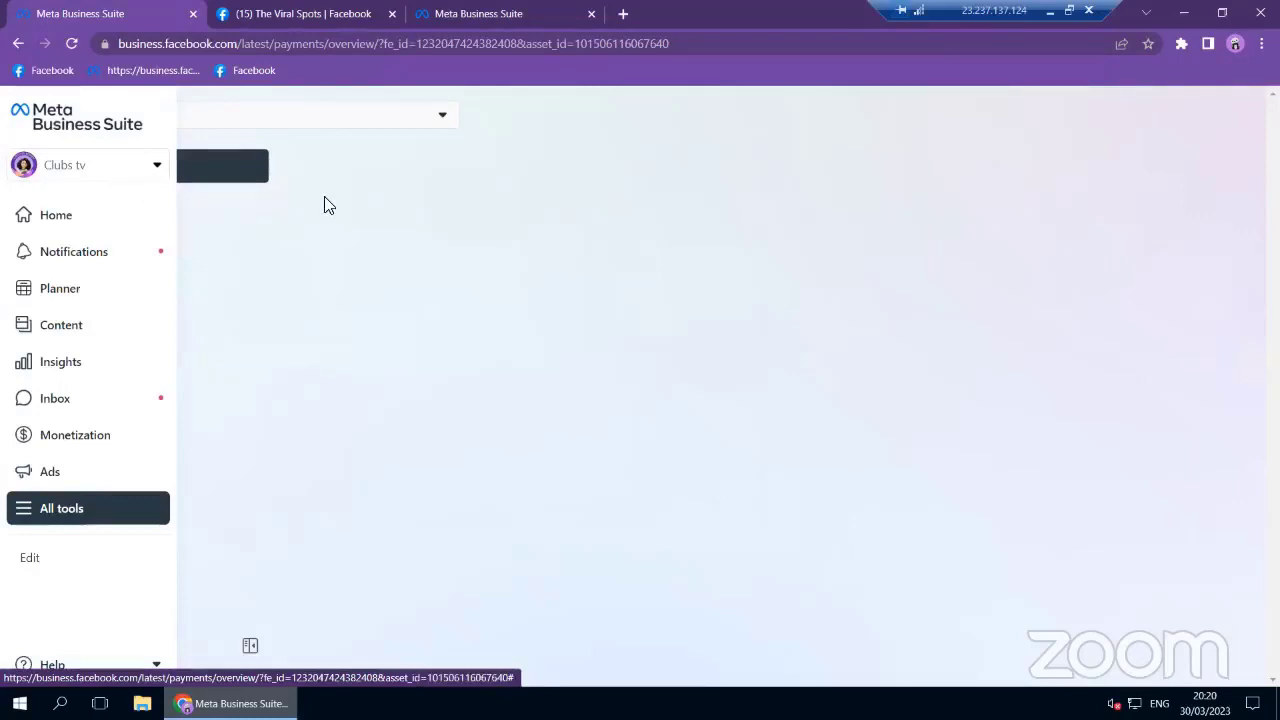
click(124, 176)
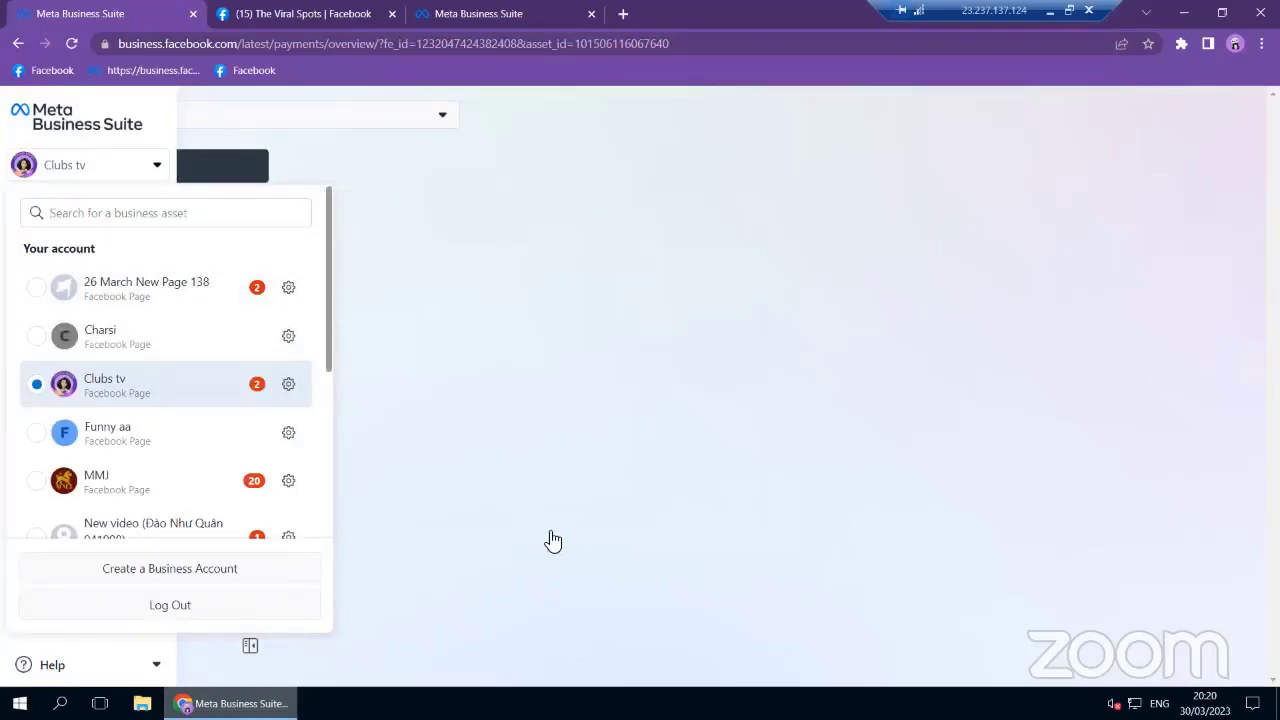
click(226, 160)
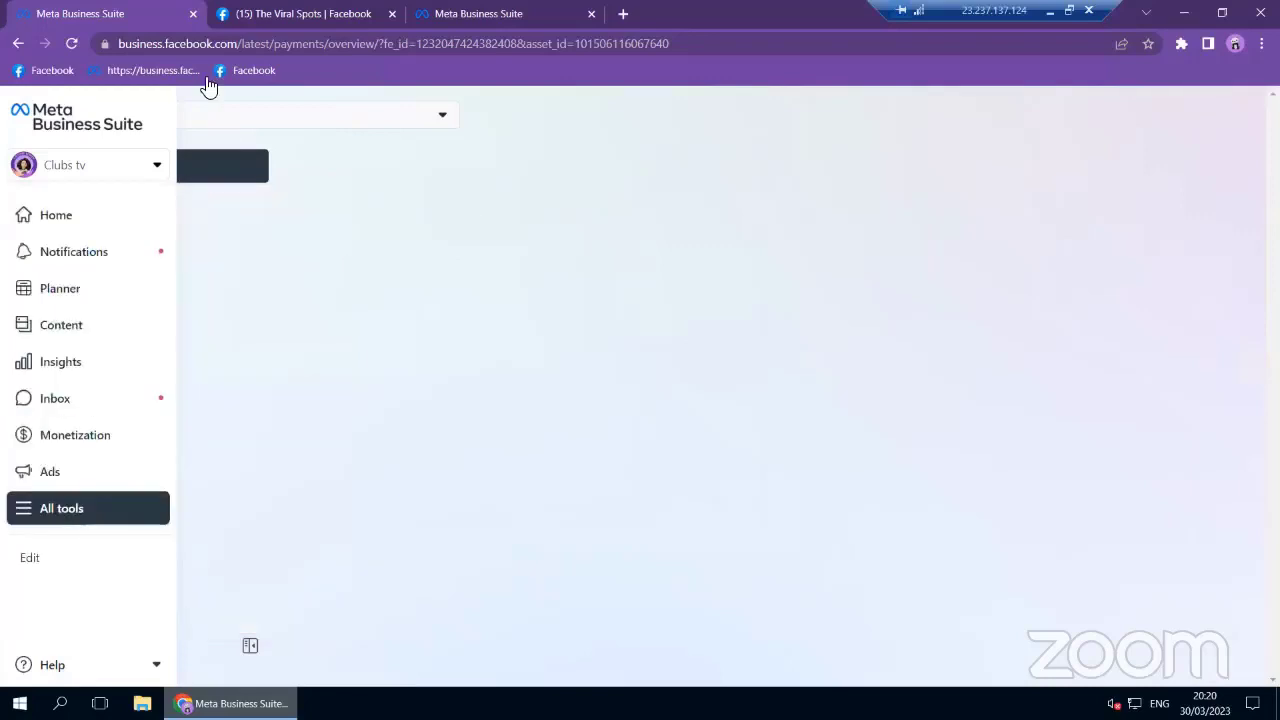
click(50, 445)
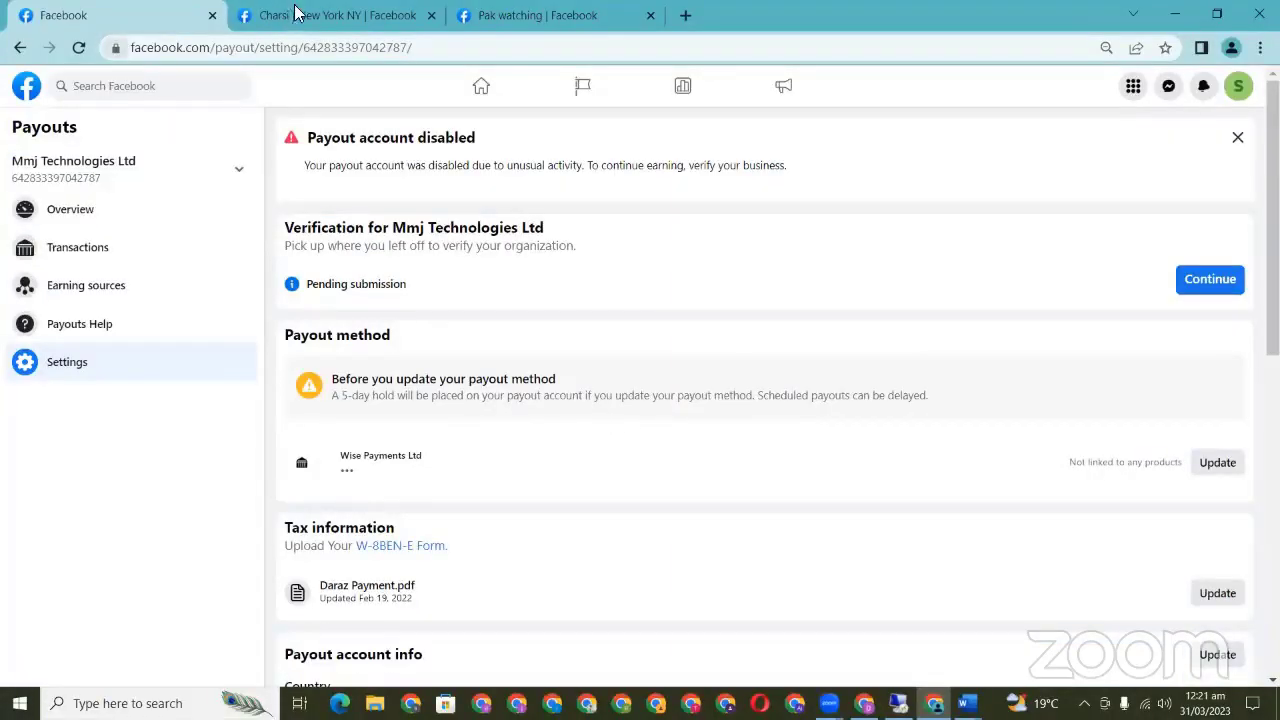
- Disconnect the remote desktop session and load the Facebook home feed in the Charsi tab
click(302, 12)
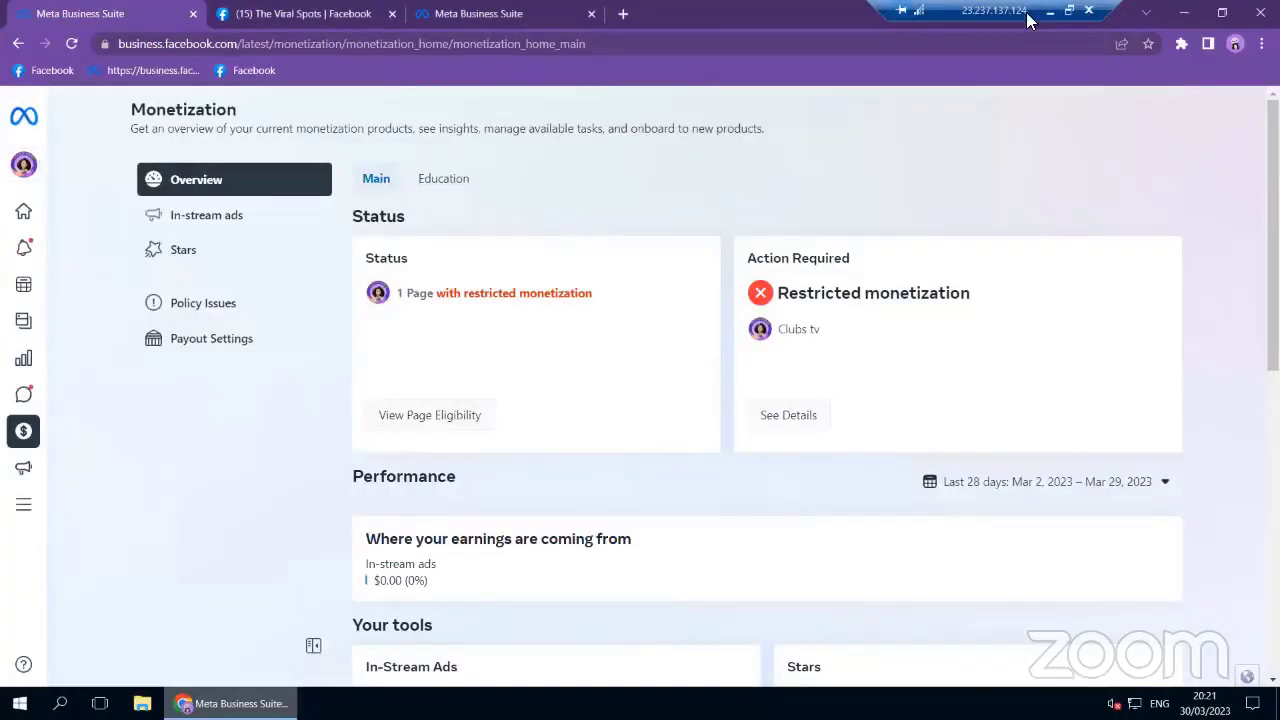
click(1089, 10)
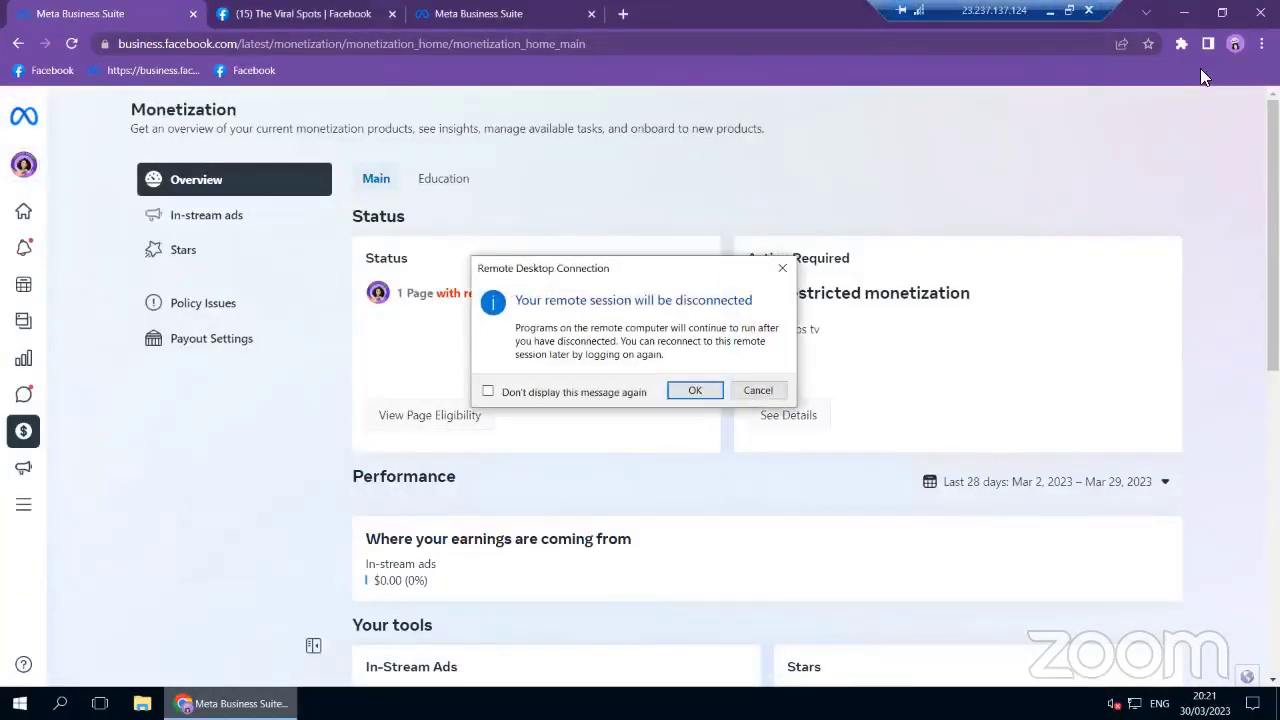
click(696, 391)
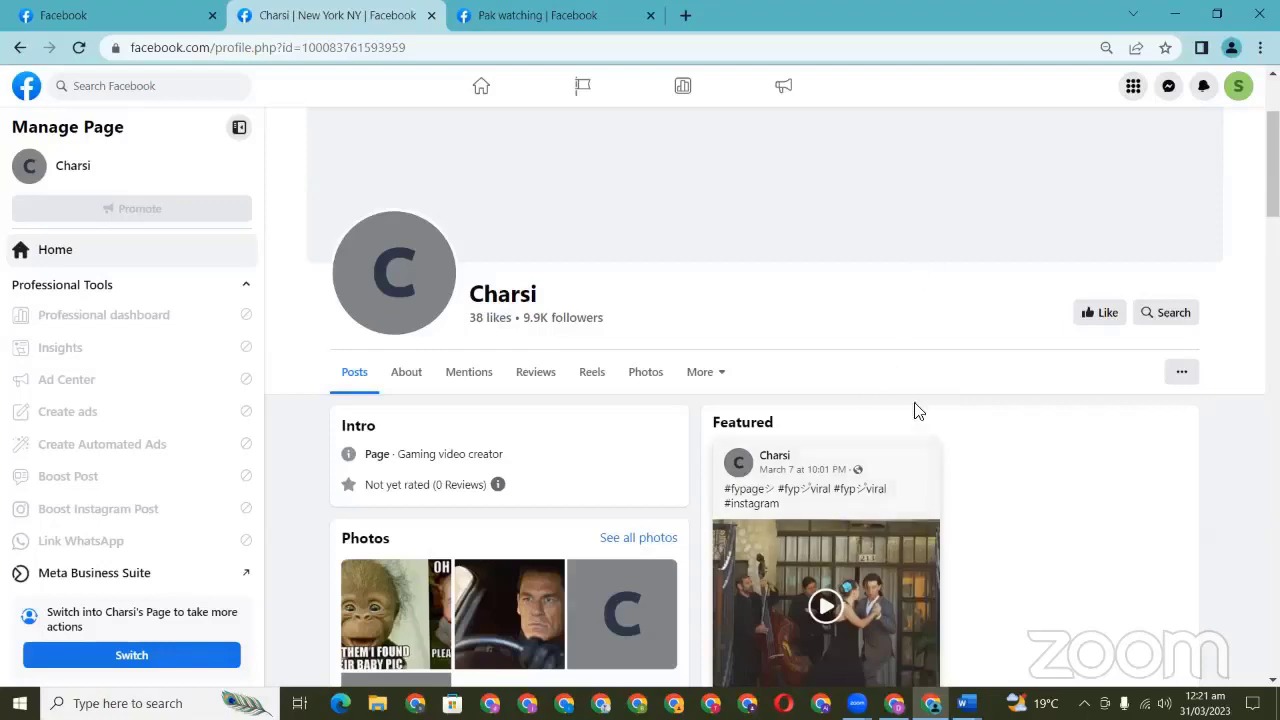
scroll(900, 380, down, 1)
scroll(885, 320, up, 3)
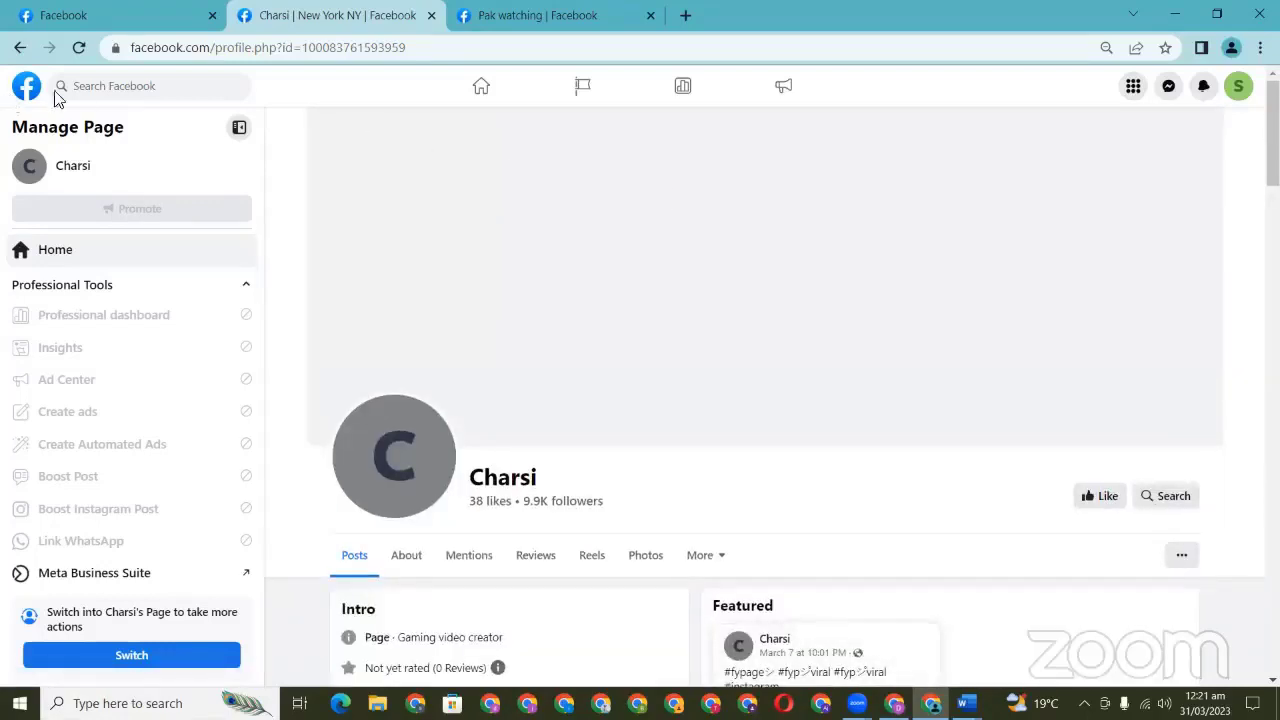
click(29, 90)
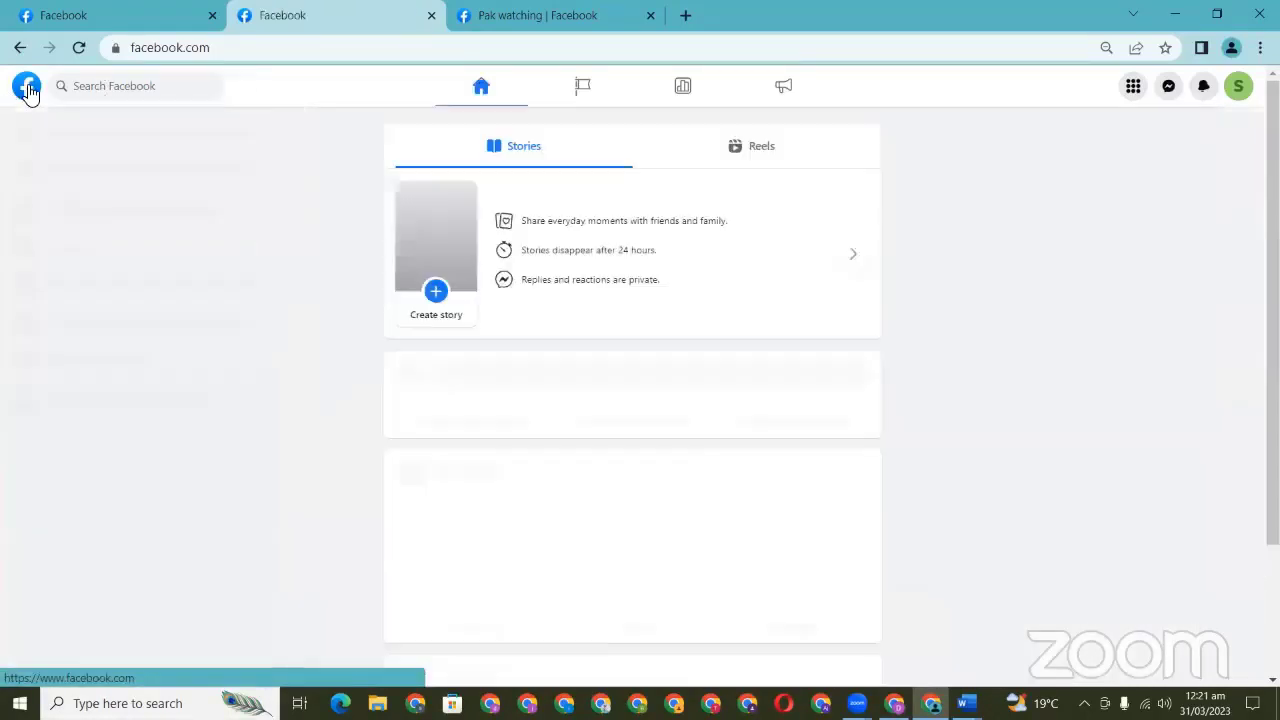
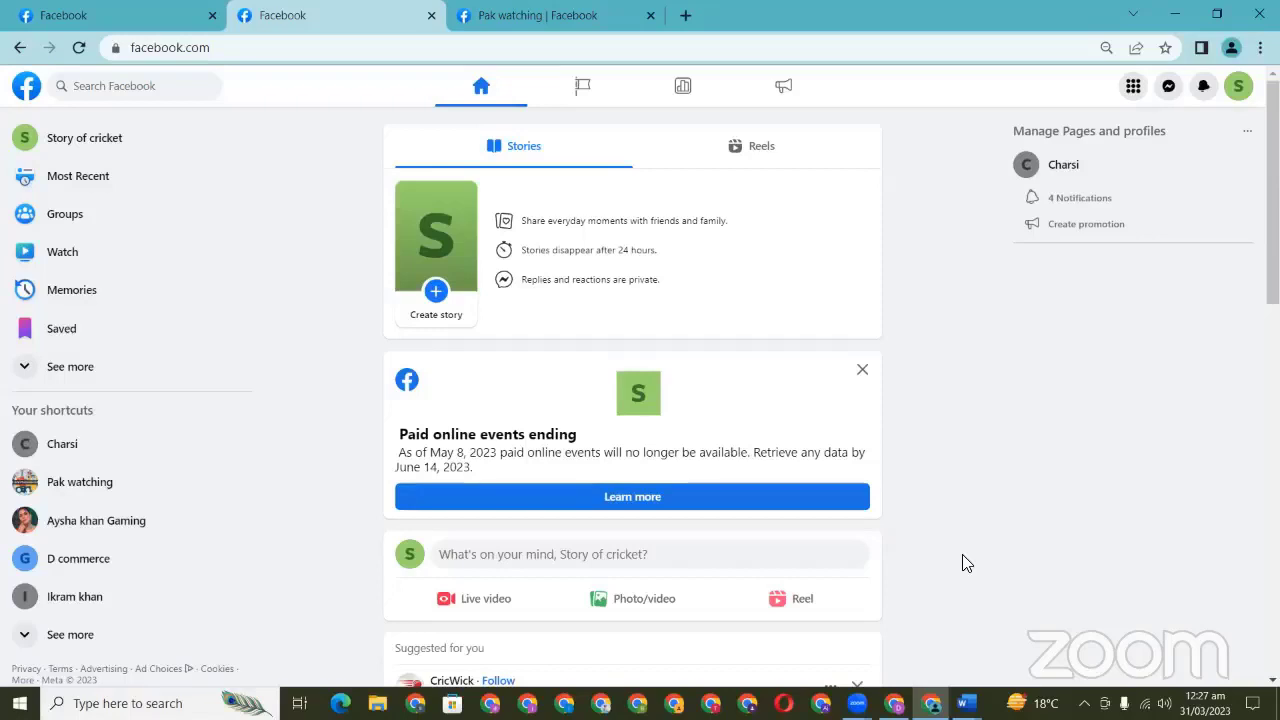
- Bring the Word document to the front, then return to the Facebook browser window
mouse_move(894, 703)
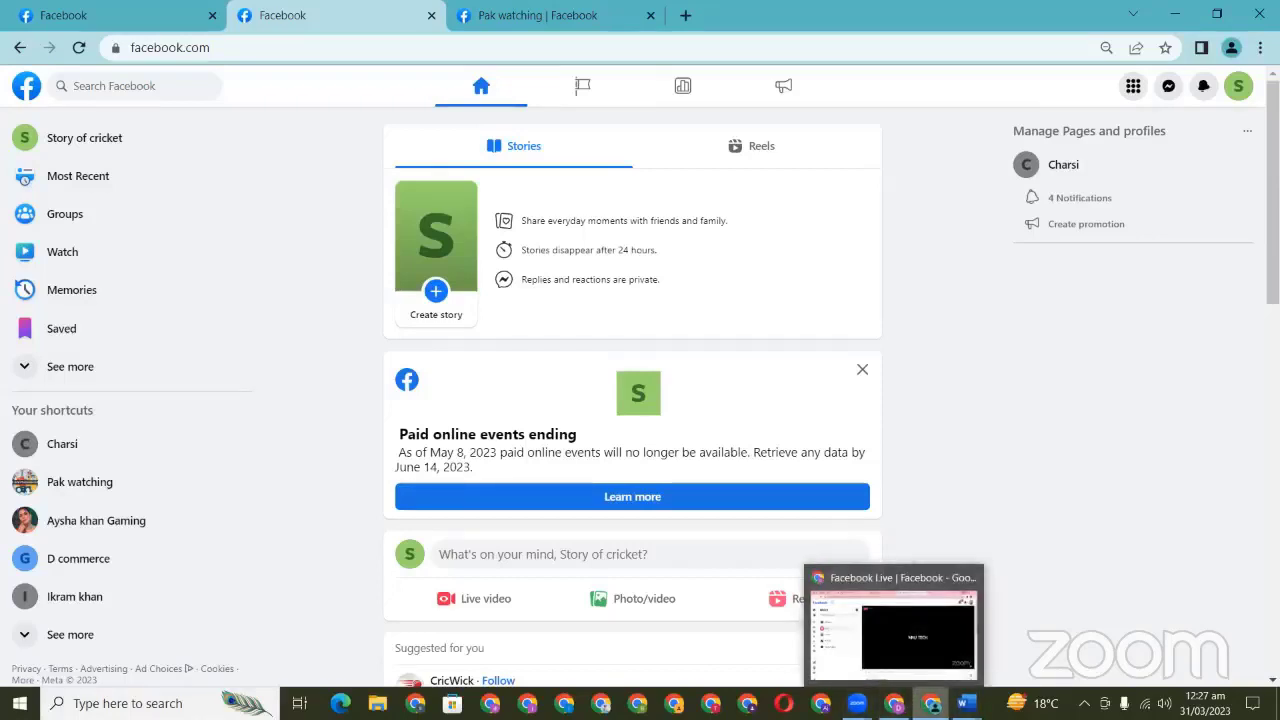
click(964, 703)
click(931, 703)
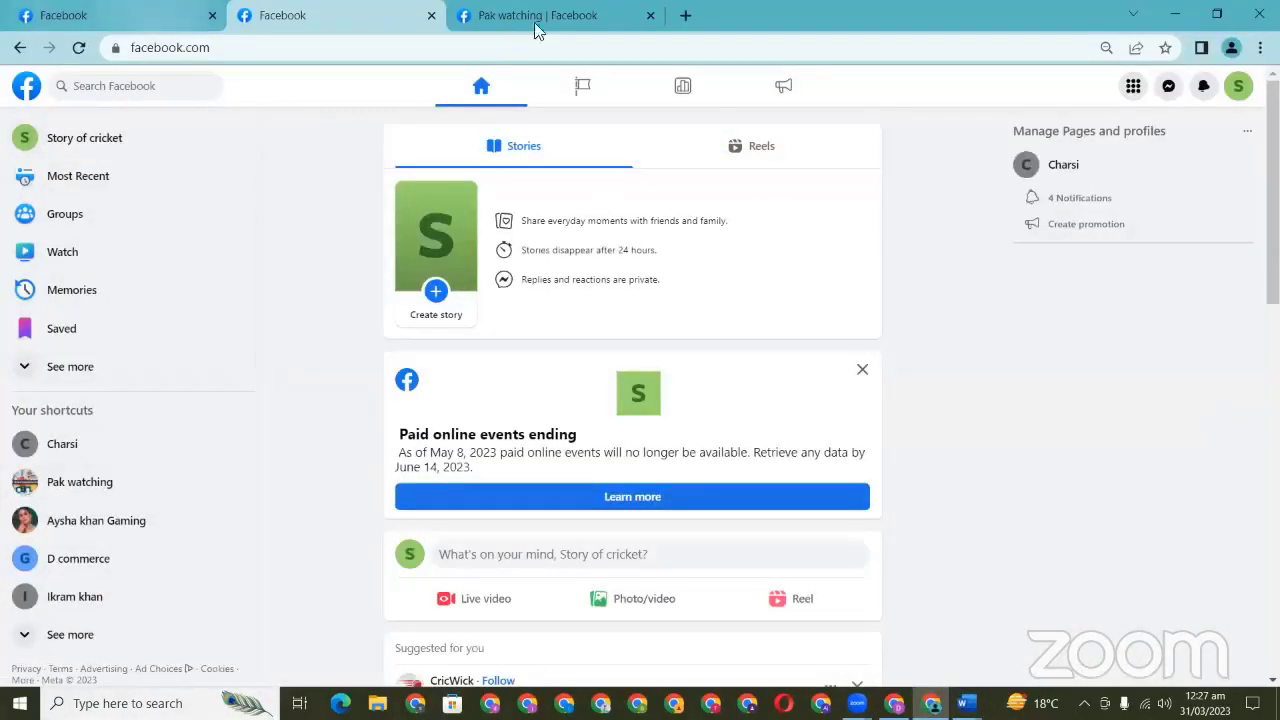
- Open Creator Studio in a new tab and go to Monetization's Payout settings
click(686, 16)
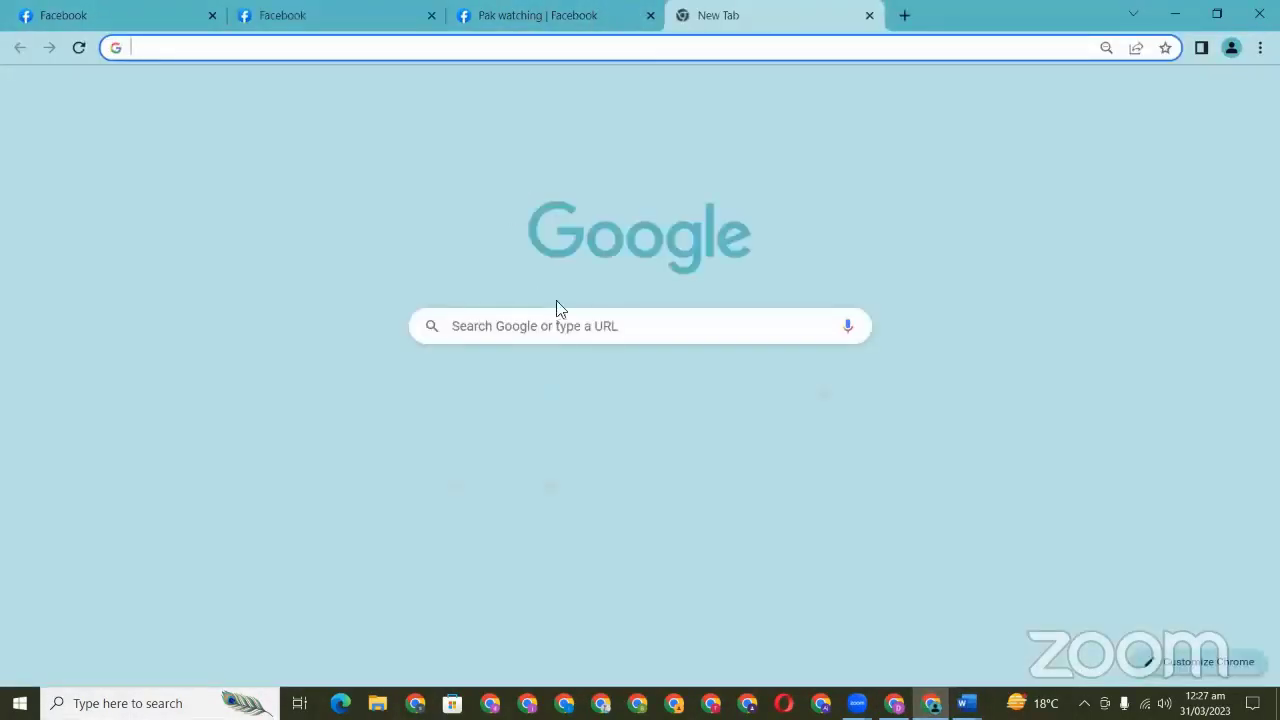
click(462, 408)
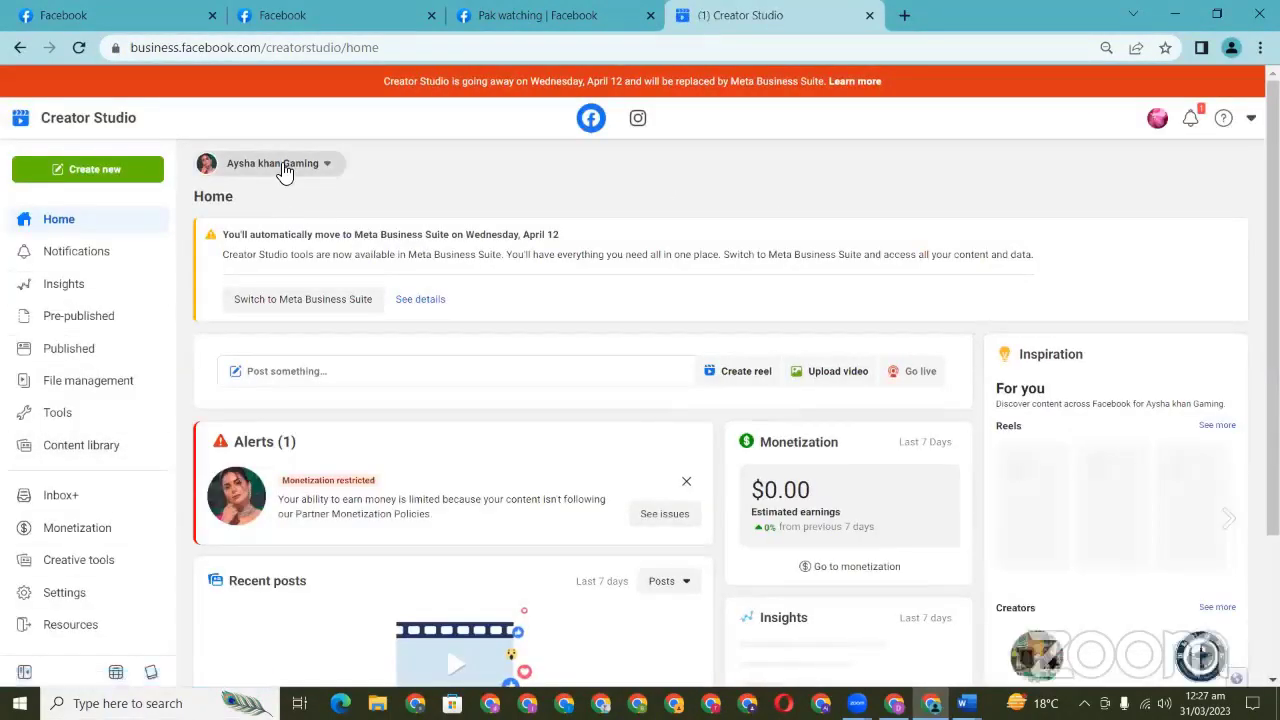
scroll(100, 443, down, 1)
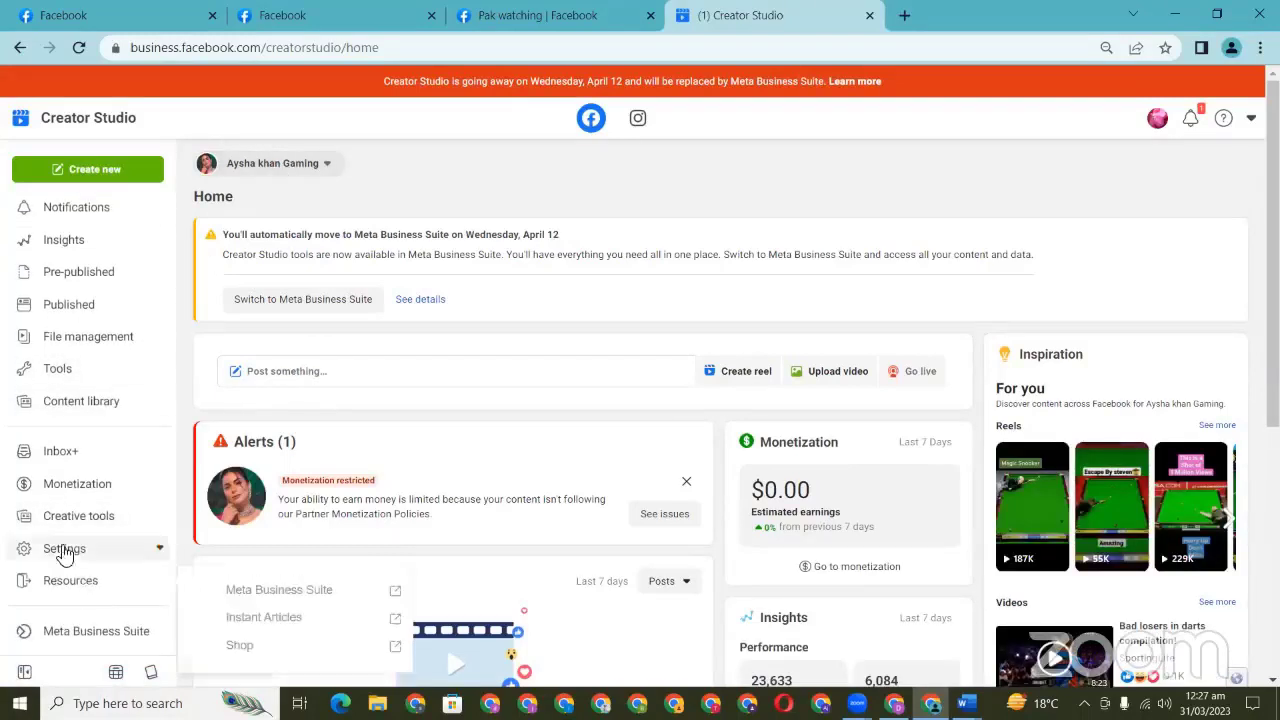
click(96, 490)
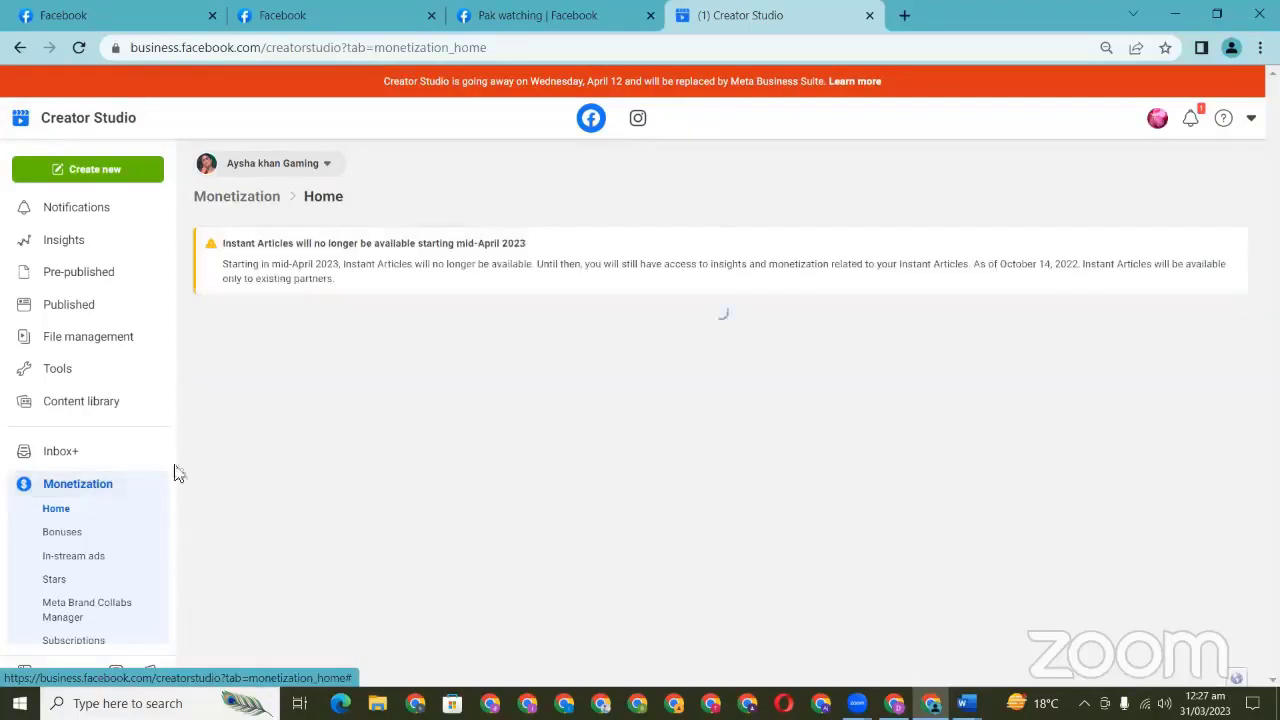
scroll(80, 480, down, 2)
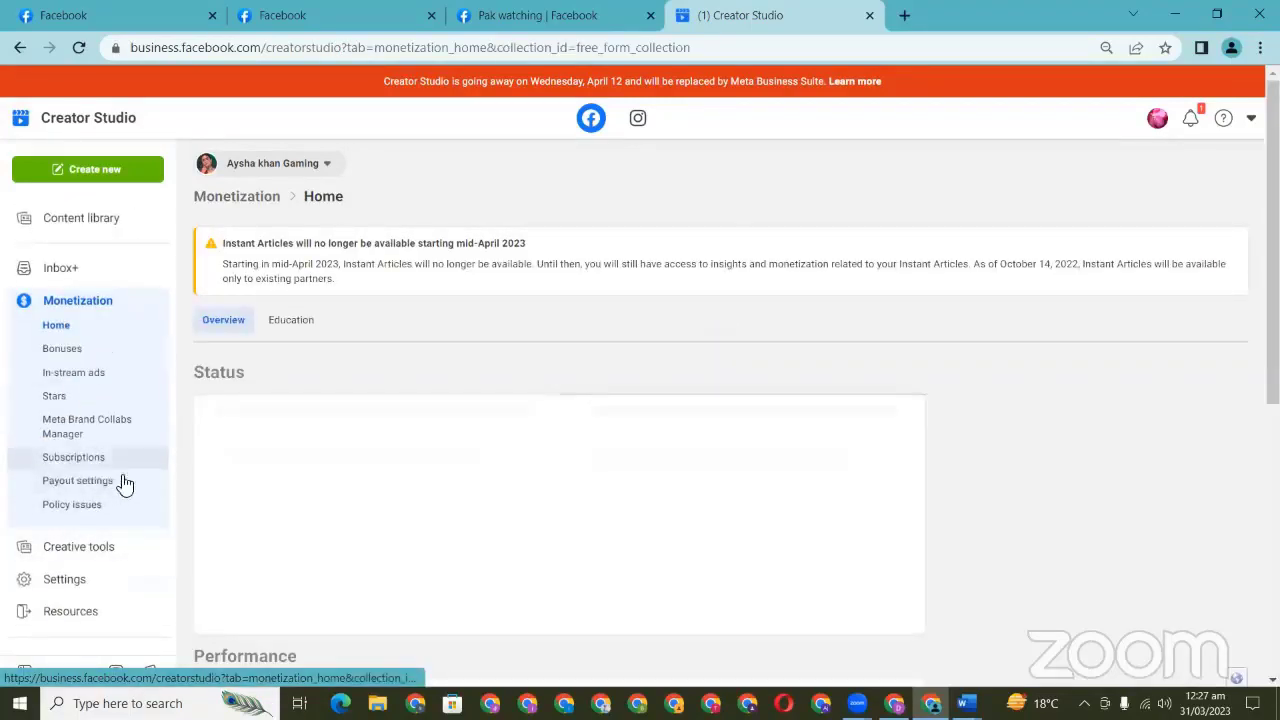
click(86, 488)
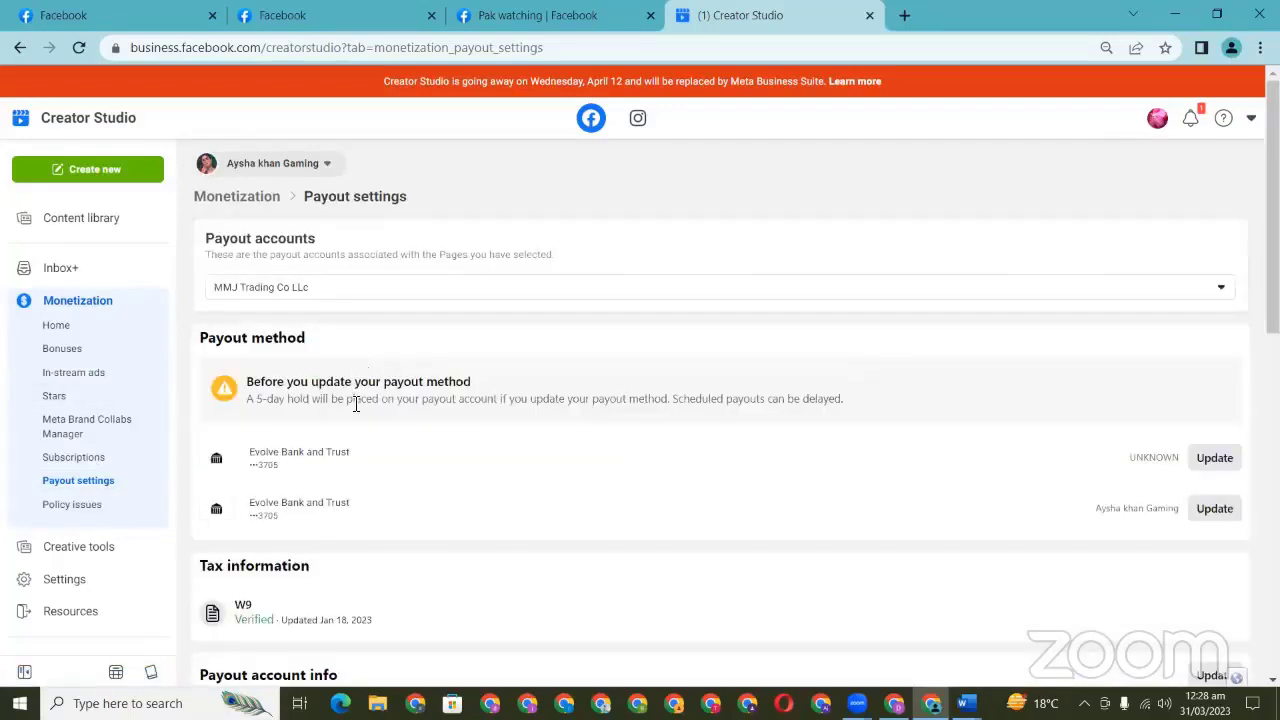
- Review the payout accounts, W9 tax info and admins, then go to Facebook Payouts transactions
scroll(434, 403, down, 7)
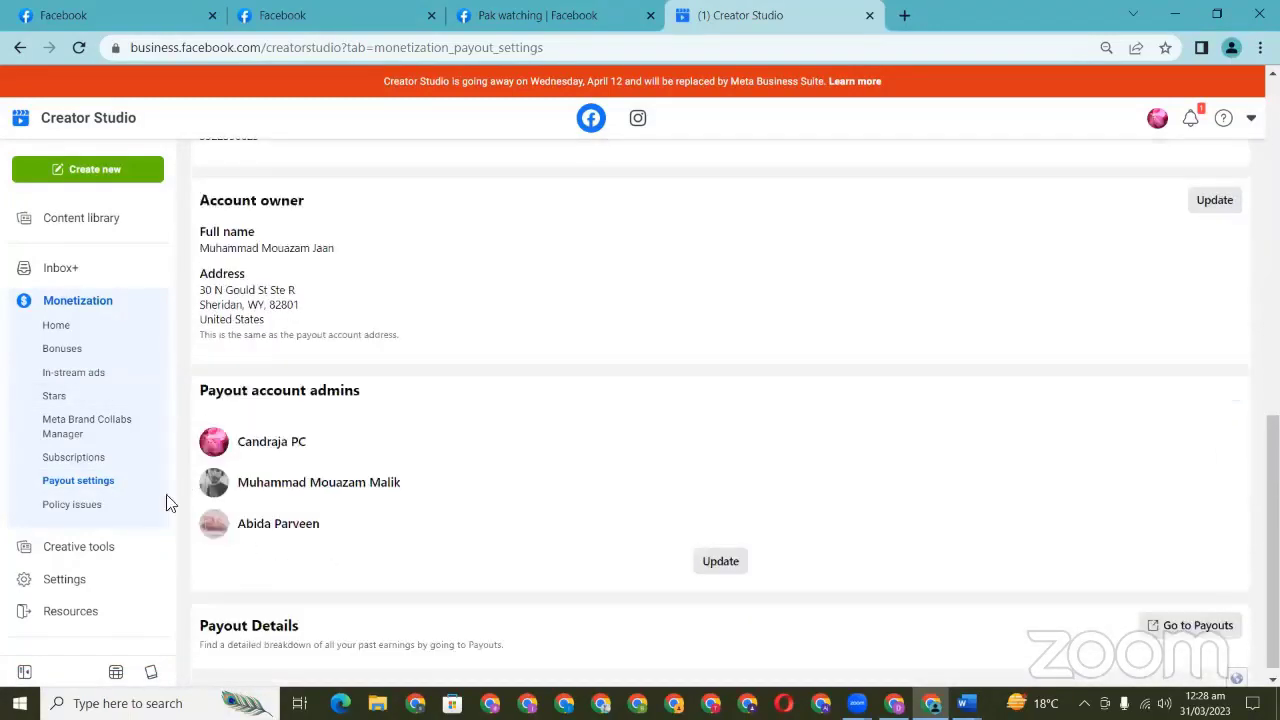
scroll(278, 433, up, 4)
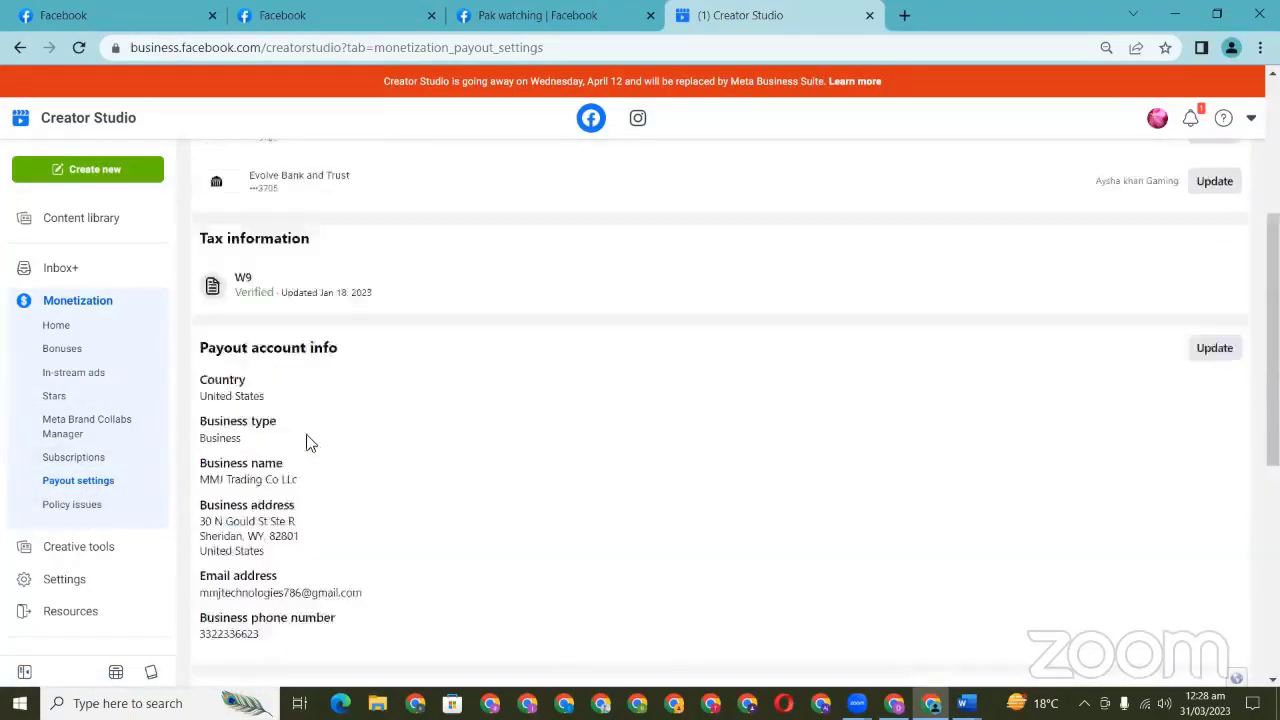
scroll(90, 402, up, 1)
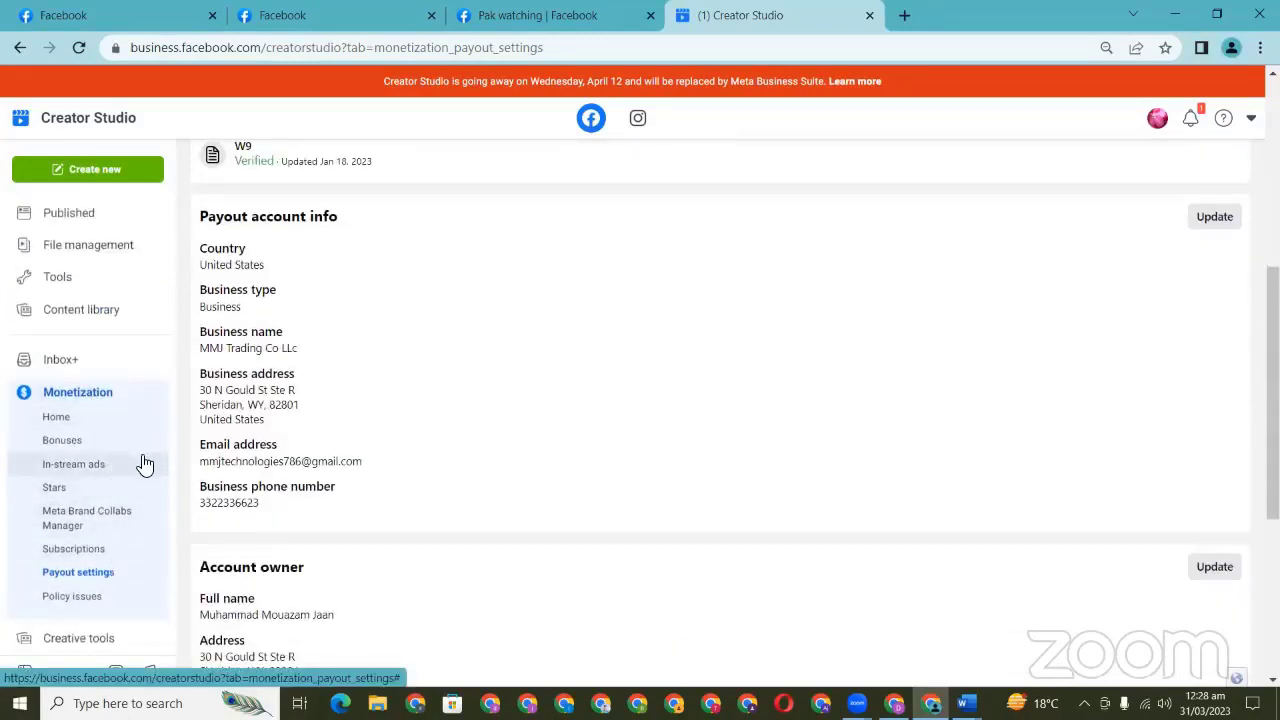
scroll(1000, 463, down, 4)
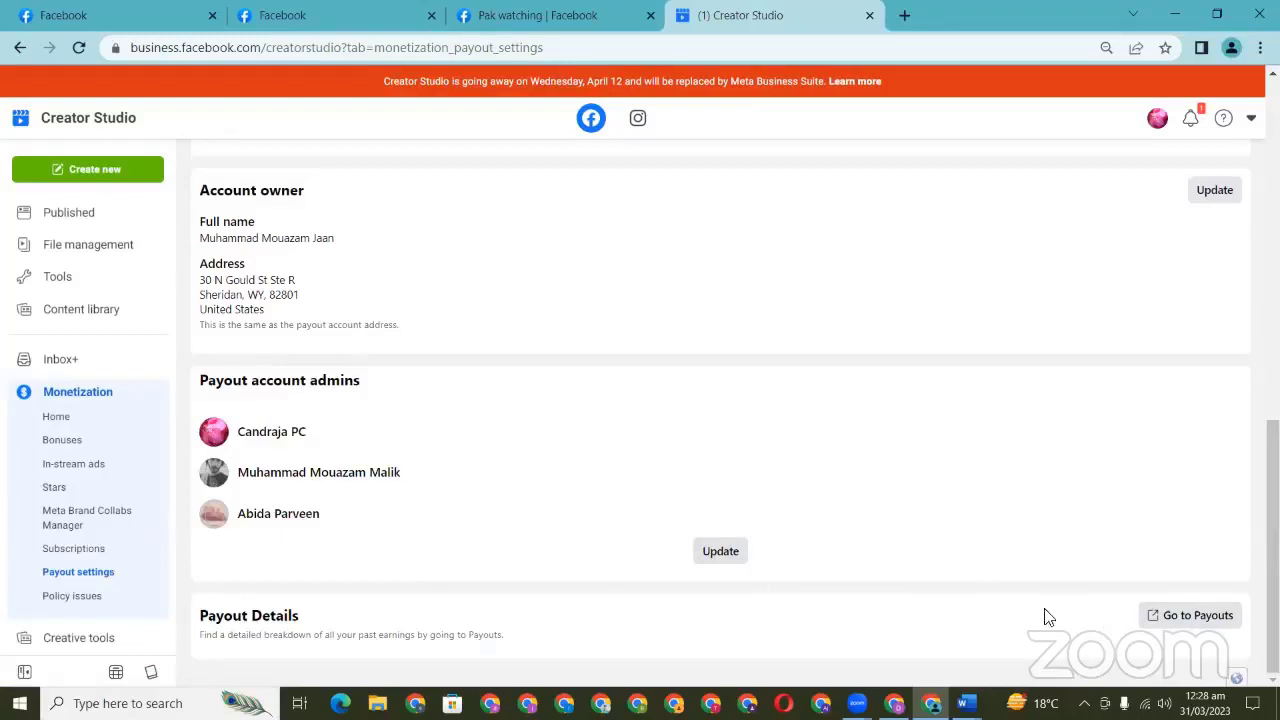
scroll(337, 391, up, 1)
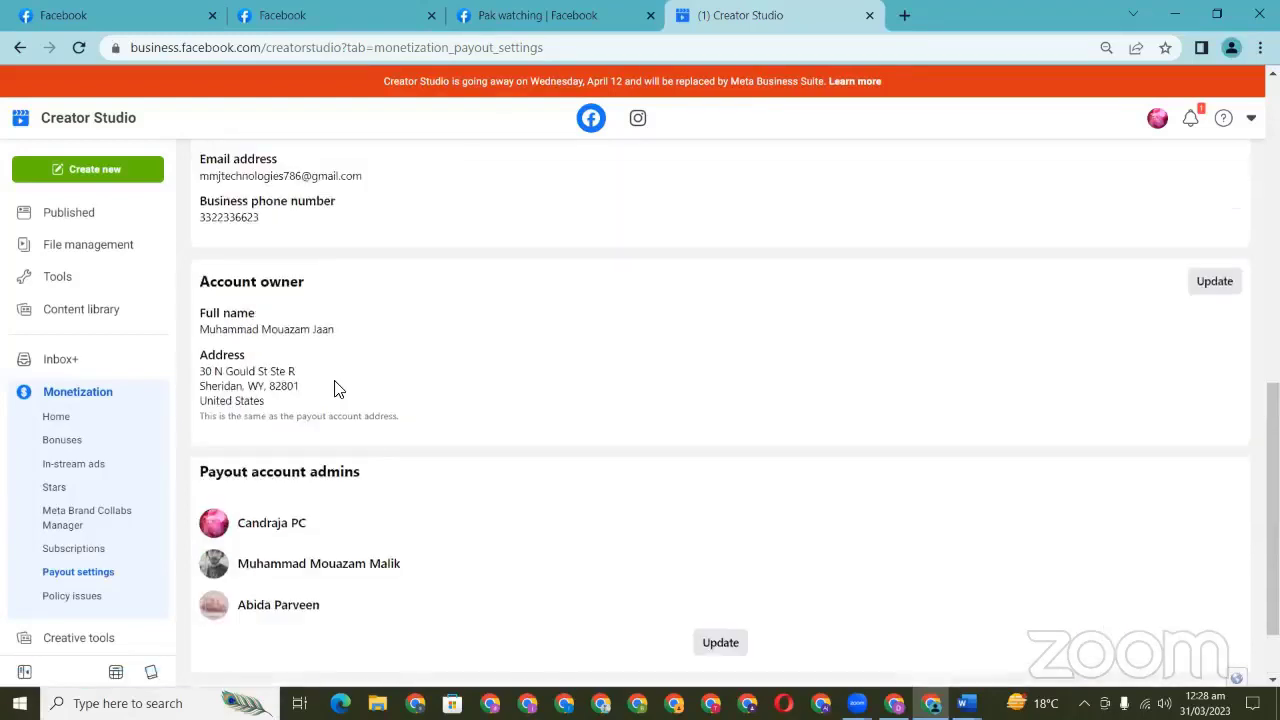
scroll(335, 385, up, 3)
scroll(1090, 480, down, 4)
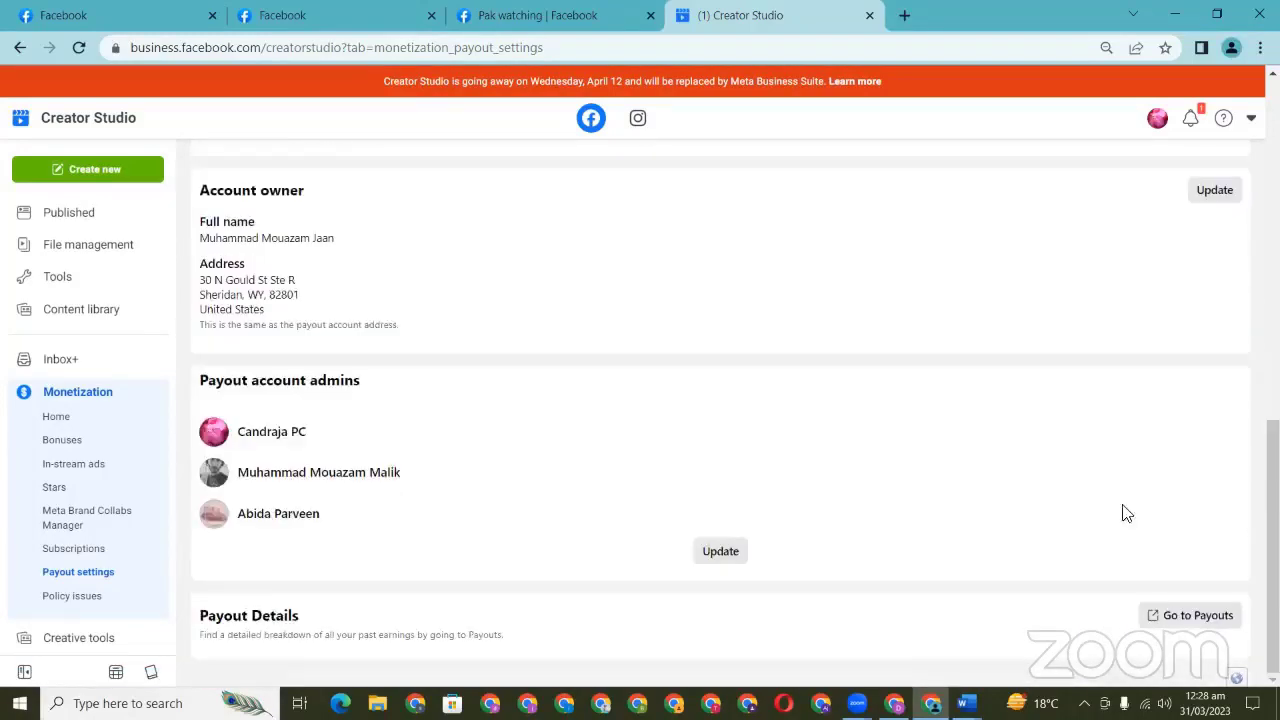
click(1160, 616)
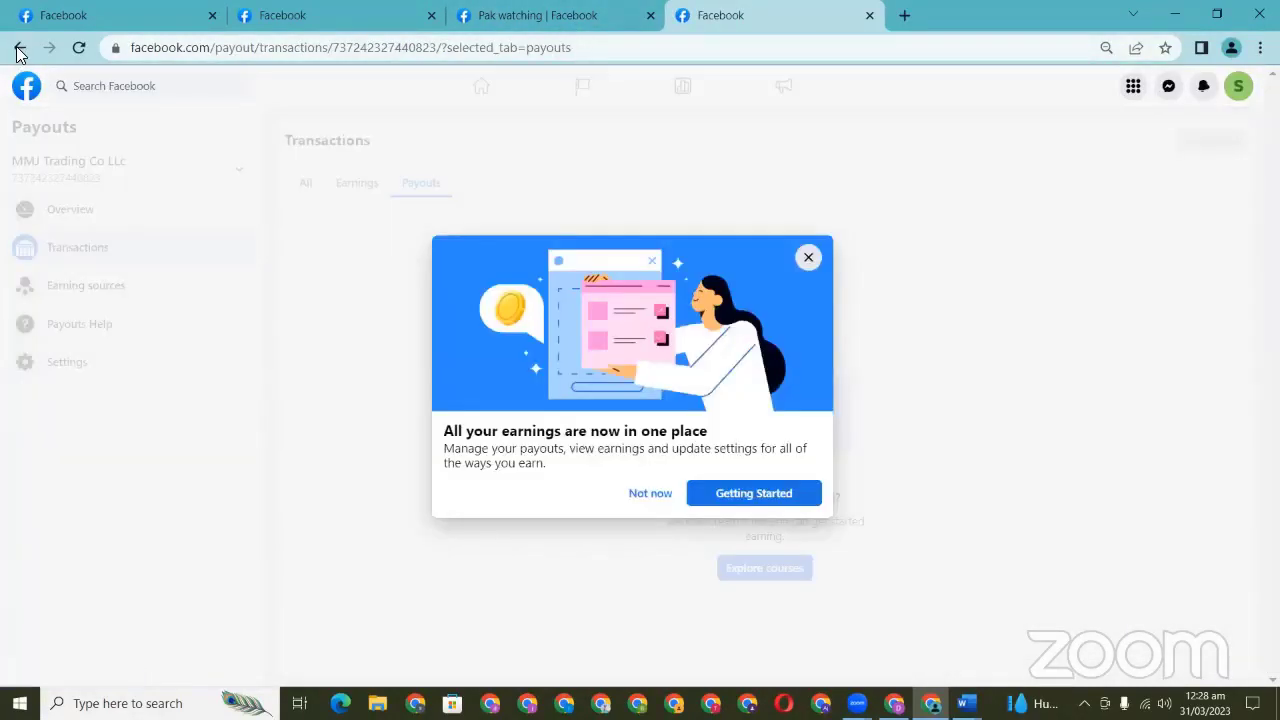
- Dismiss the earnings popup, show Earnings, and switch to the first, then MMJ TECHNOLOGIES LTD account
click(808, 257)
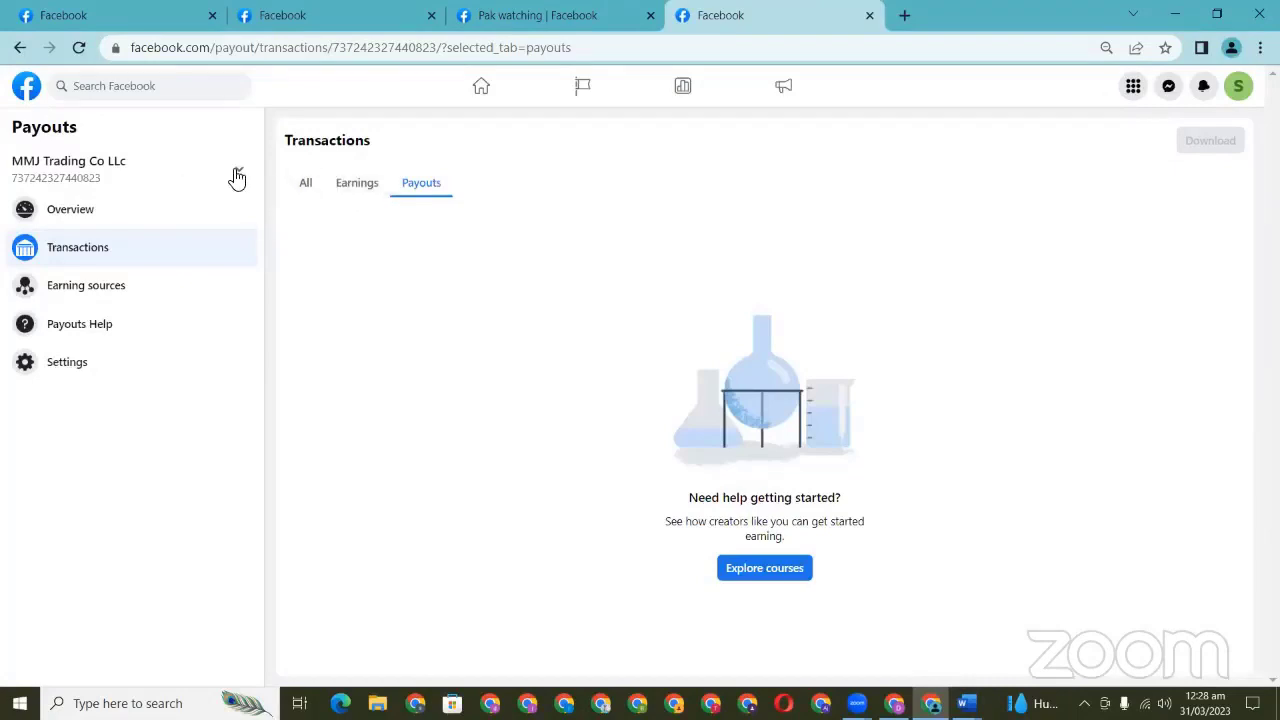
click(364, 186)
click(236, 172)
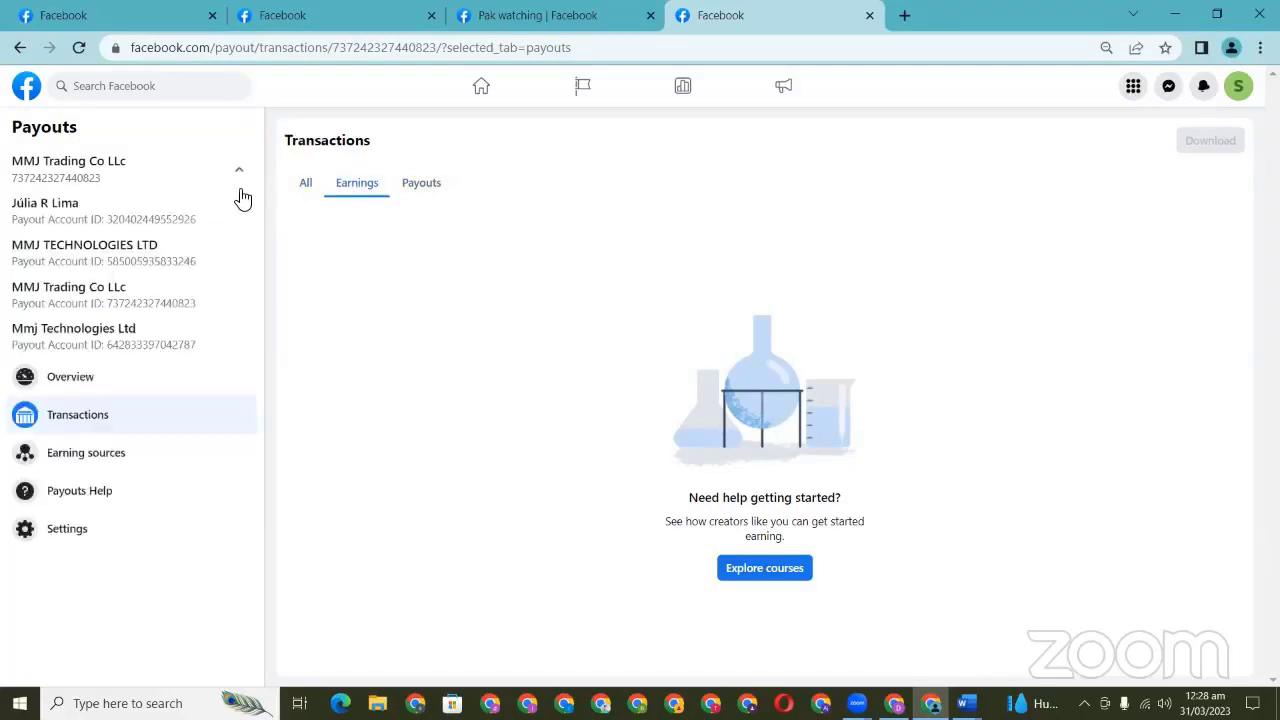
click(152, 208)
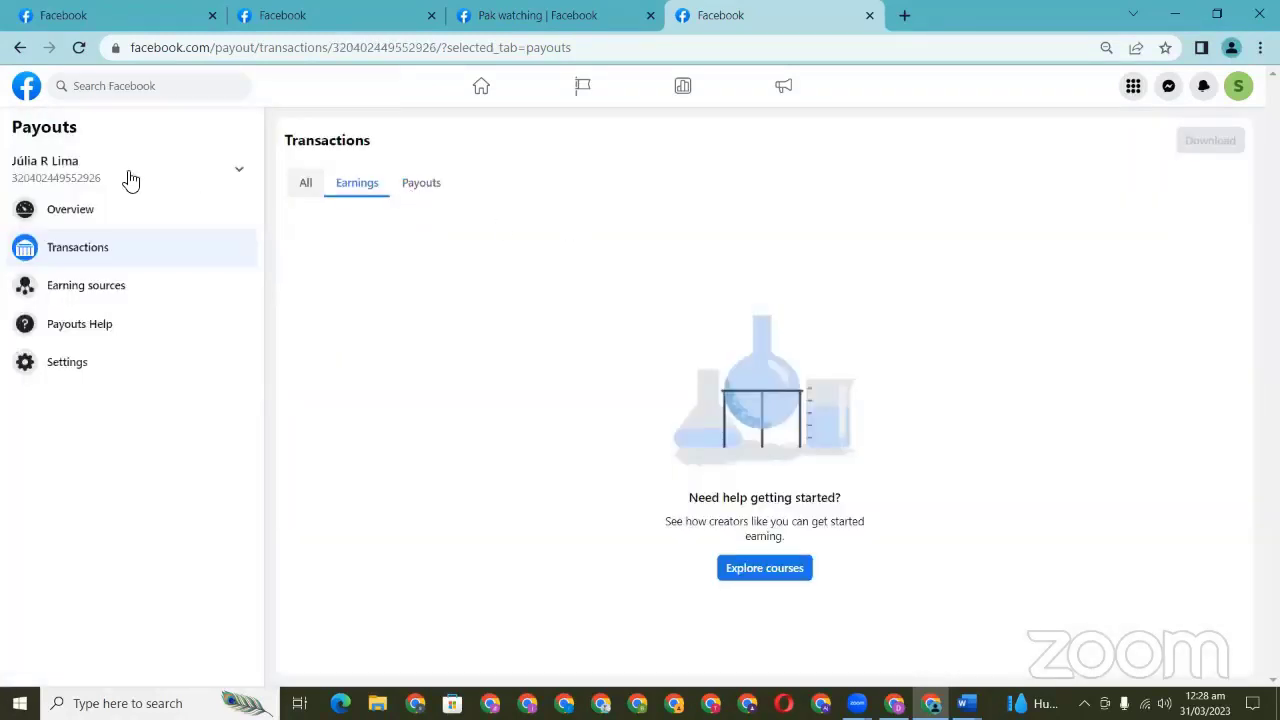
click(206, 175)
click(168, 251)
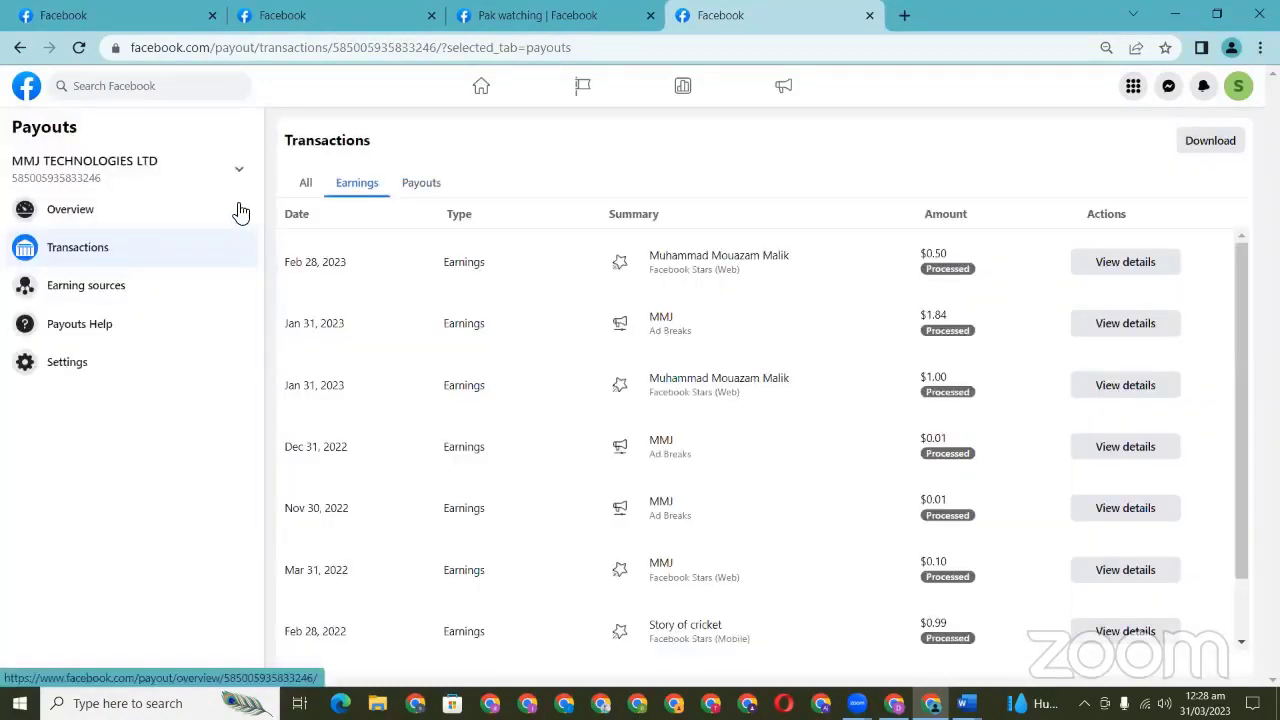
- Switch through MMJ Trading Co LLc, Mmj Technologies Ltd, and back to the first payout account
click(230, 178)
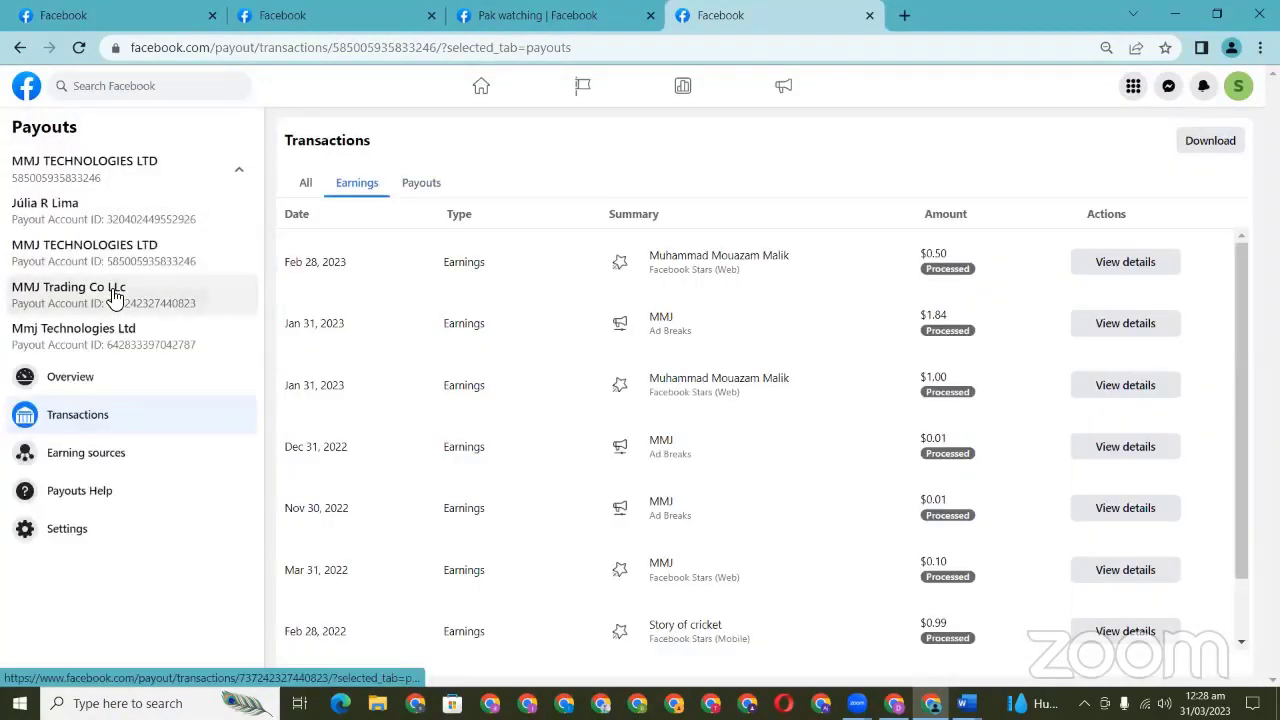
click(115, 296)
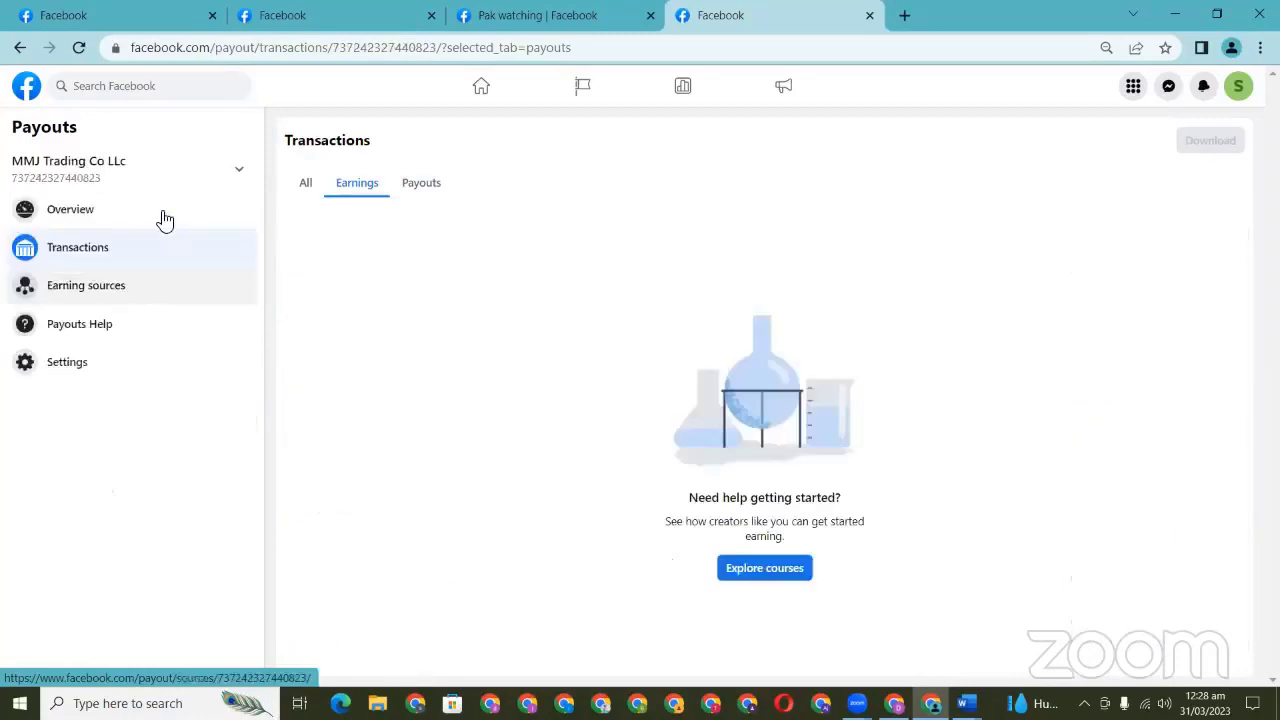
click(208, 182)
click(98, 345)
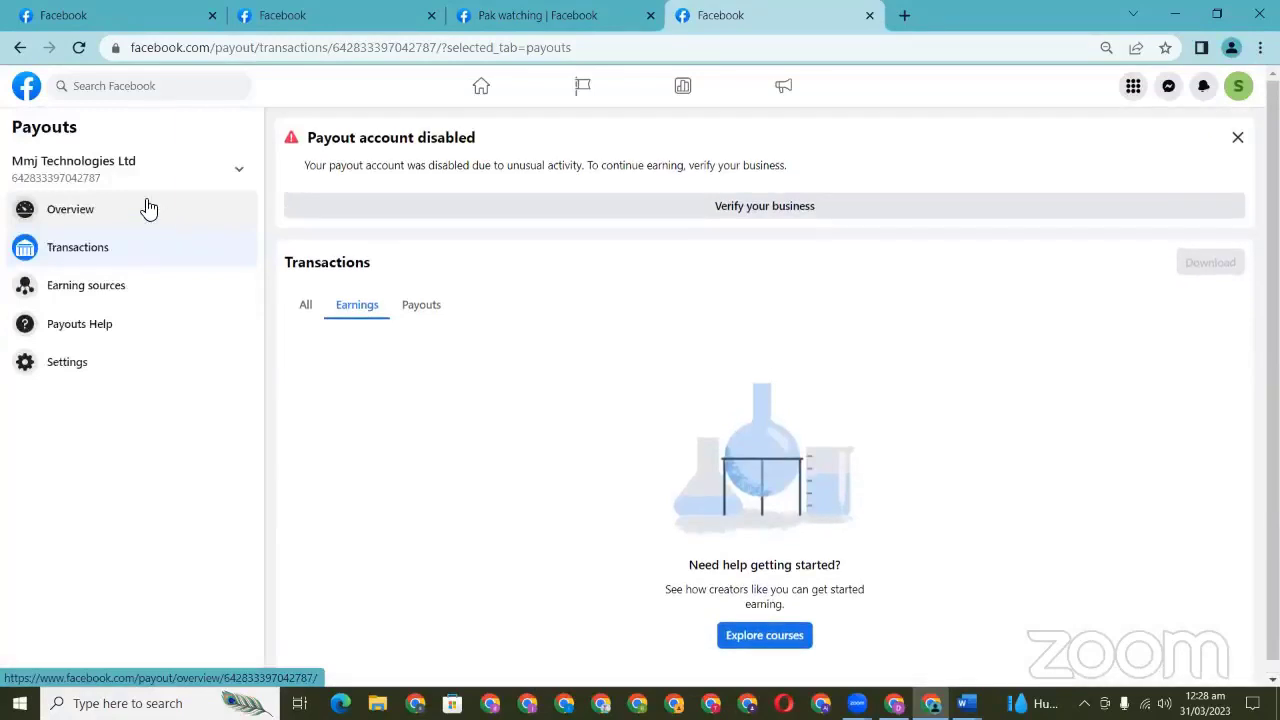
click(180, 170)
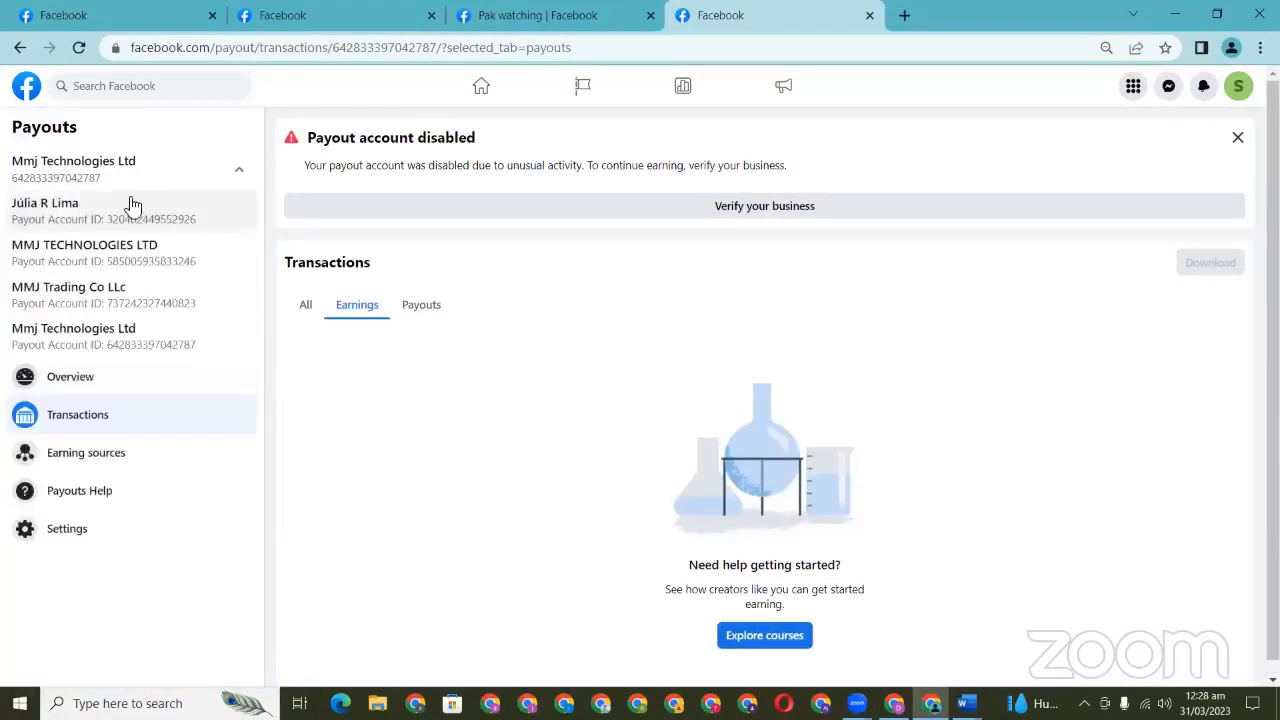
click(78, 176)
click(196, 184)
click(106, 207)
- View All, Payouts and Earnings transactions, then switch to MMJ TECHNOLOGIES LTD and Mmj Technologies Ltd
click(306, 186)
click(420, 188)
click(356, 186)
click(237, 171)
click(123, 260)
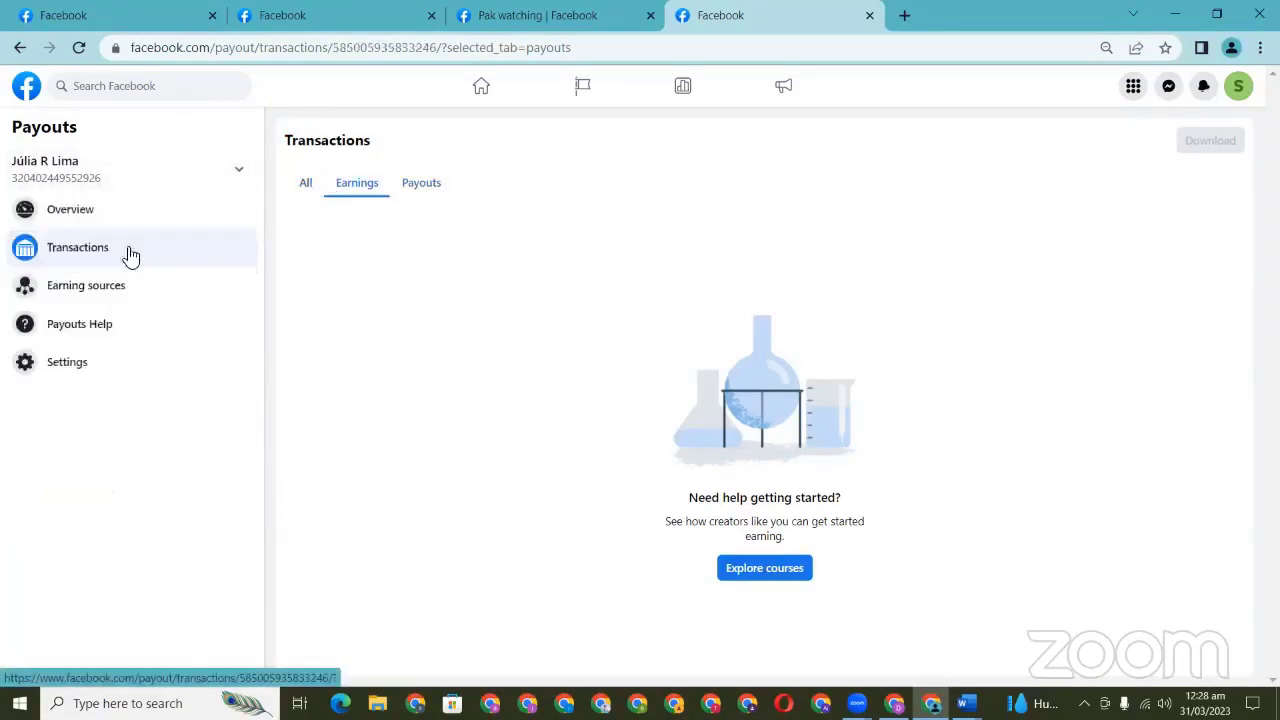
scroll(551, 300, down, 1)
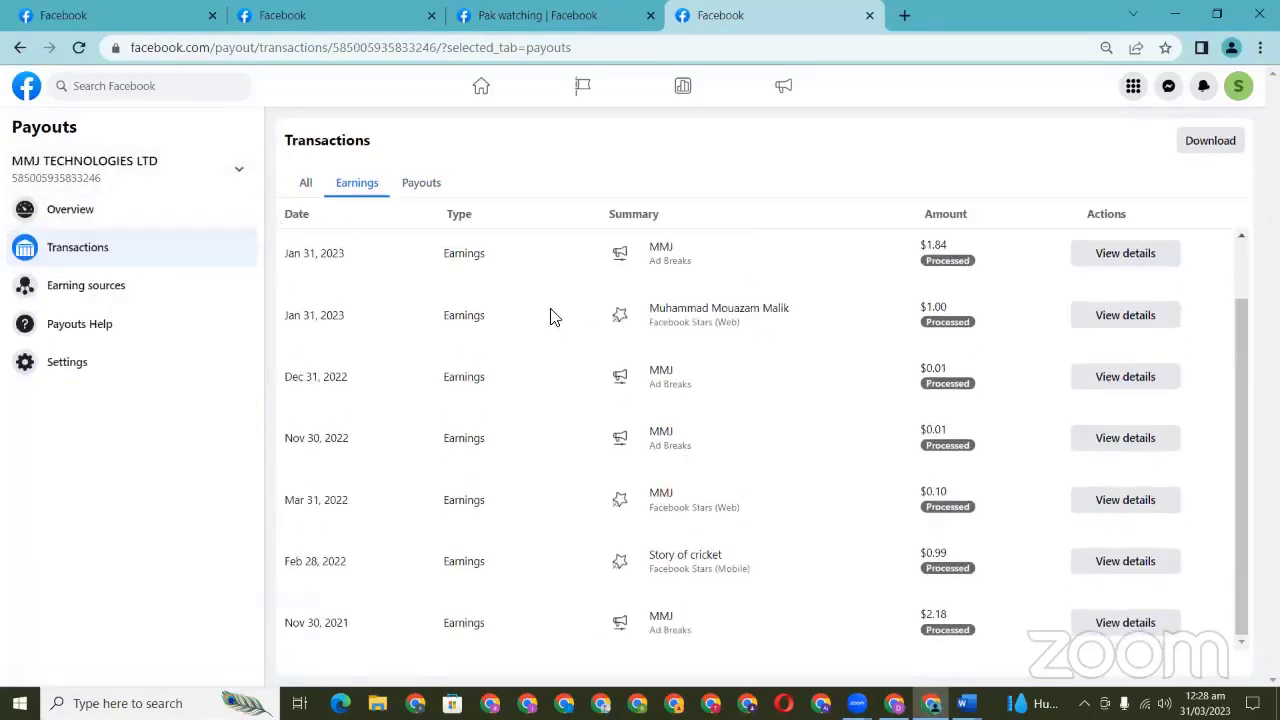
scroll(551, 317, up, 1)
click(237, 168)
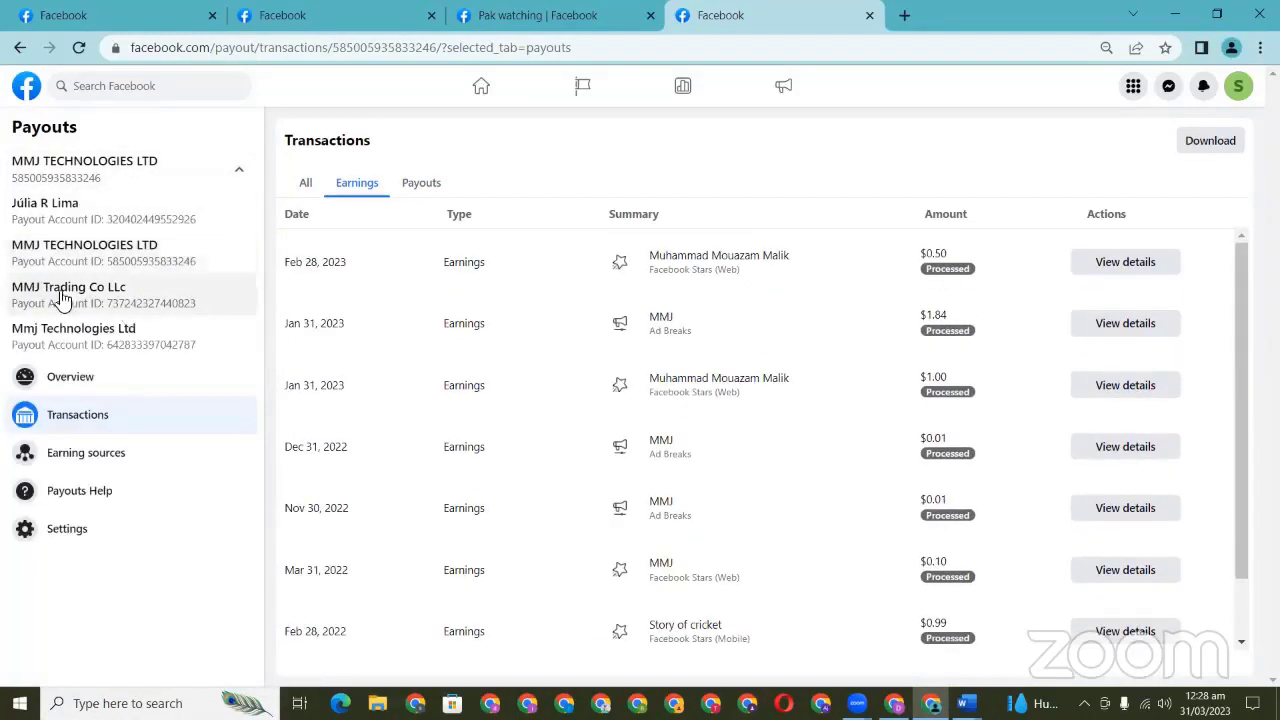
click(165, 350)
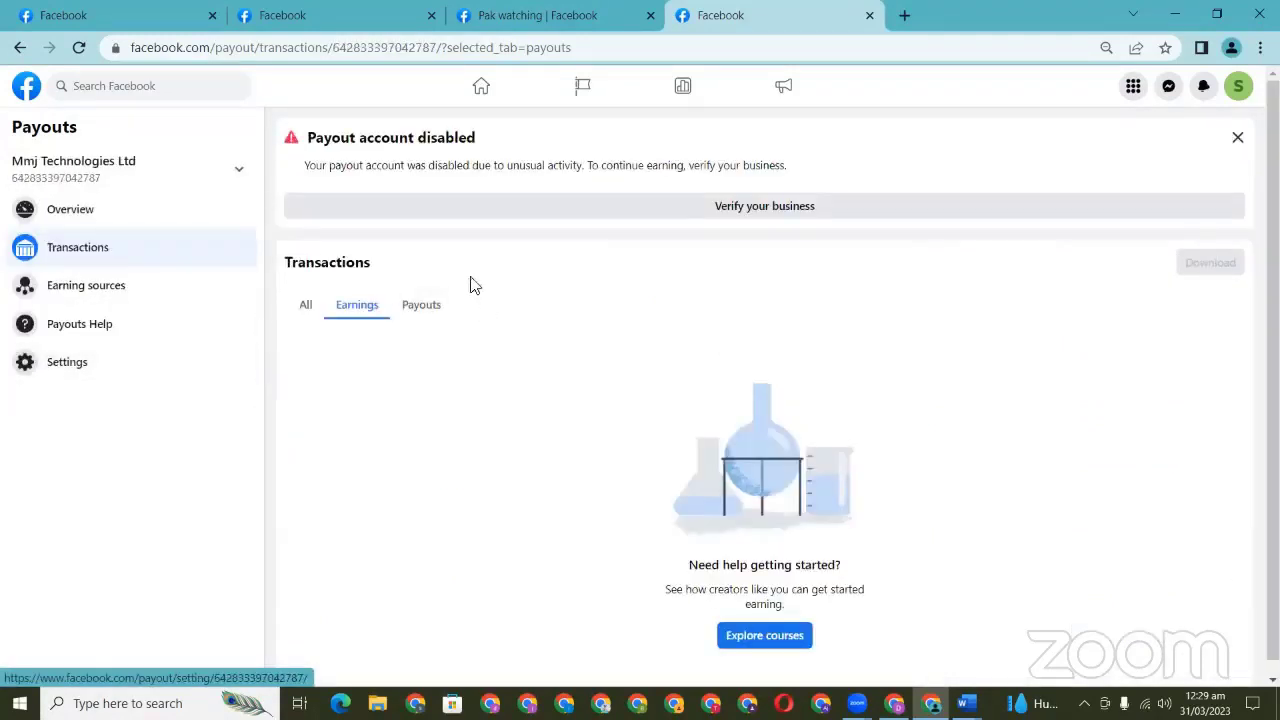
- Glance at the Pak watching page and home feed tabs, then return to the payouts tab
click(514, 22)
click(300, 20)
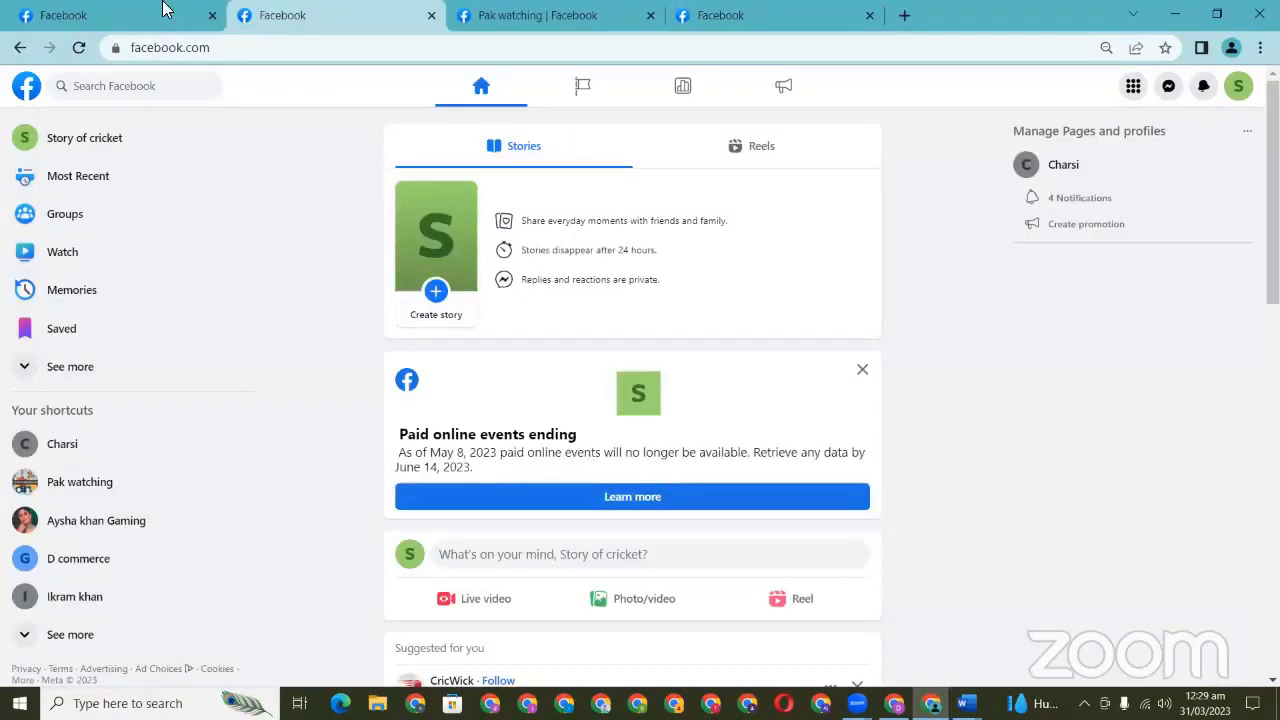
click(723, 15)
click(630, 30)
click(700, 15)
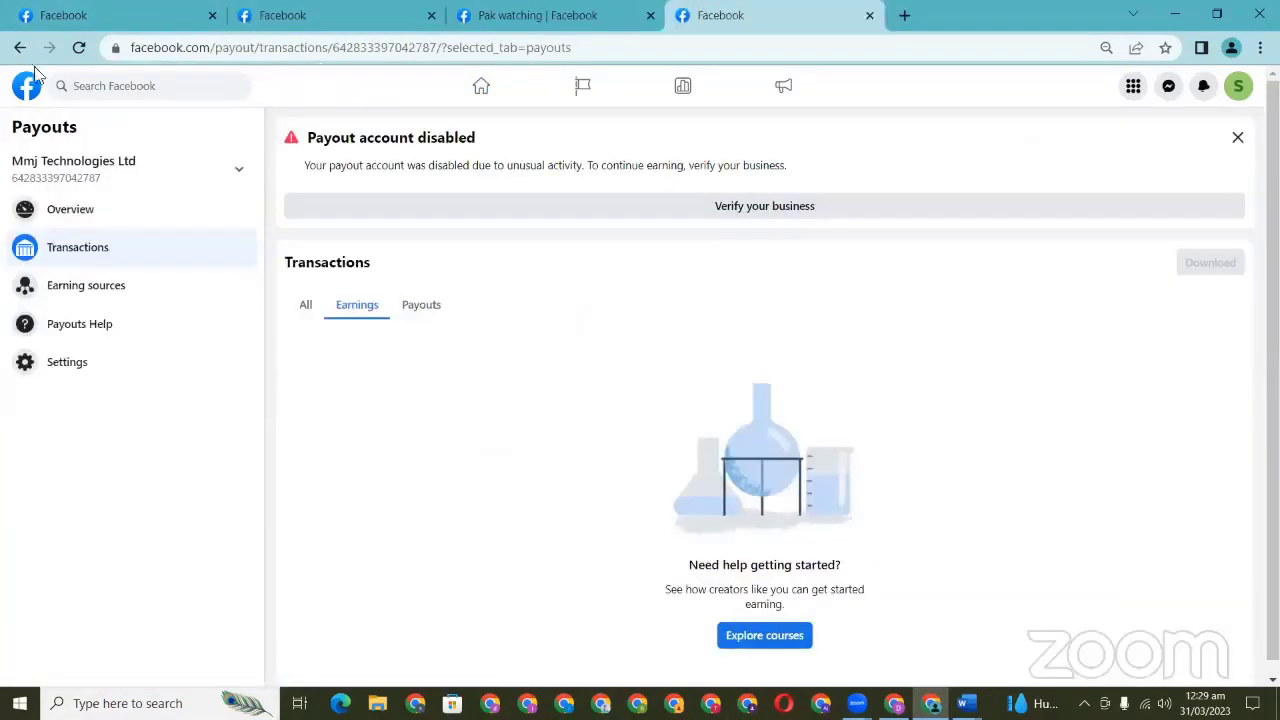
- Step back through earlier payout pages until MMJ Trading Co LLc's Payouts transactions show
click(19, 47)
click(14, 50)
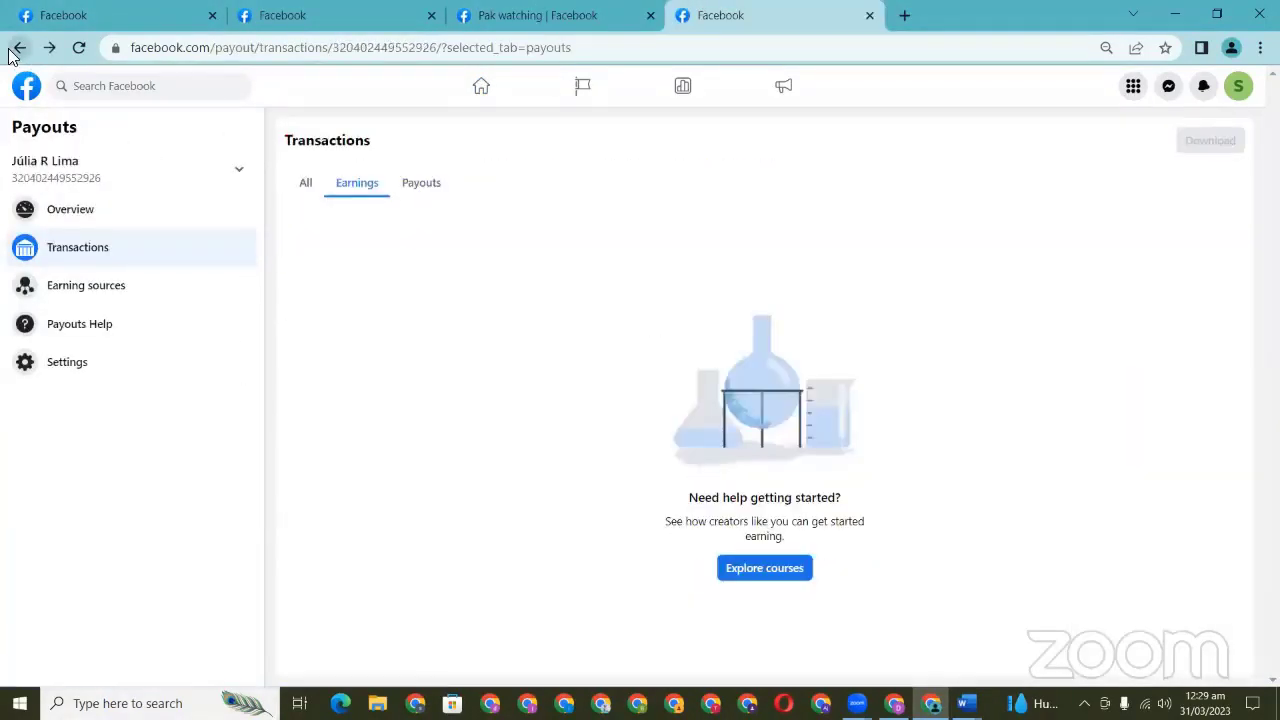
click(108, 295)
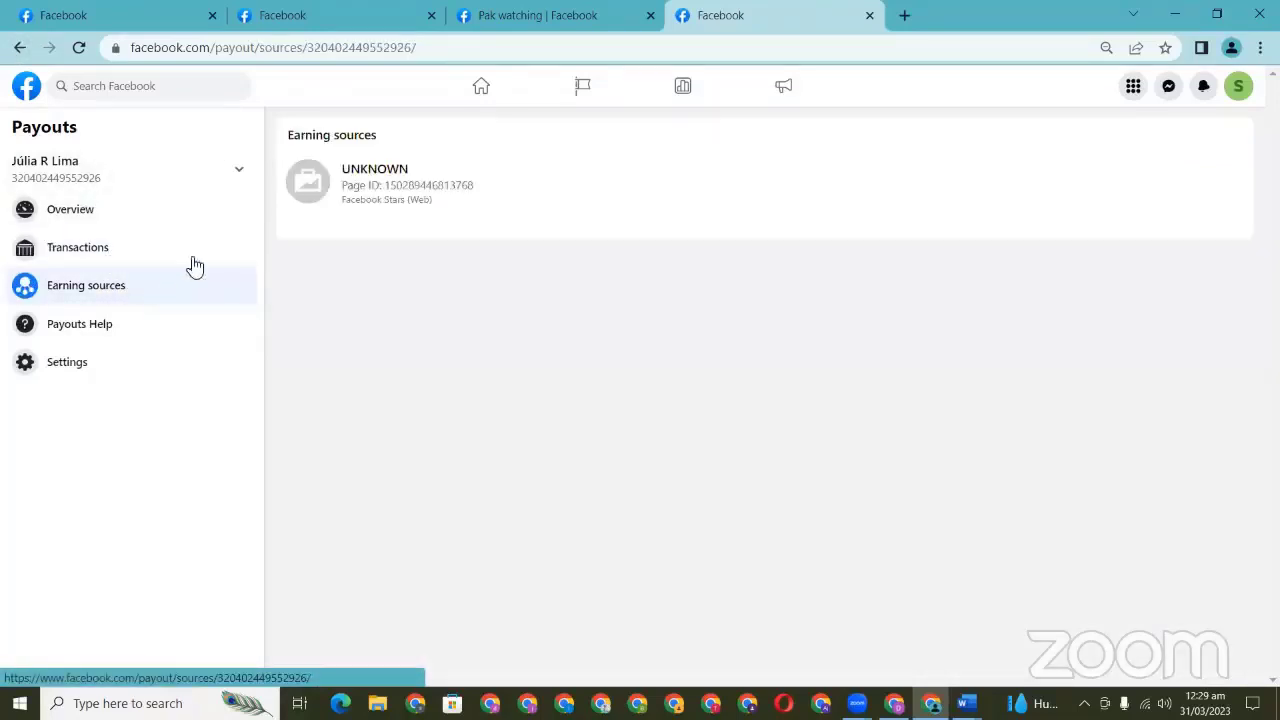
click(16, 50)
click(19, 47)
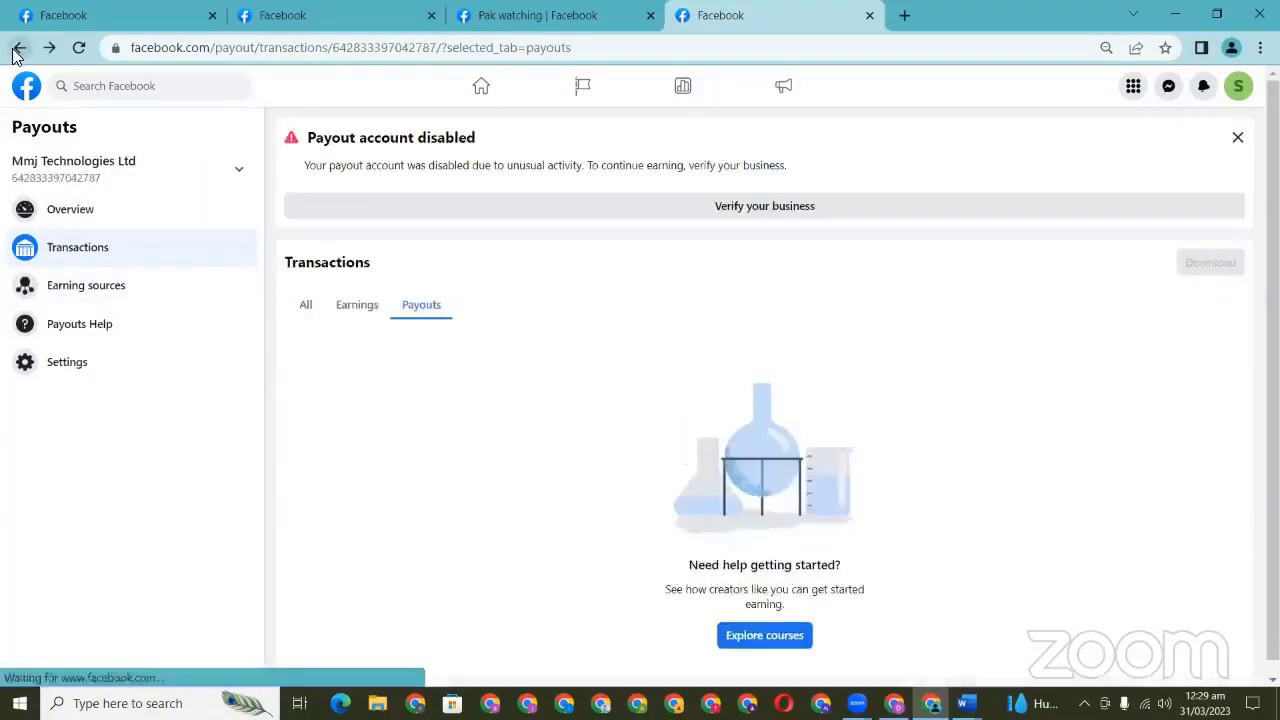
click(19, 47)
click(19, 47)
click(14, 50)
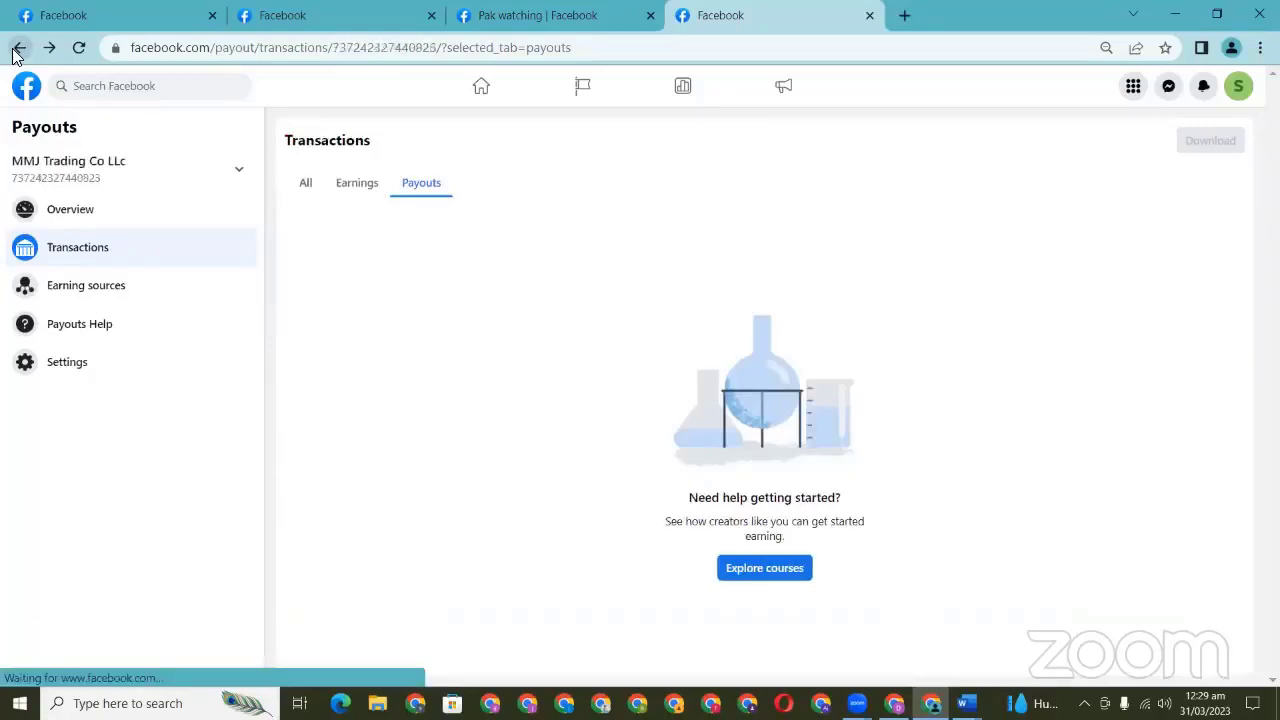
click(14, 50)
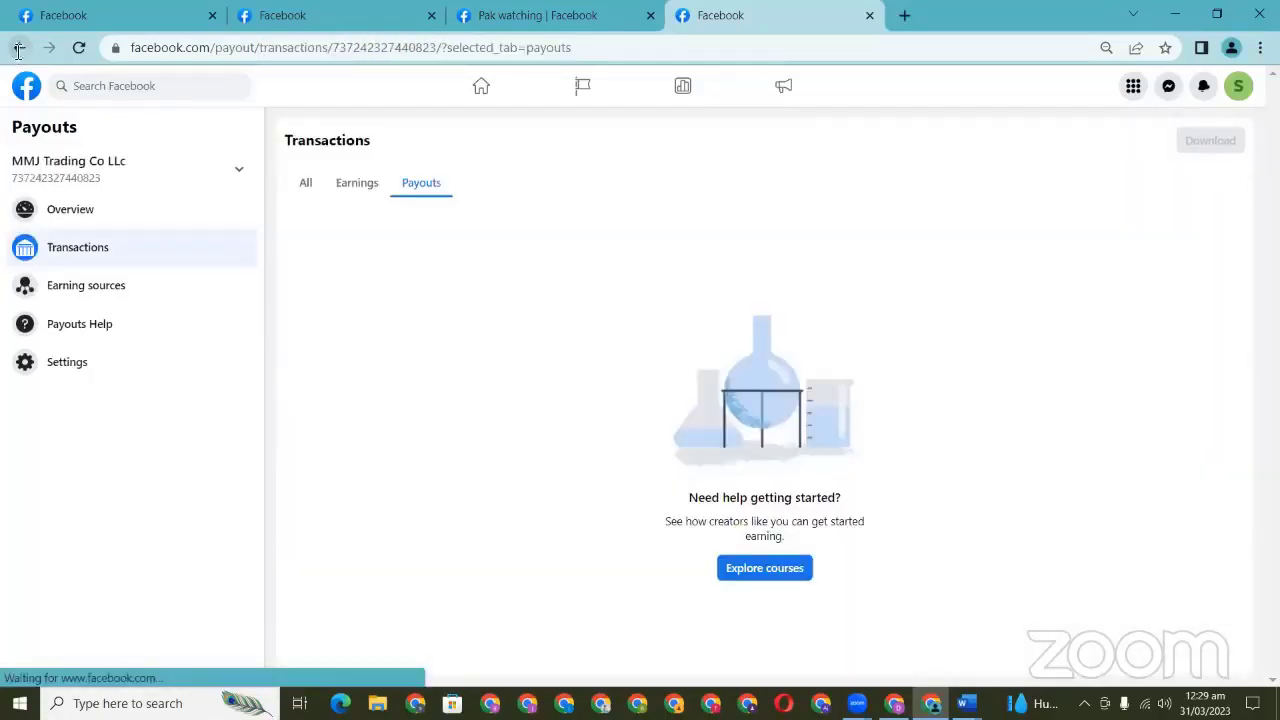
click(904, 15)
- Open Creator Studio home with its Monetization restricted alert, then bring up Windows search
click(454, 430)
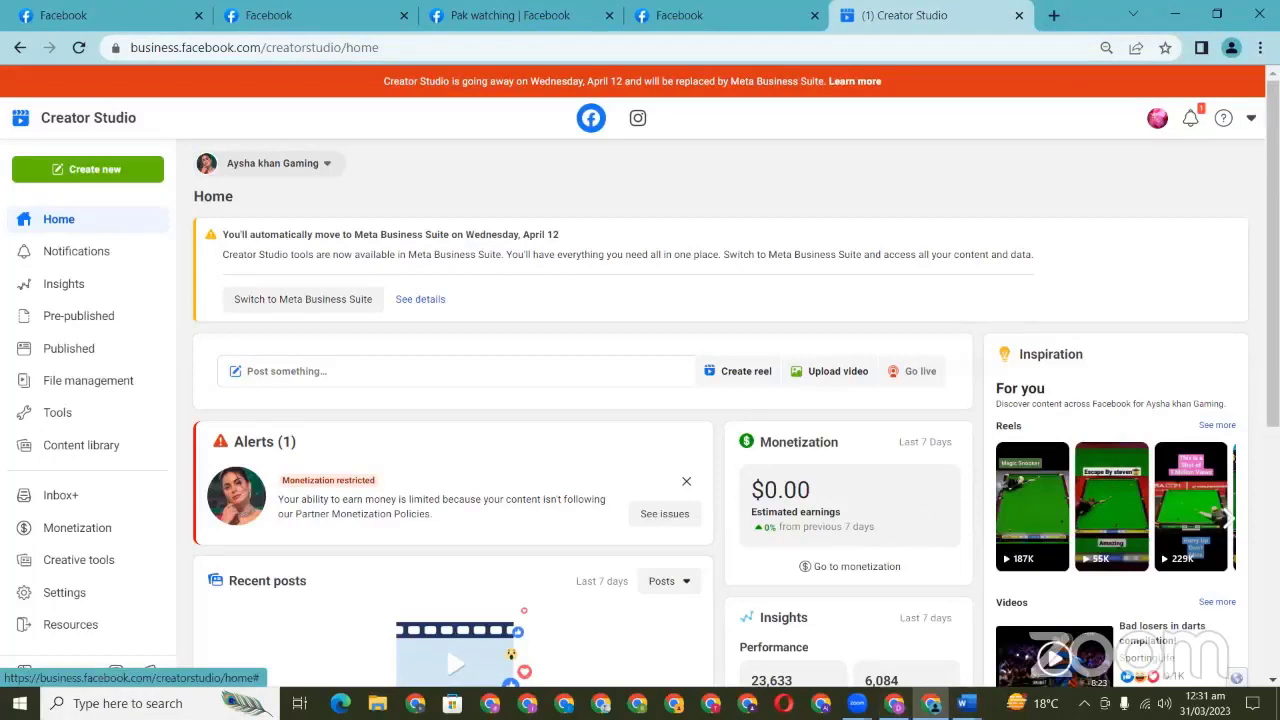
click(166, 694)
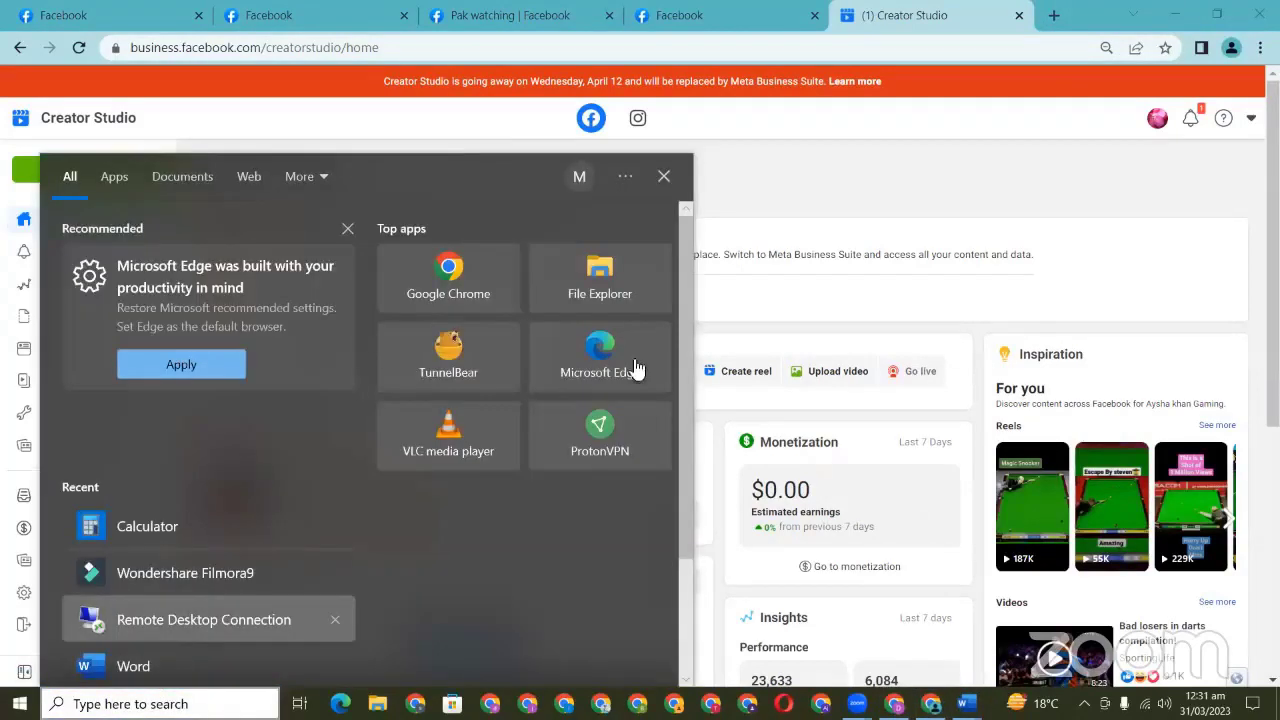
- Connect via Remote Desktop and view Meta Business Suite's Monetization overview on the remote browser
click(180, 620)
click(707, 309)
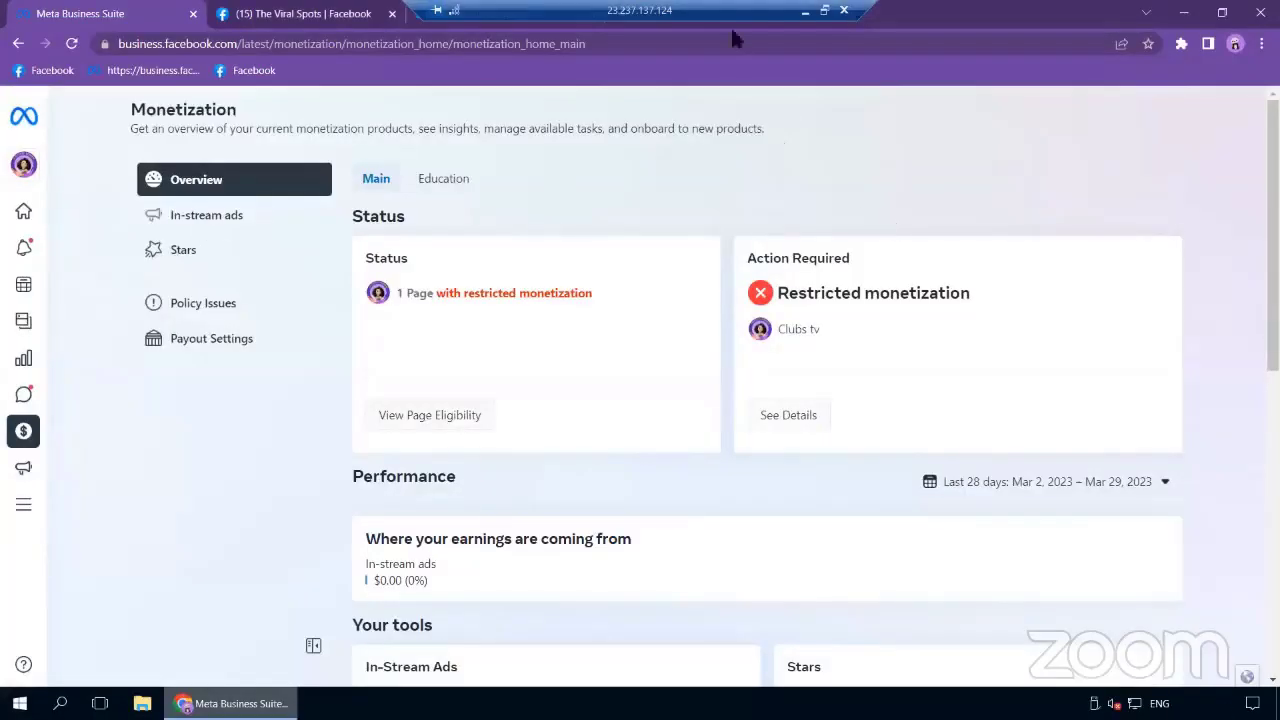
click(421, 14)
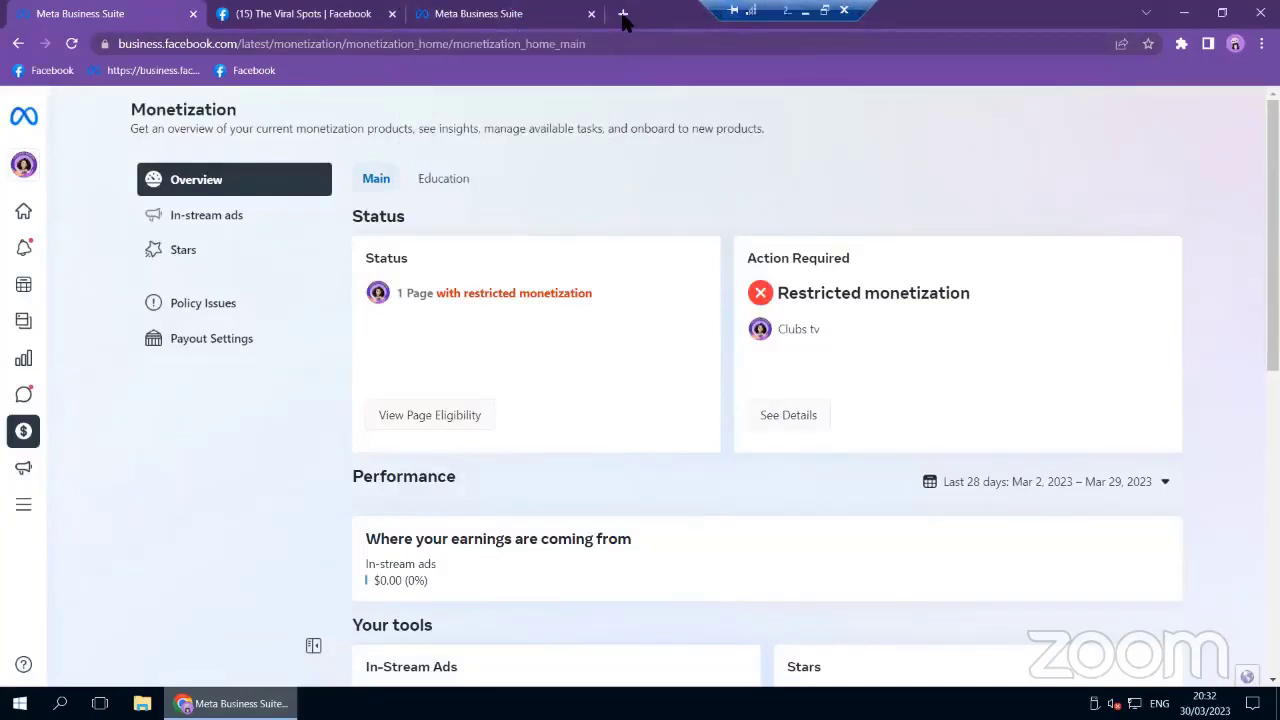
- Search Google for 'gmail.' in a new tab
key(ctrl+t)
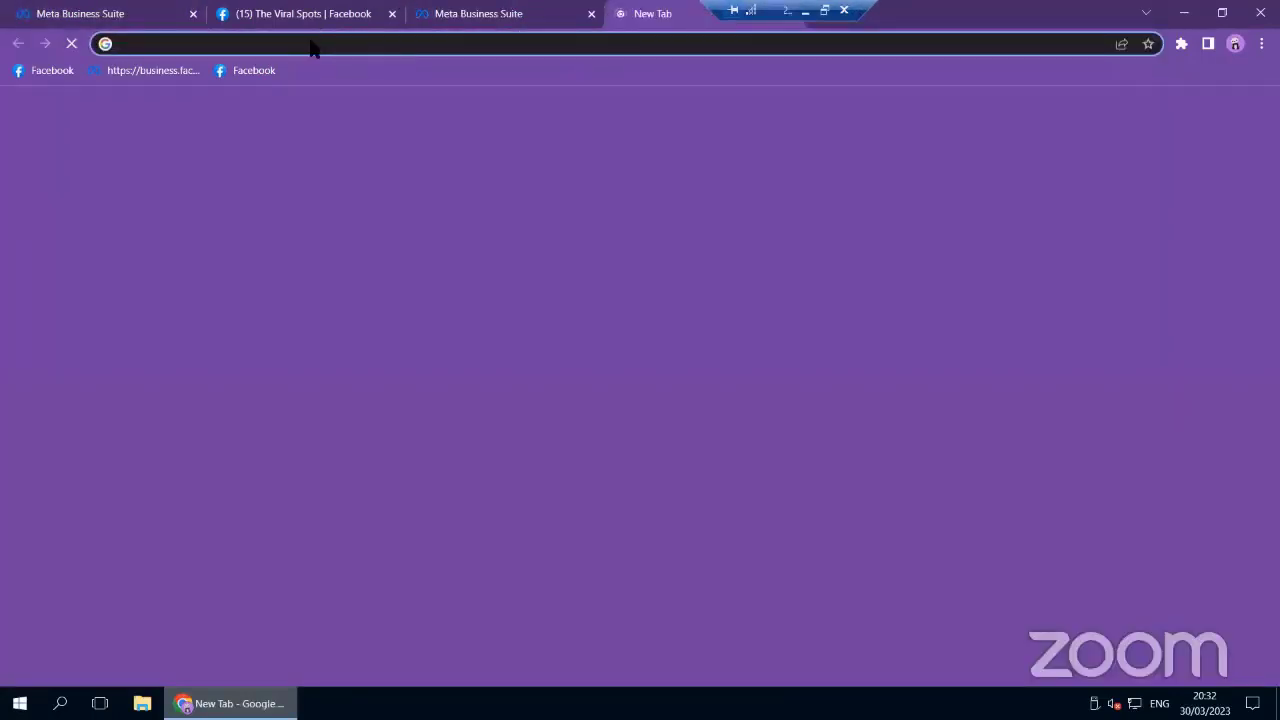
click(316, 44)
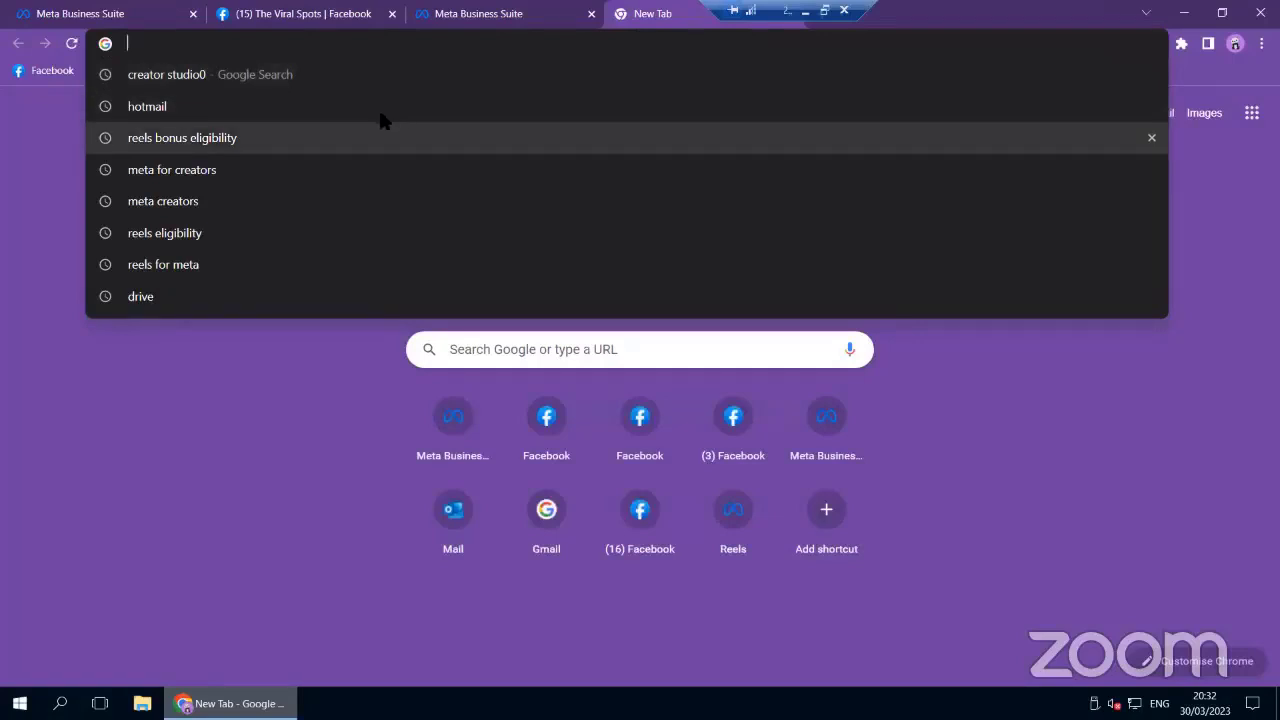
text(gm)
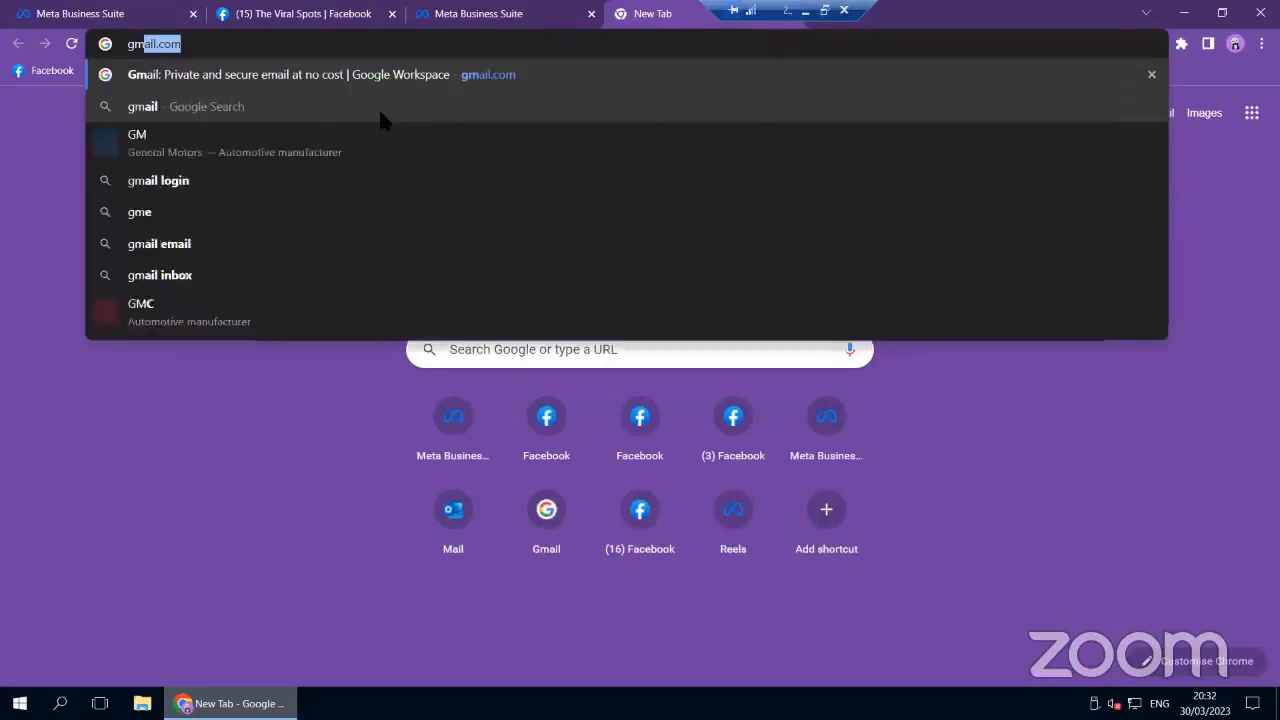
text(ail.)
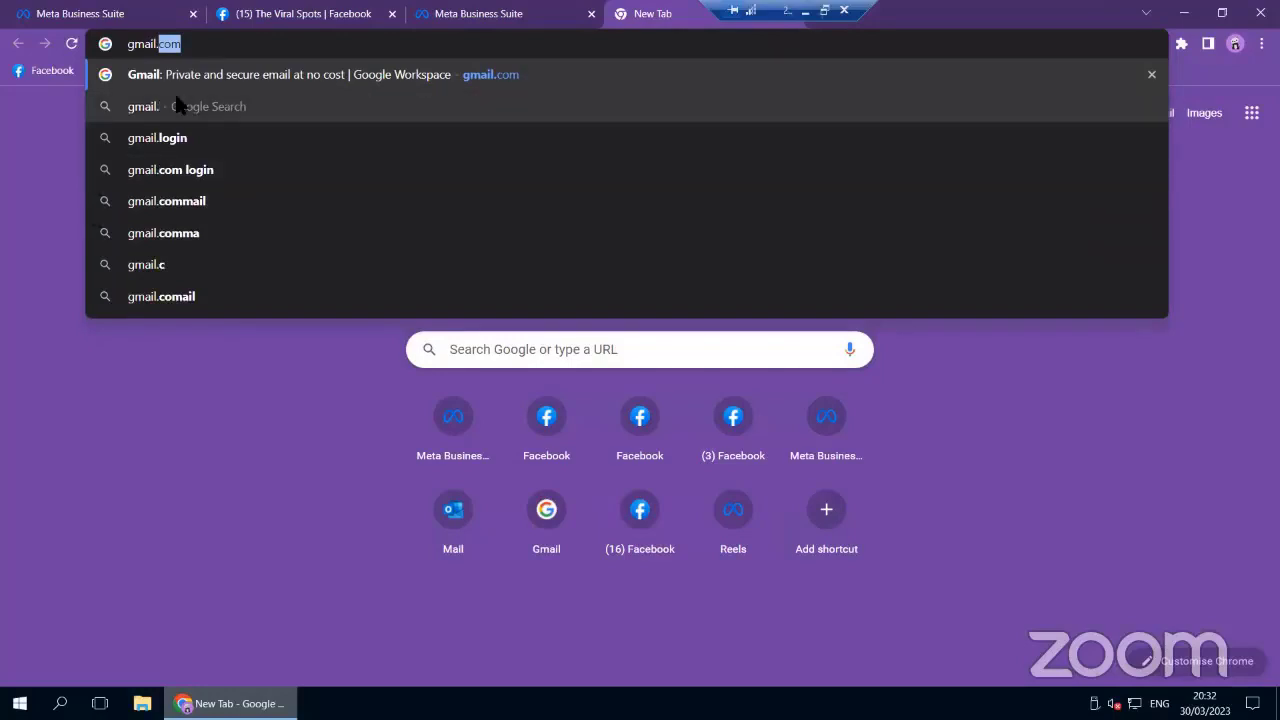
click(176, 106)
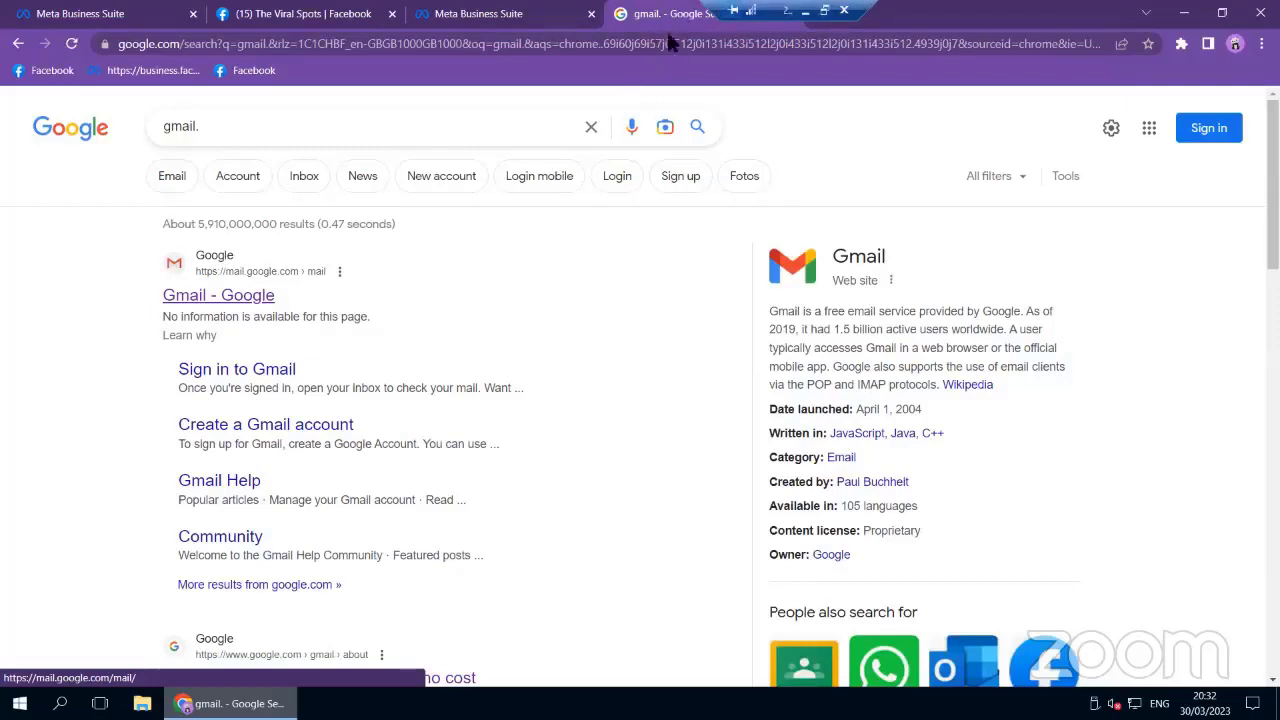
- Open the Sign in to Gmail help result and follow its link to the Gmail sign-in page
click(230, 375)
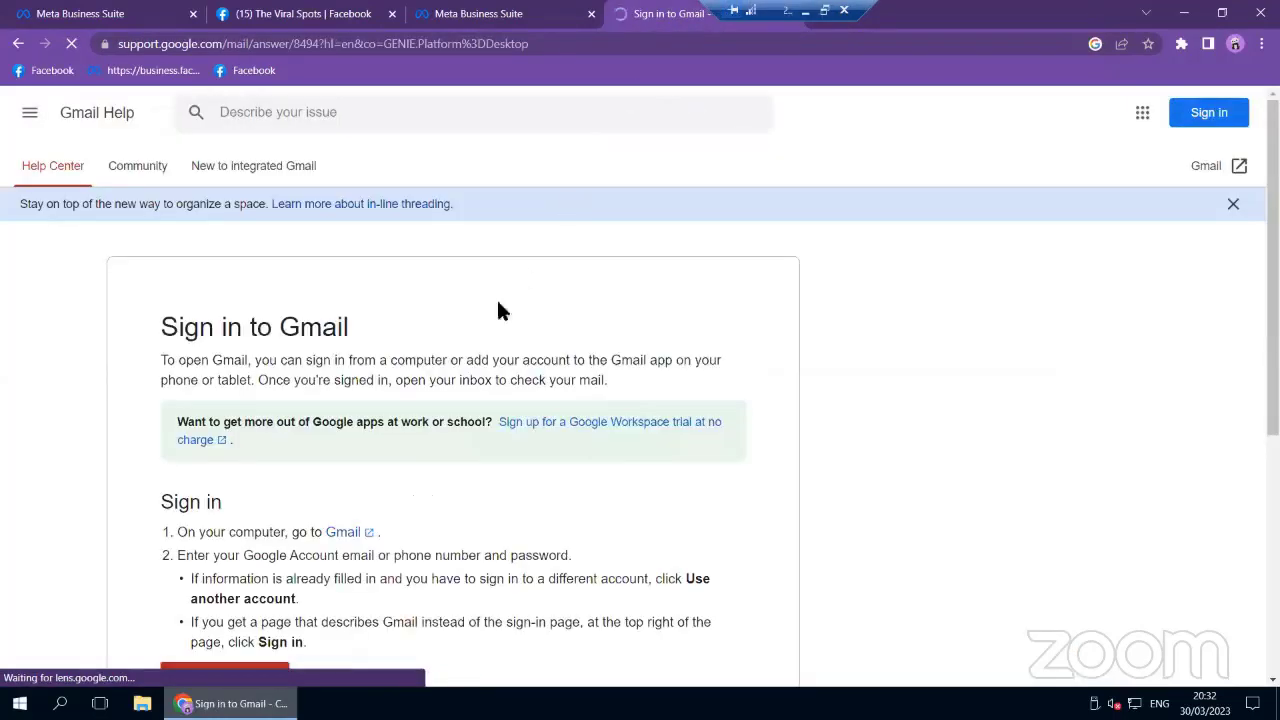
key(ctrl+shift+Tab)
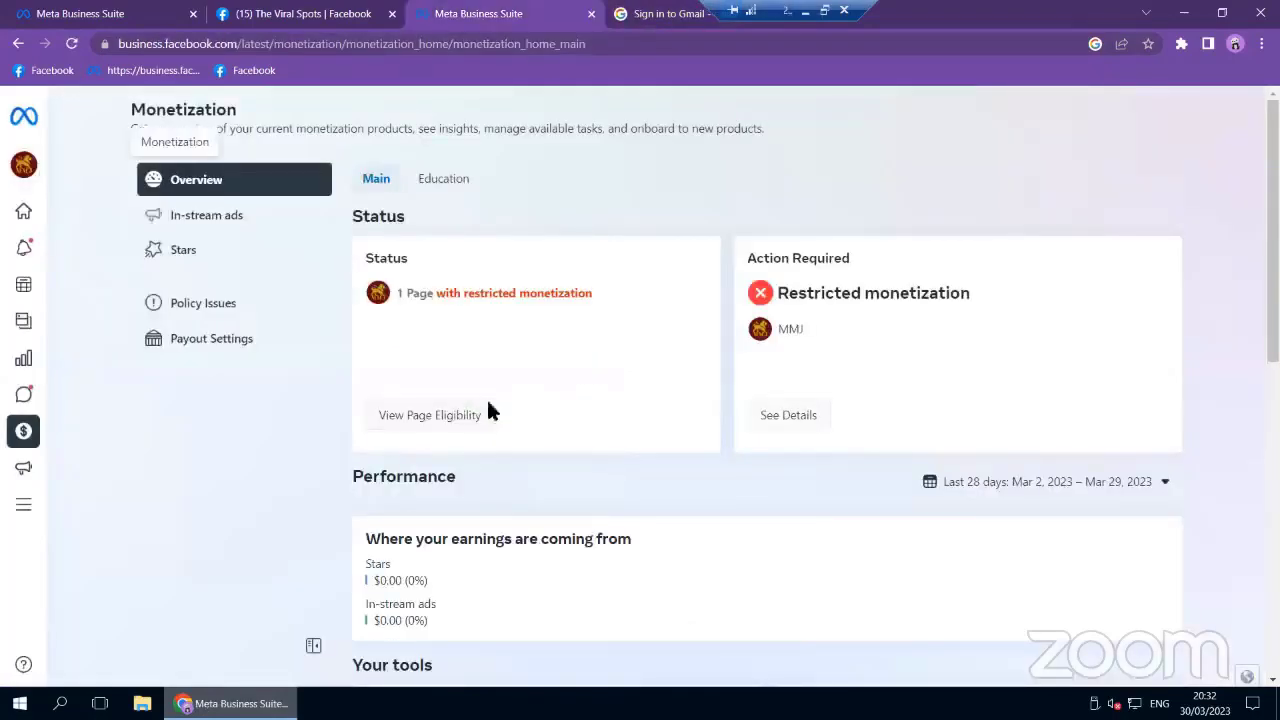
scroll(492, 406, down, 3)
scroll(646, 77, up, 3)
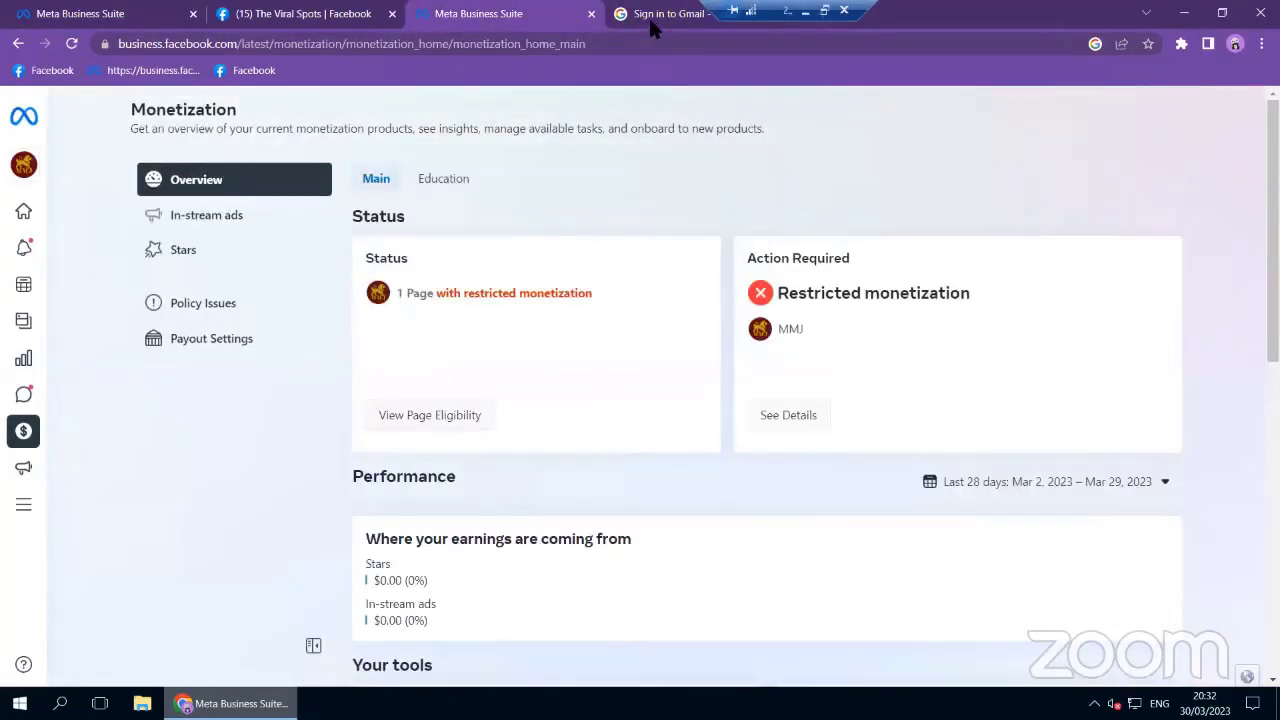
click(649, 18)
scroll(446, 305, down, 2)
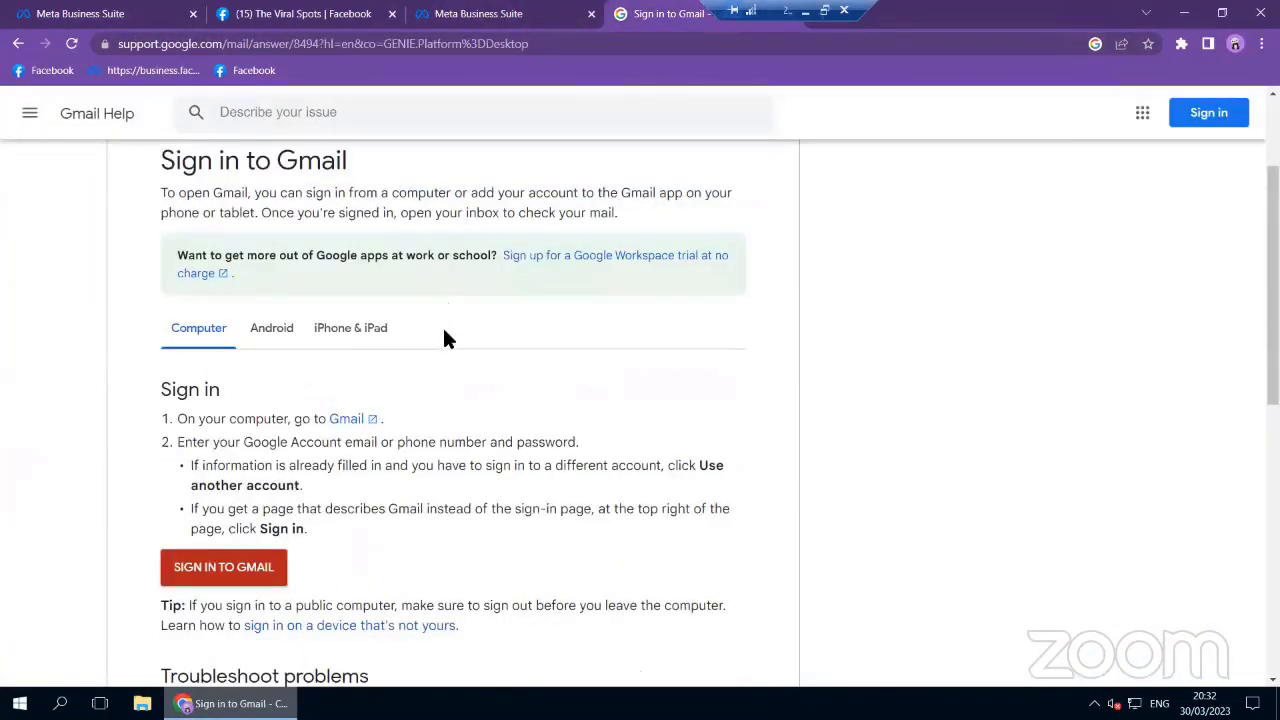
scroll(444, 332, down, 3)
scroll(443, 323, down, 3)
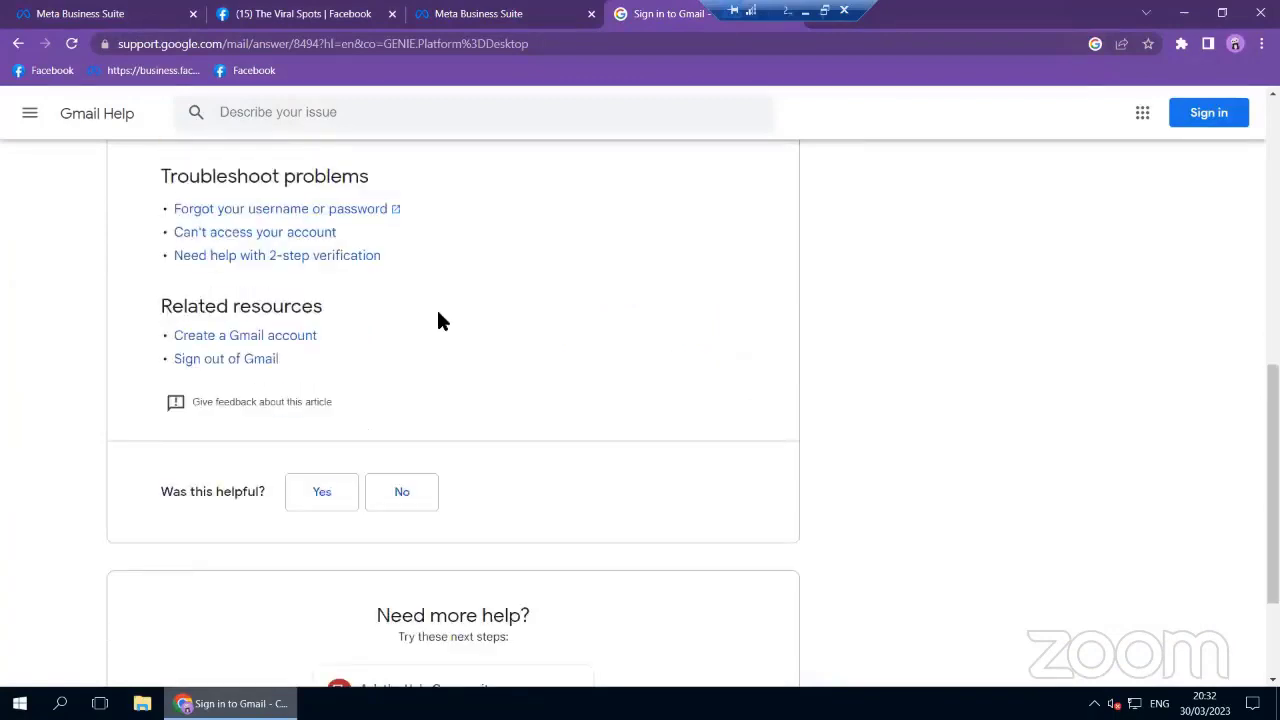
scroll(437, 320, up, 3)
click(222, 318)
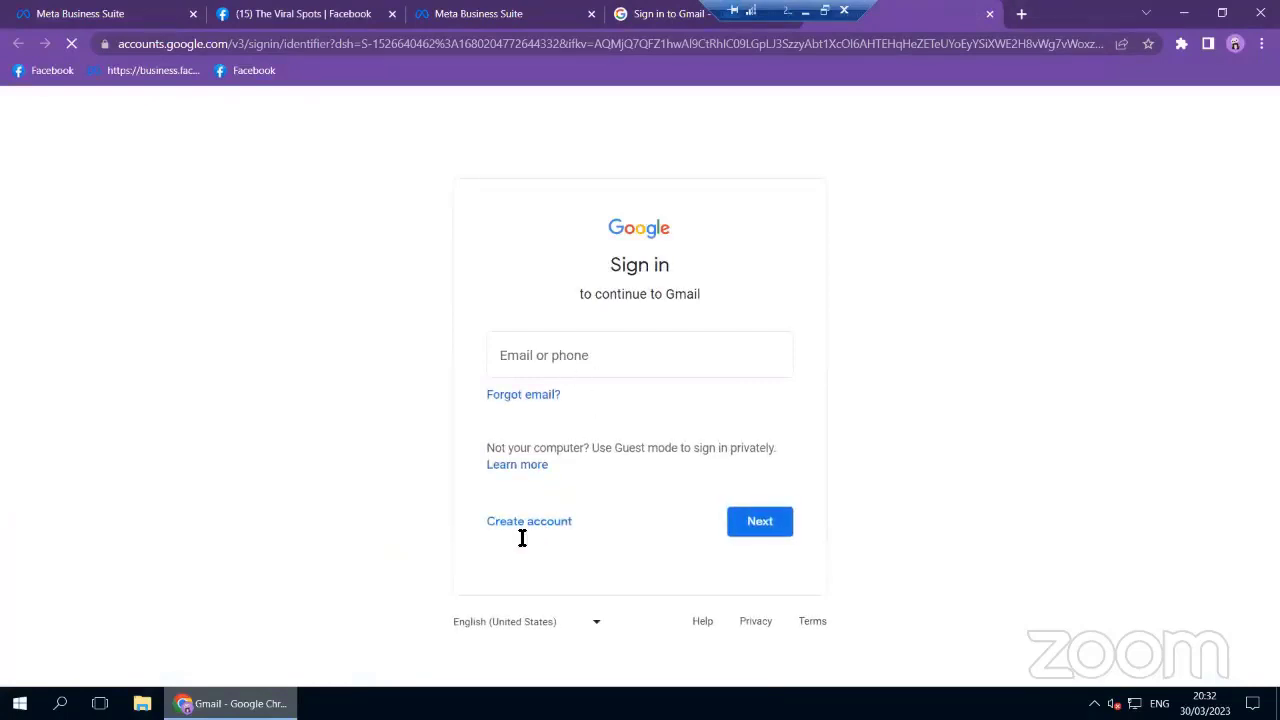
- Start creating a Google account and enter the first and last name
click(528, 524)
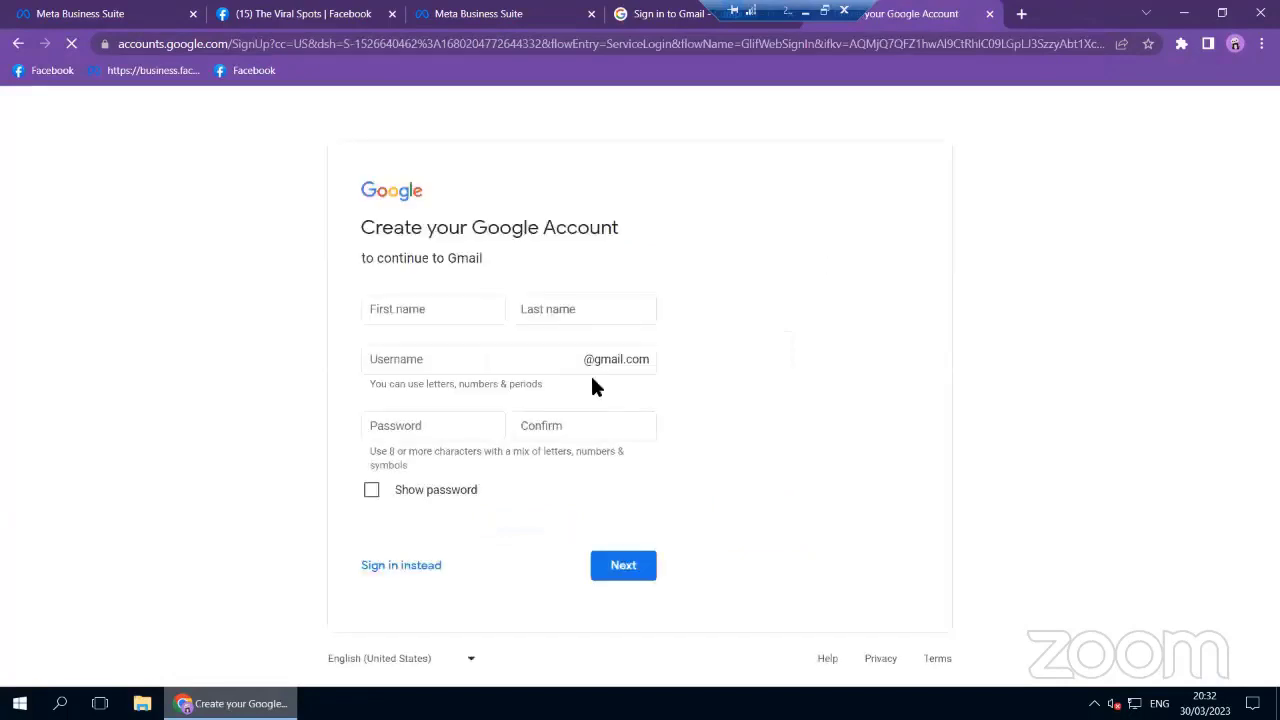
click(410, 312)
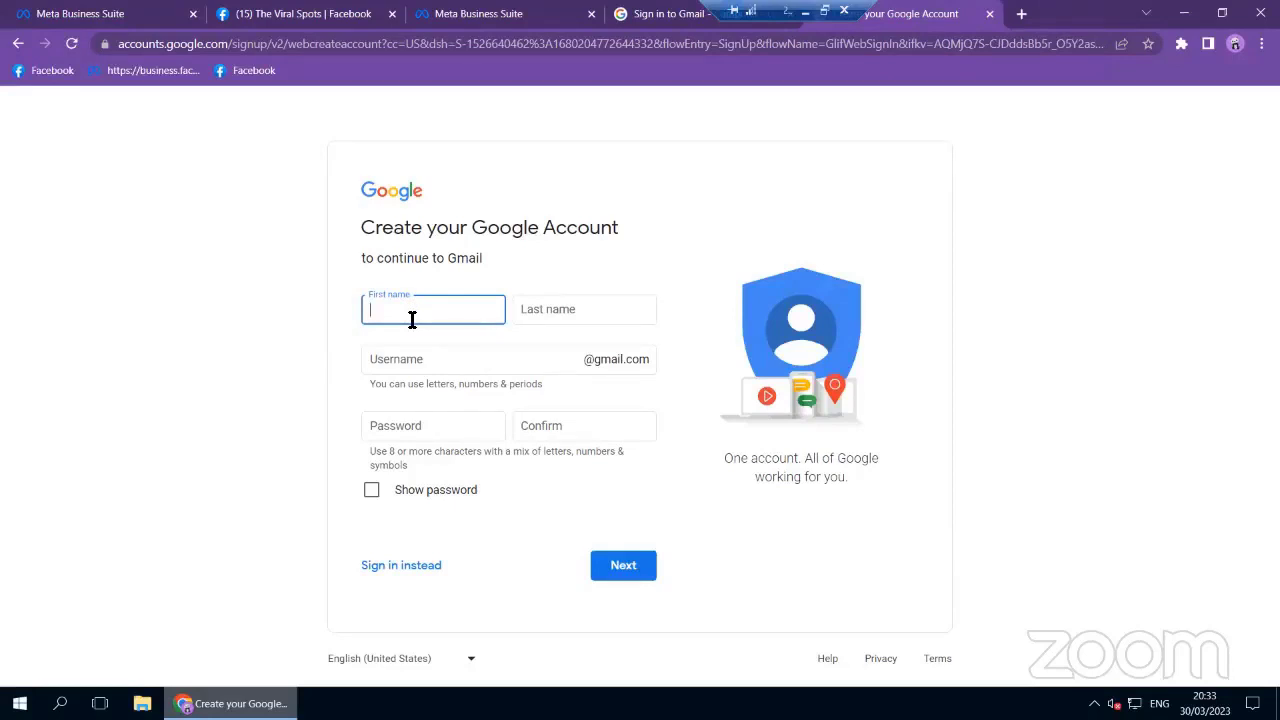
text(instream)
click(537, 310)
text(demo)
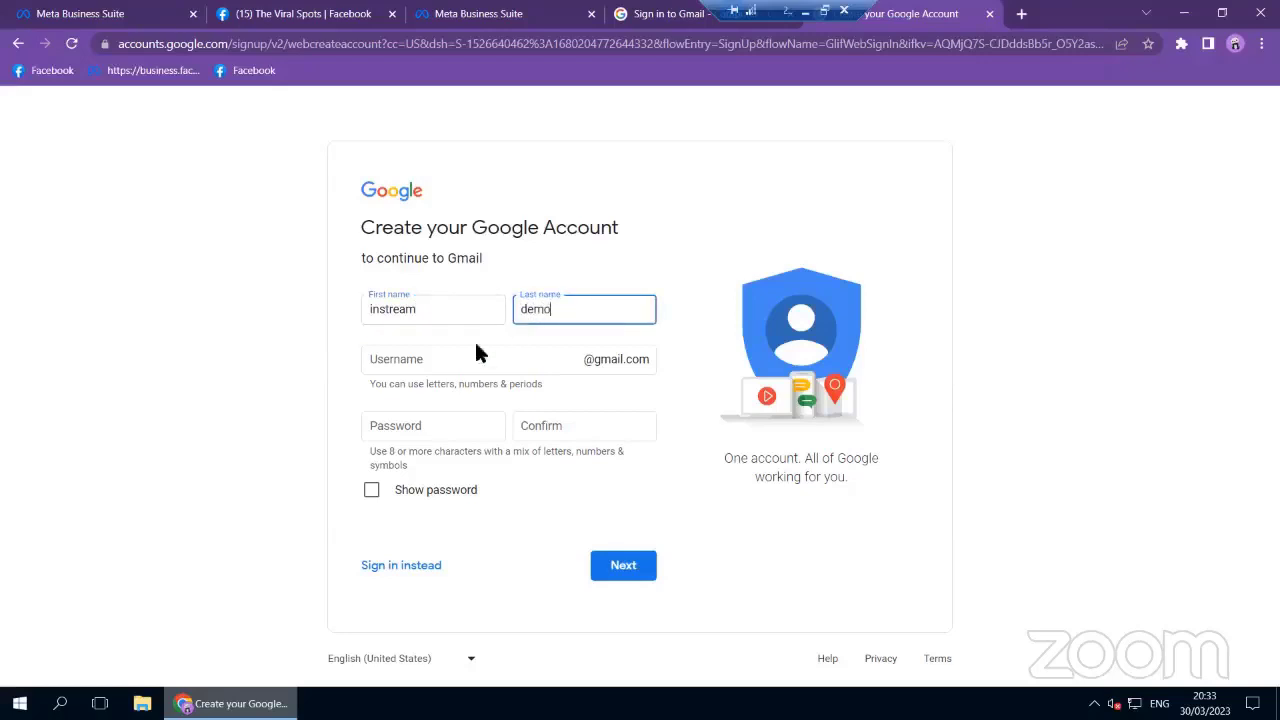
- Pick a suggested available username, enter and confirm the password, and submit
click(474, 363)
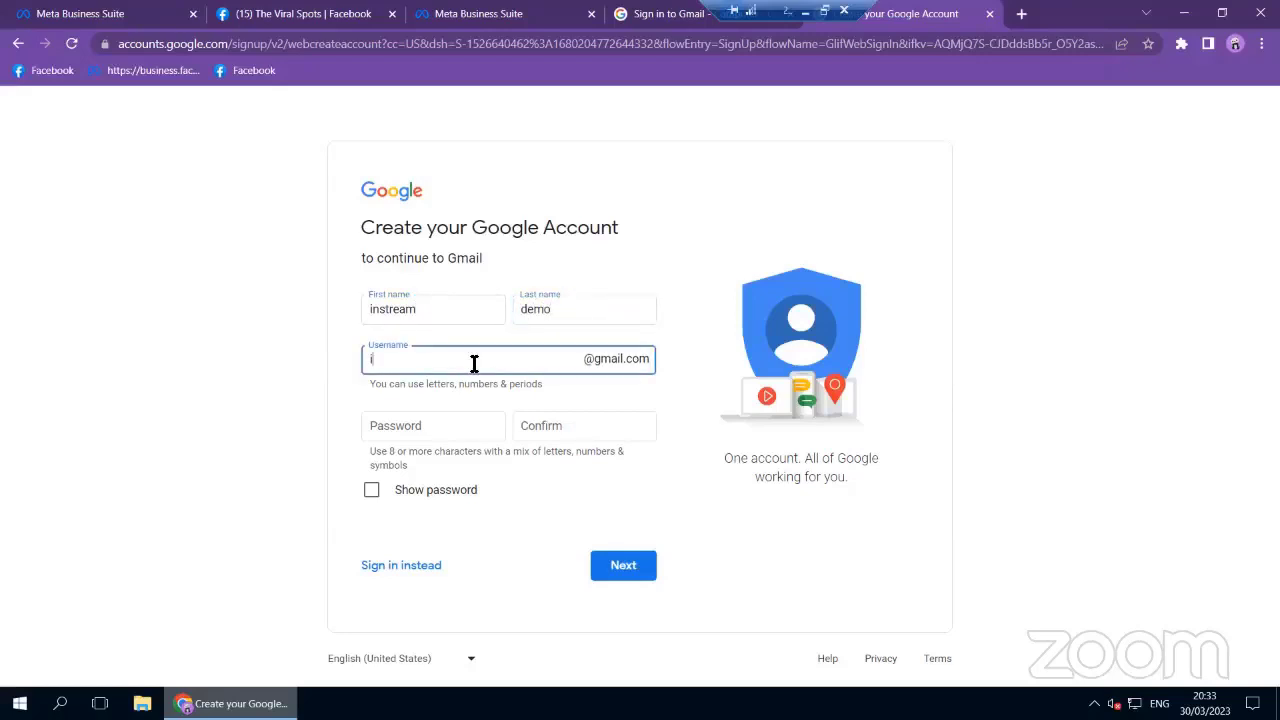
click(441, 438)
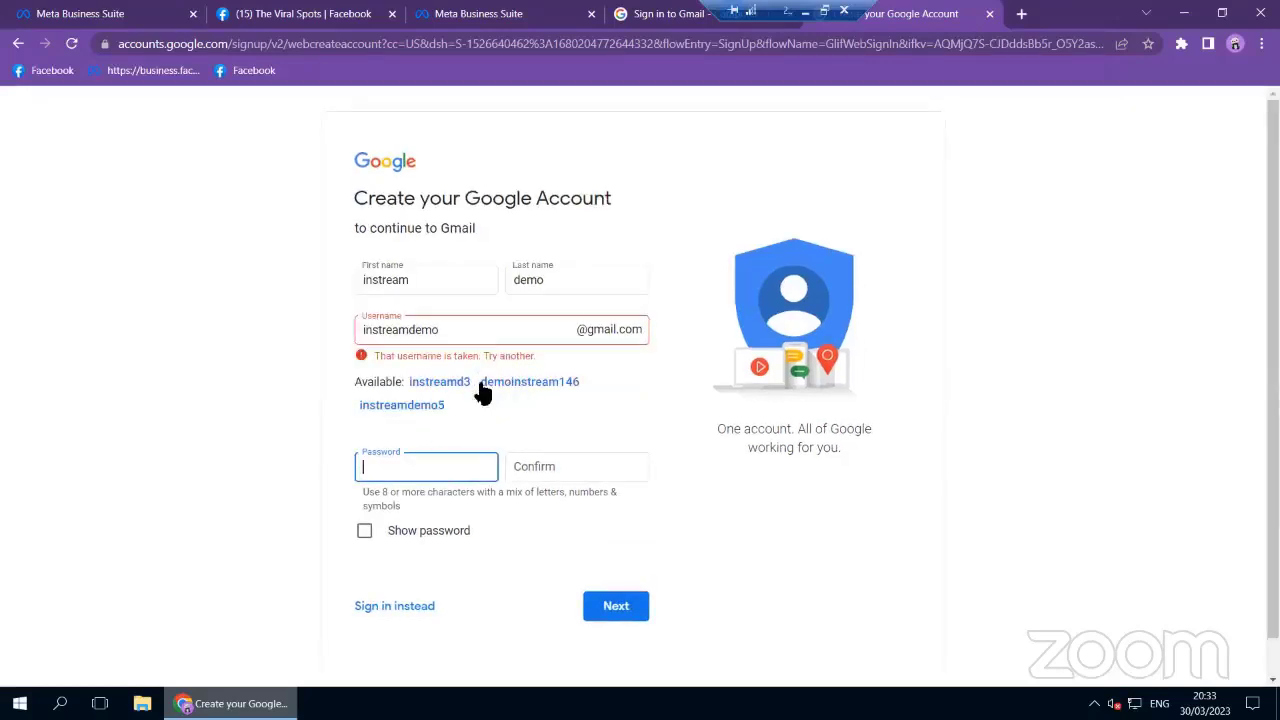
click(413, 406)
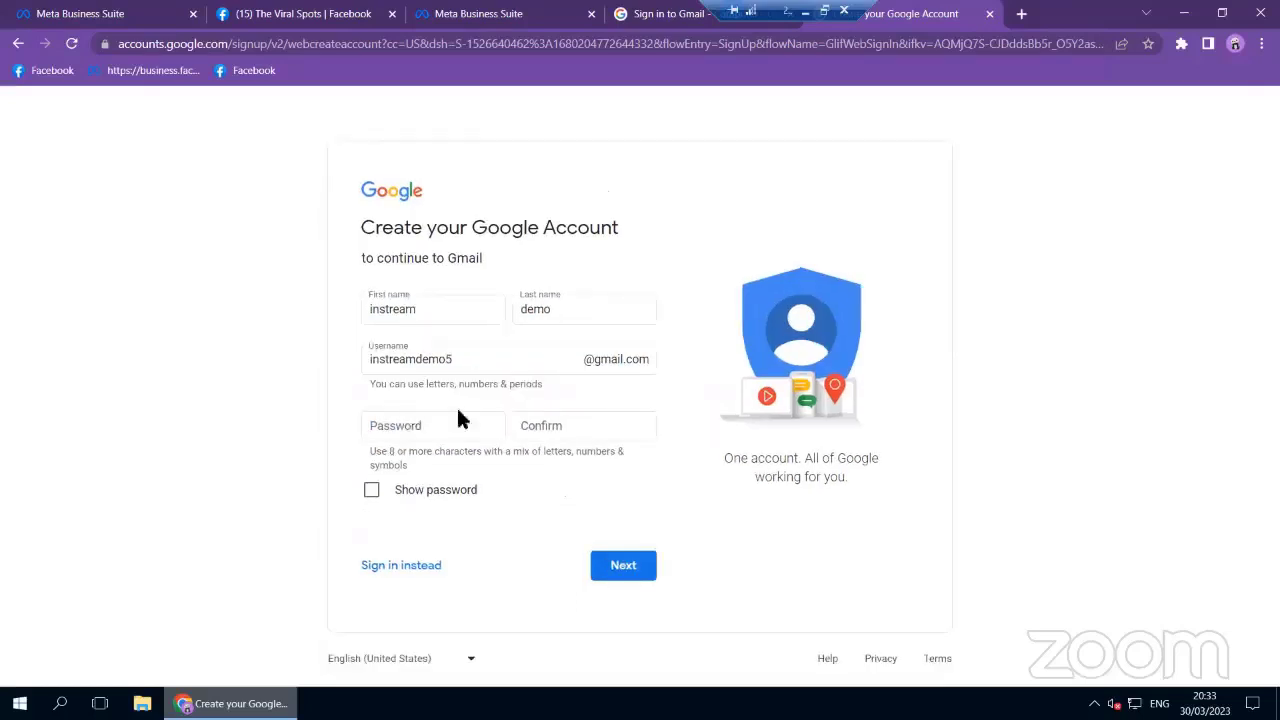
click(447, 433)
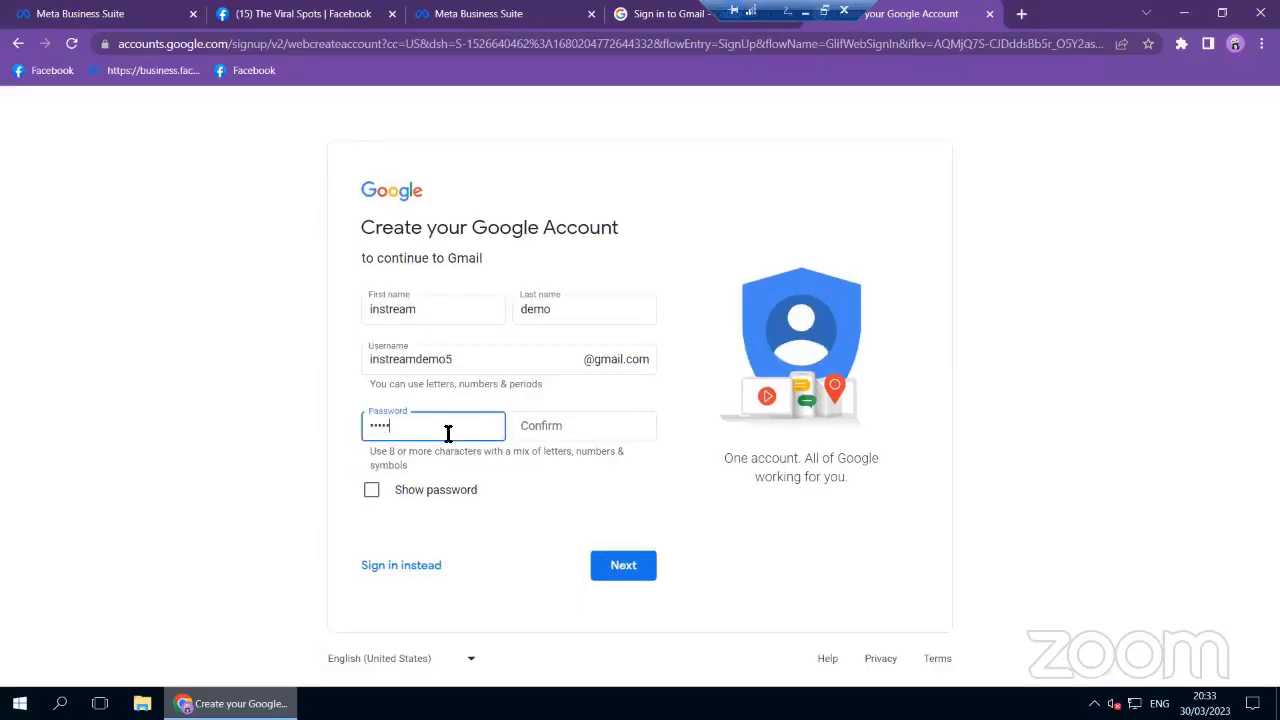
click(566, 437)
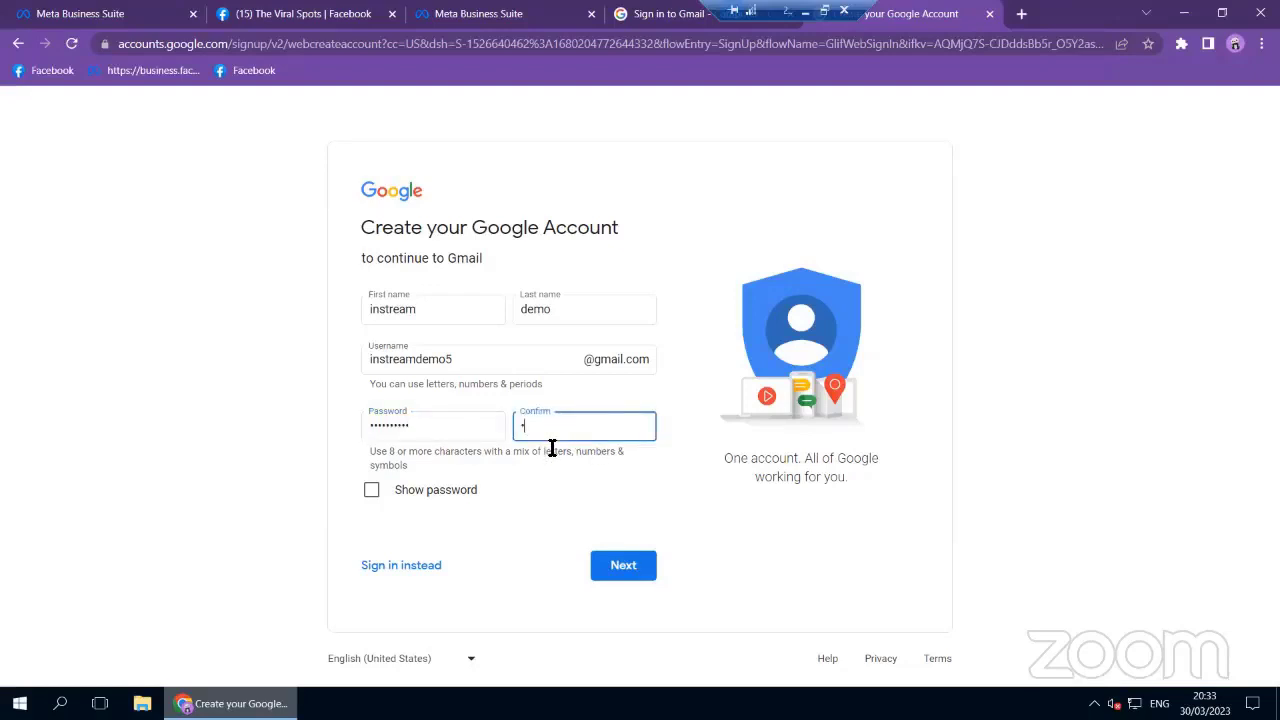
click(622, 566)
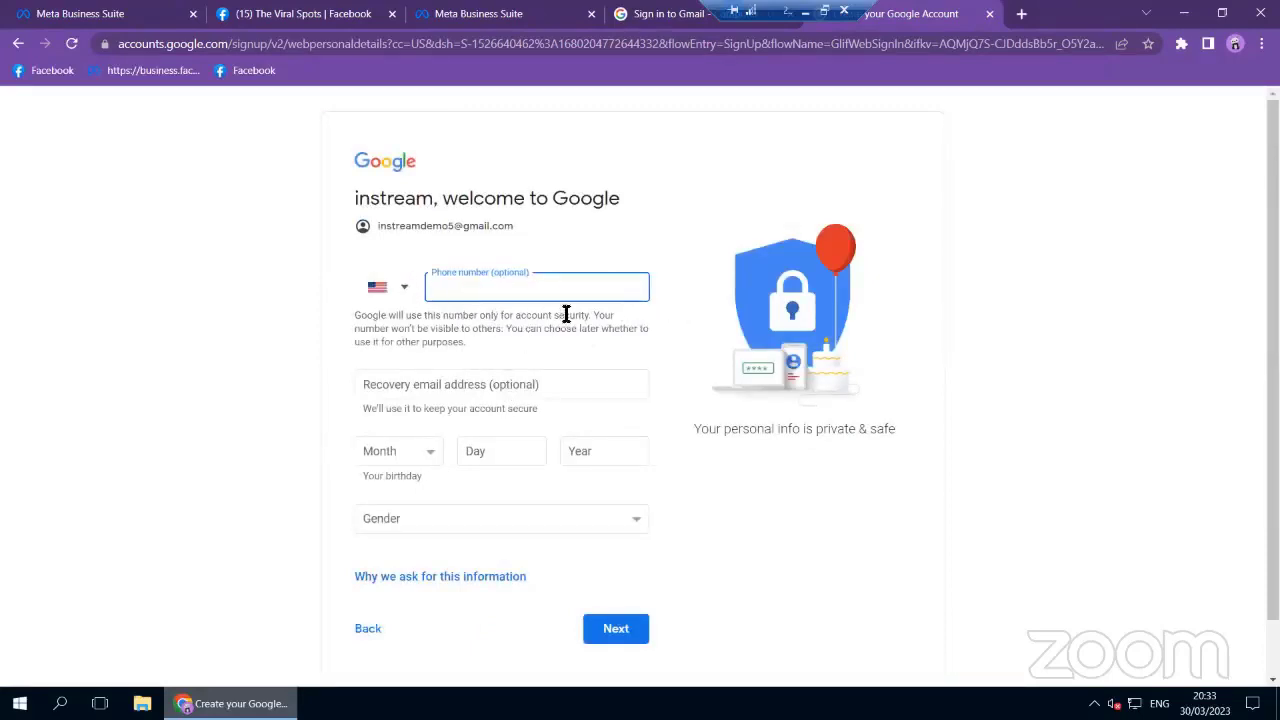
click(421, 455)
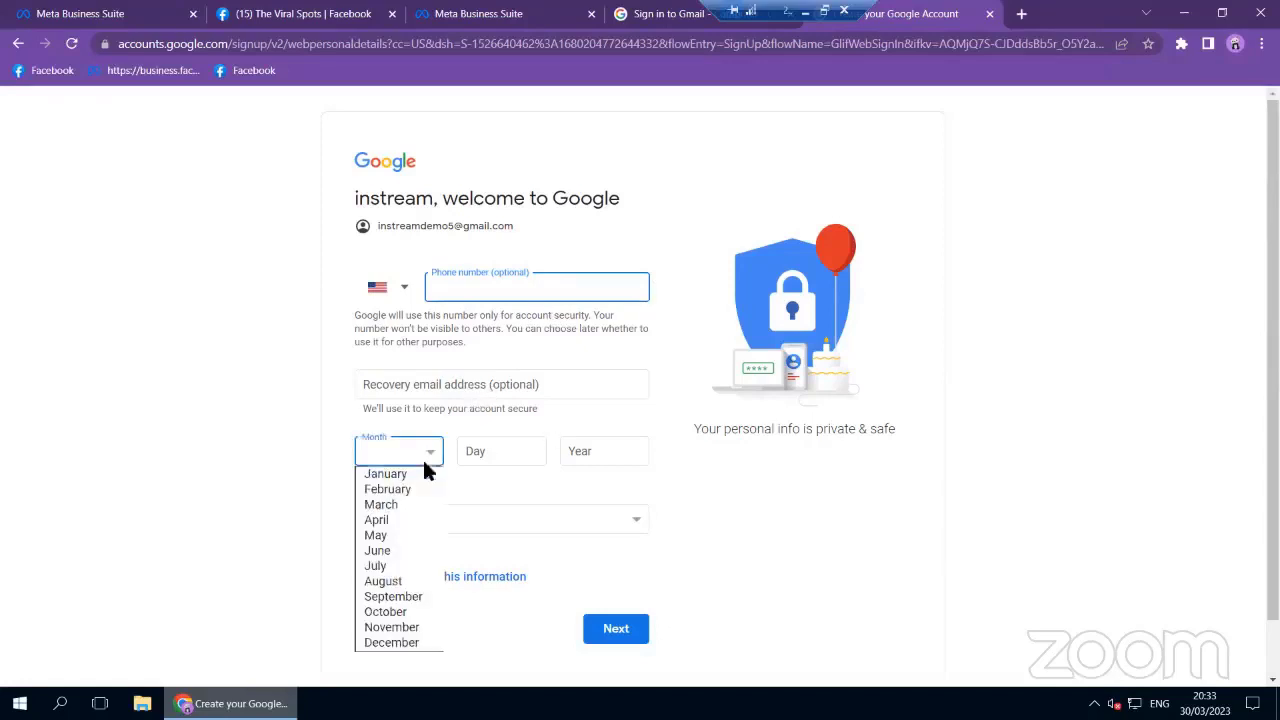
click(384, 566)
click(500, 452)
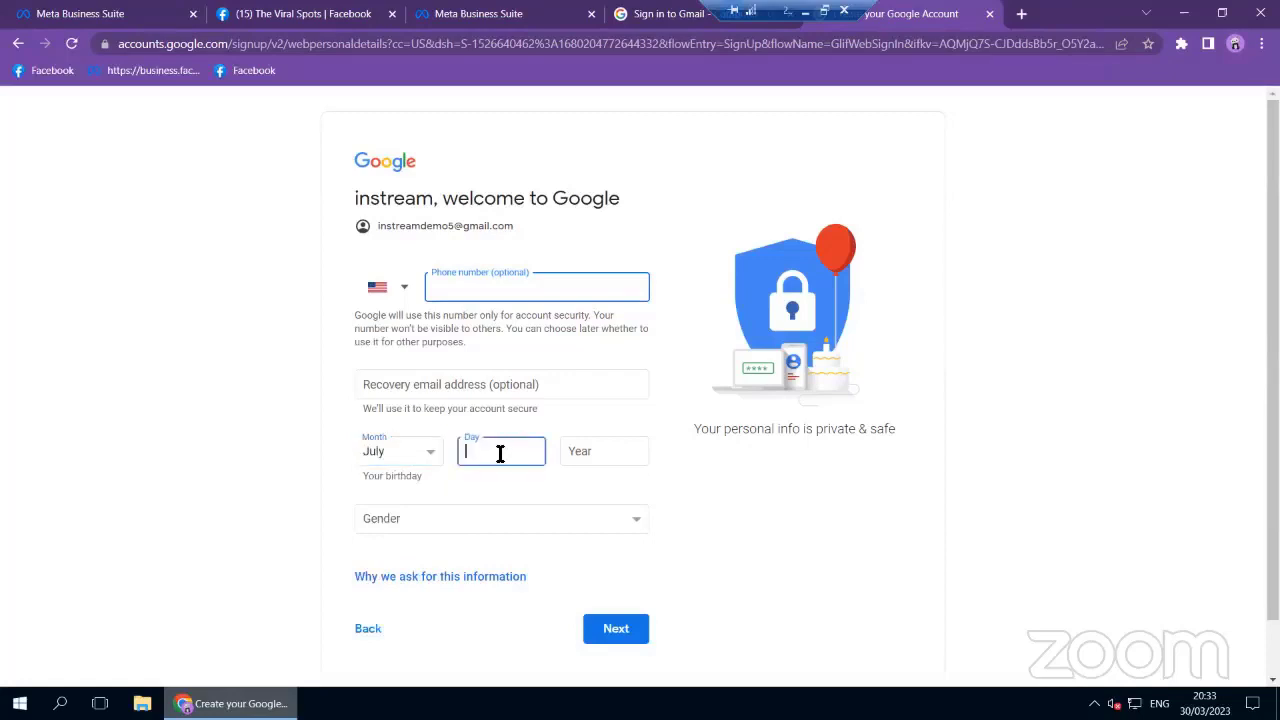
text(18)
click(592, 462)
text(1996)
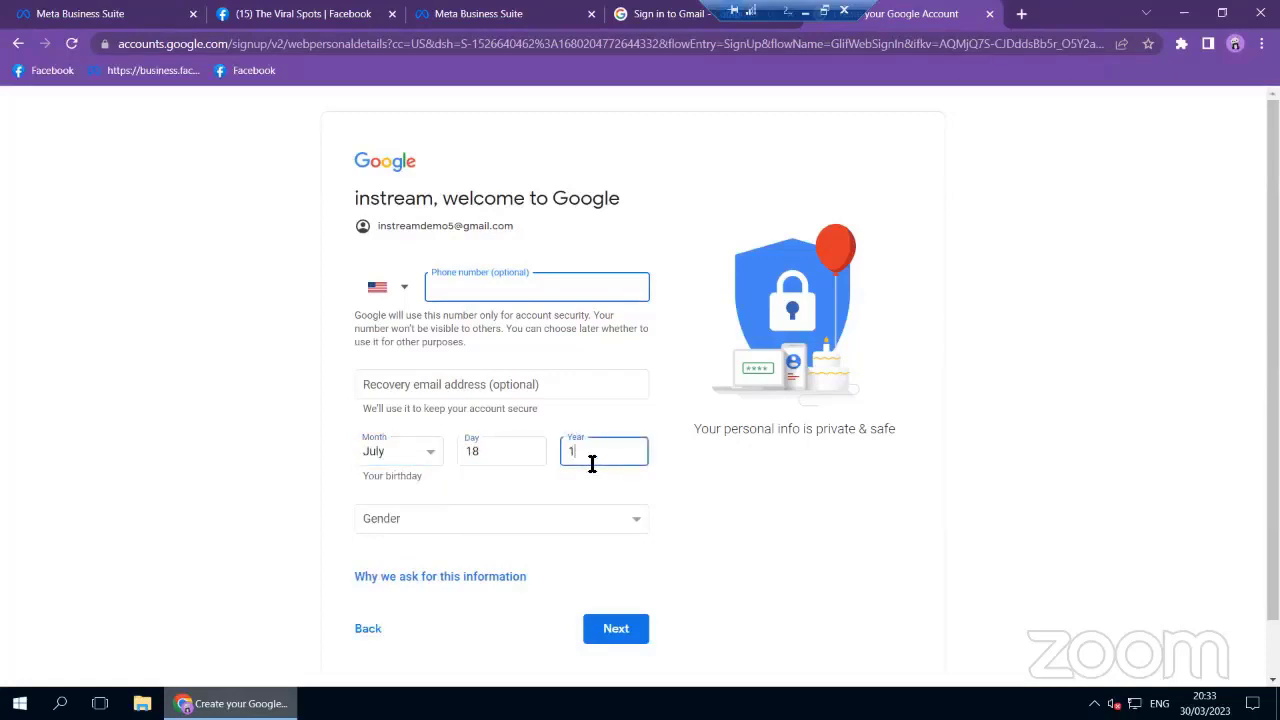
- Set gender to Male, submit the details, and agree to Google's privacy and terms
click(530, 518)
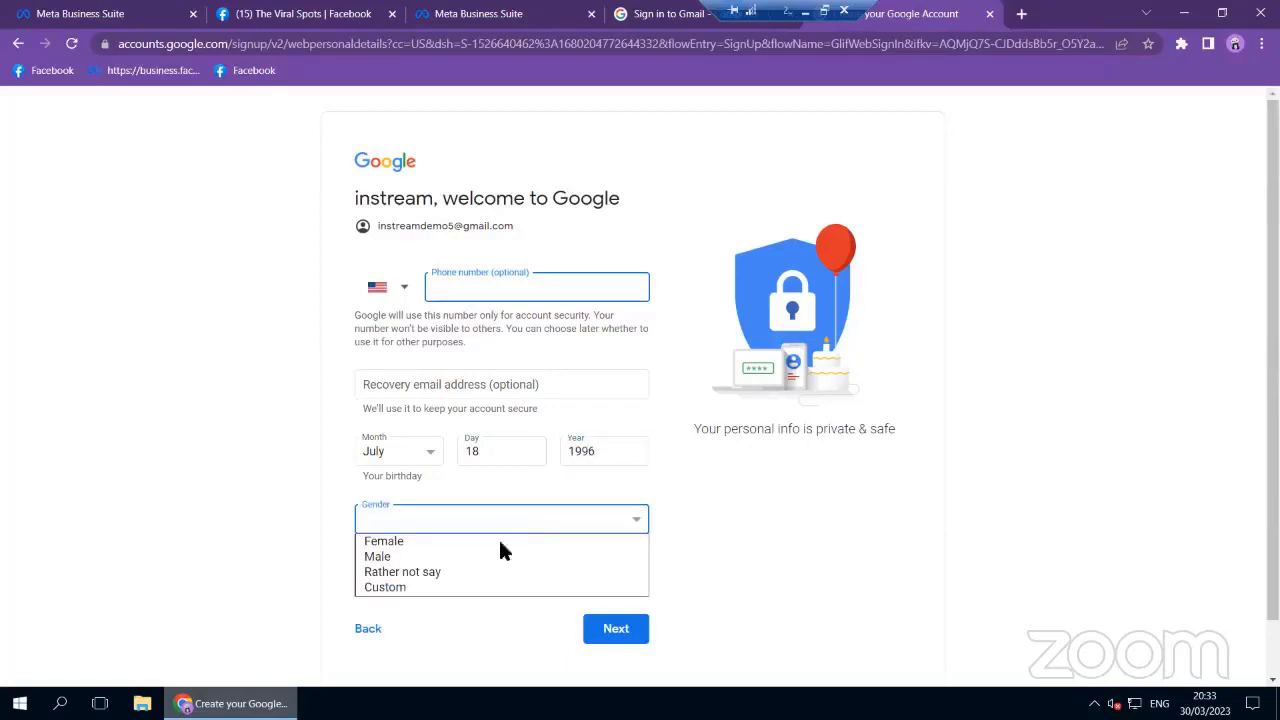
click(400, 557)
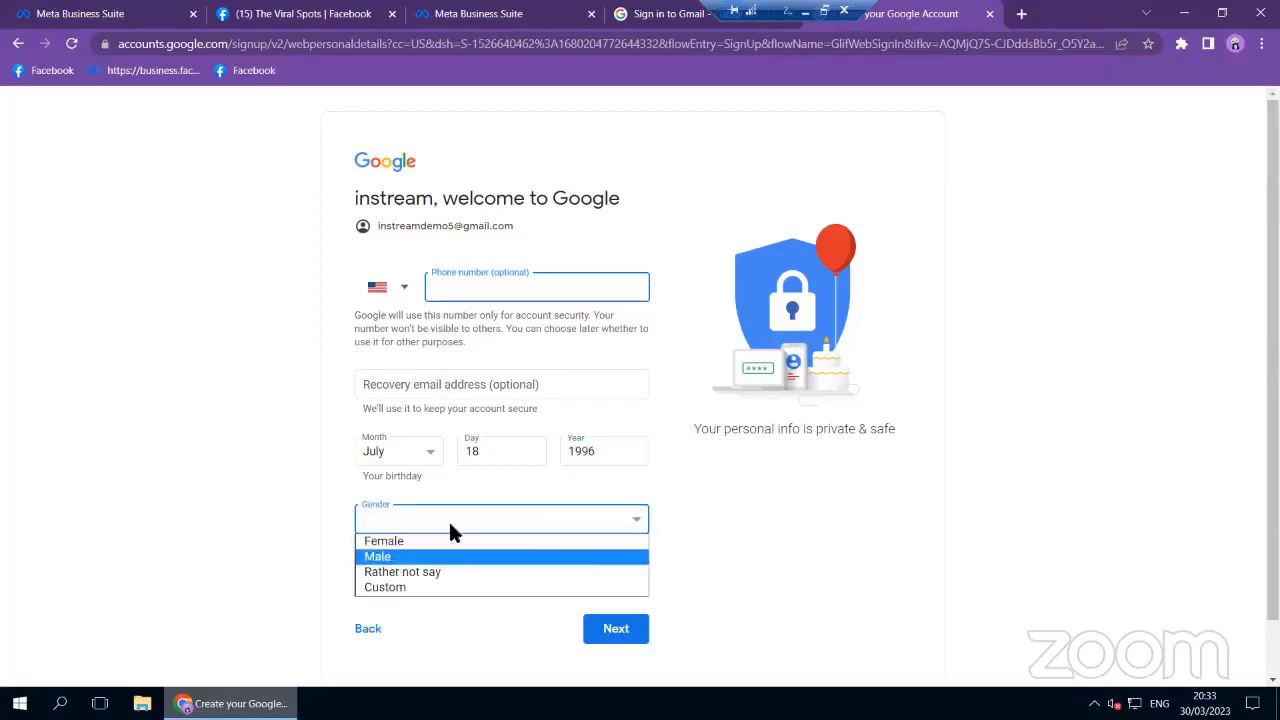
click(614, 632)
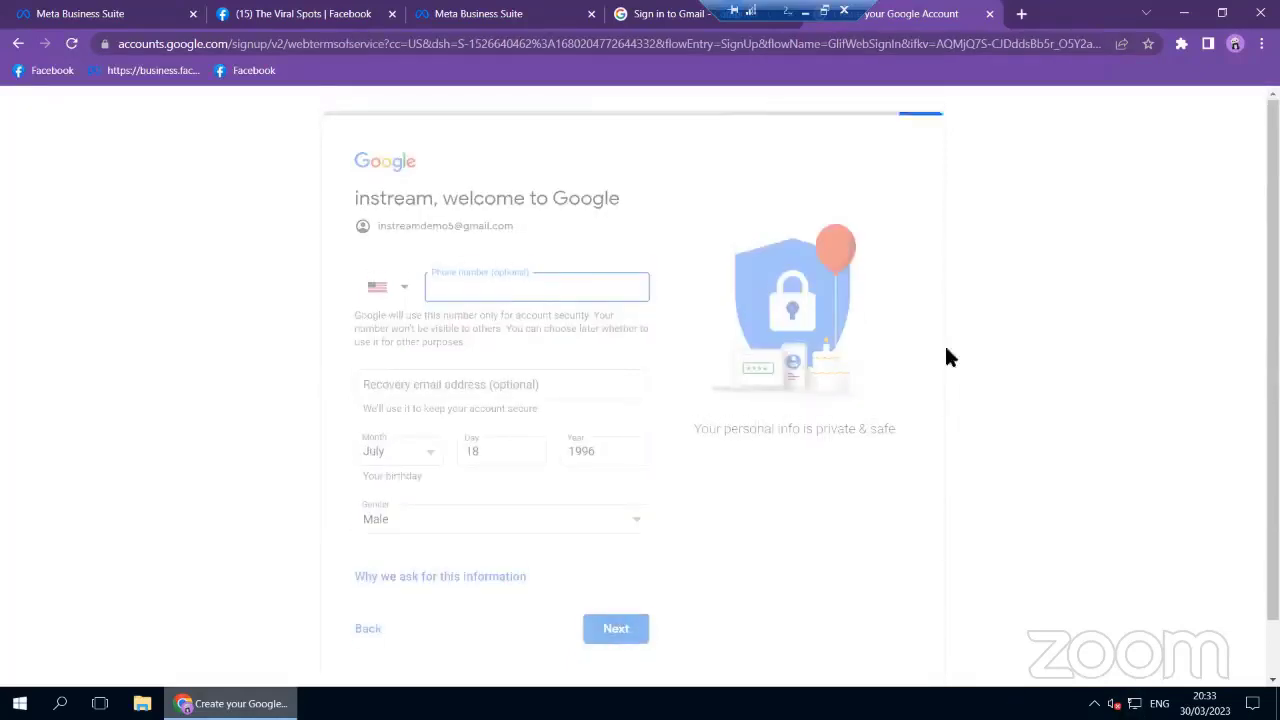
scroll(554, 329, down, 7)
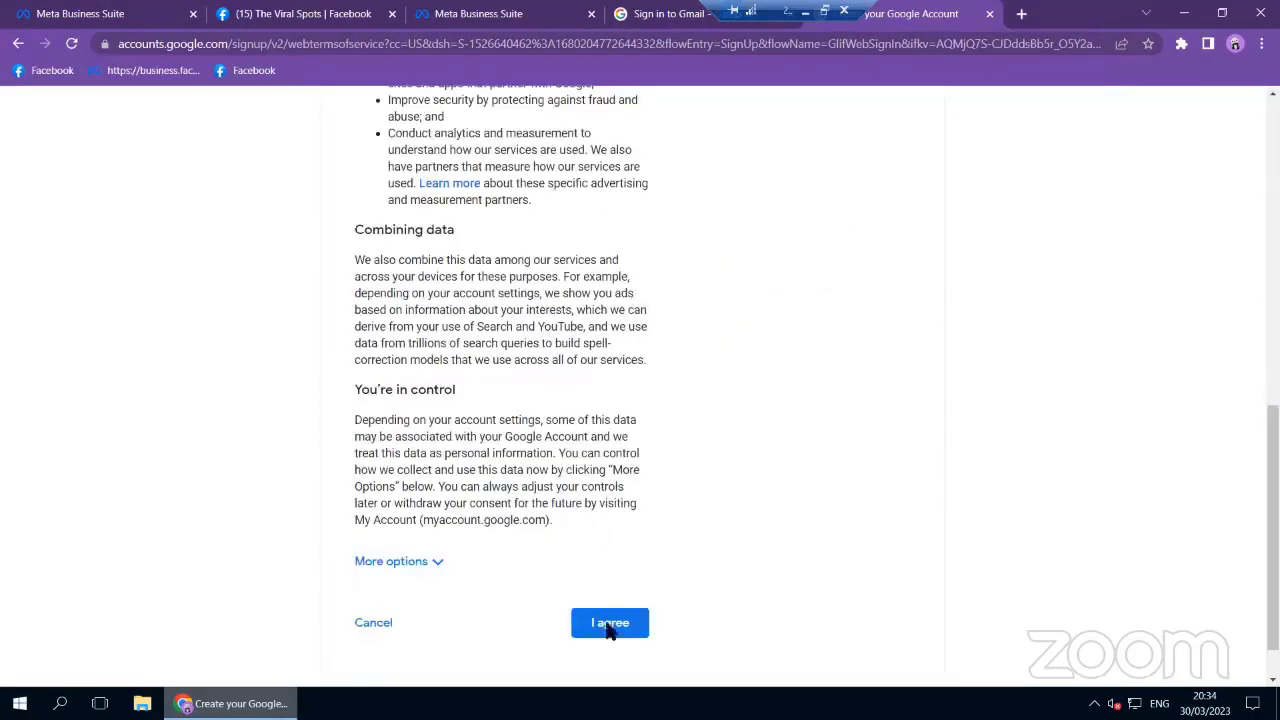
click(612, 625)
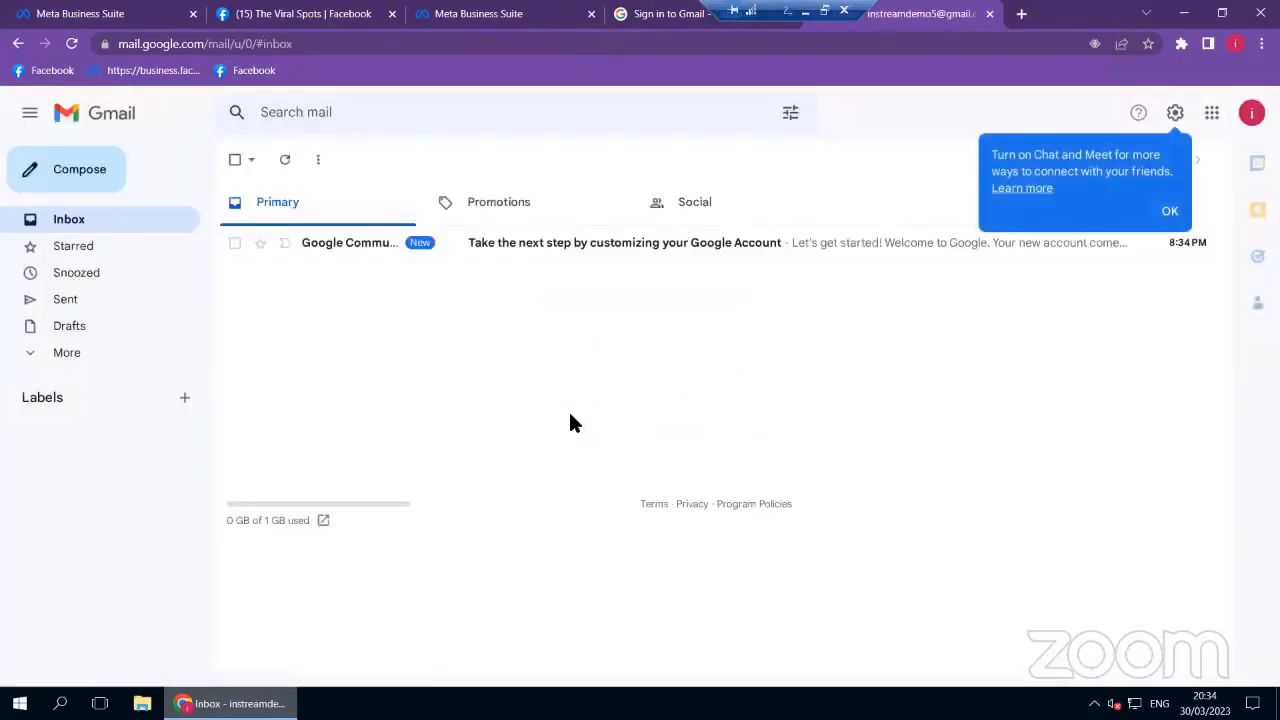
- Open facebook.com/support in a new tab by typing 'fac' and accepting the suggestion
click(1021, 13)
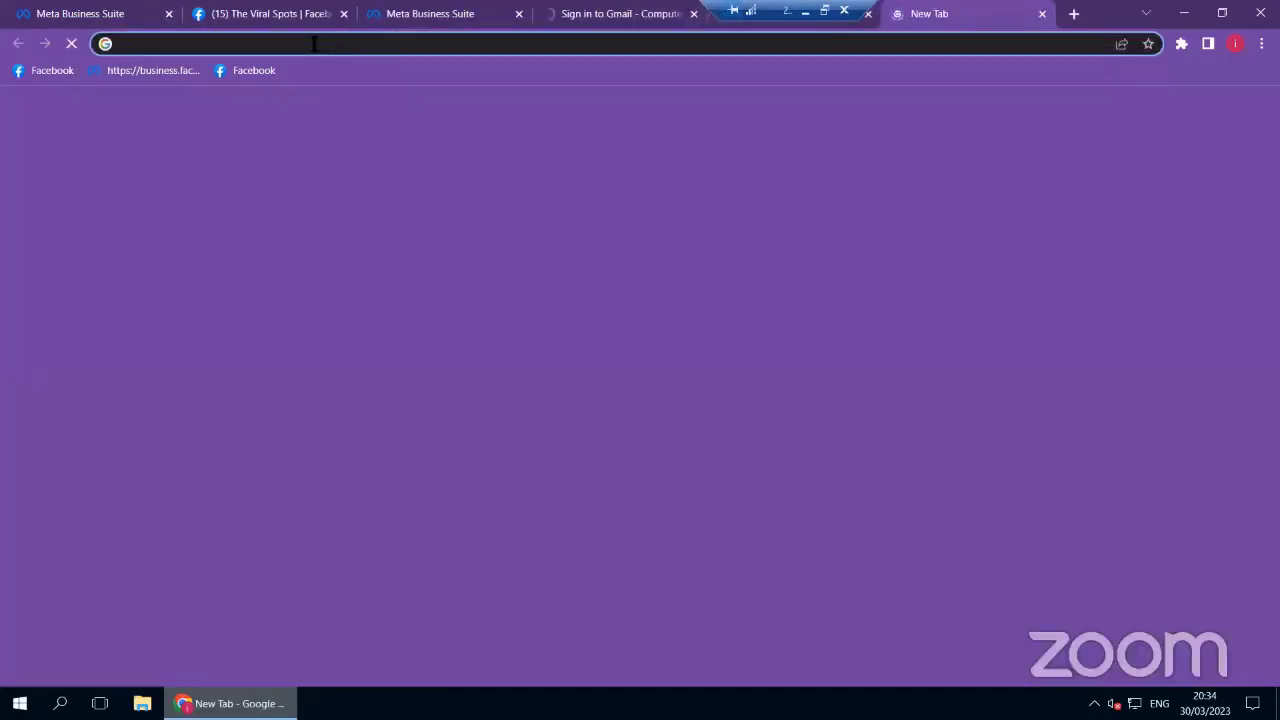
click(313, 43)
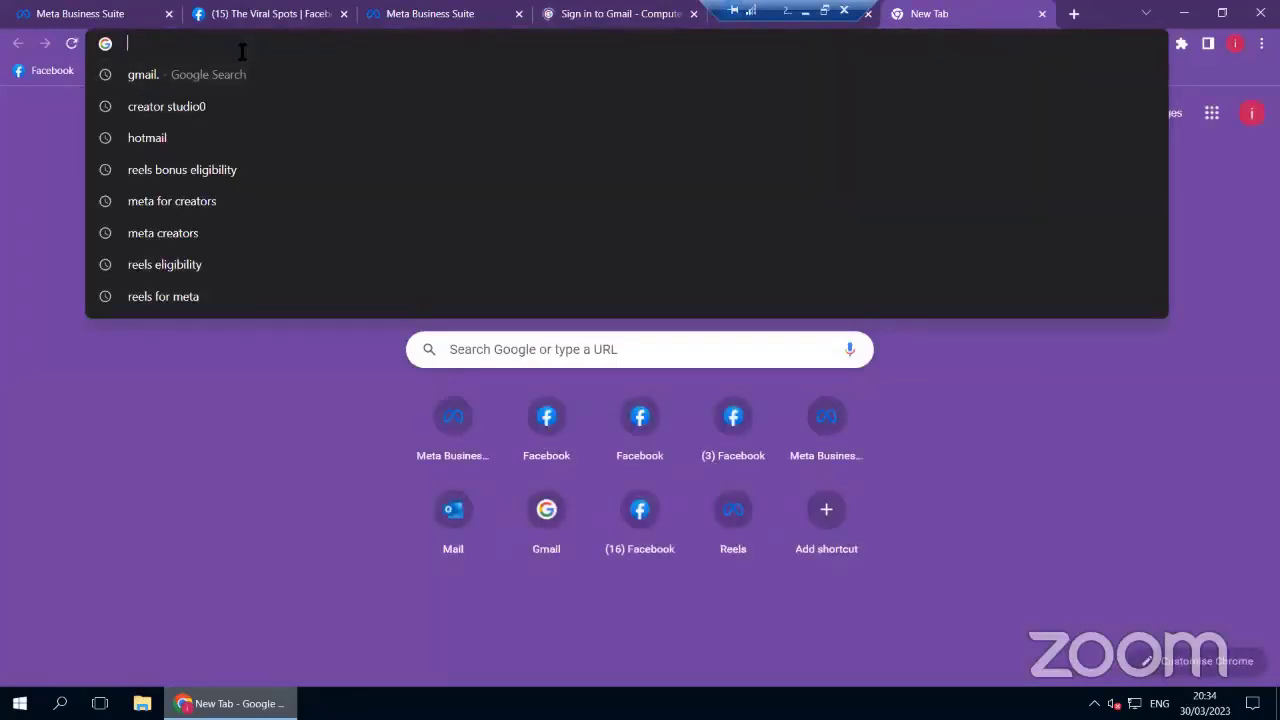
text(fac)
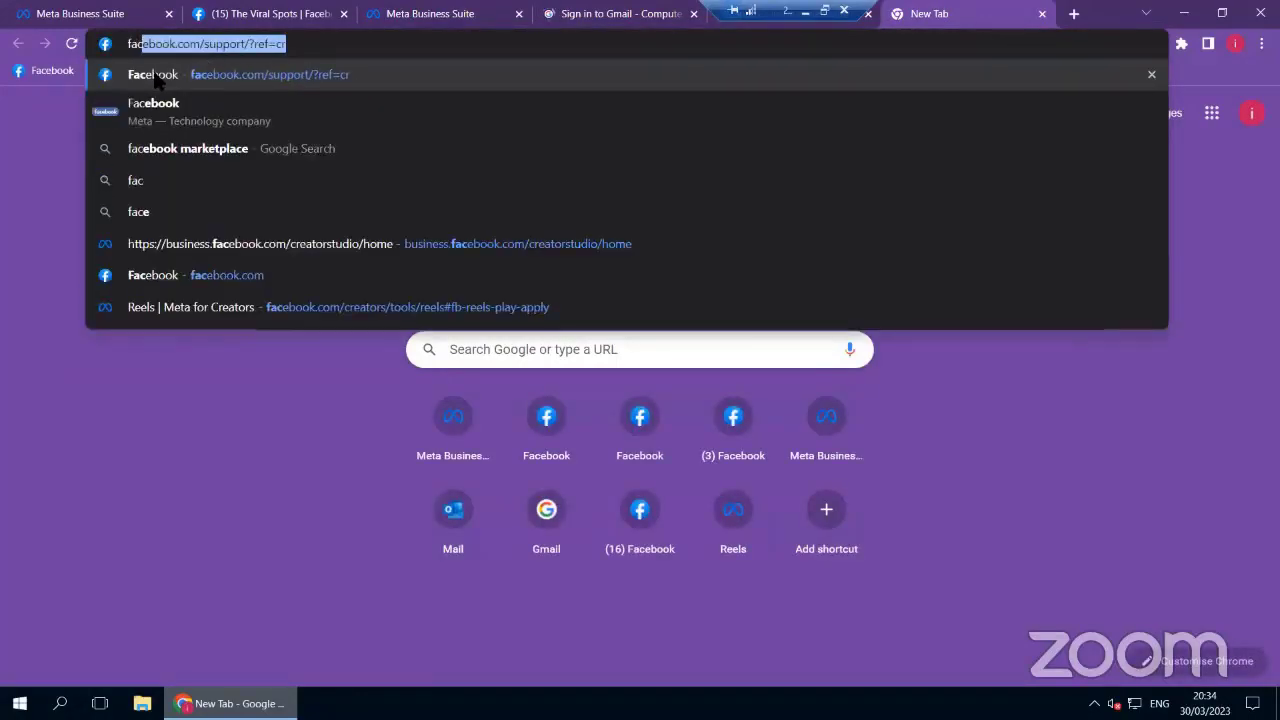
key(Return)
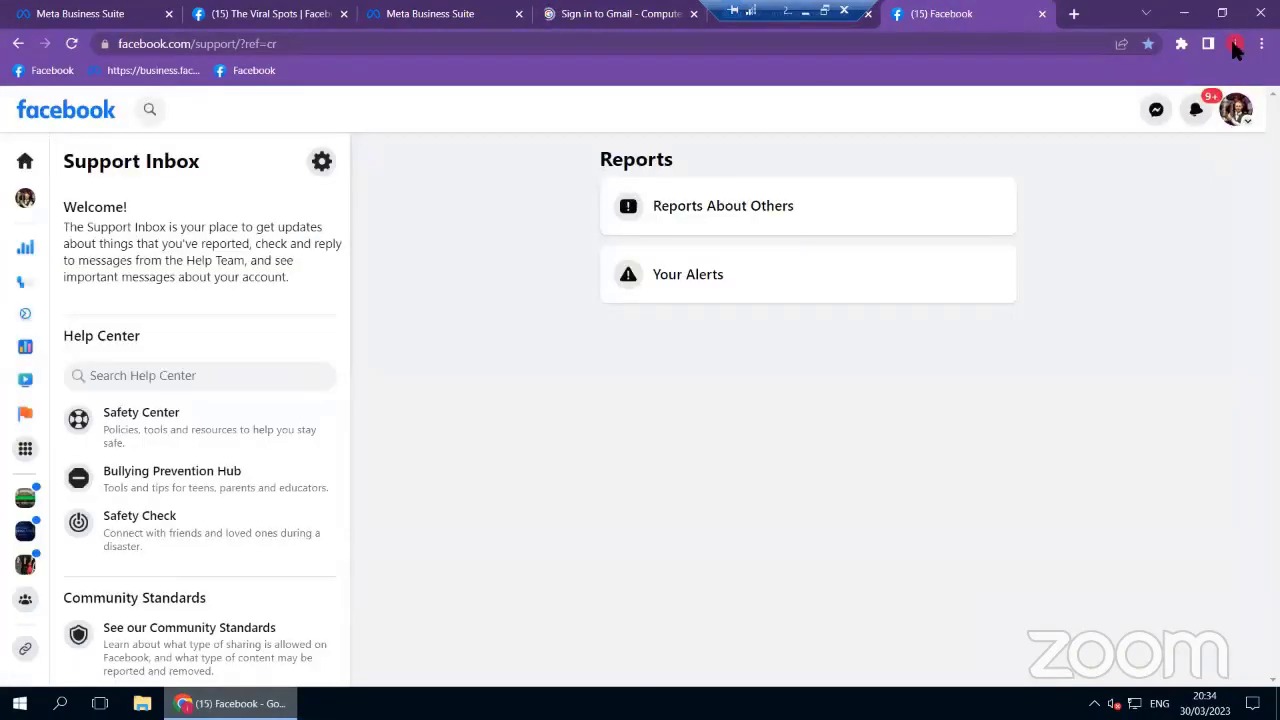
- Add a Chrome profile named 'demo' without signing in to an account
click(1236, 44)
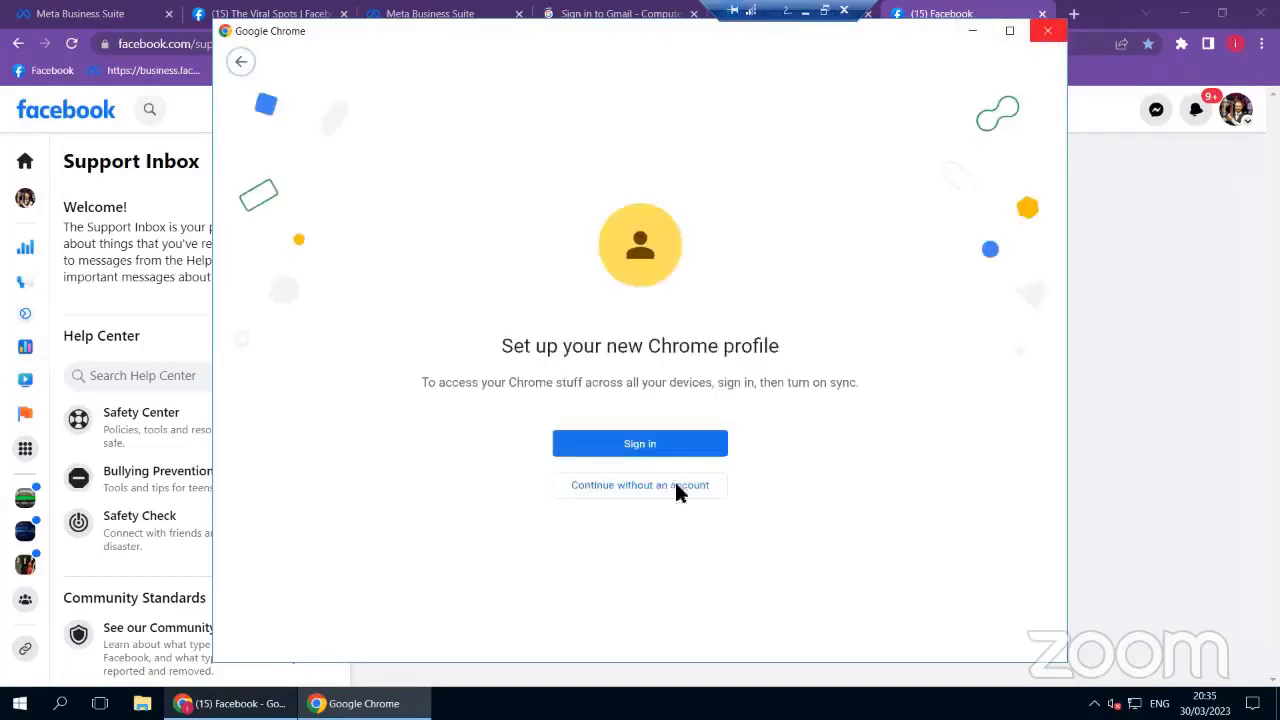
click(640, 485)
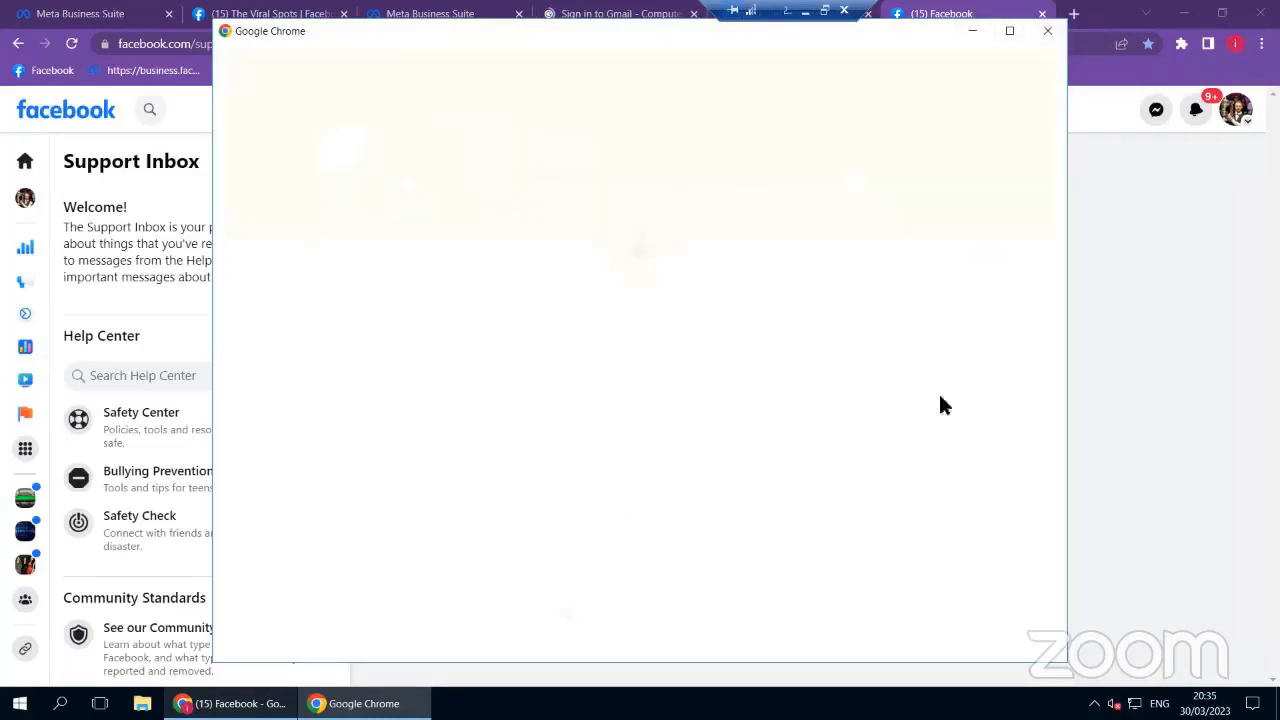
click(596, 320)
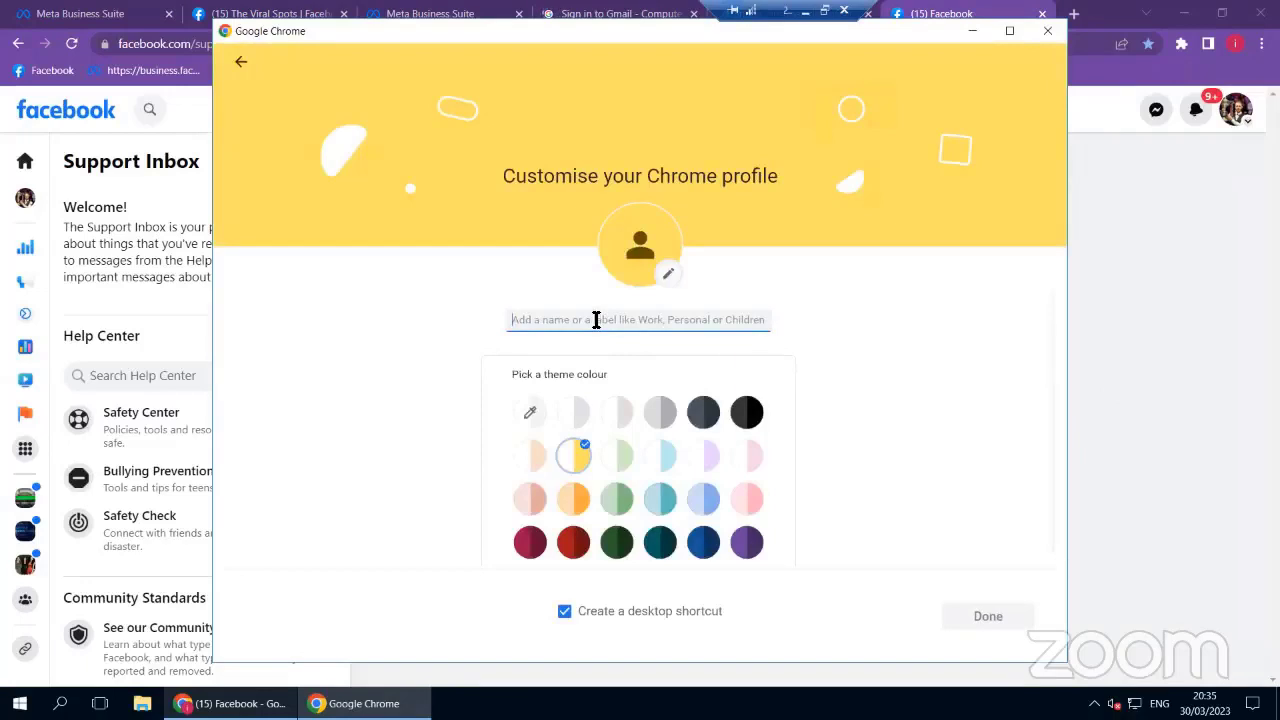
text(demo)
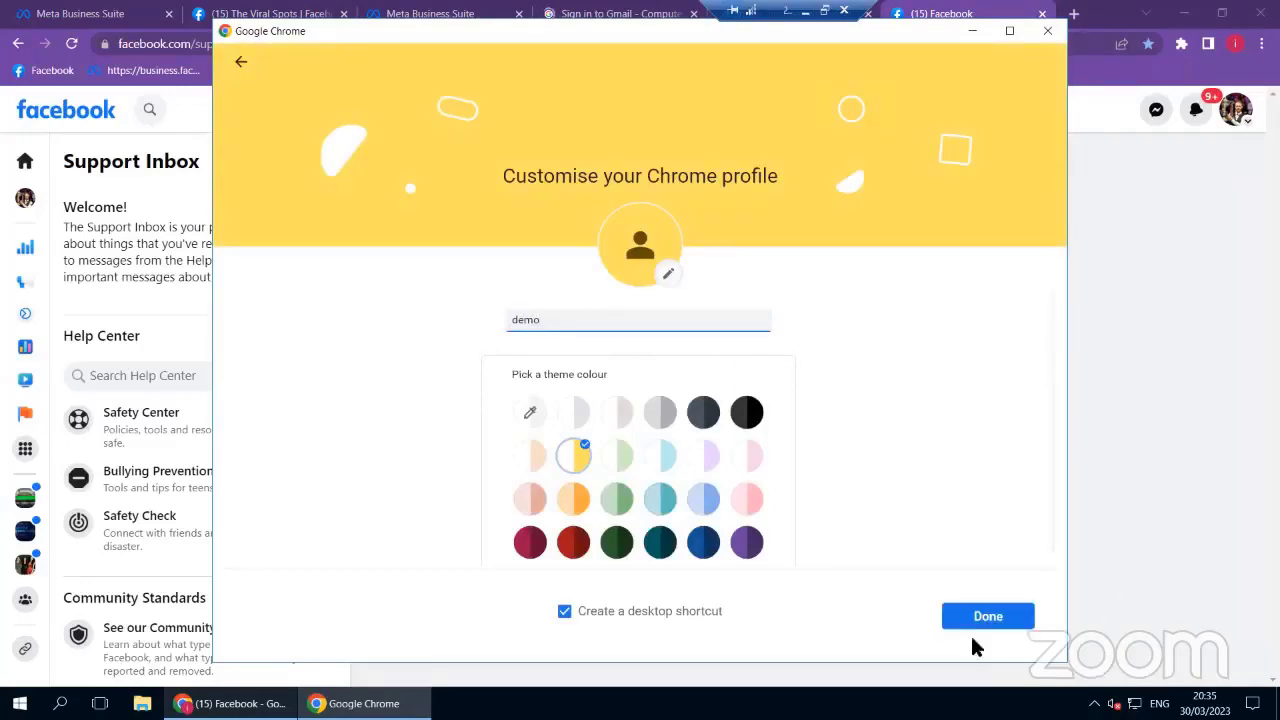
click(989, 617)
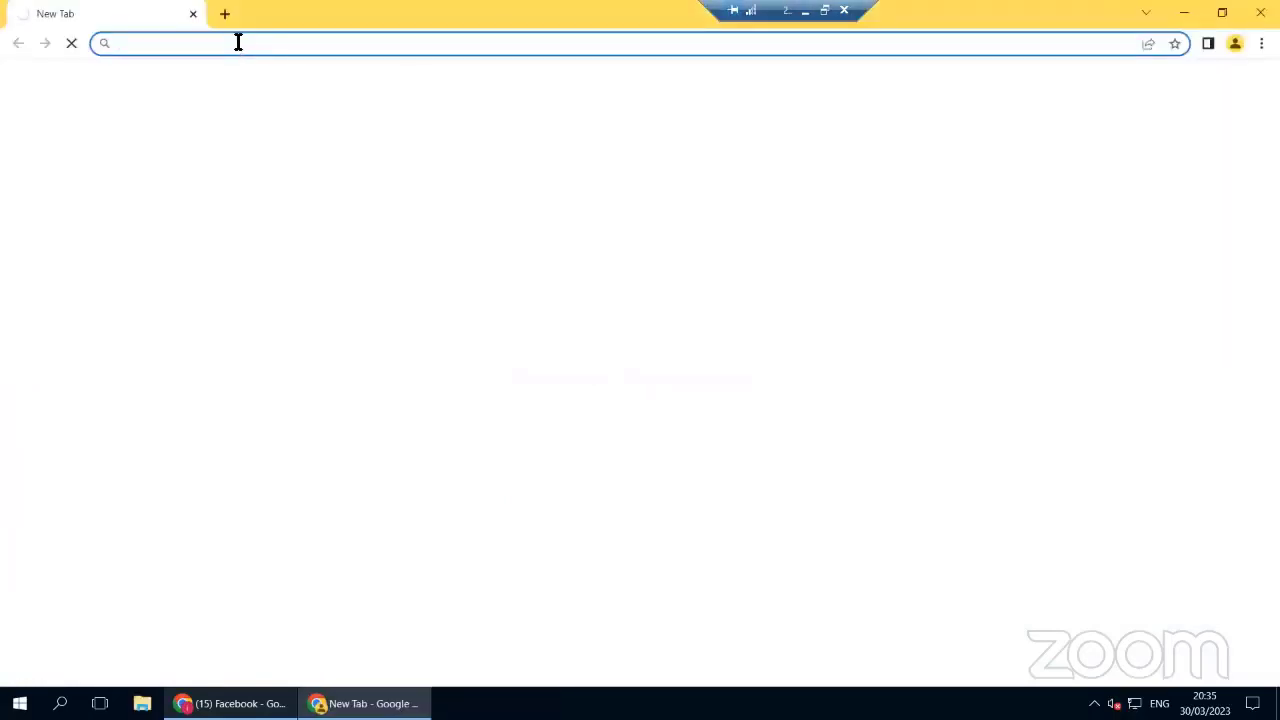
- Load Facebook's login page in the demo profile's Chrome window via a 'face' search, then minimize it
click(234, 43)
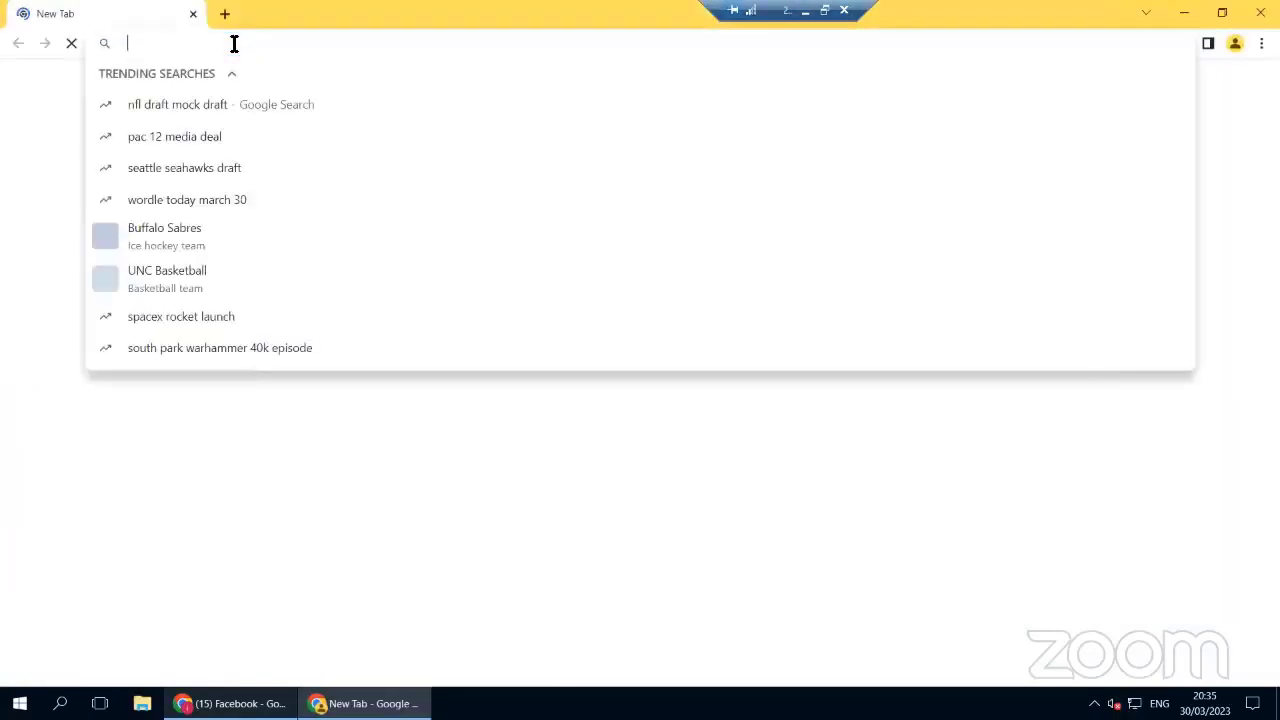
text(face)
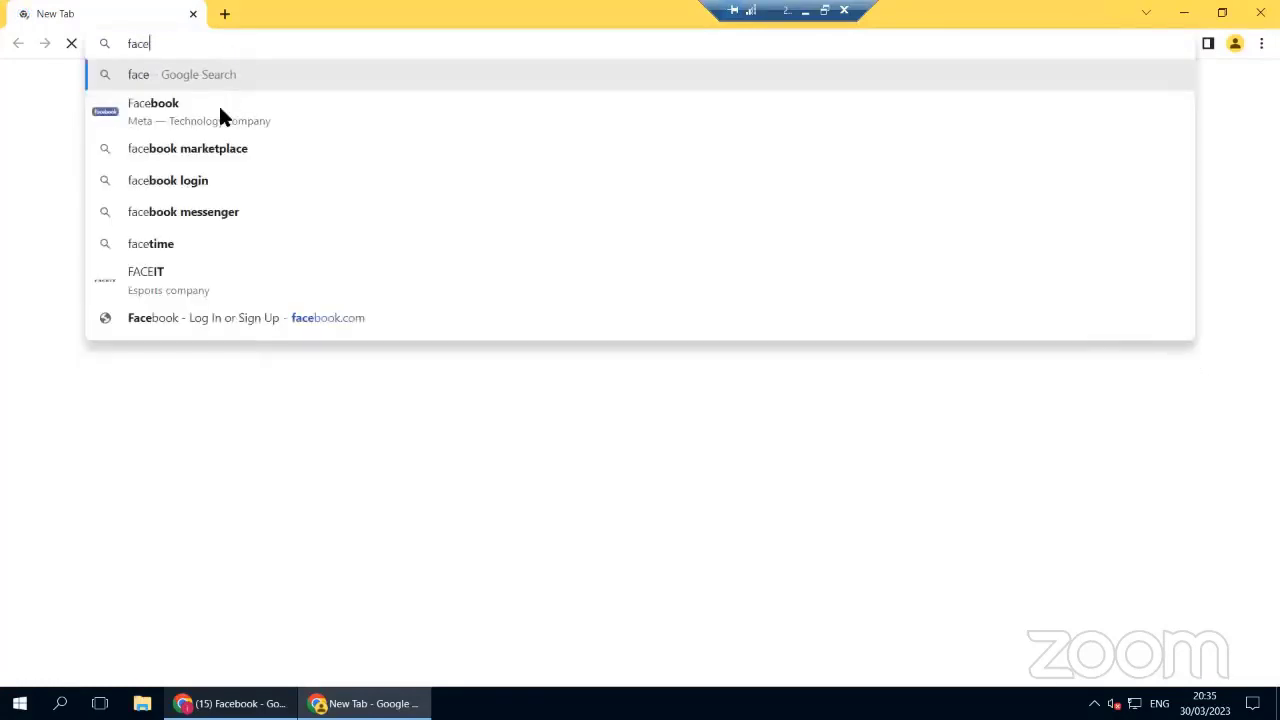
click(221, 110)
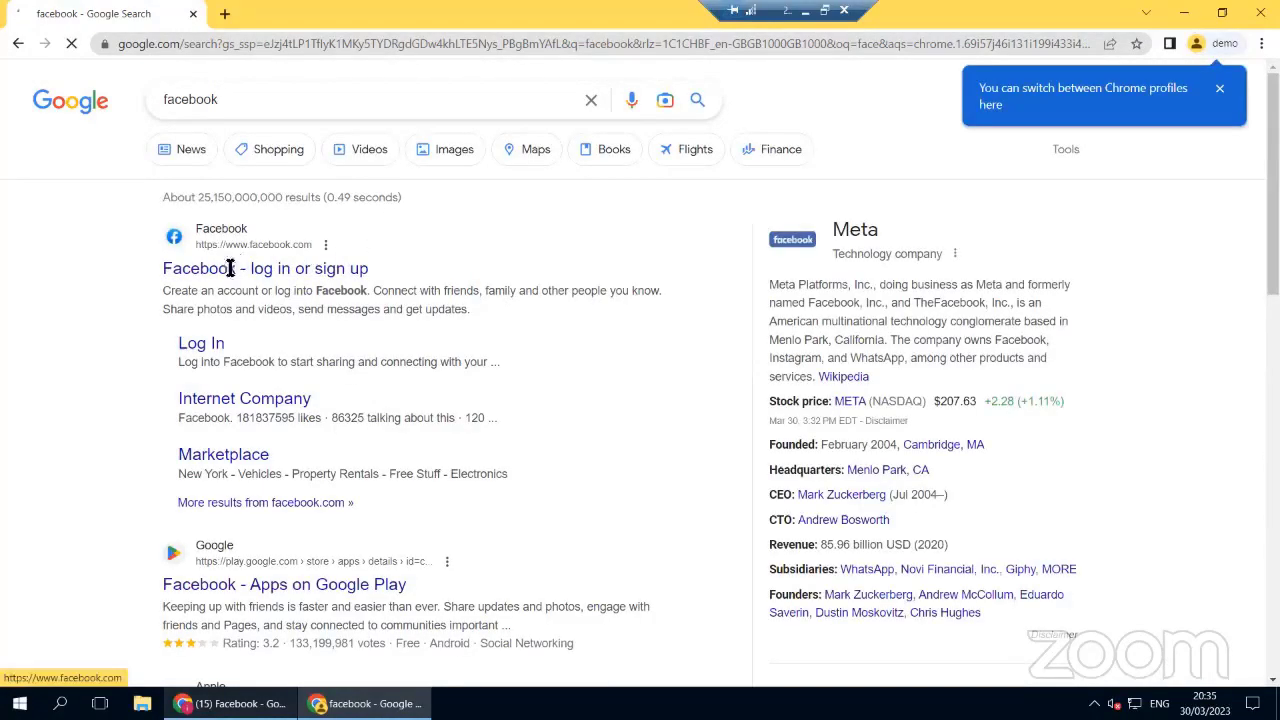
click(333, 270)
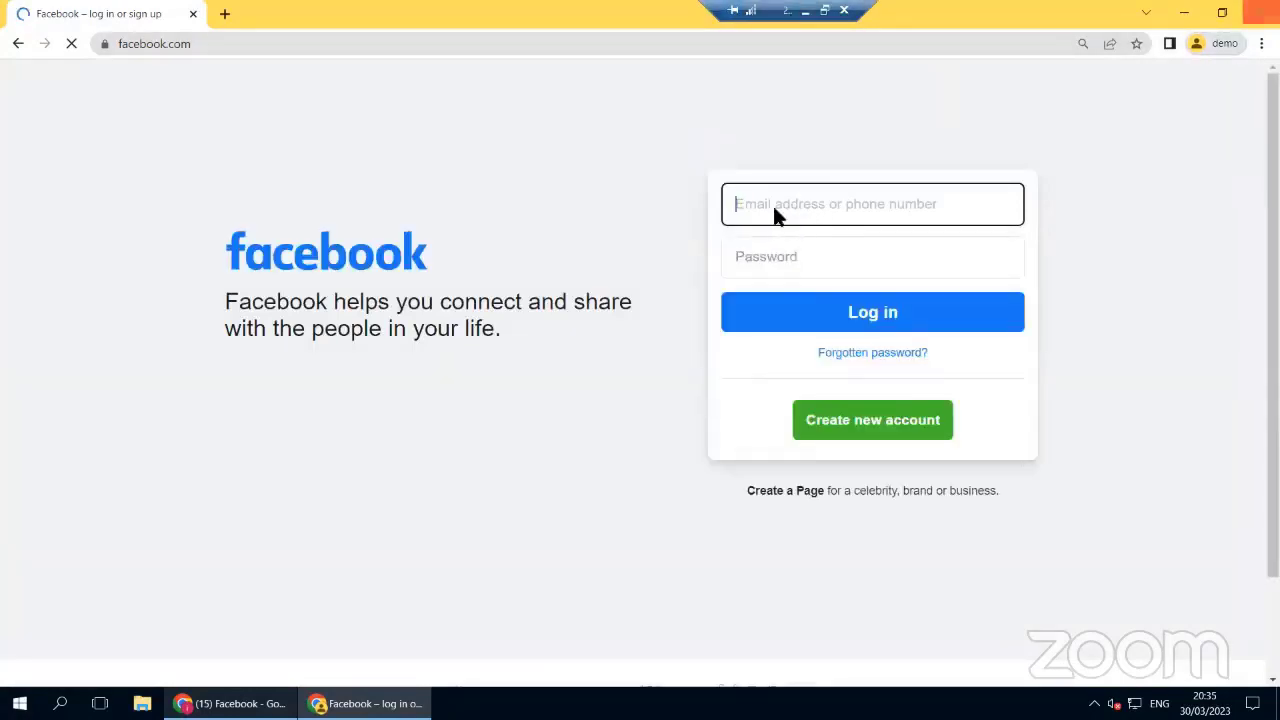
click(1186, 14)
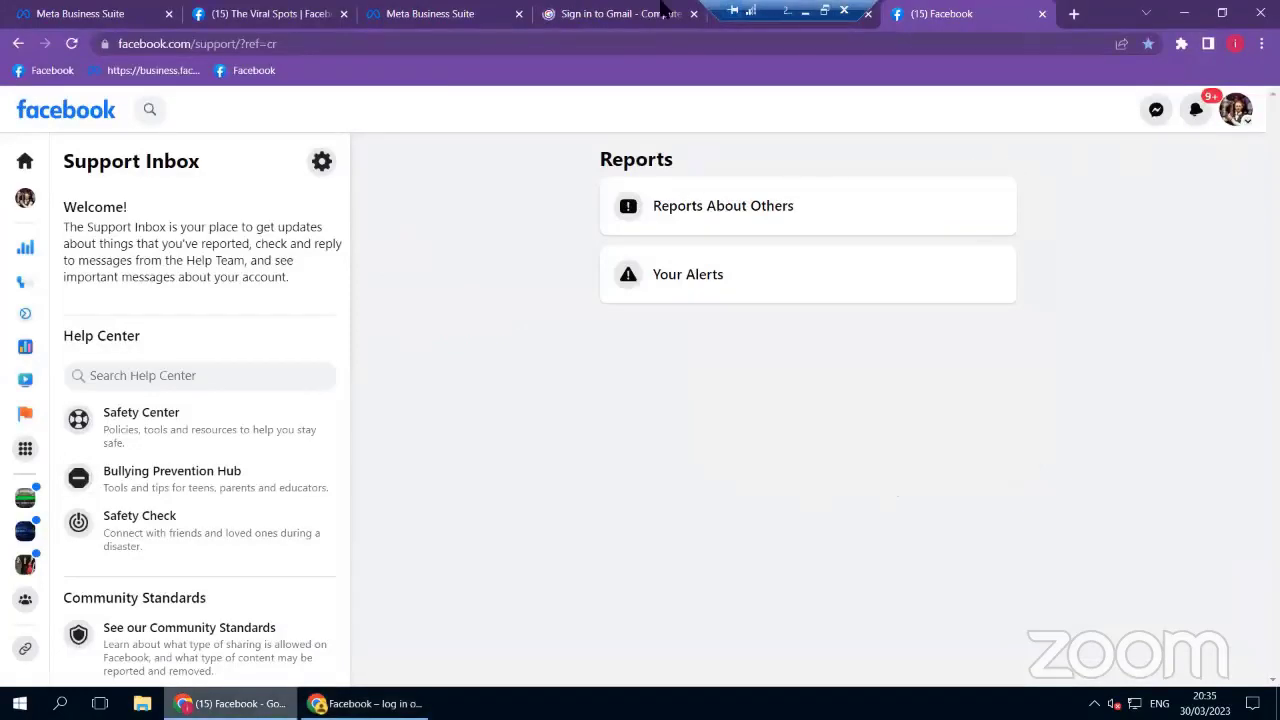
click(733, 18)
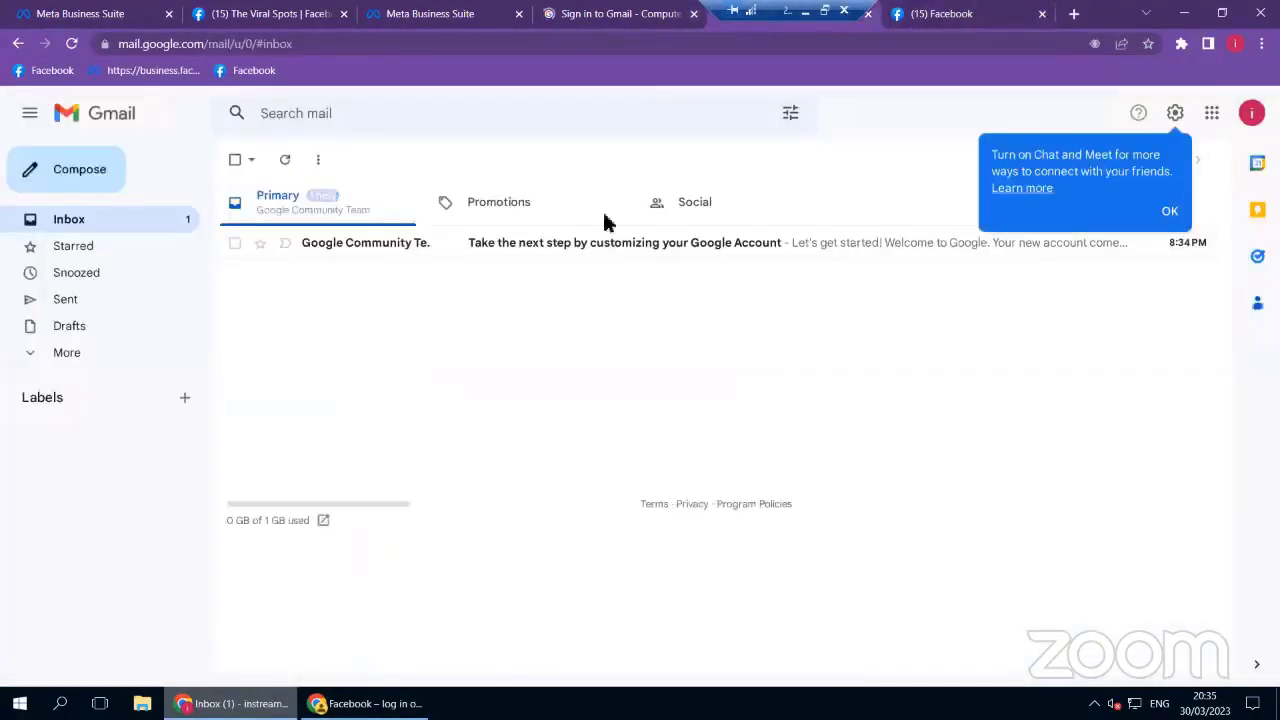
click(1250, 118)
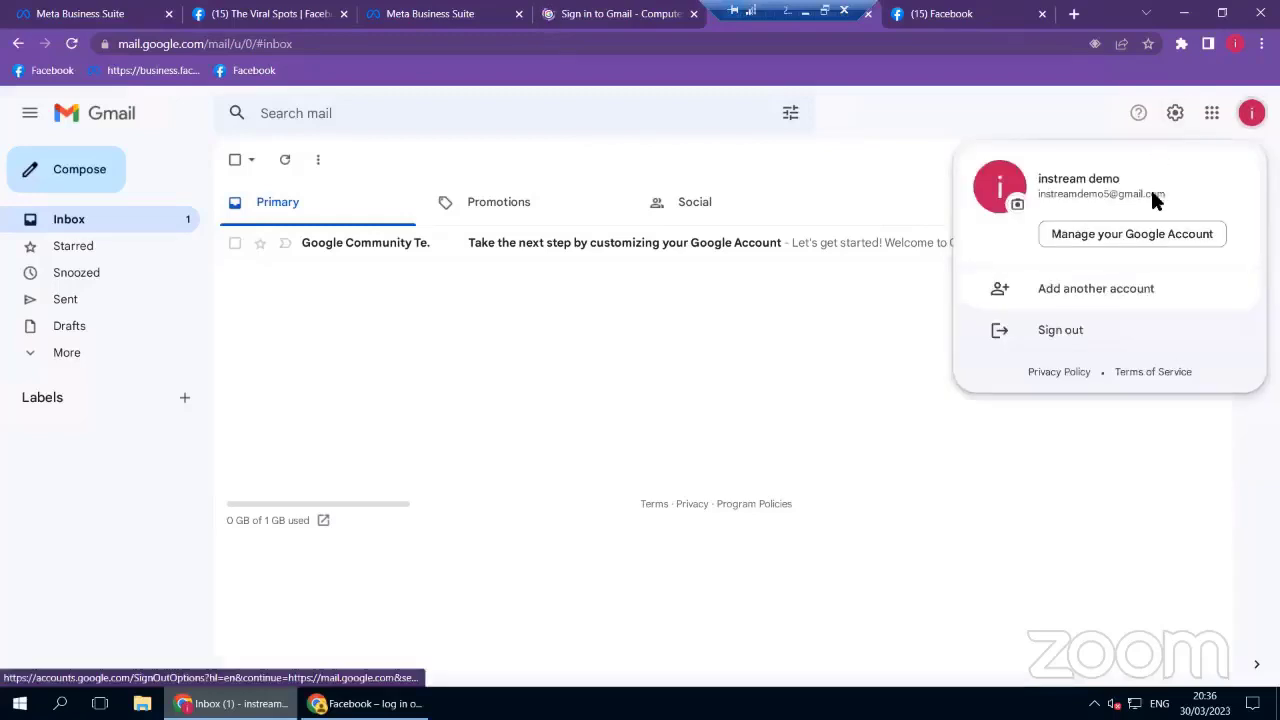
triple_click(1066, 194)
click(1064, 200)
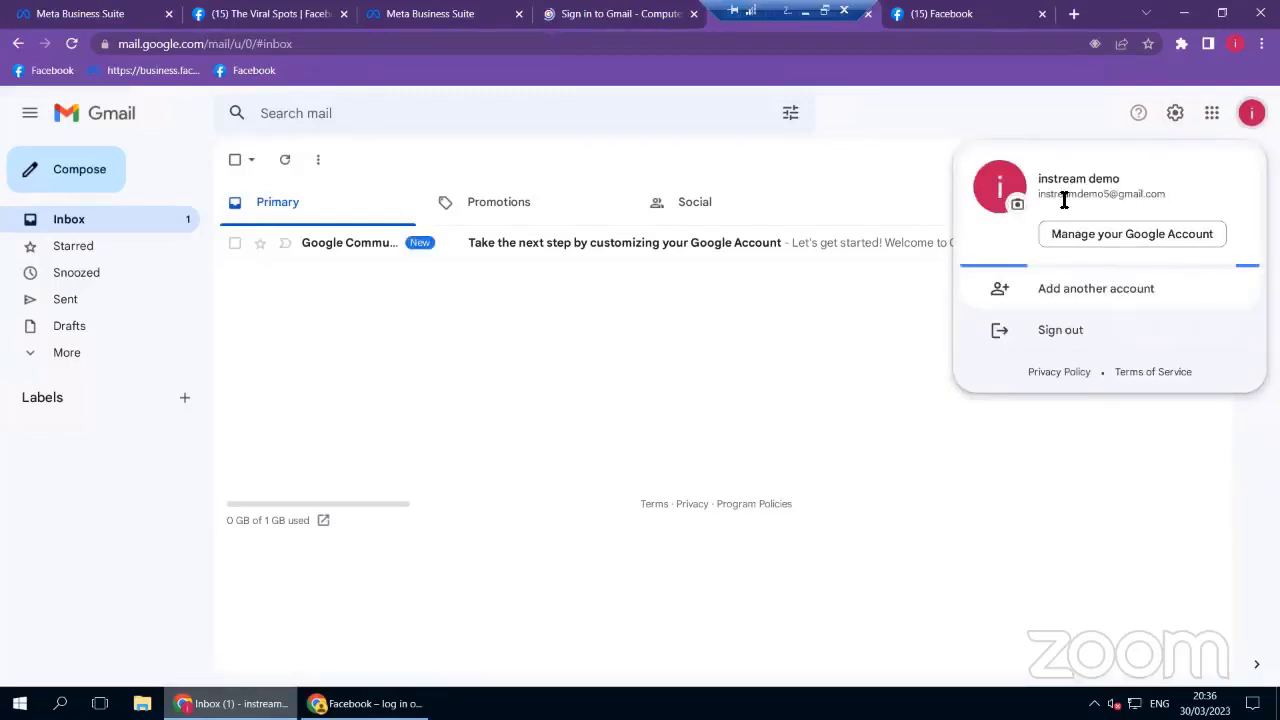
triple_click(1064, 197)
key(ctrl+c)
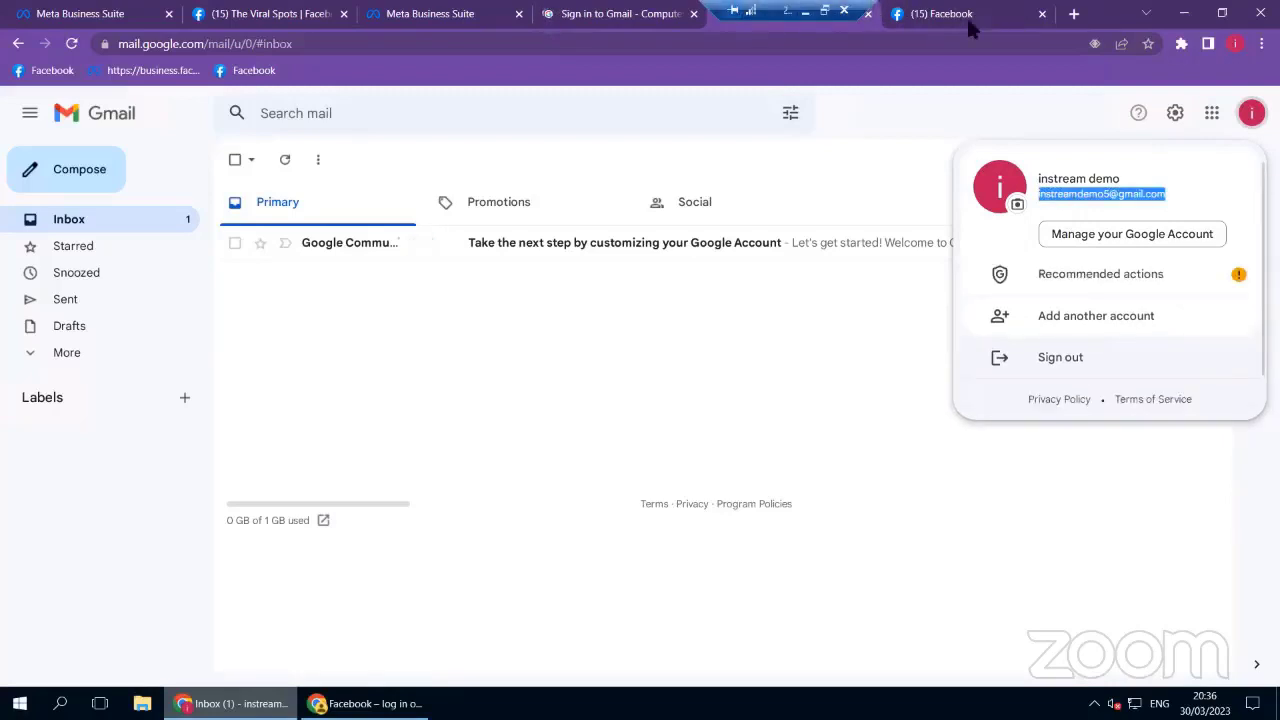
click(1184, 13)
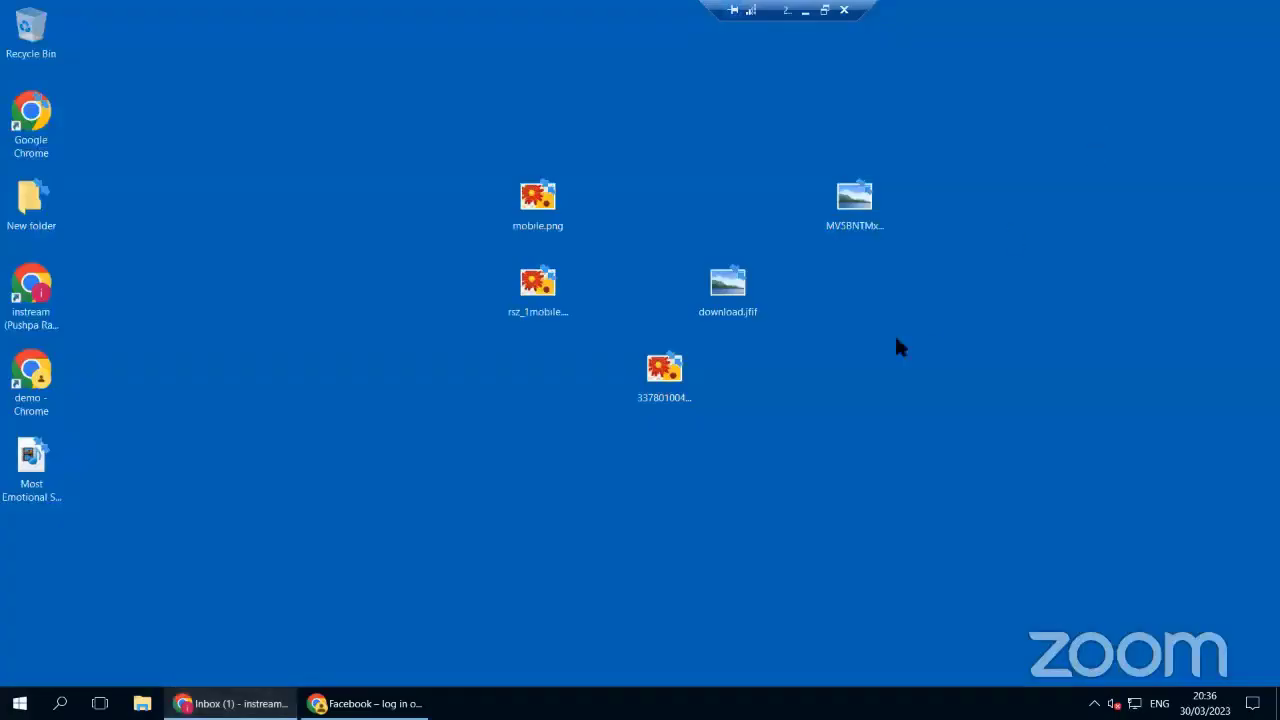
click(365, 703)
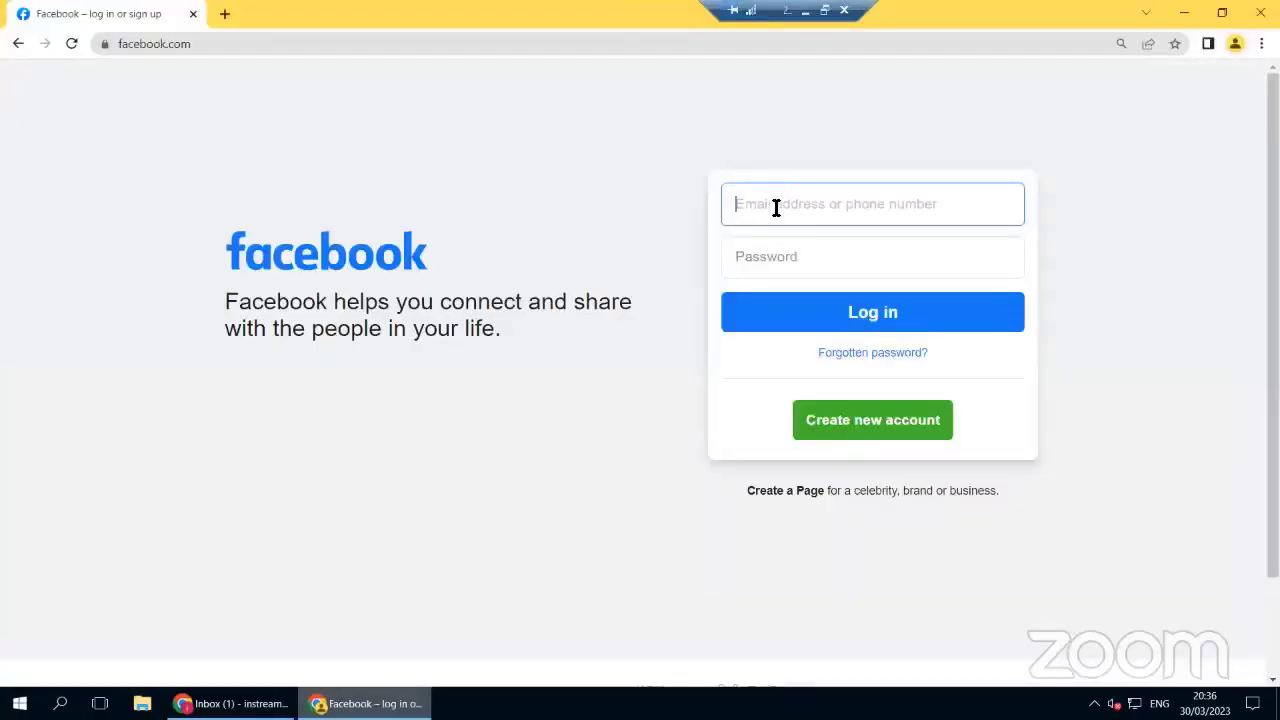
- Open the Create new account form and place the cursor in the First name field
click(873, 422)
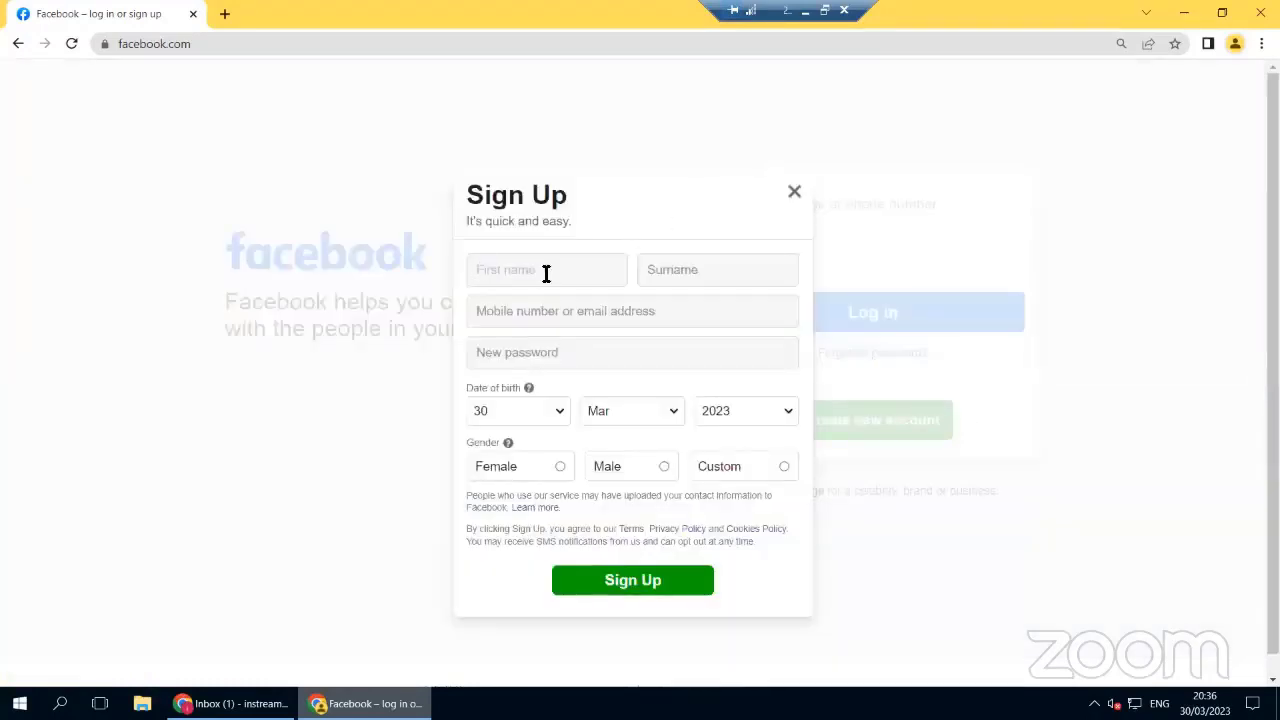
click(546, 273)
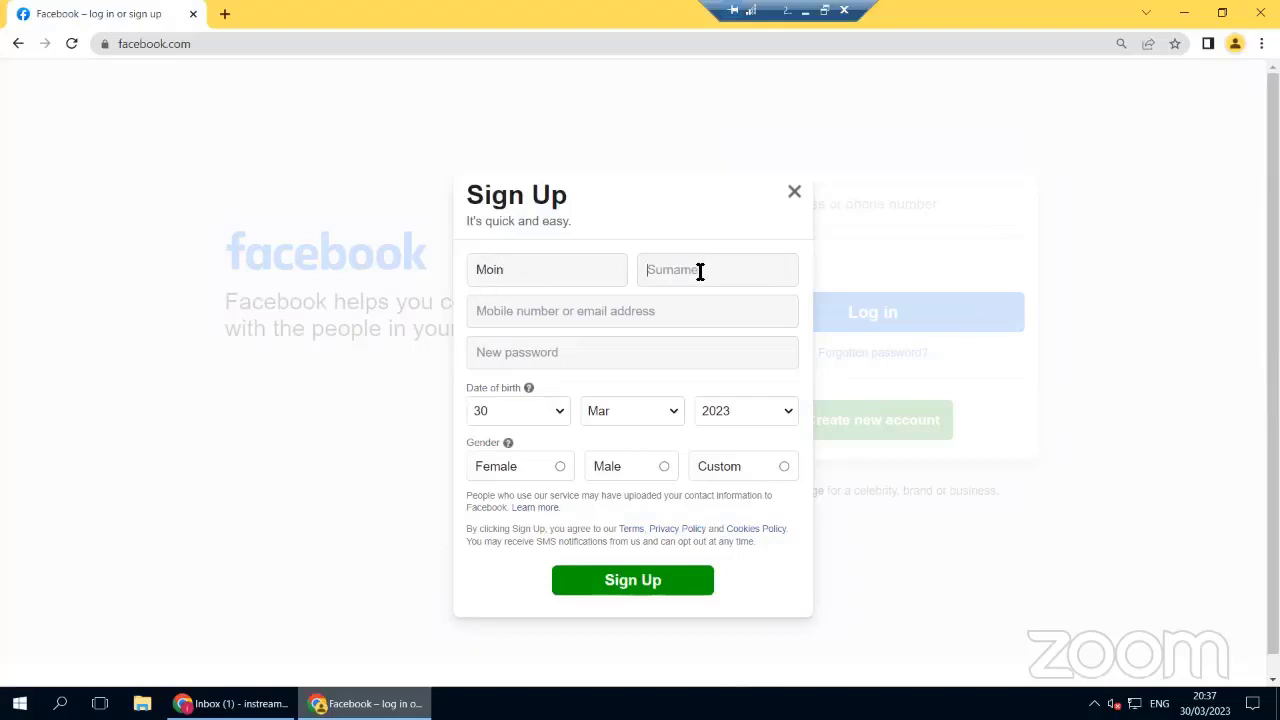
- Enter the first name and surname, paste the new Gmail address twice, and type a password
click(580, 314)
key(ctrl+v)
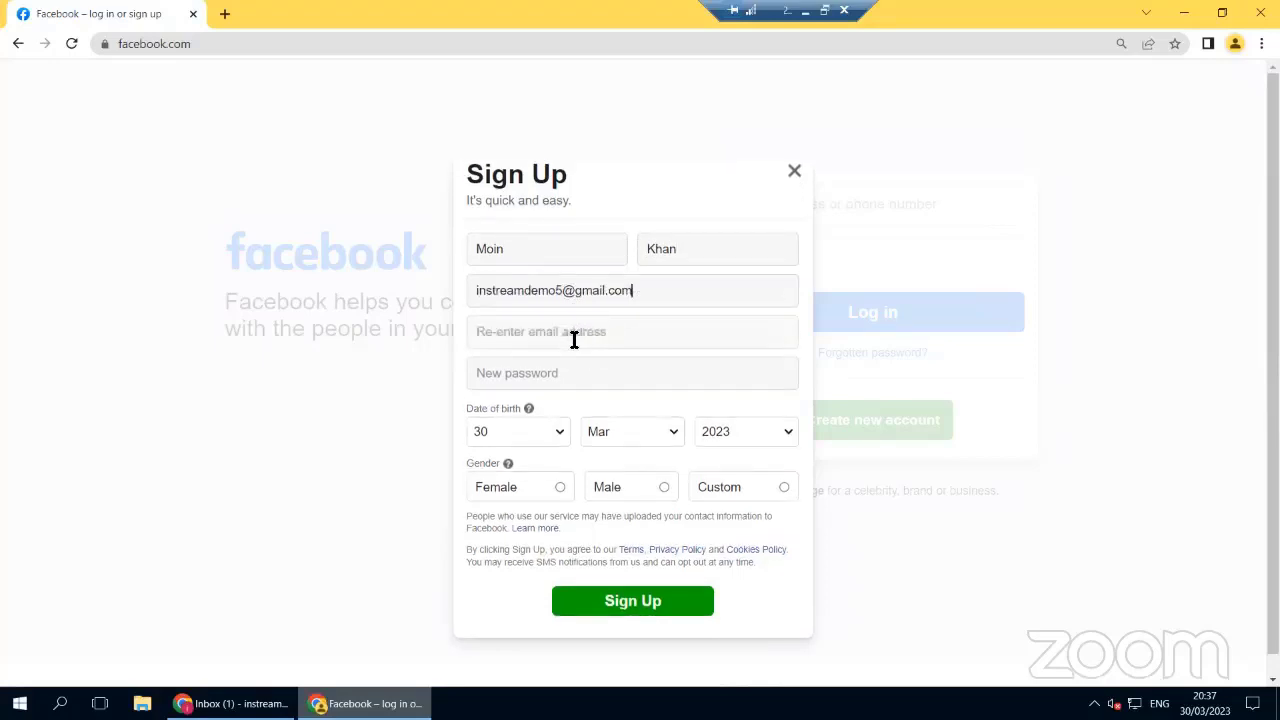
click(566, 334)
key(ctrl+v)
click(550, 376)
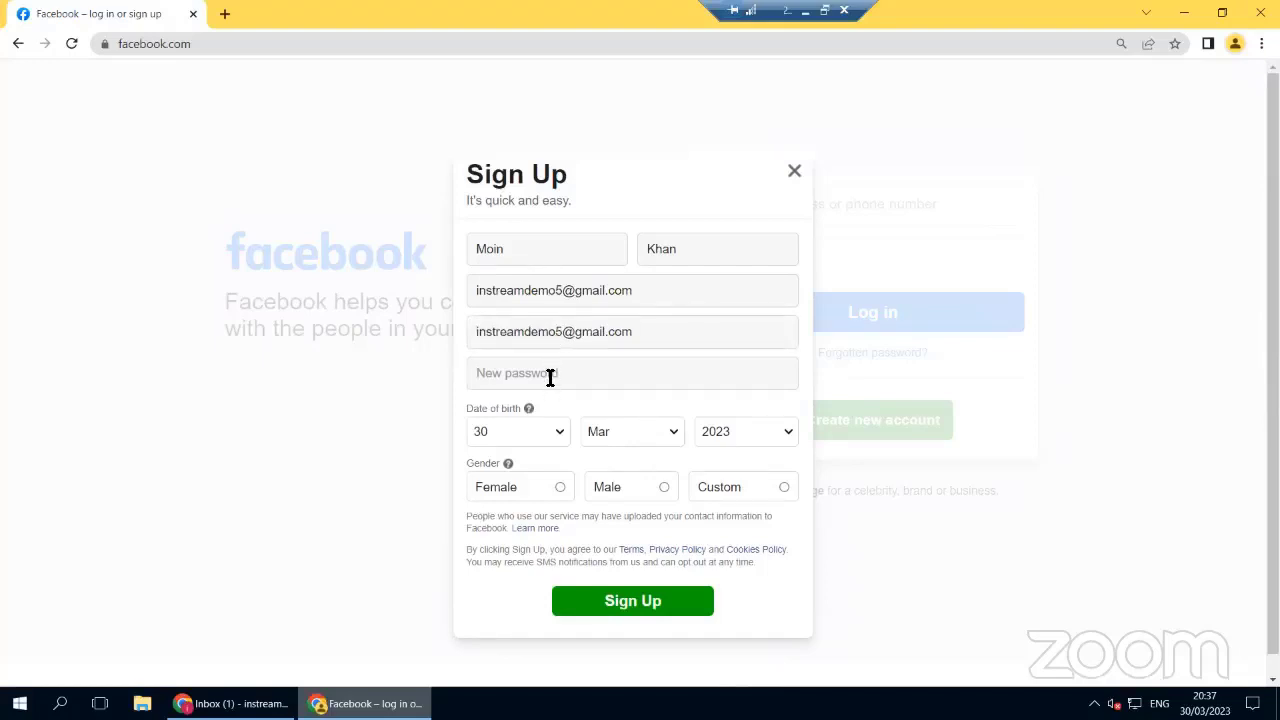
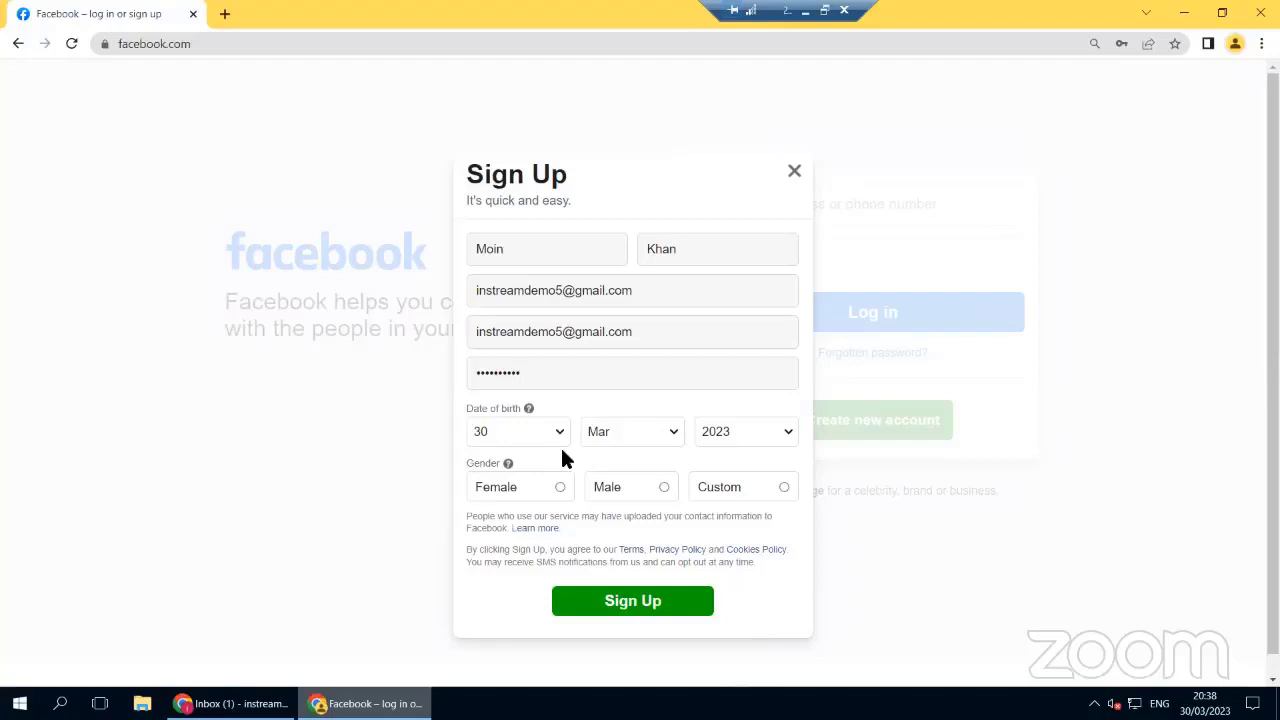
- Choose Male as the gender and correct the extra letters in the first name
click(663, 487)
text(sarwa)
key(BackSpace)
key(BackSpace)
key(BackSpace)
key(BackSpace)
key(BackSpace)
key(BackSpace)
click(531, 433)
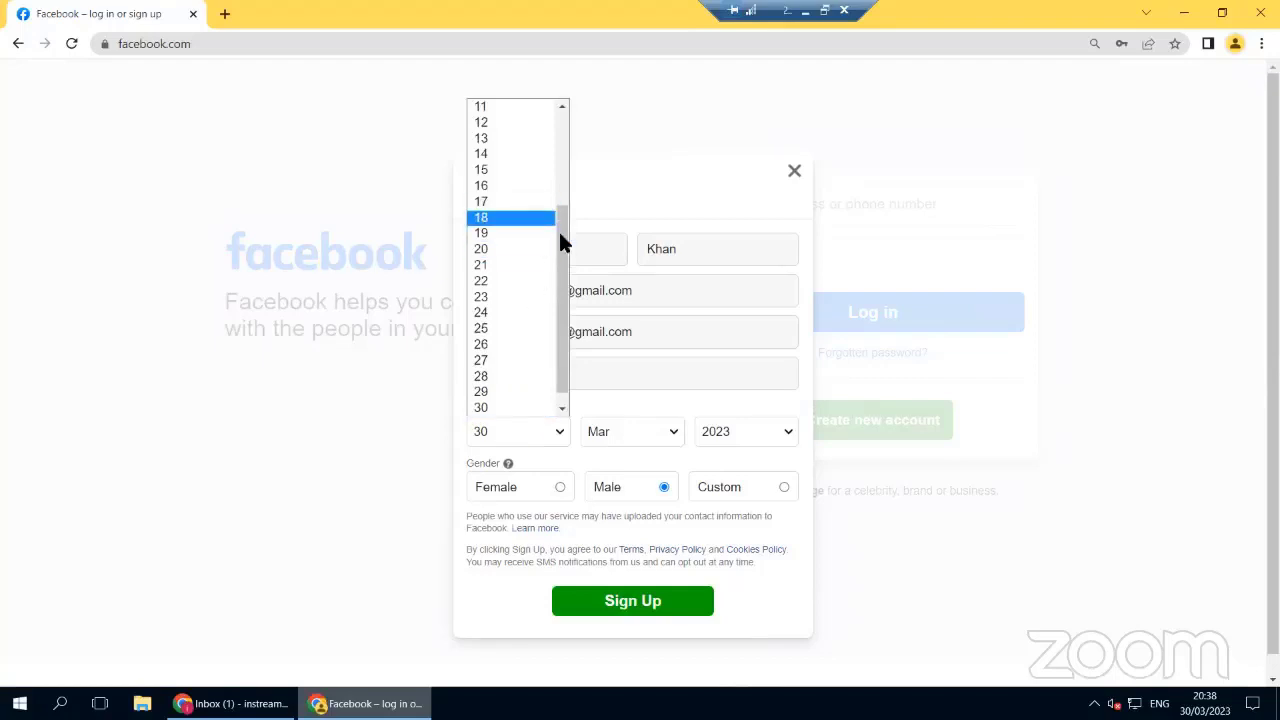
scroll(563, 196, up, 2)
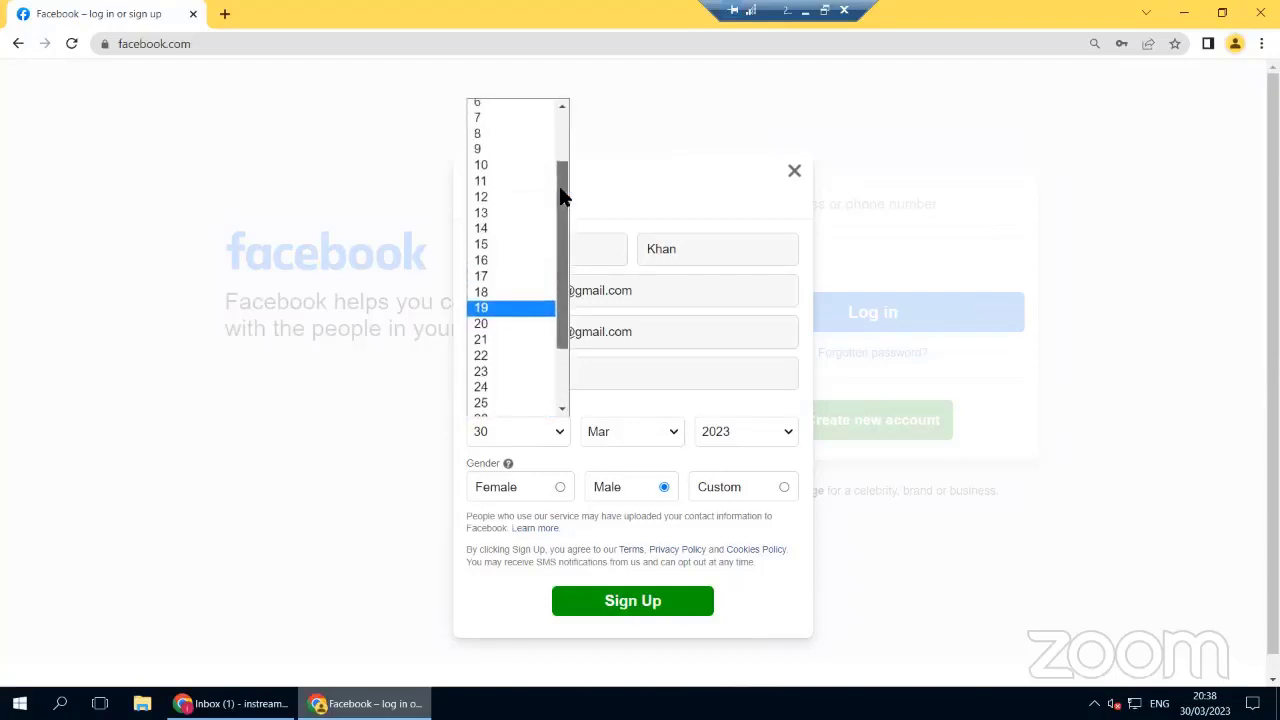
click(502, 122)
click(637, 436)
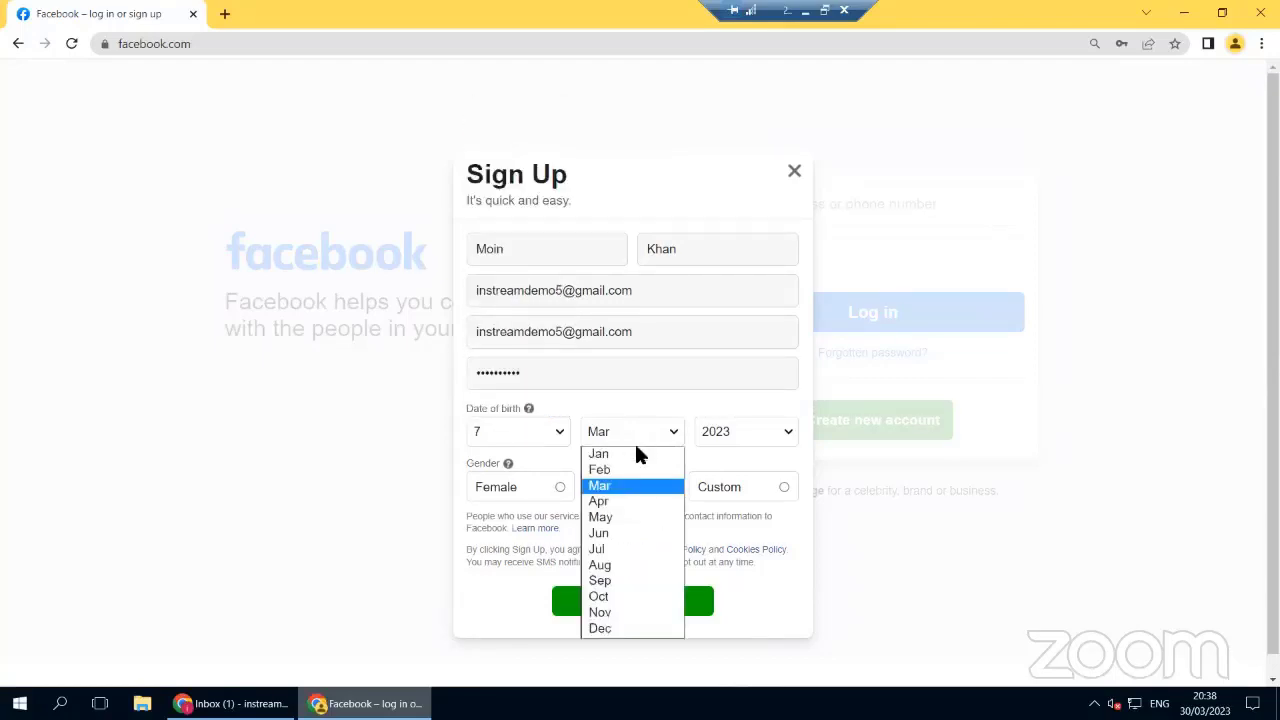
click(618, 487)
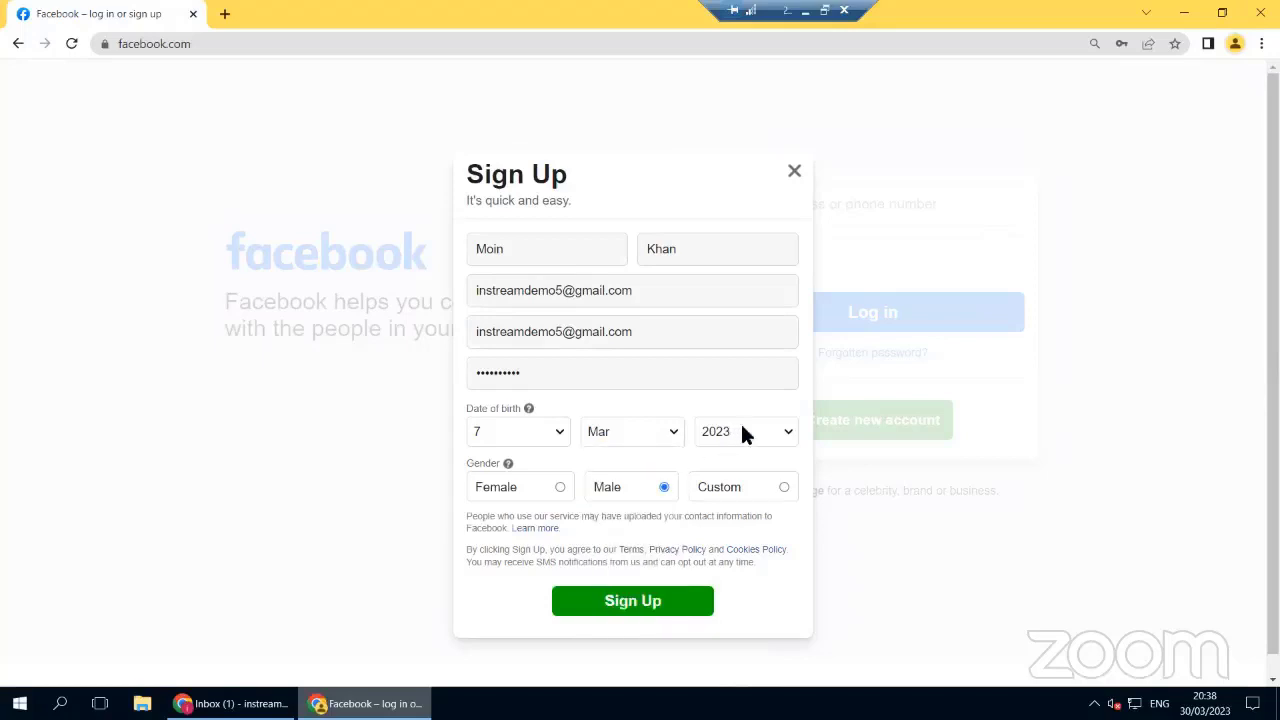
click(742, 432)
scroll(790, 368, down, 4)
scroll(788, 370, down, 3)
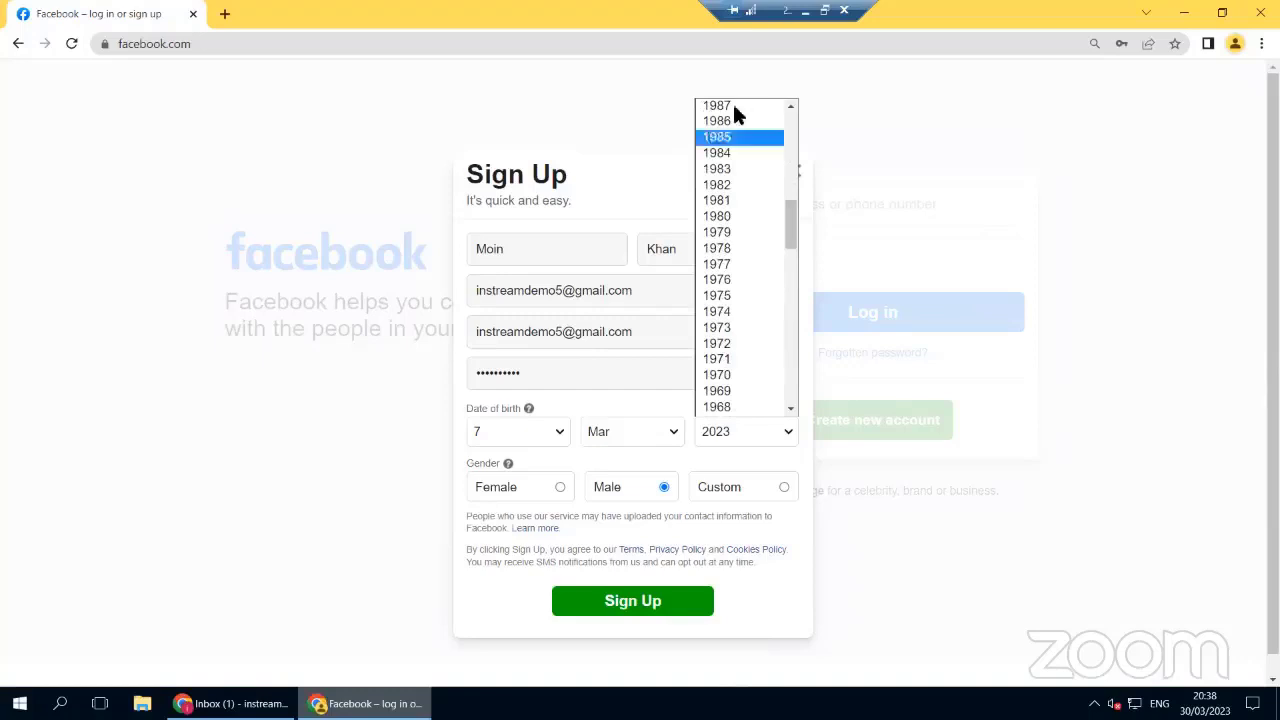
click(808, 265)
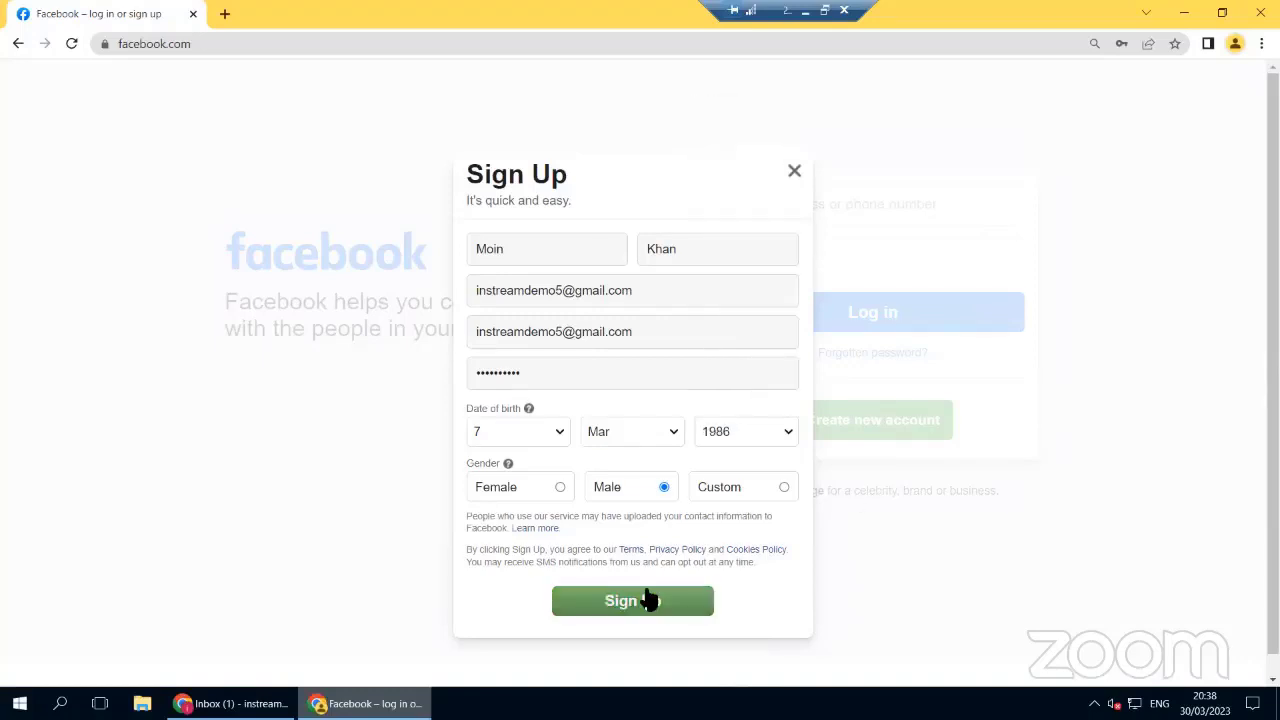
click(652, 606)
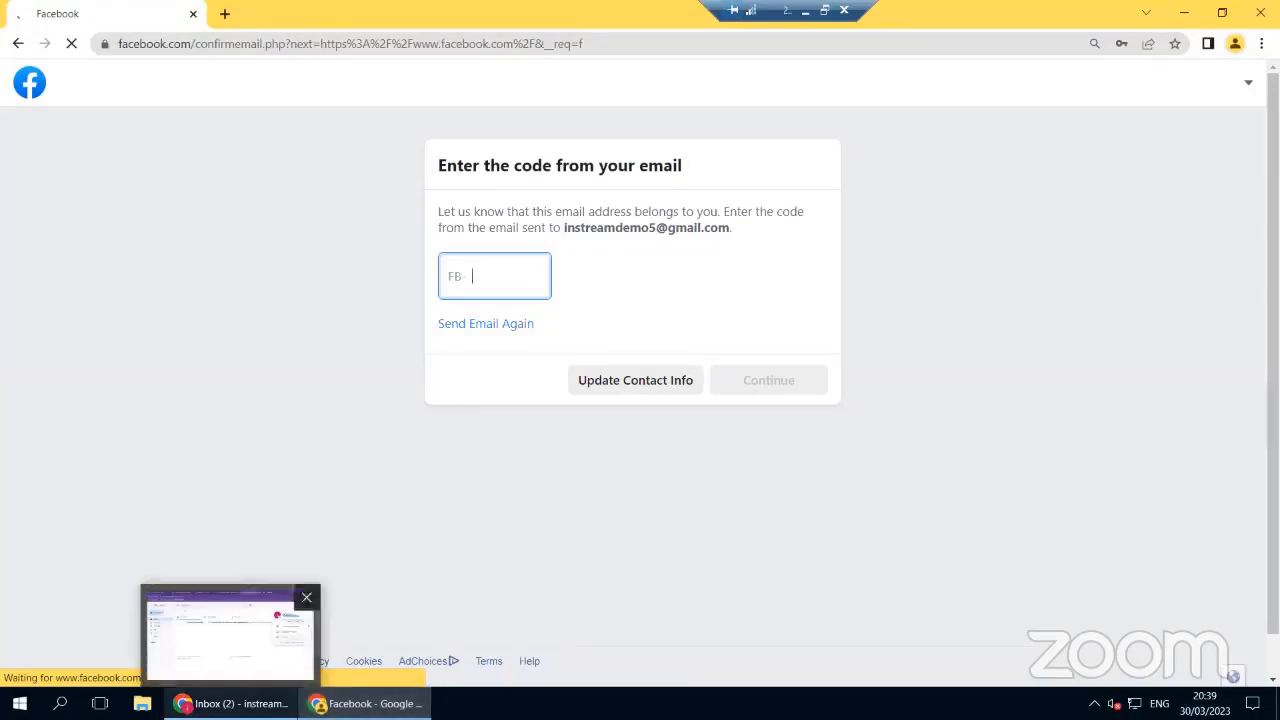
- Read the Facebook confirmation code in Gmail, enter it on the confirmation page and continue
click(232, 703)
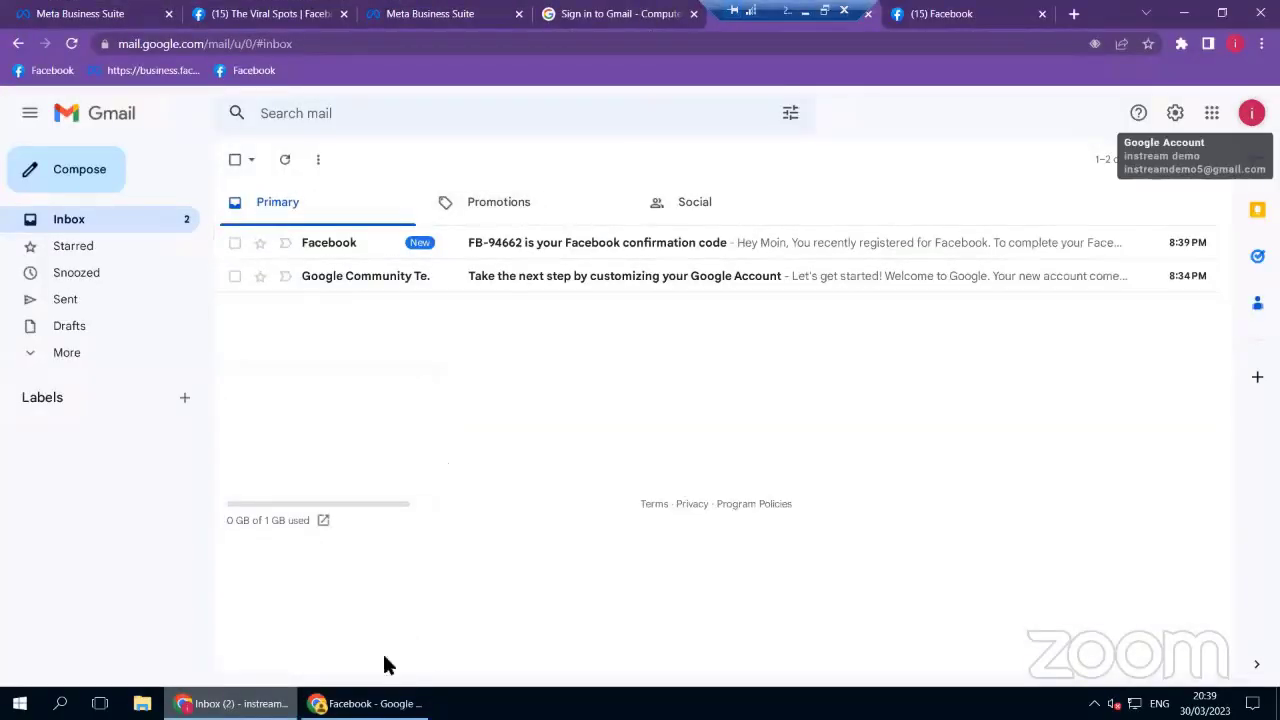
key(alt+Tab)
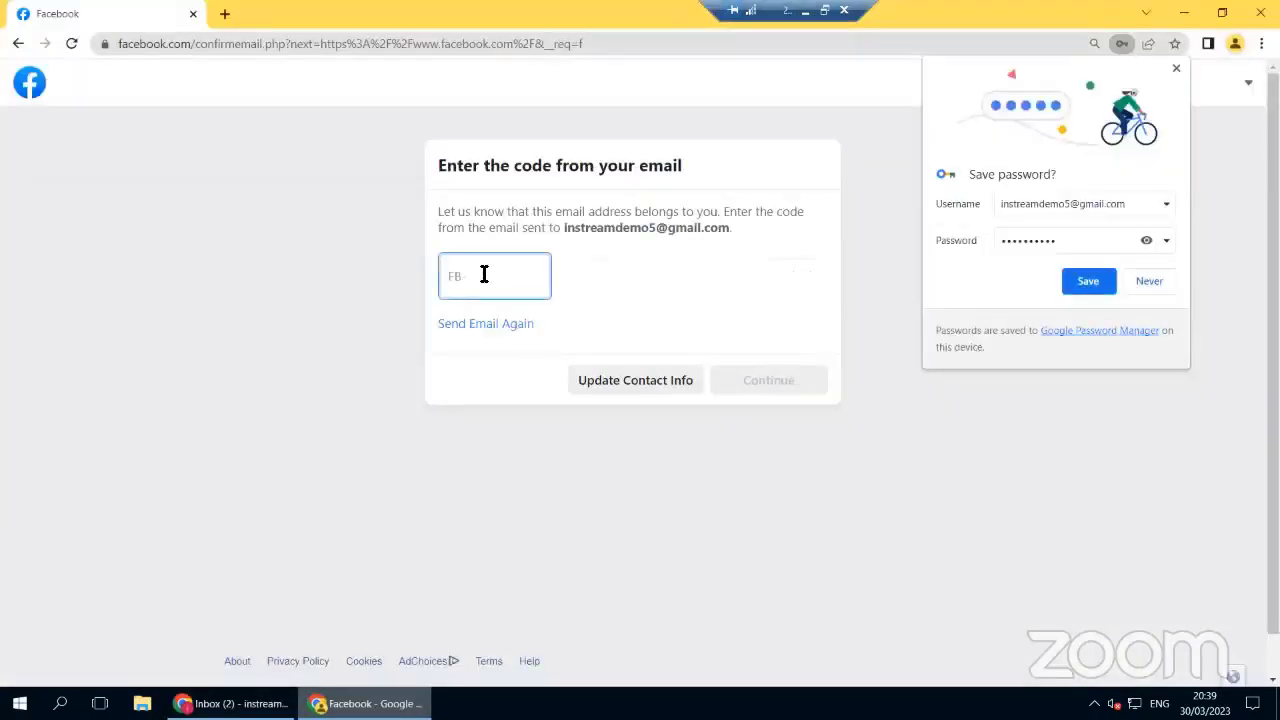
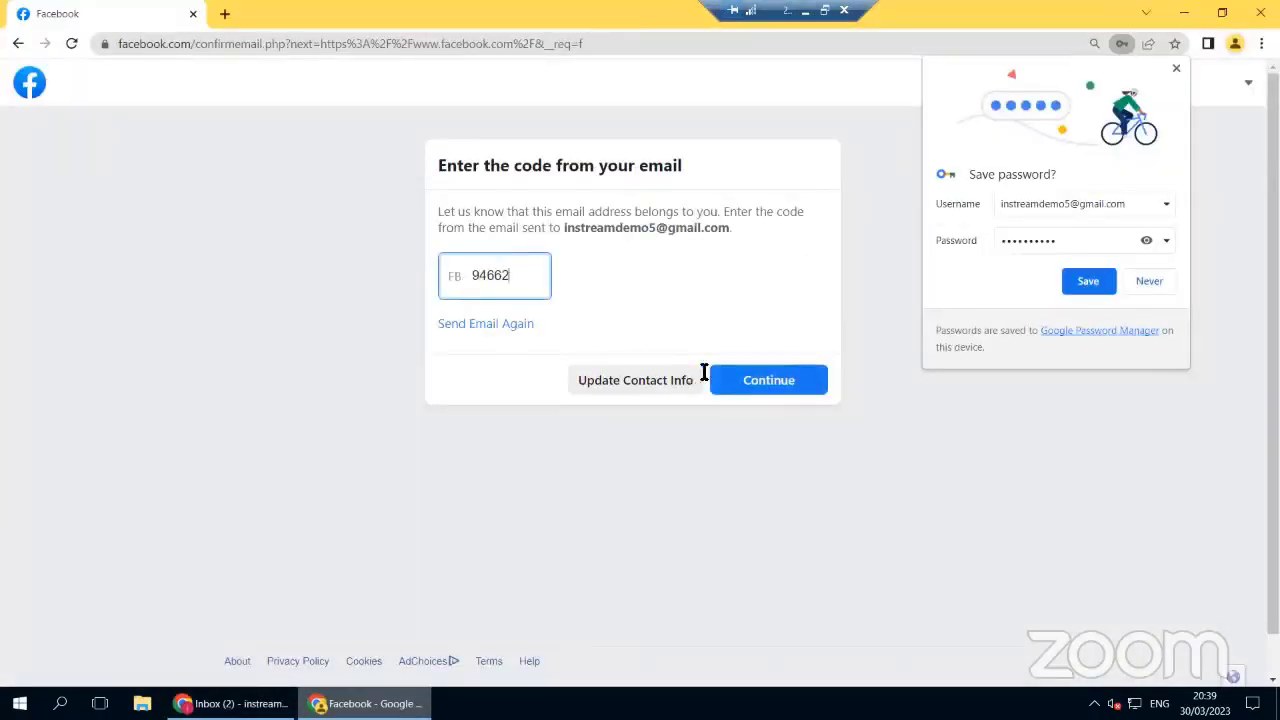
click(742, 382)
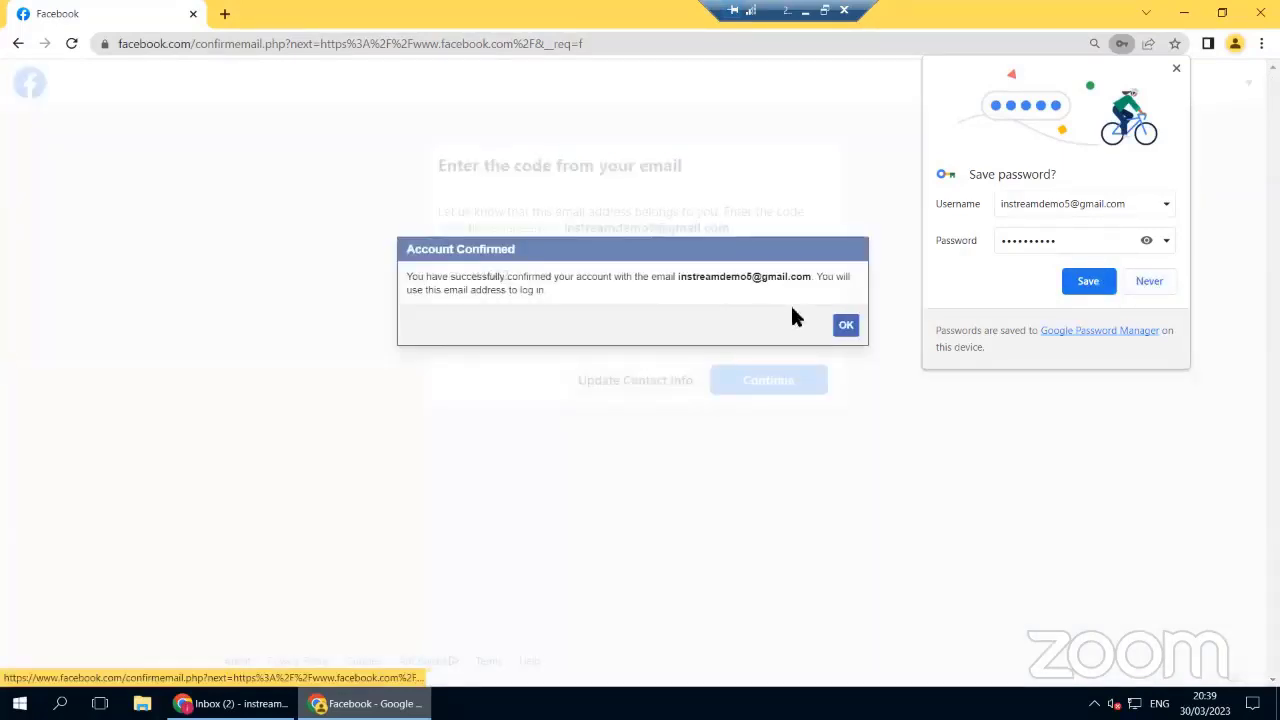
- Dismiss the Account Confirmed and Remember password prompts and open the account's profile page
click(846, 326)
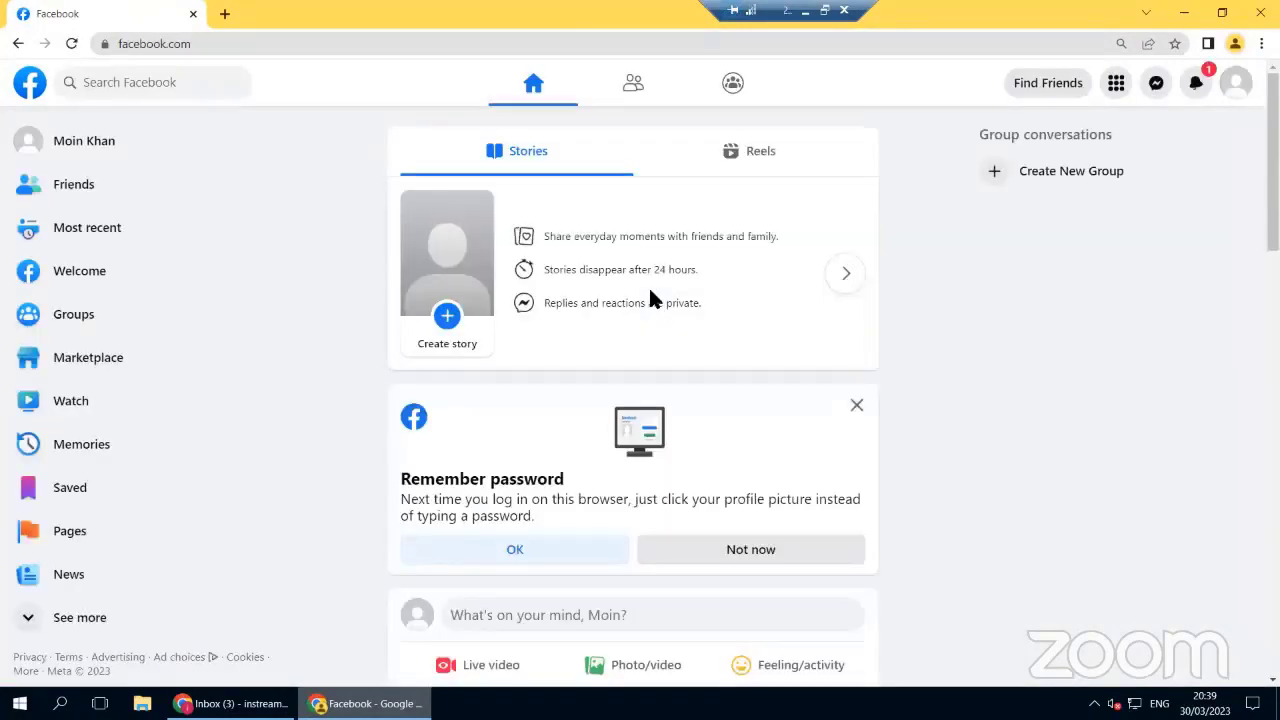
click(857, 408)
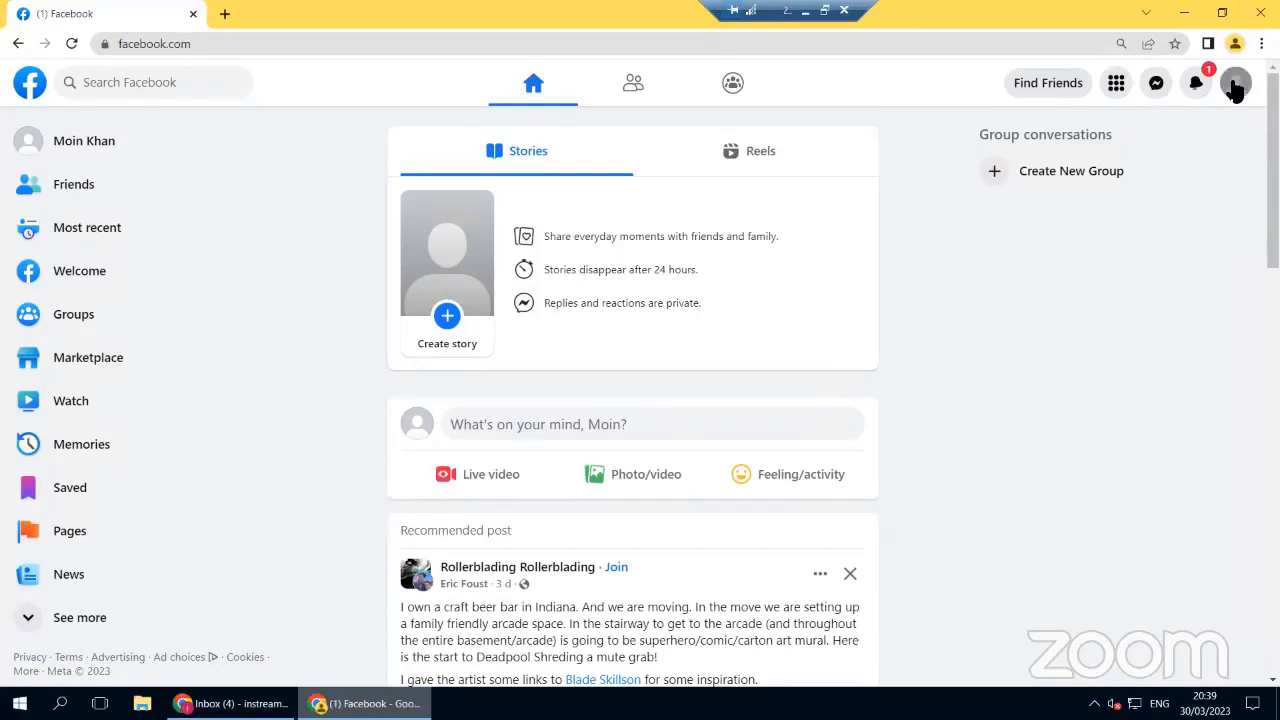
click(1234, 86)
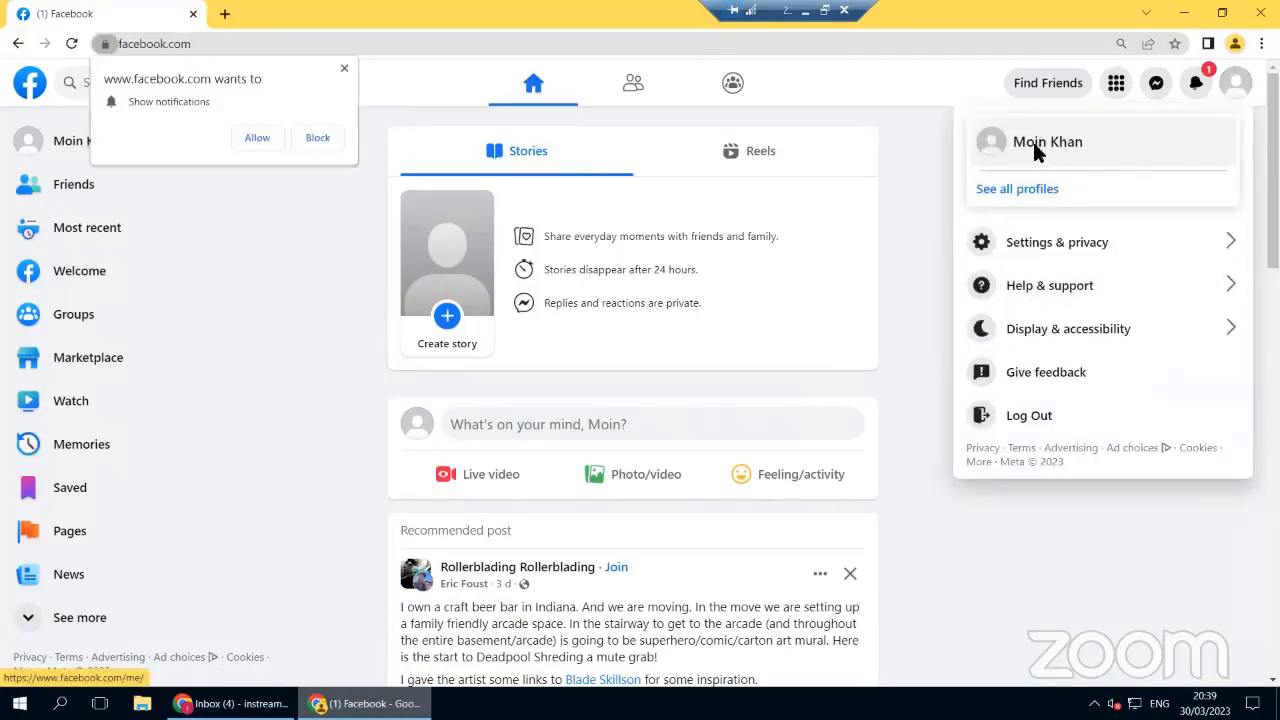
click(1036, 152)
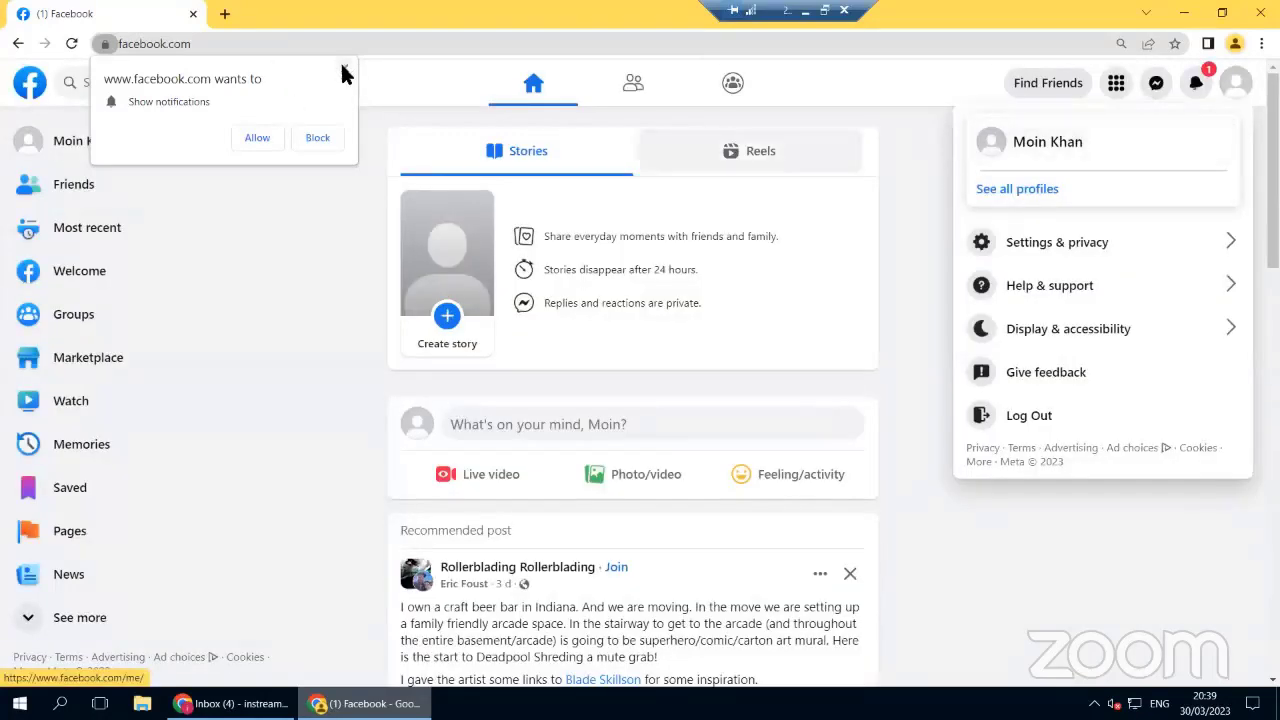
click(1041, 166)
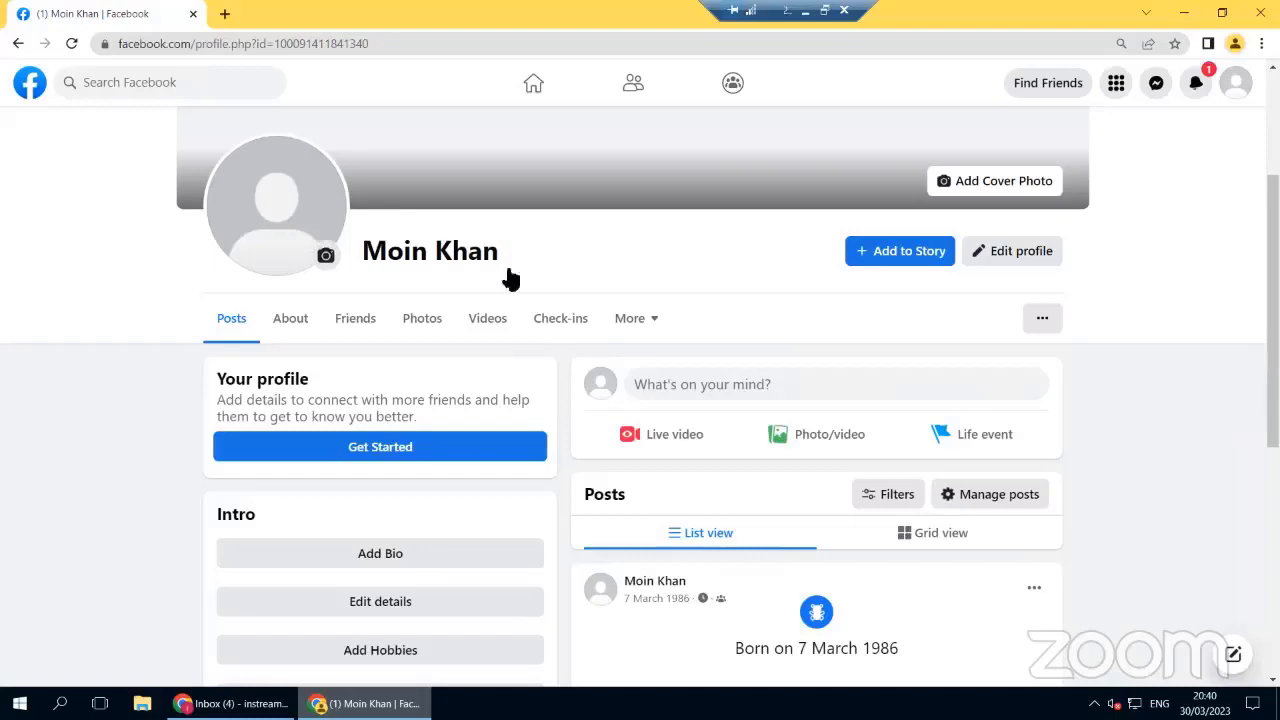
- Browse the profile's About tabs: Places lived, Contact and basic info, then the empty Check-ins section
click(289, 326)
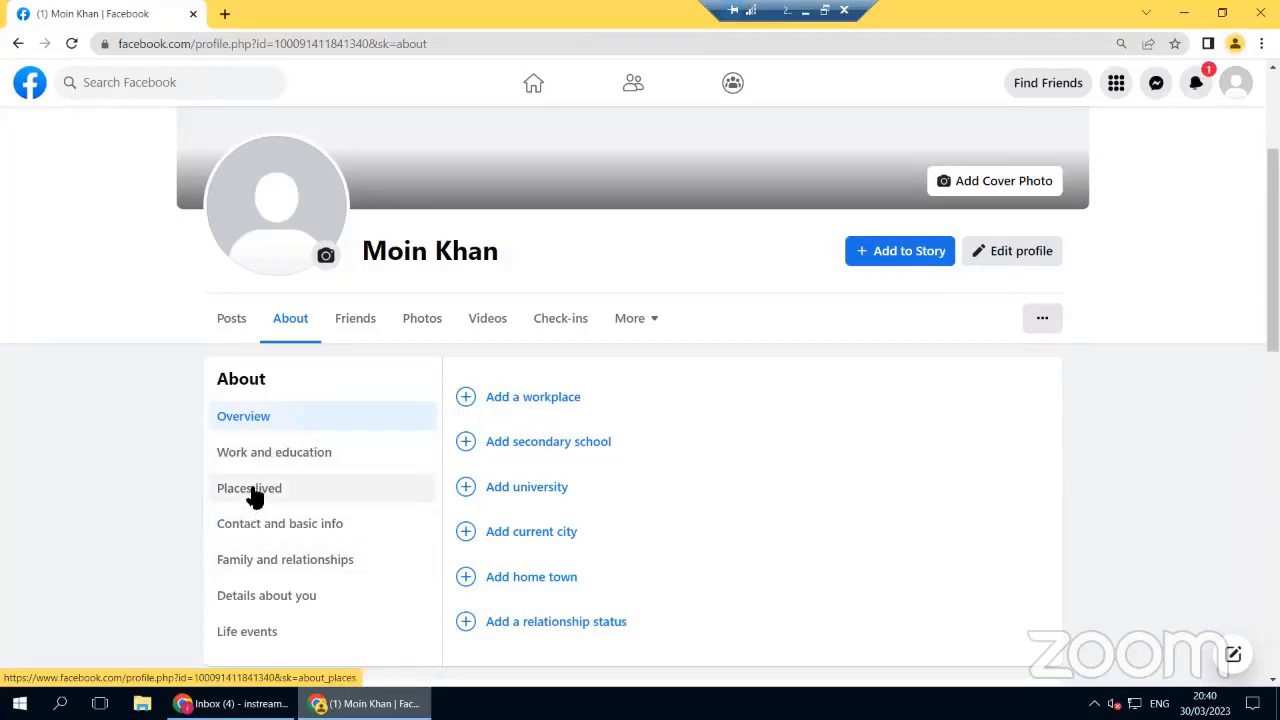
click(256, 490)
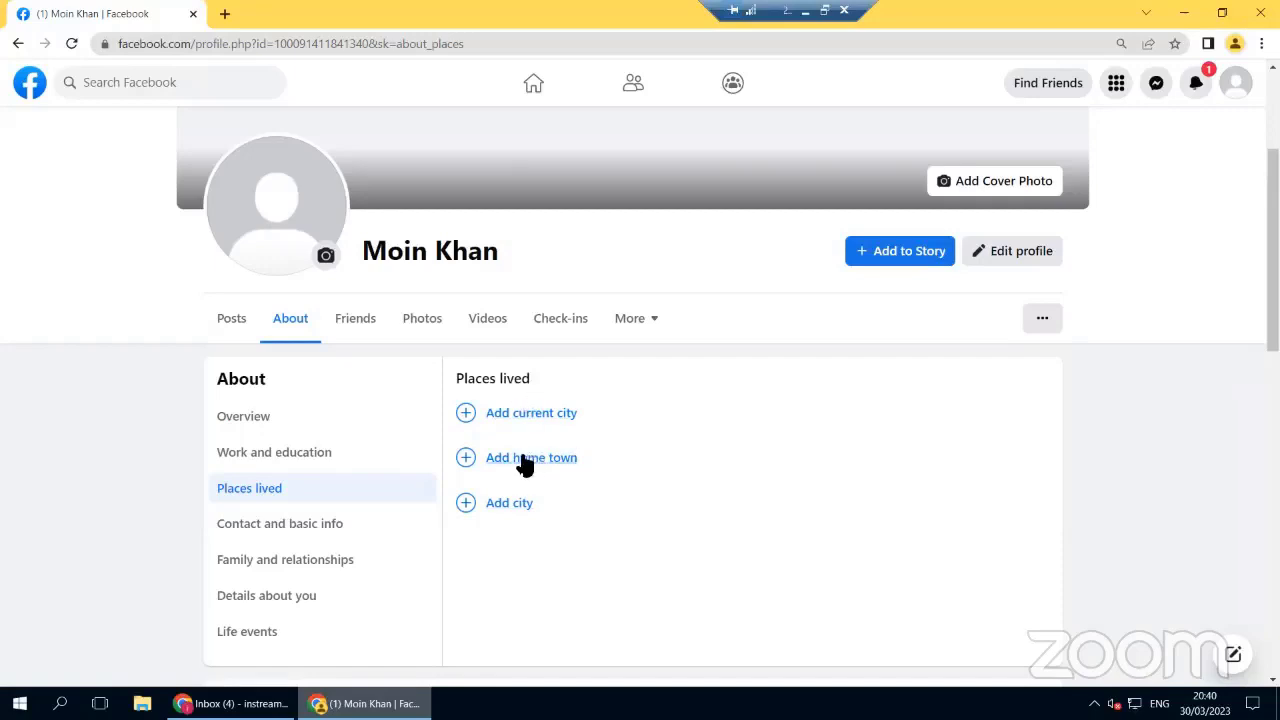
scroll(517, 492, down, 2)
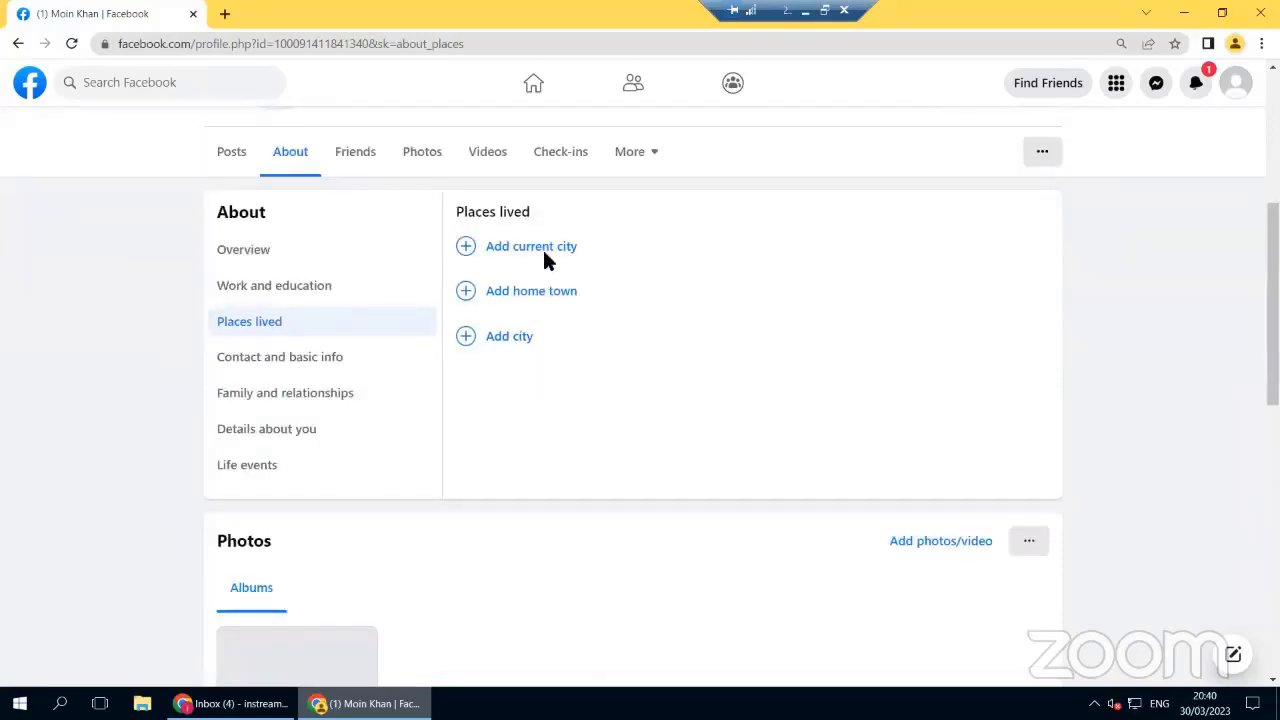
click(299, 362)
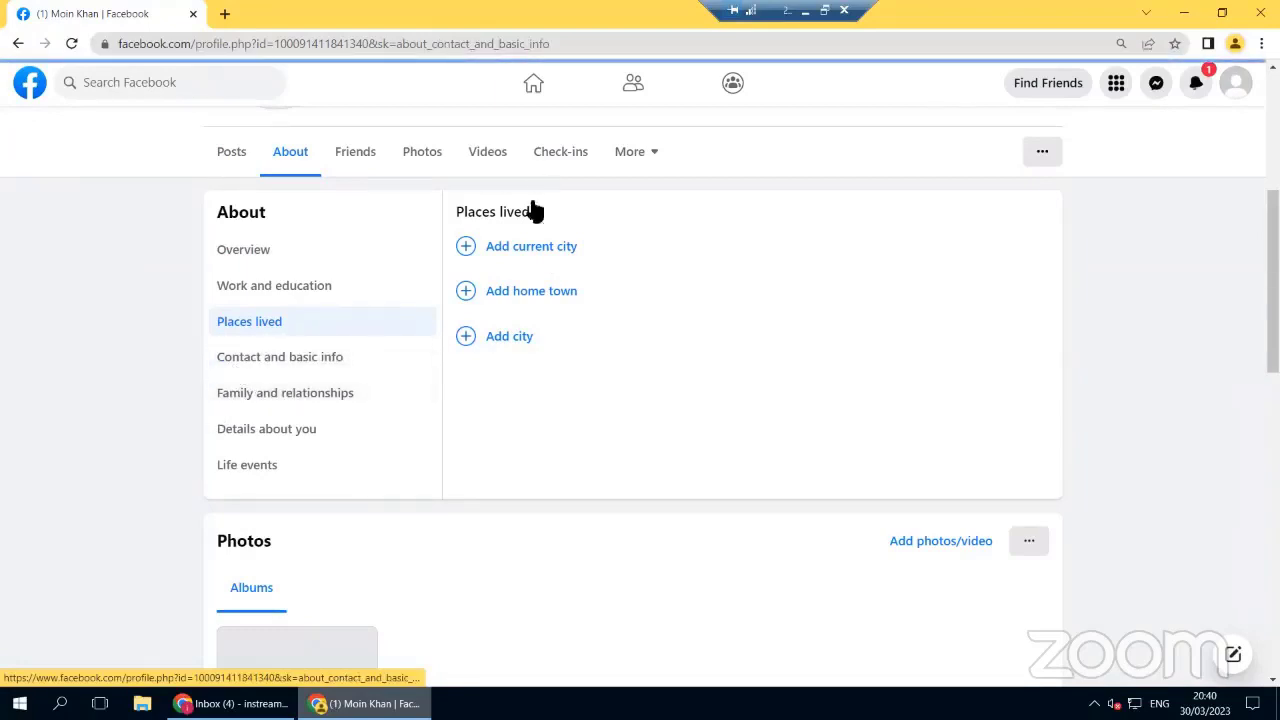
scroll(337, 320, up, 3)
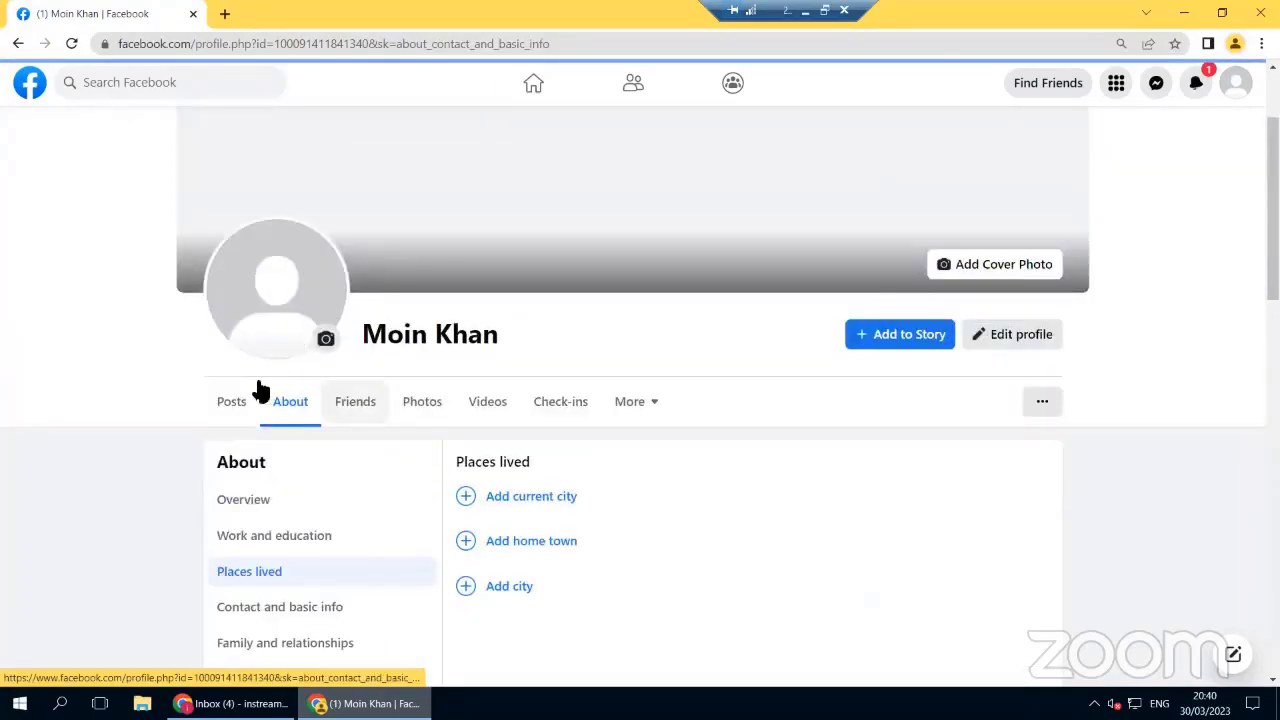
click(580, 410)
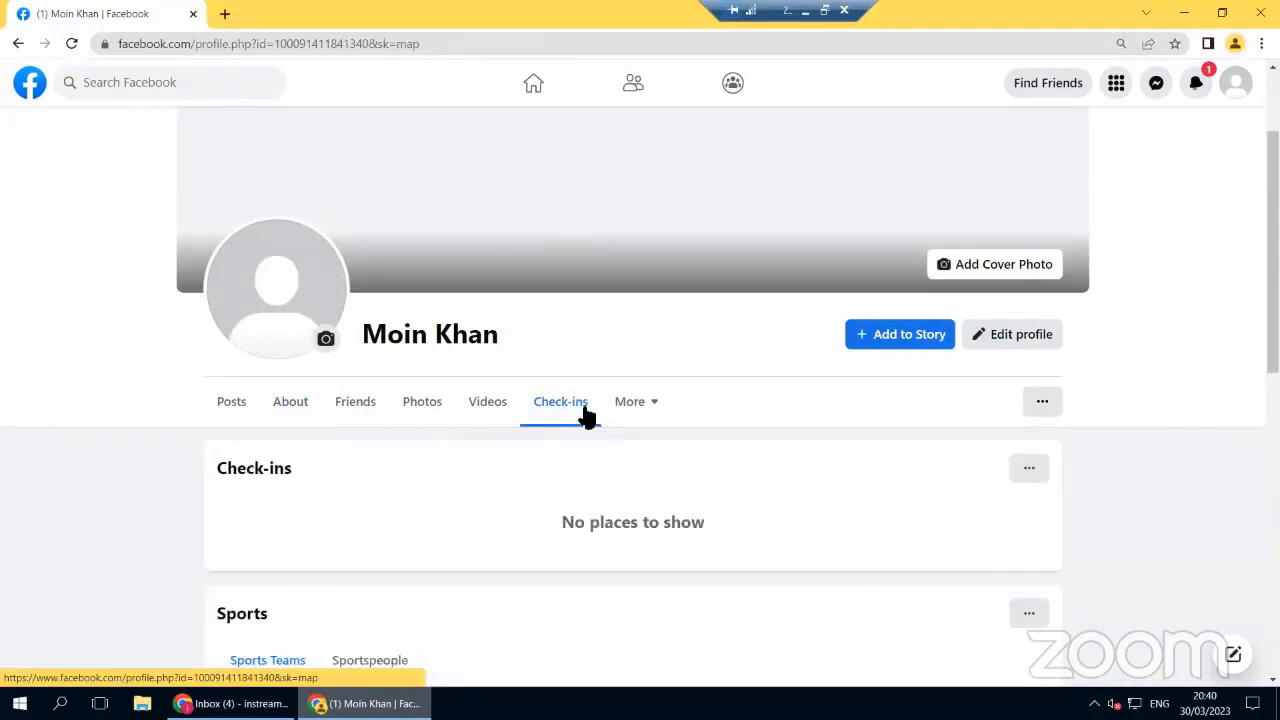
scroll(580, 405, down, 1)
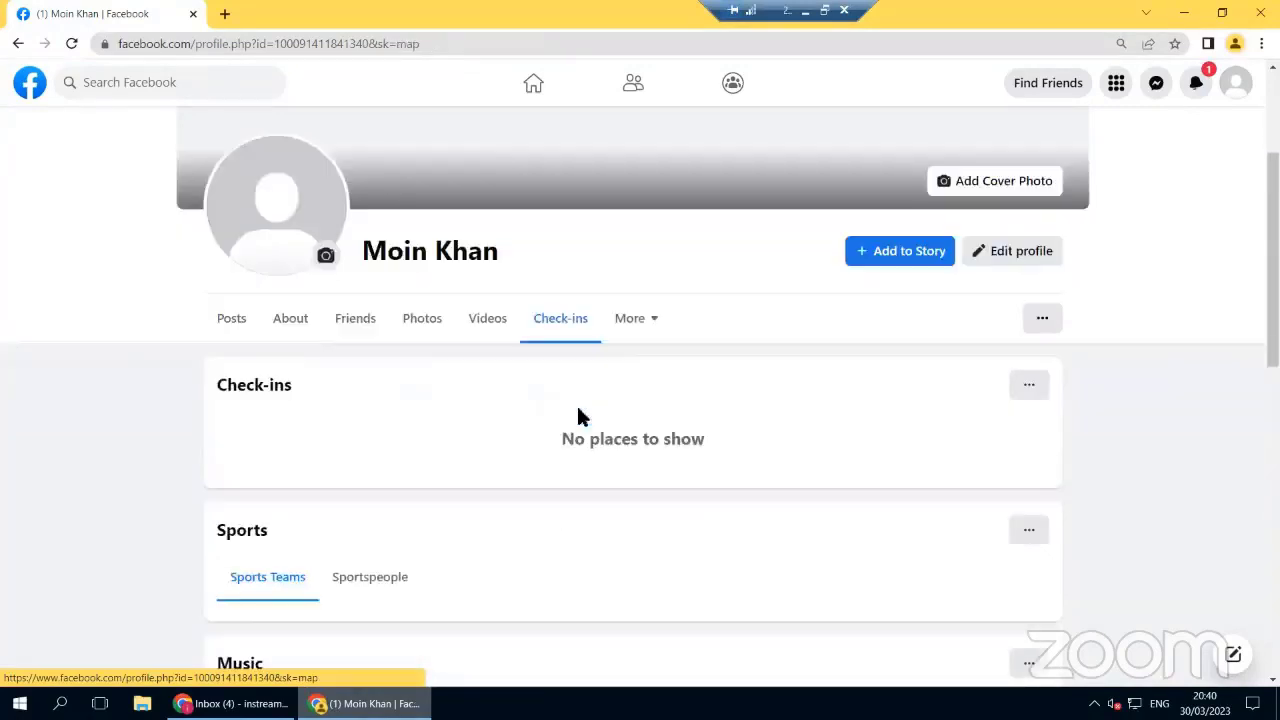
click(1022, 391)
scroll(545, 420, down, 4)
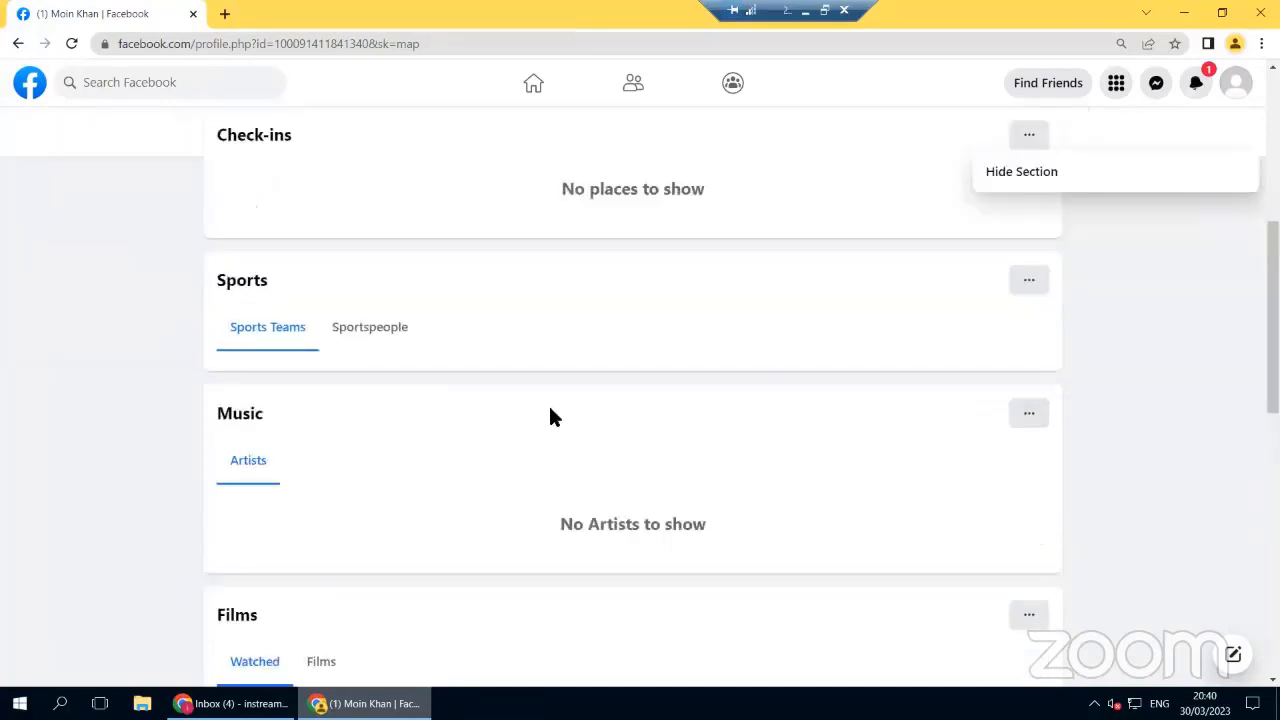
scroll(517, 395, up, 5)
scroll(525, 370, up, 1)
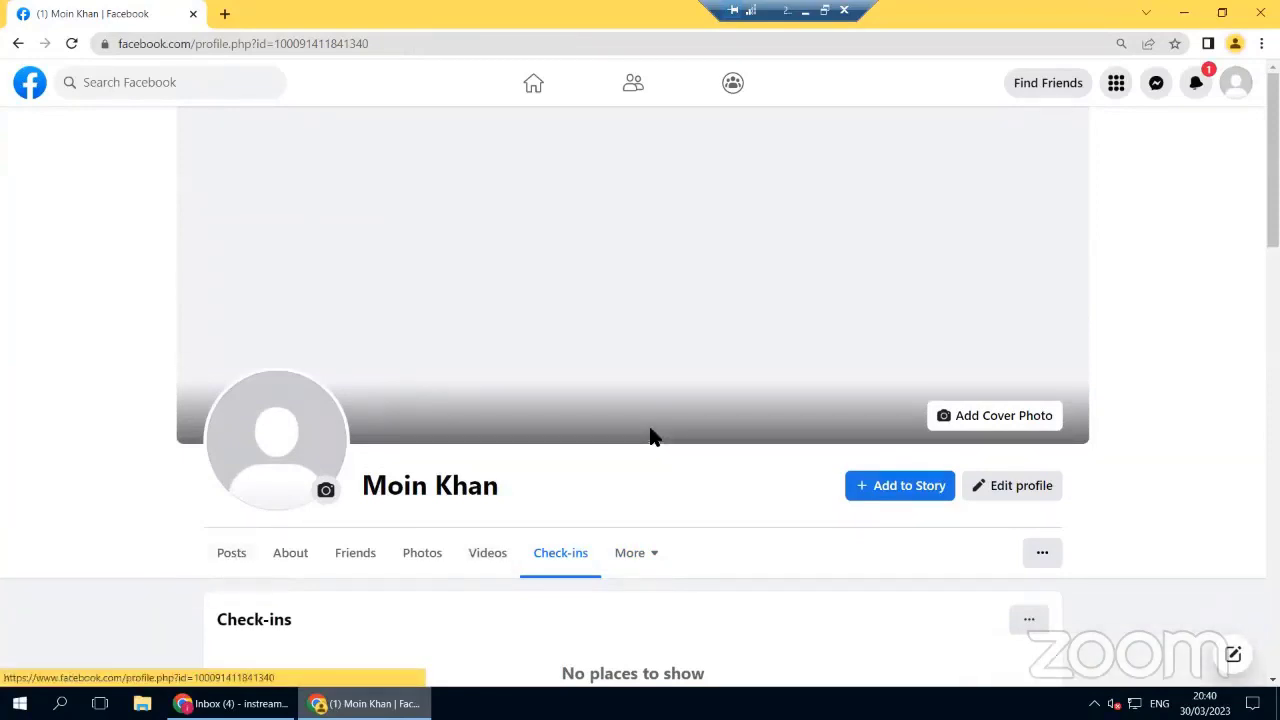
scroll(649, 434, down, 2)
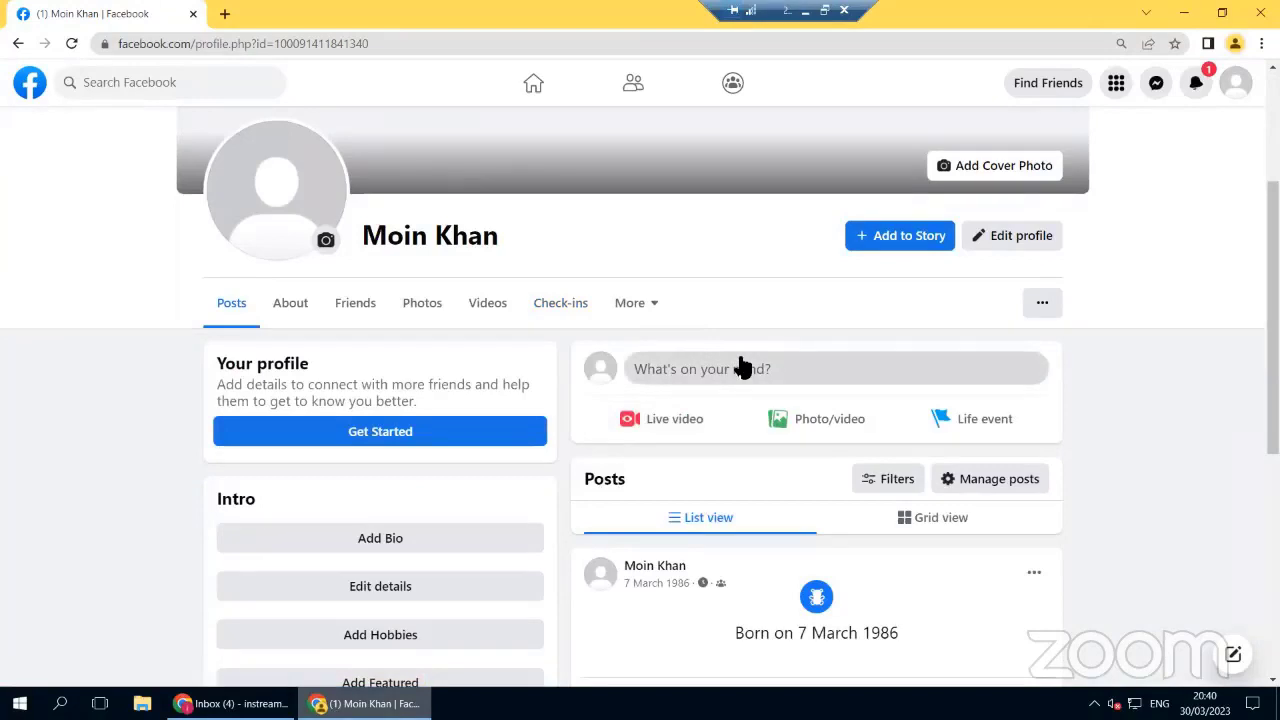
- Publish a Public check-in post at Chicago, IL, setting Public as the default audience
click(741, 366)
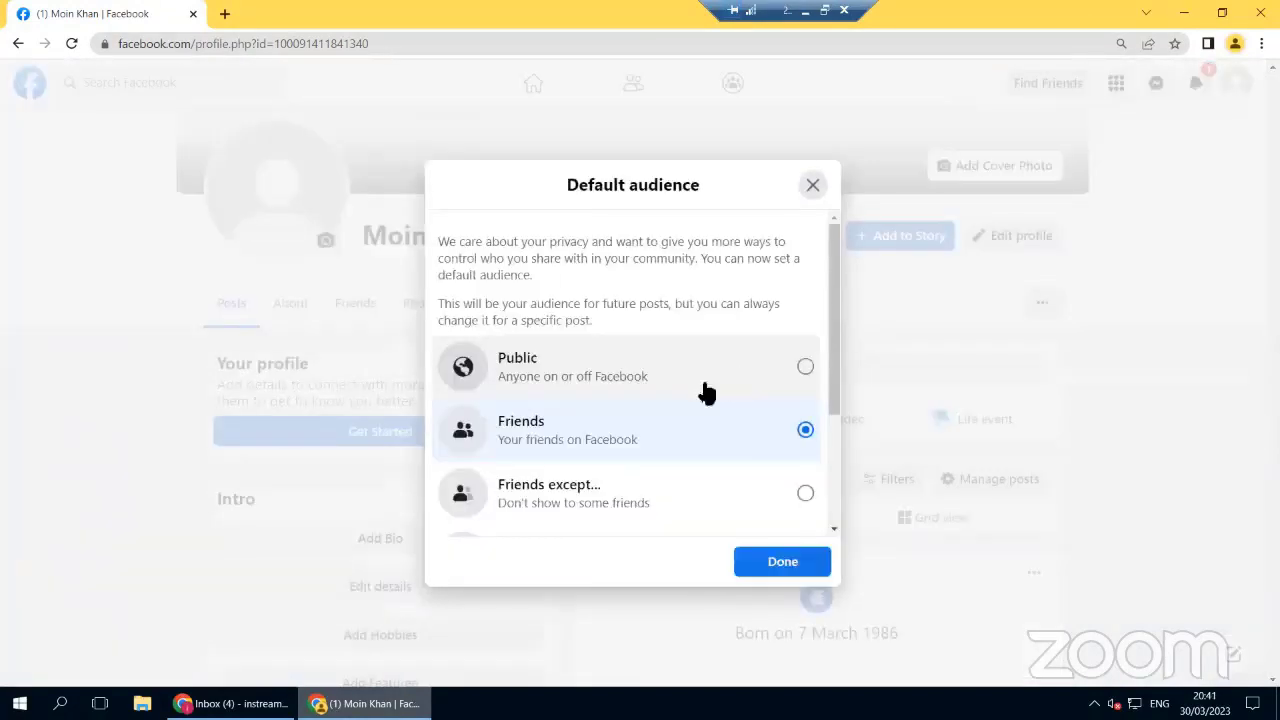
click(690, 378)
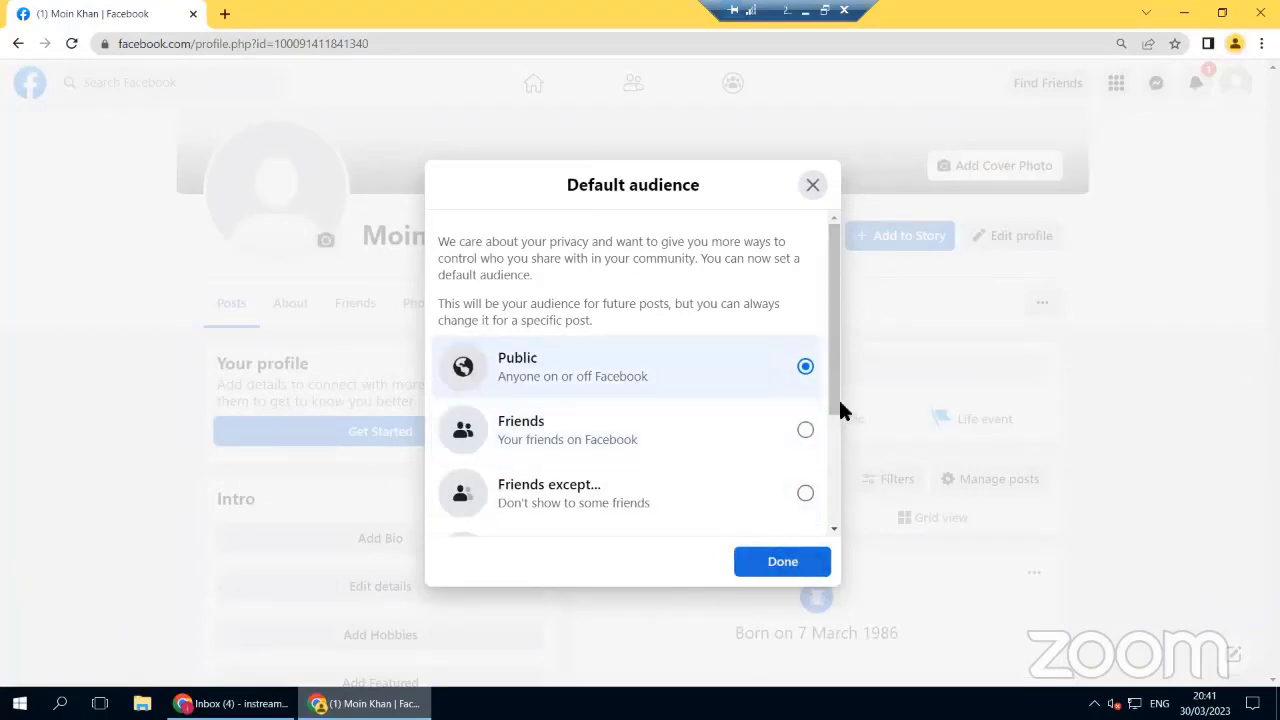
click(782, 561)
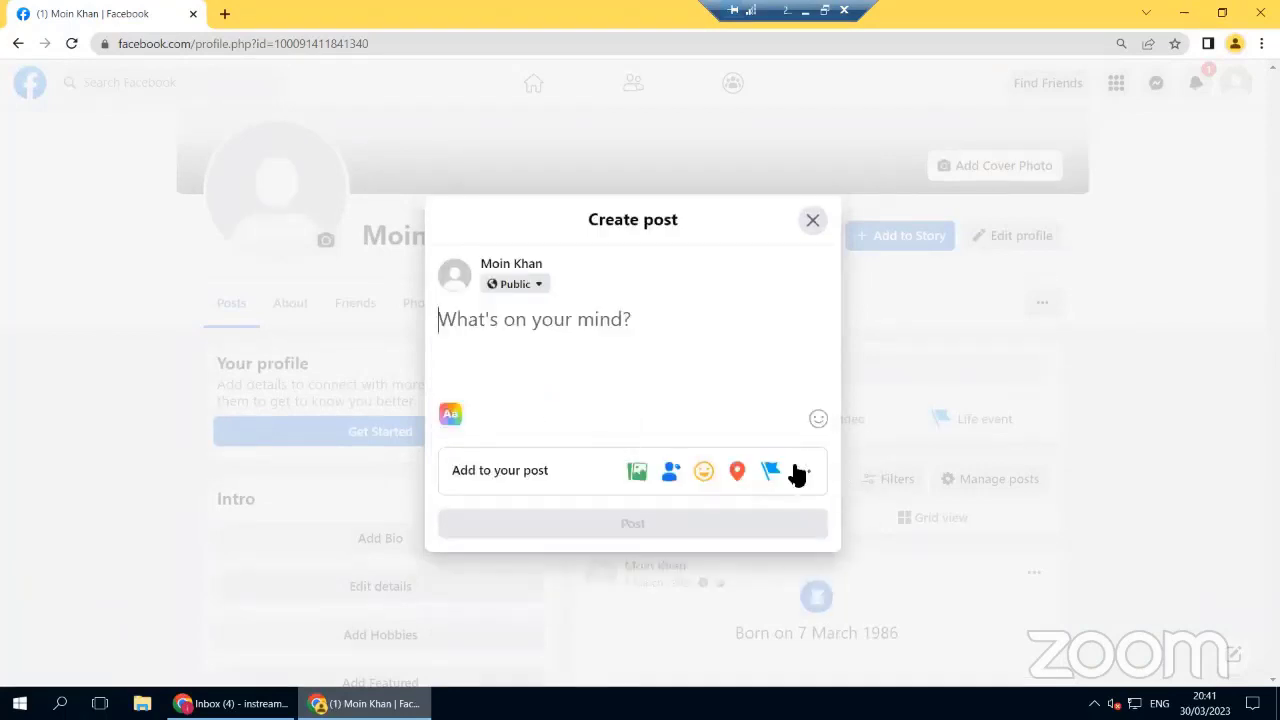
click(735, 474)
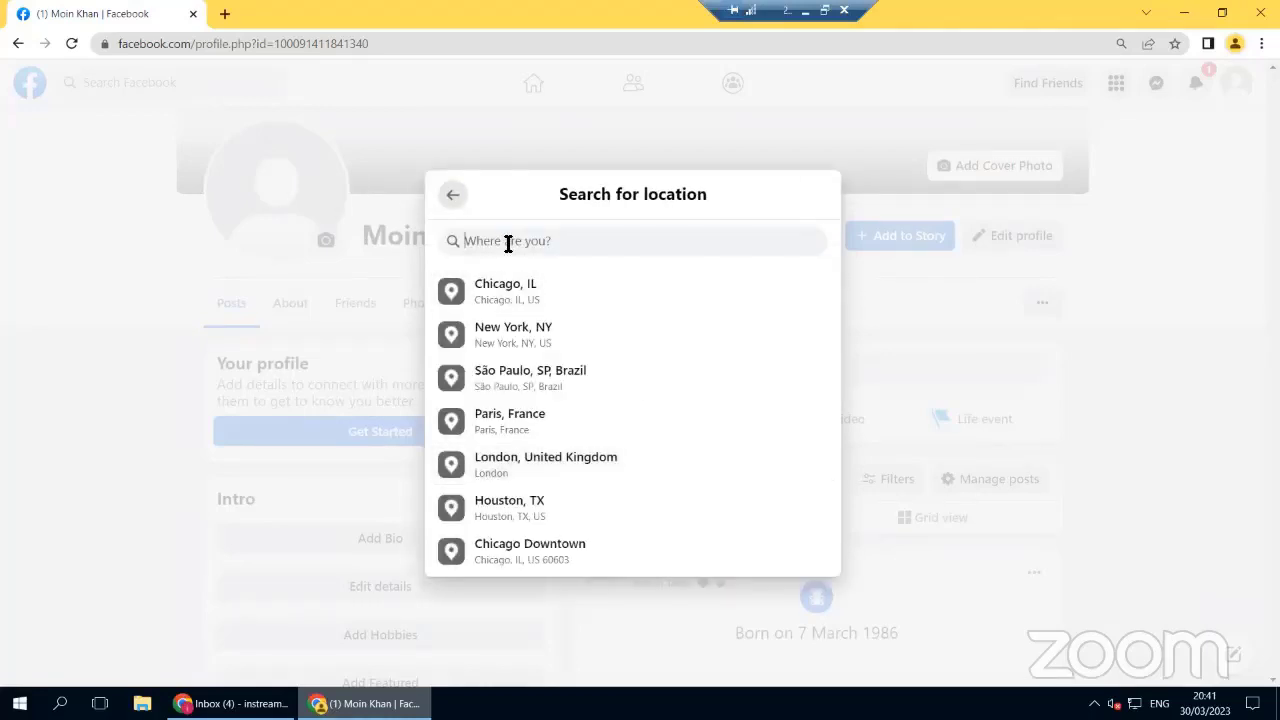
click(520, 292)
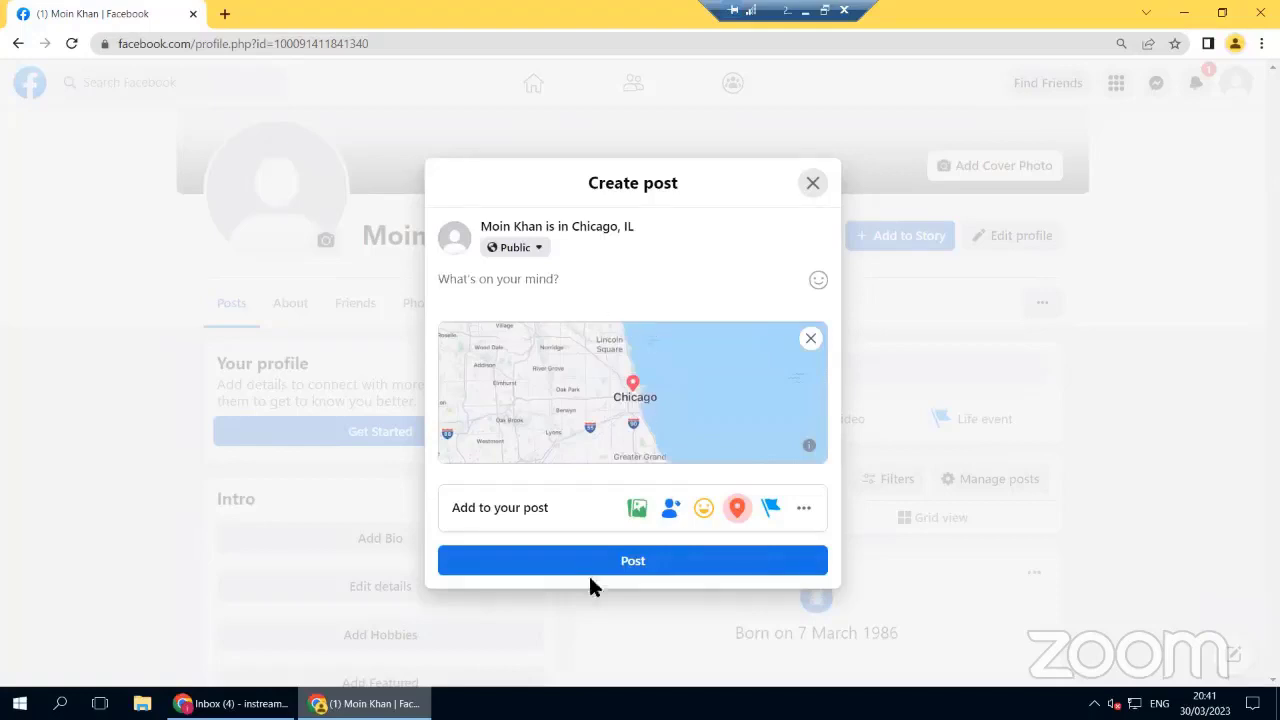
click(664, 565)
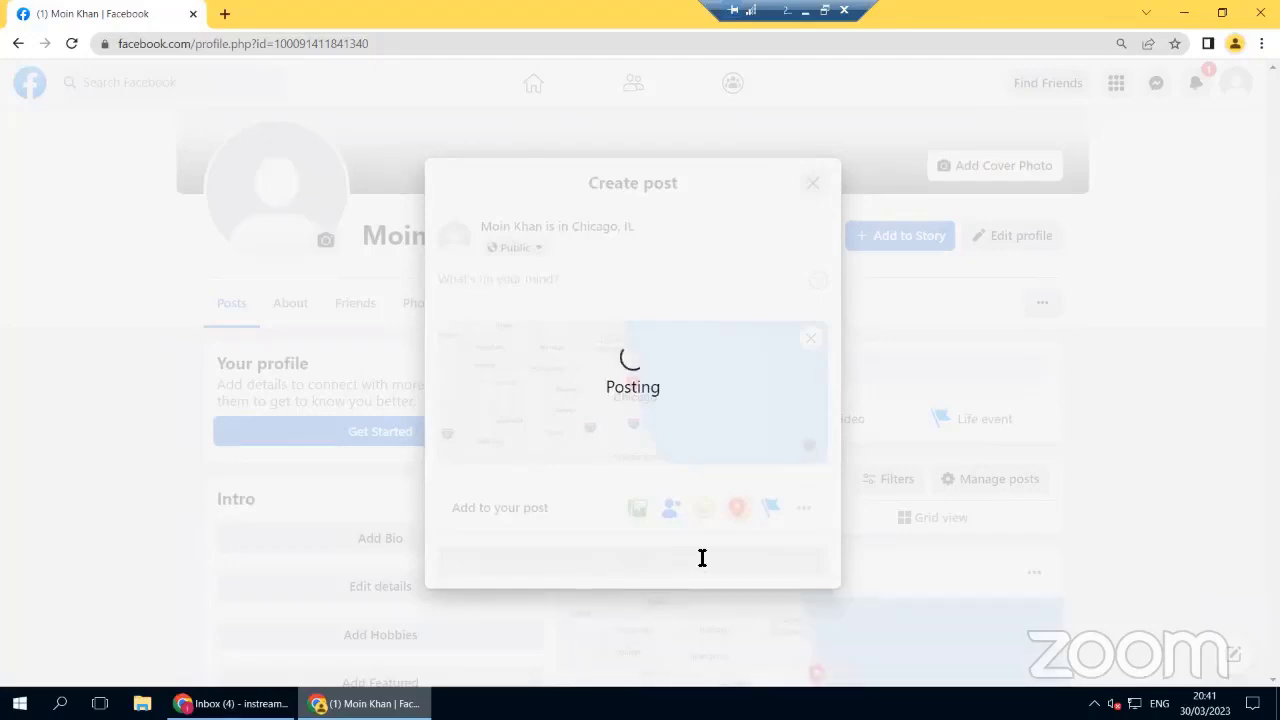
scroll(825, 530, down, 2)
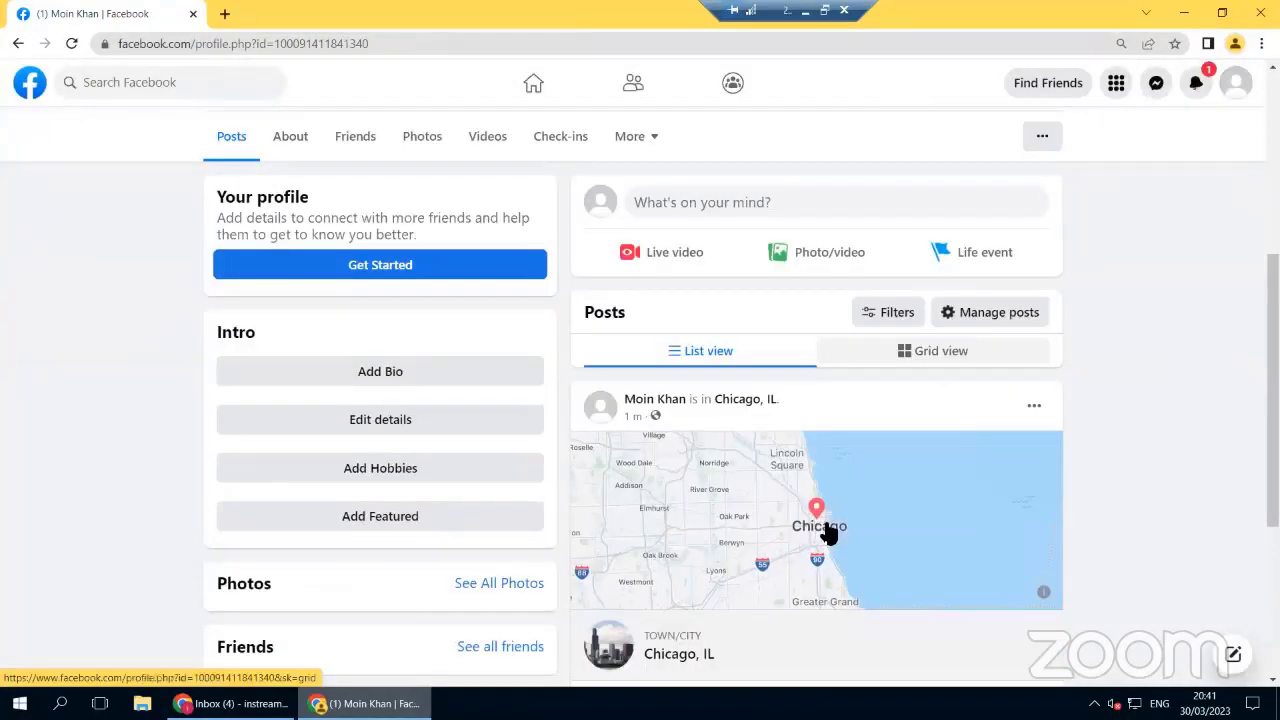
scroll(749, 363, up, 1)
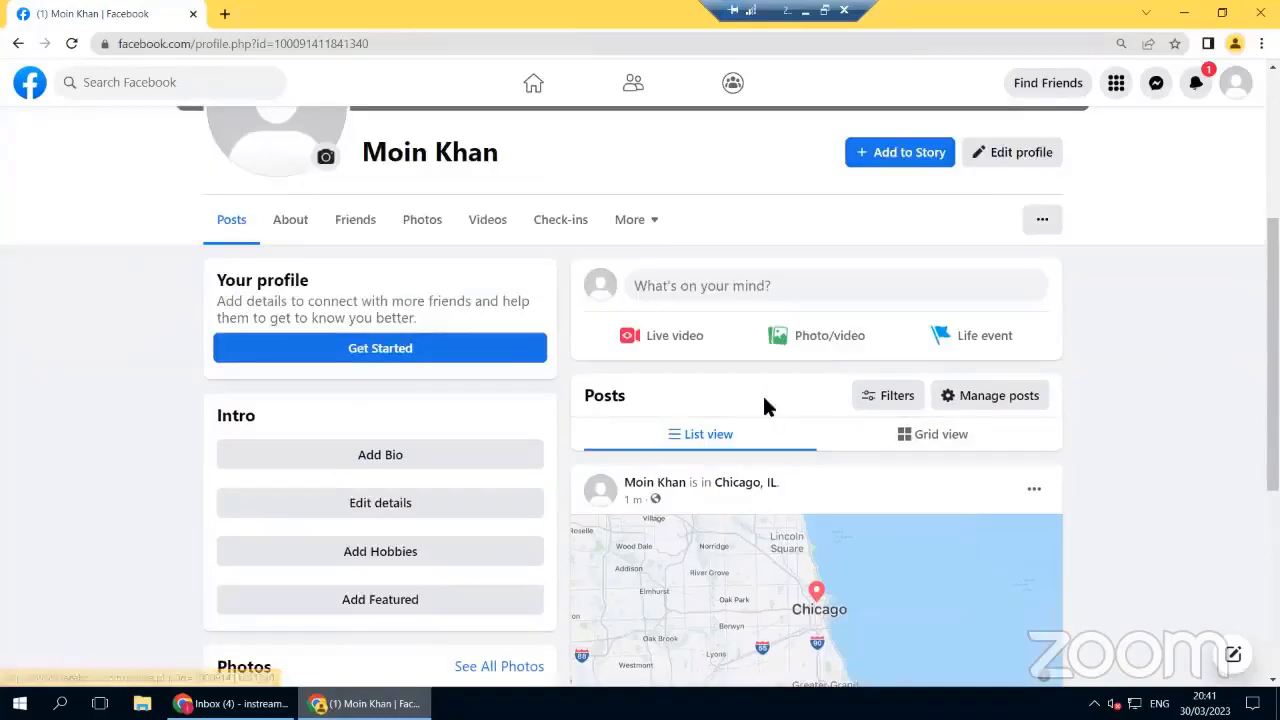
click(722, 285)
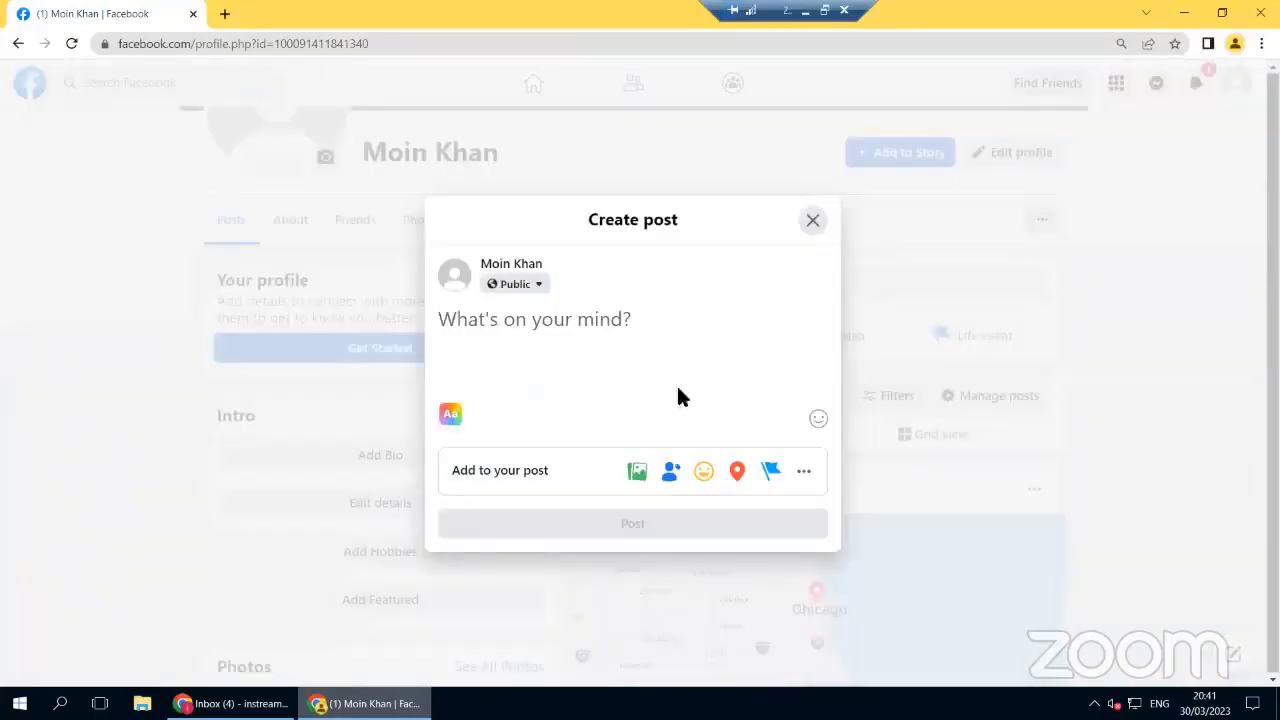
click(734, 474)
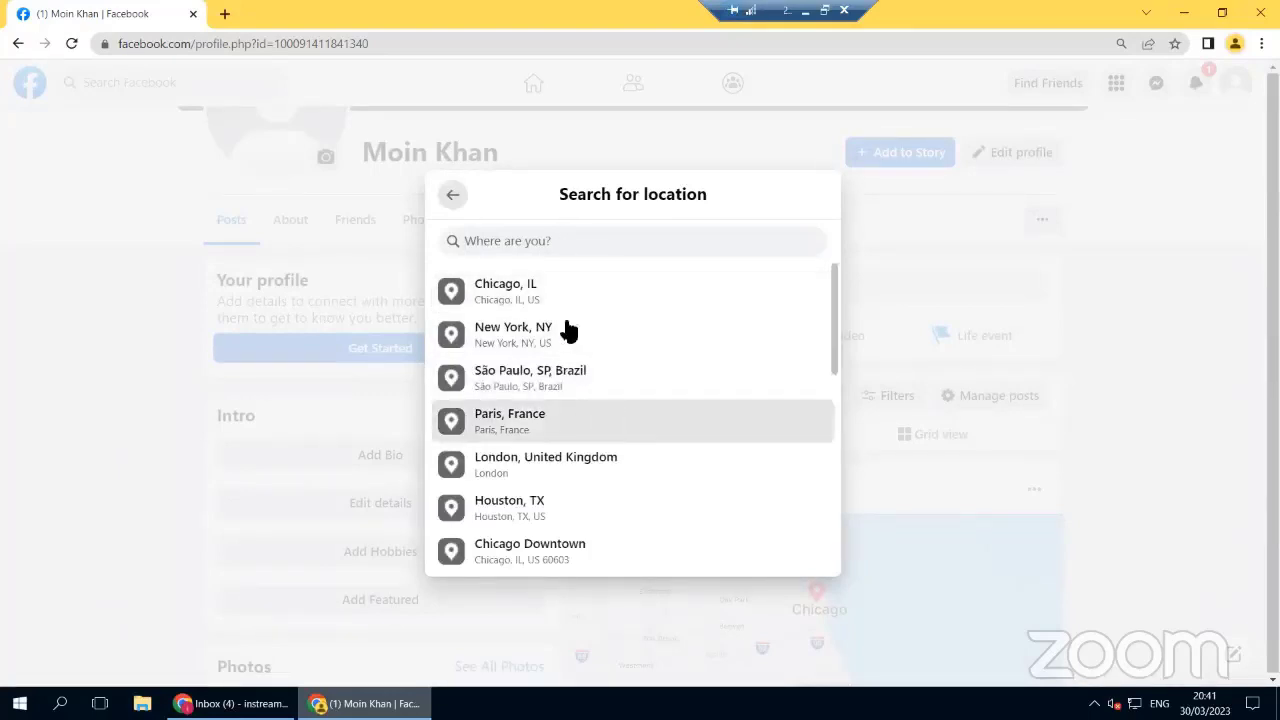
click(447, 197)
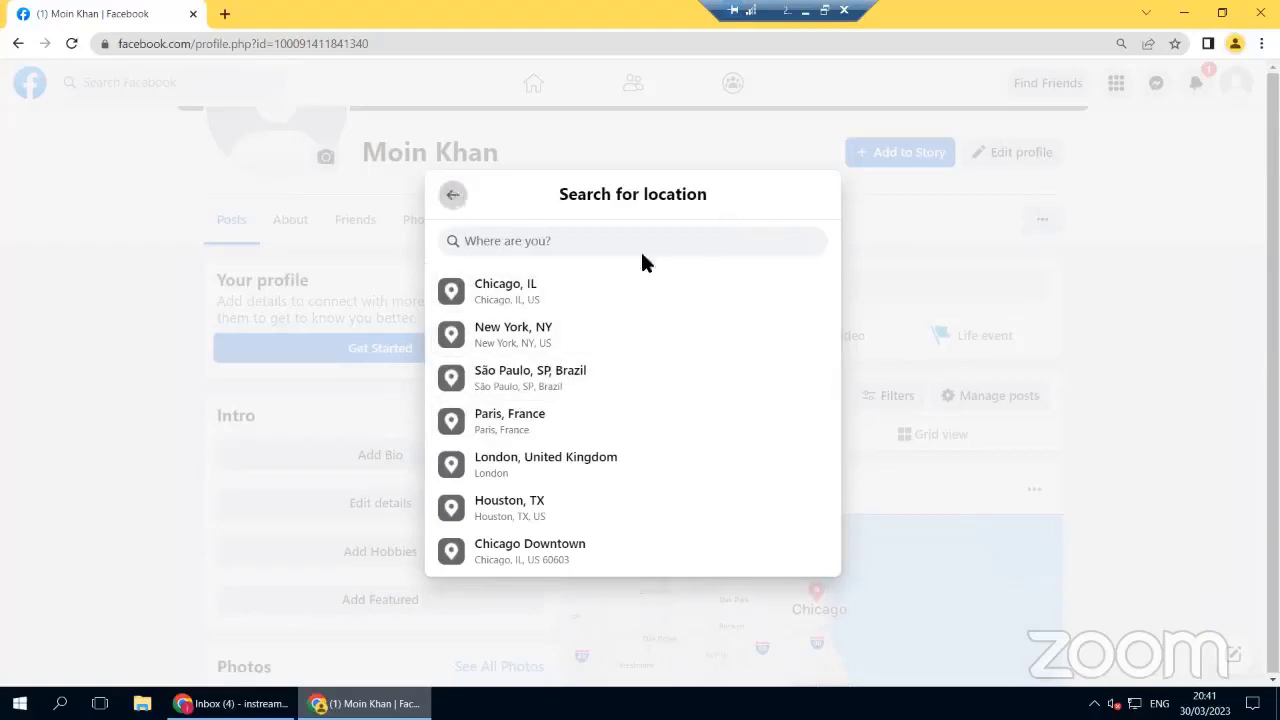
click(813, 222)
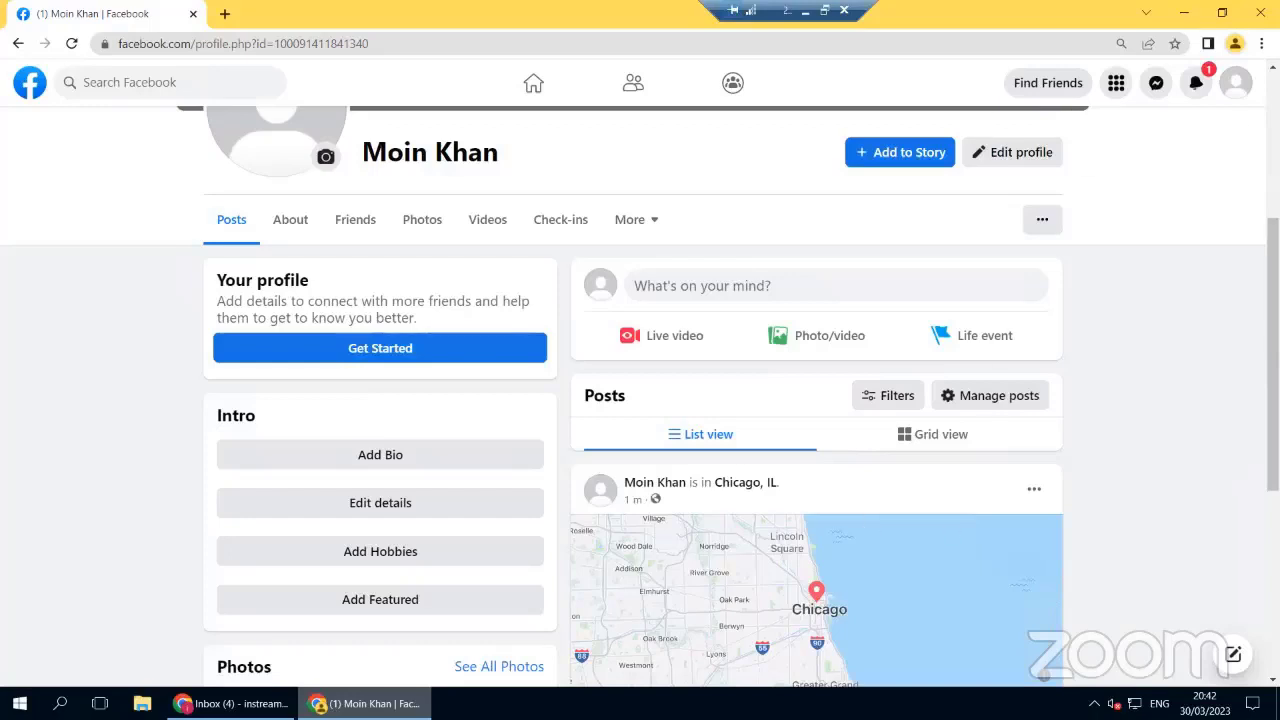
- Open Settings from the account menu's Settings & privacy options to view General Account Settings
click(1237, 82)
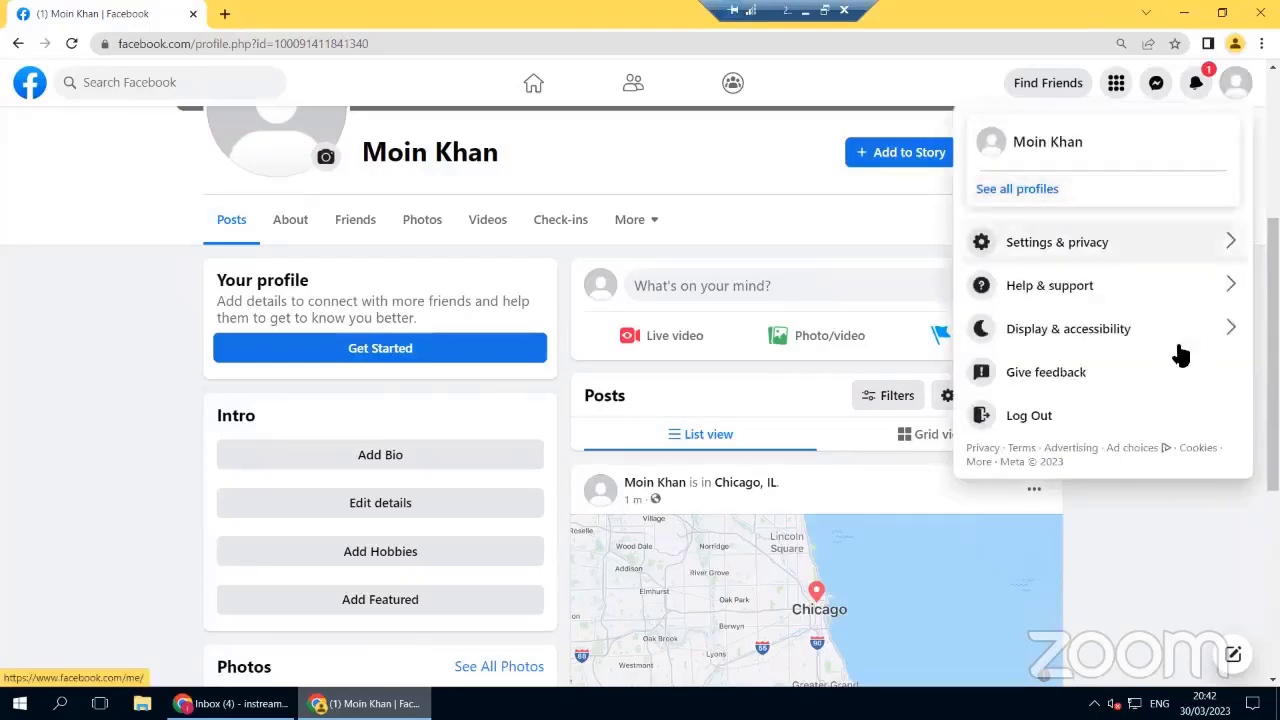
click(1129, 249)
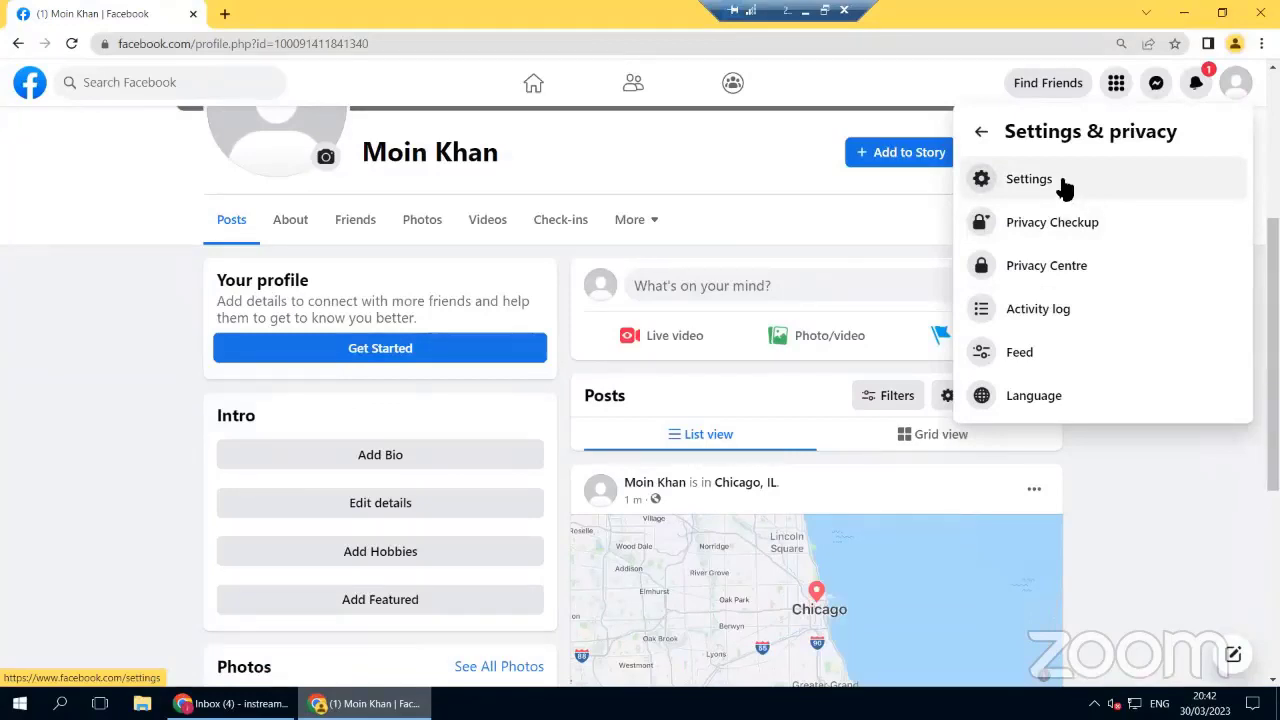
click(1064, 186)
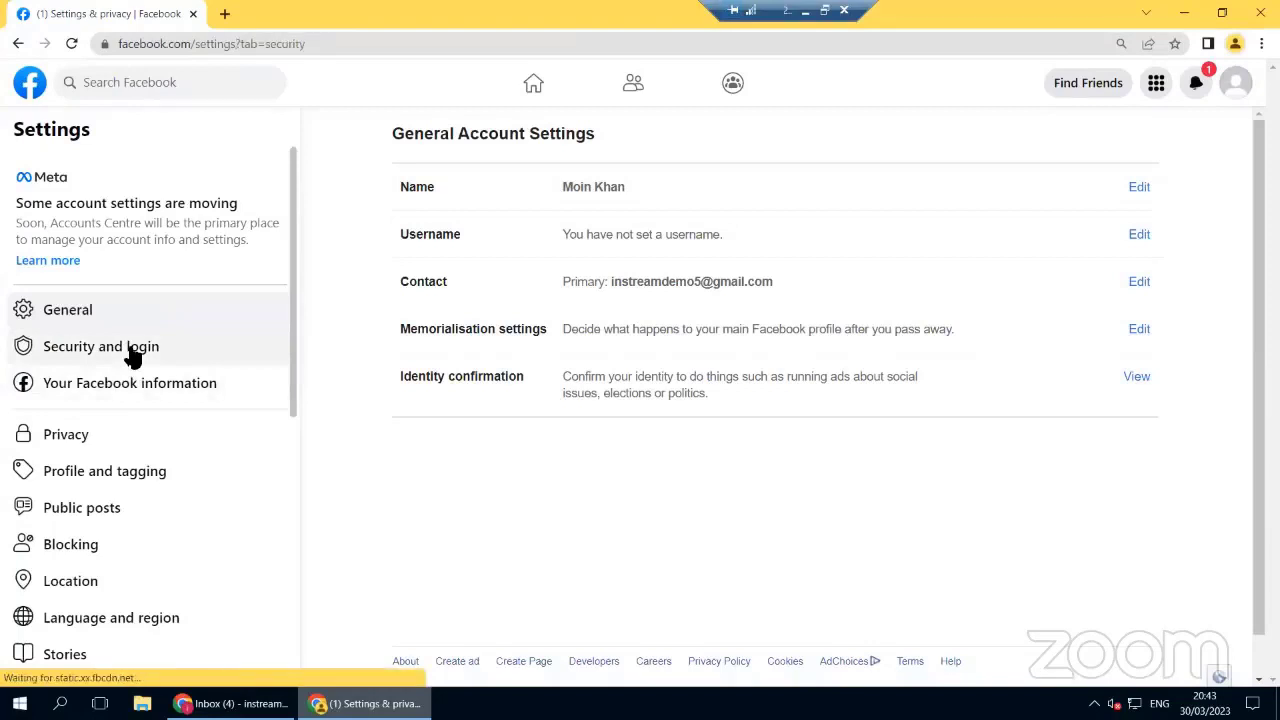
- View Security and login settings, then open the Location settings page
click(137, 356)
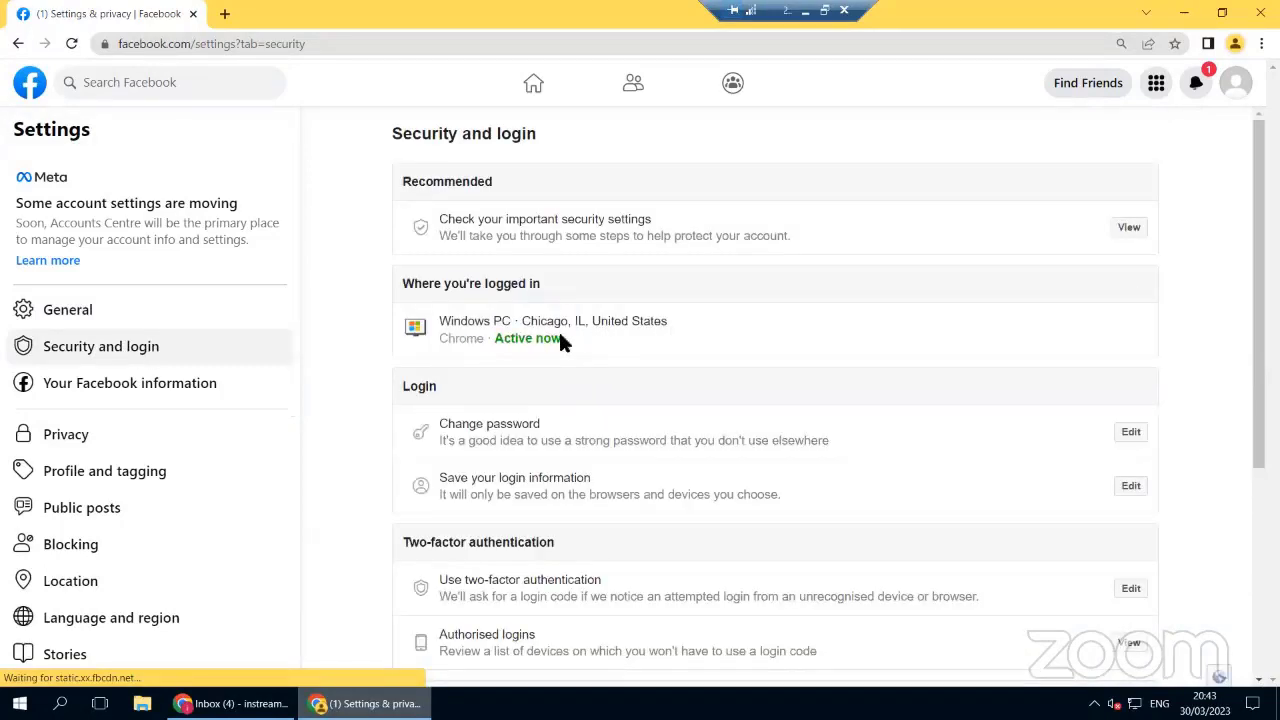
mouse_move(540, 326)
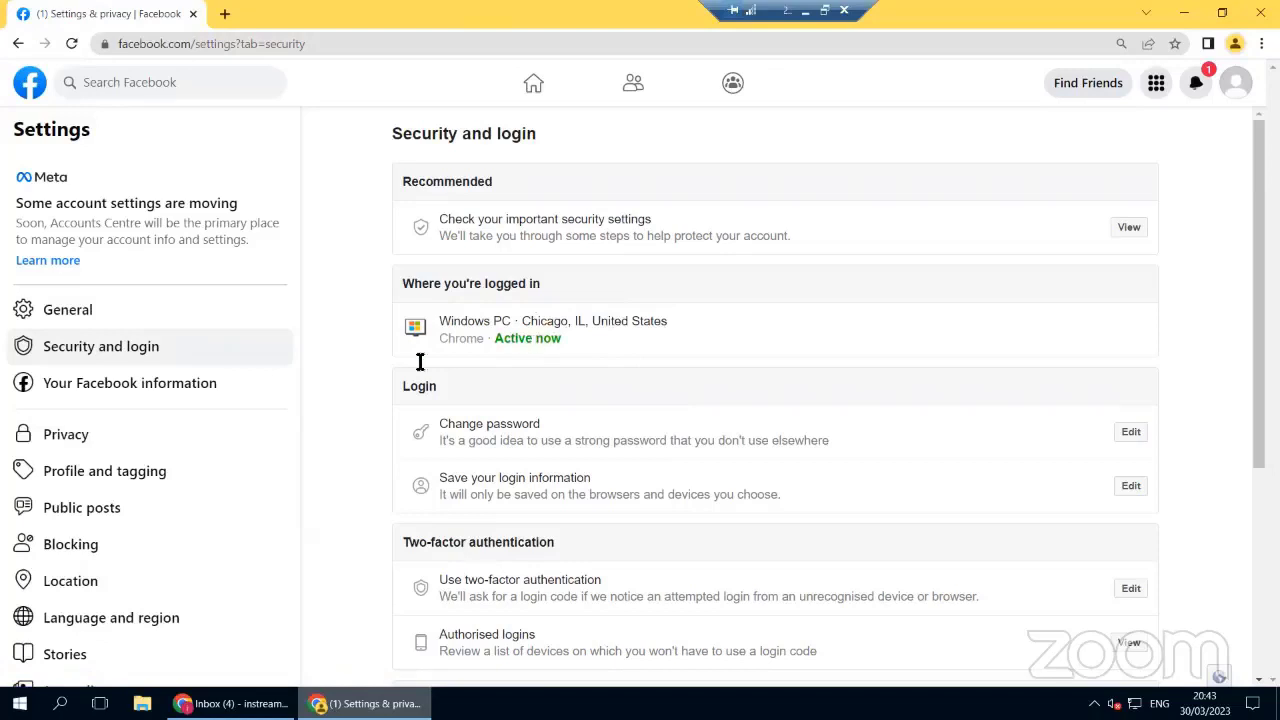
click(106, 583)
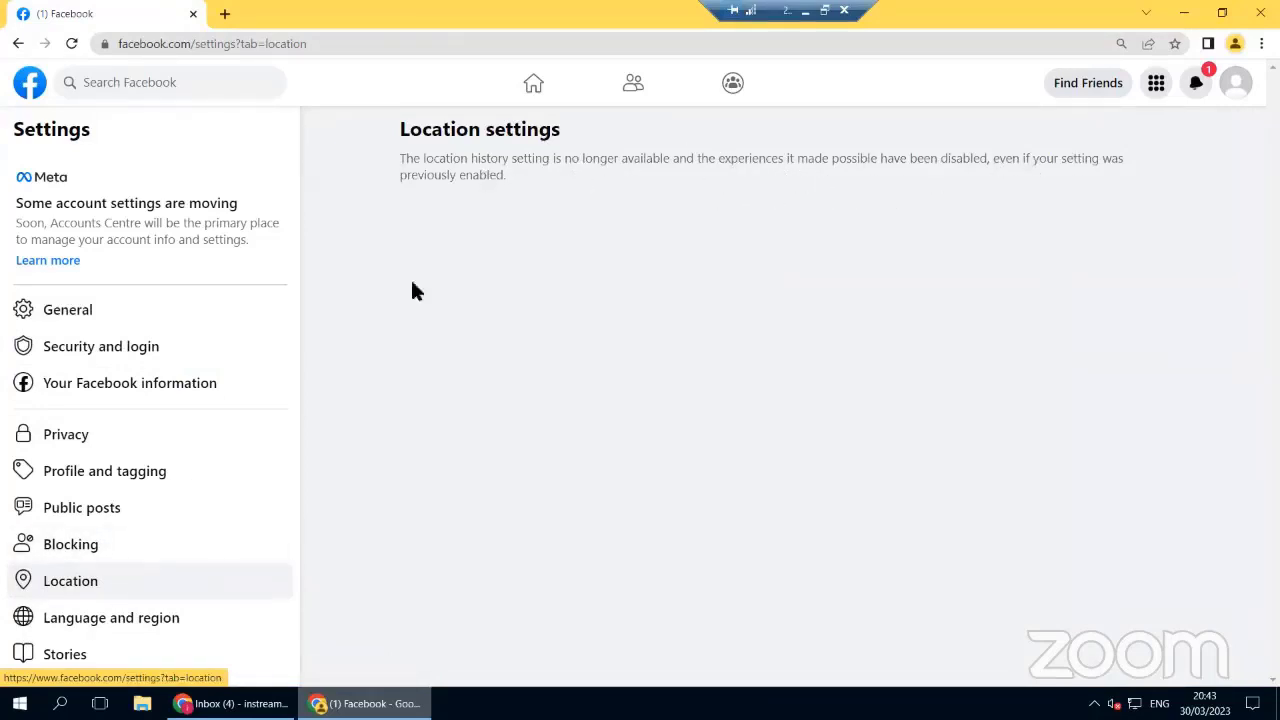
scroll(148, 563, down, 1)
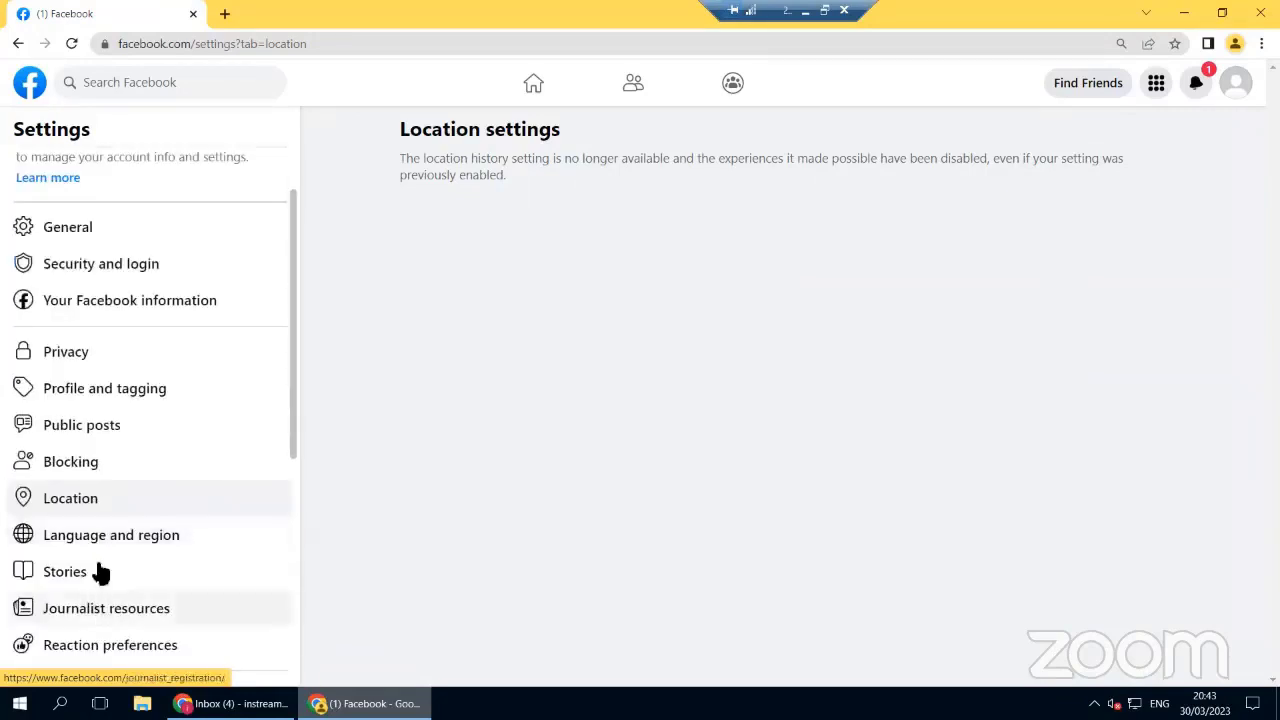
- Change the Facebook language from English (UK) to English (US) under Language and region, and save
click(106, 540)
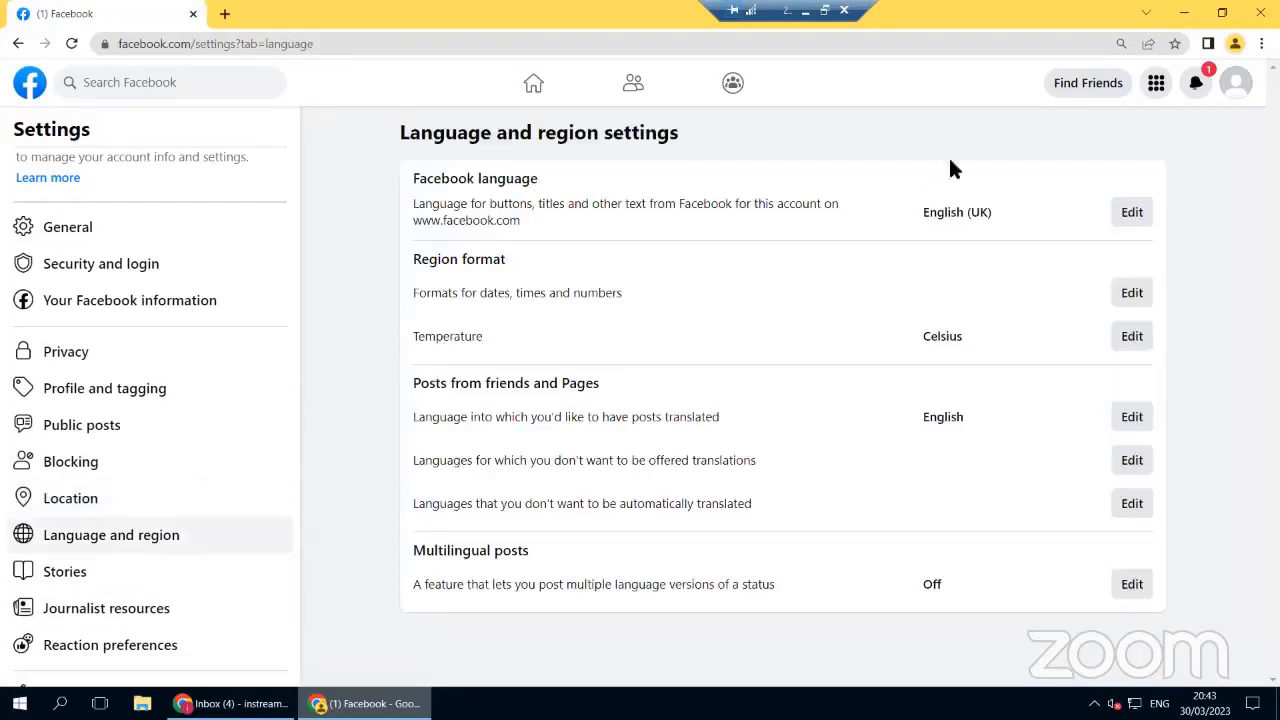
click(1136, 212)
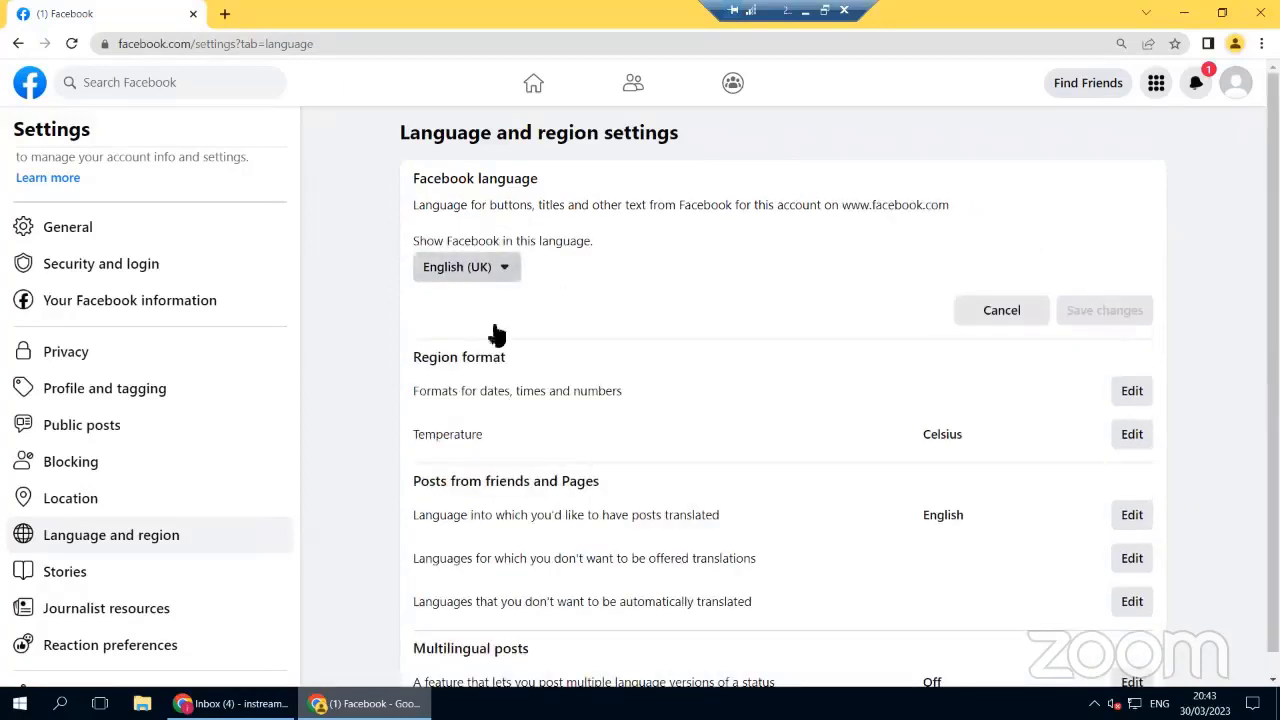
click(498, 267)
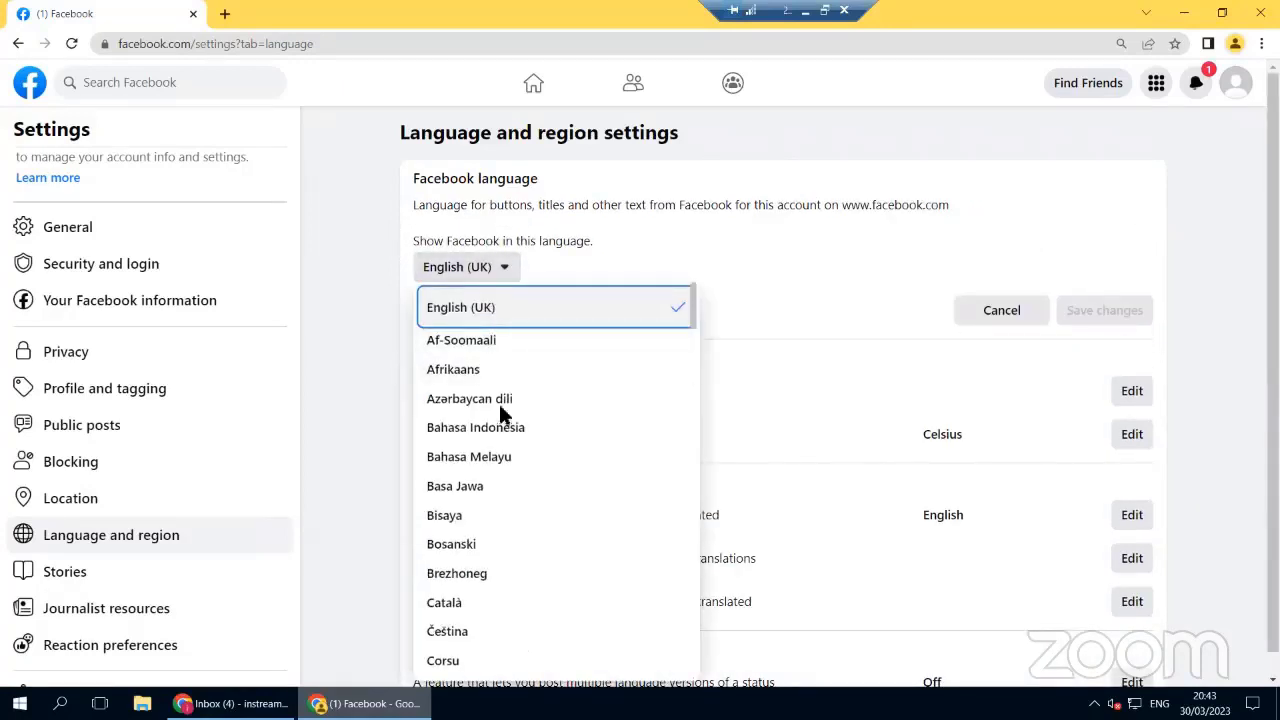
scroll(514, 420, down, 3)
scroll(510, 460, down, 1)
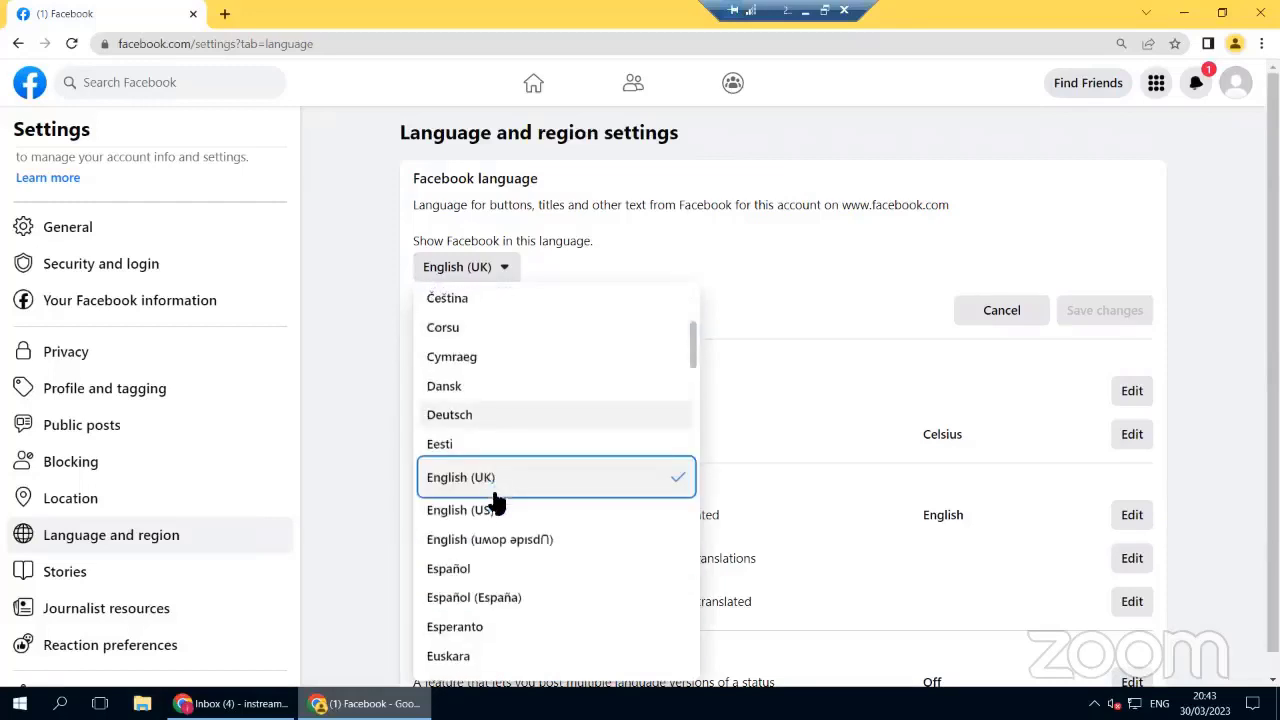
click(502, 510)
click(1090, 318)
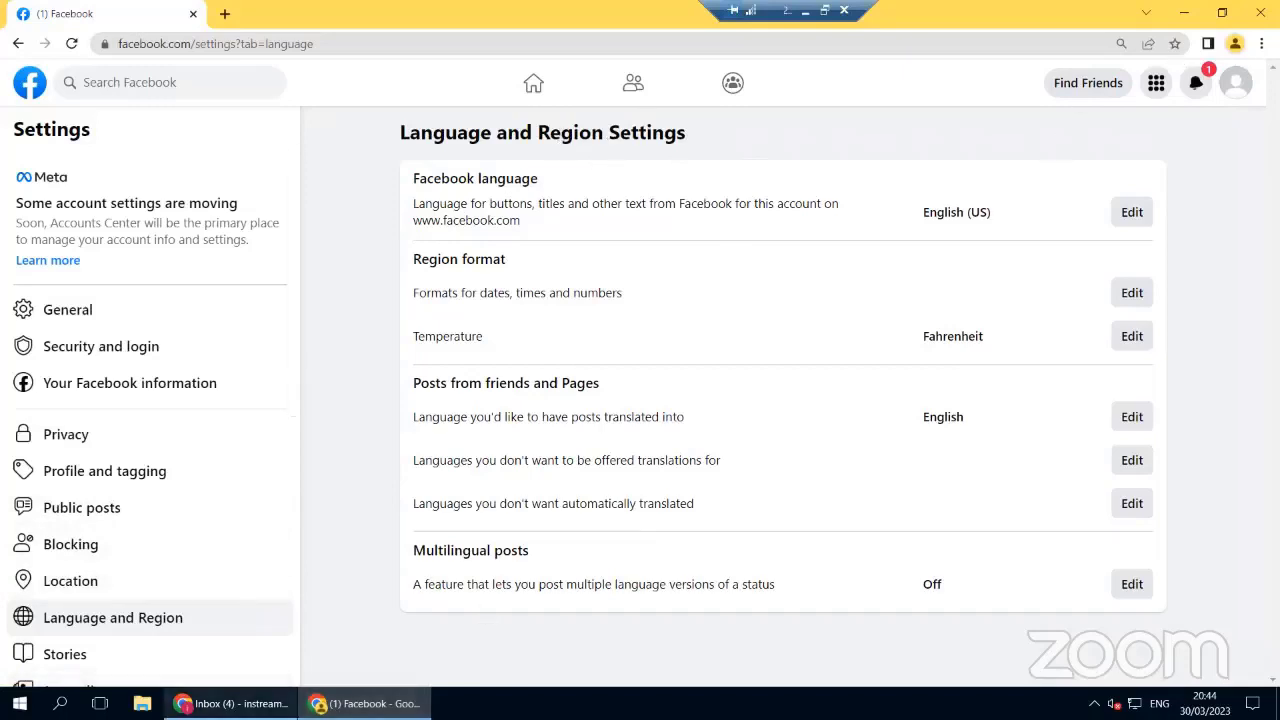
- Go to The Viral Spots tab in the other Chrome window and open its account menu
click(232, 703)
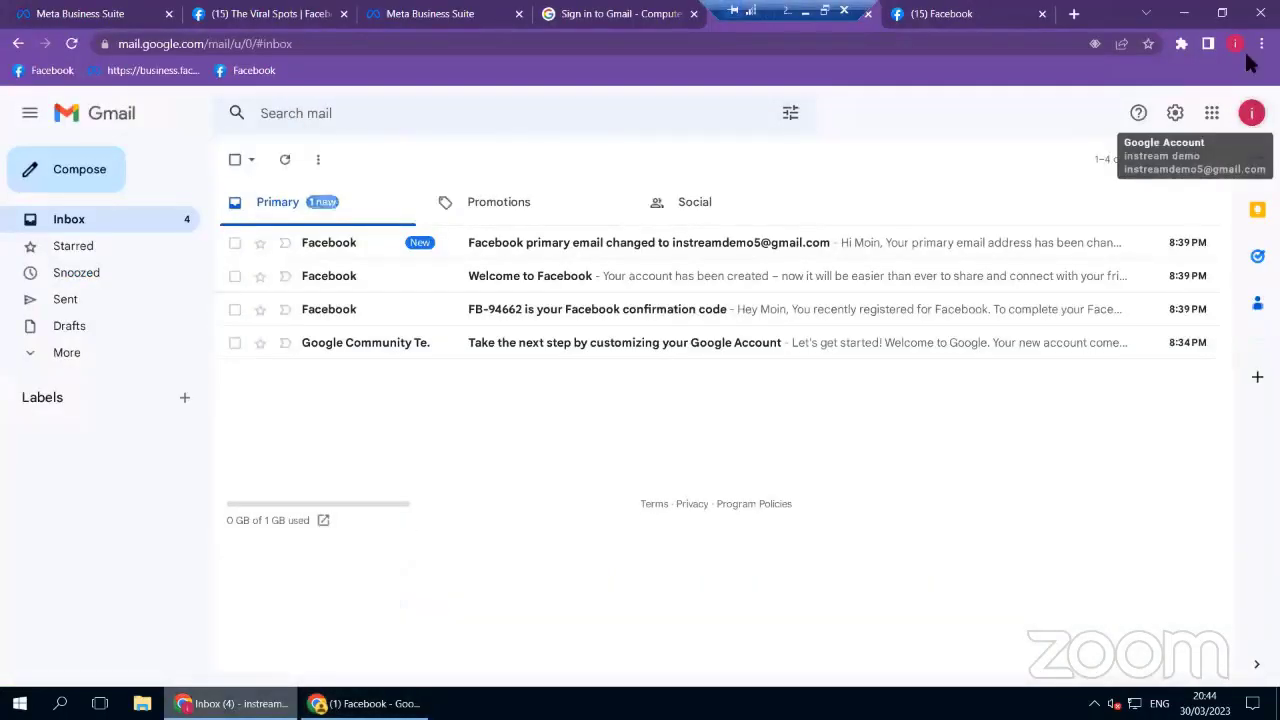
click(272, 20)
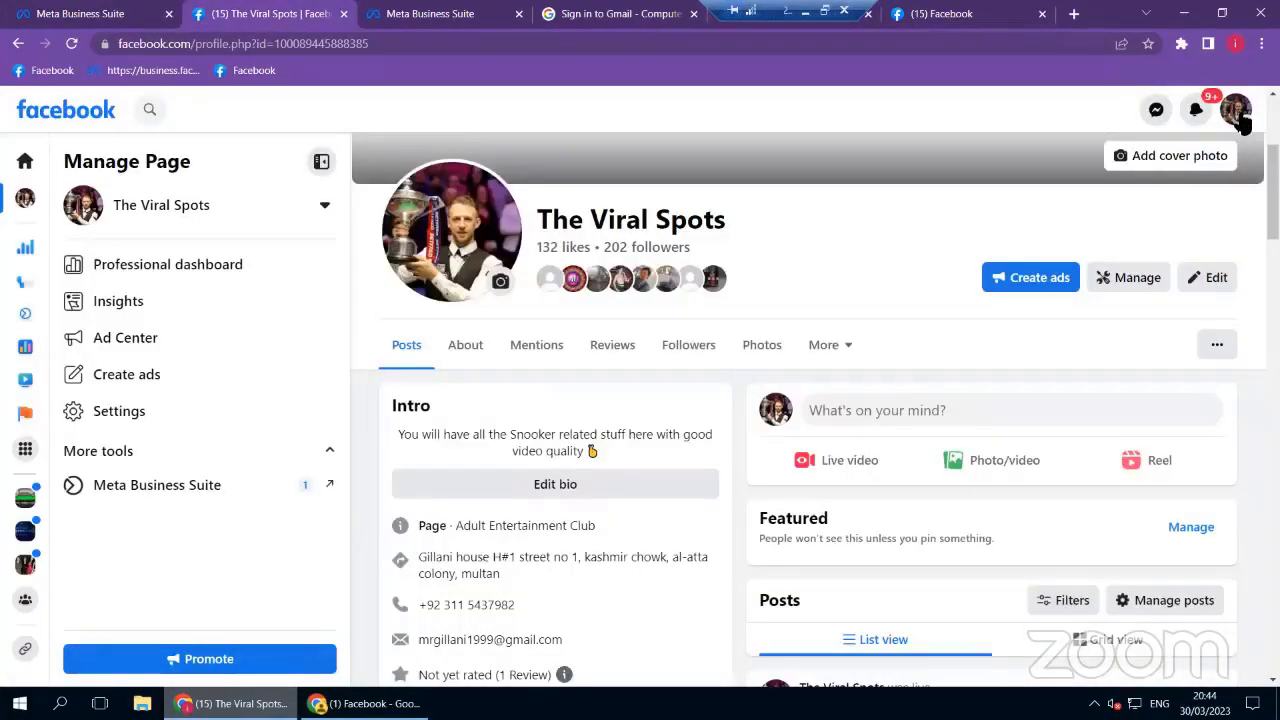
click(1238, 115)
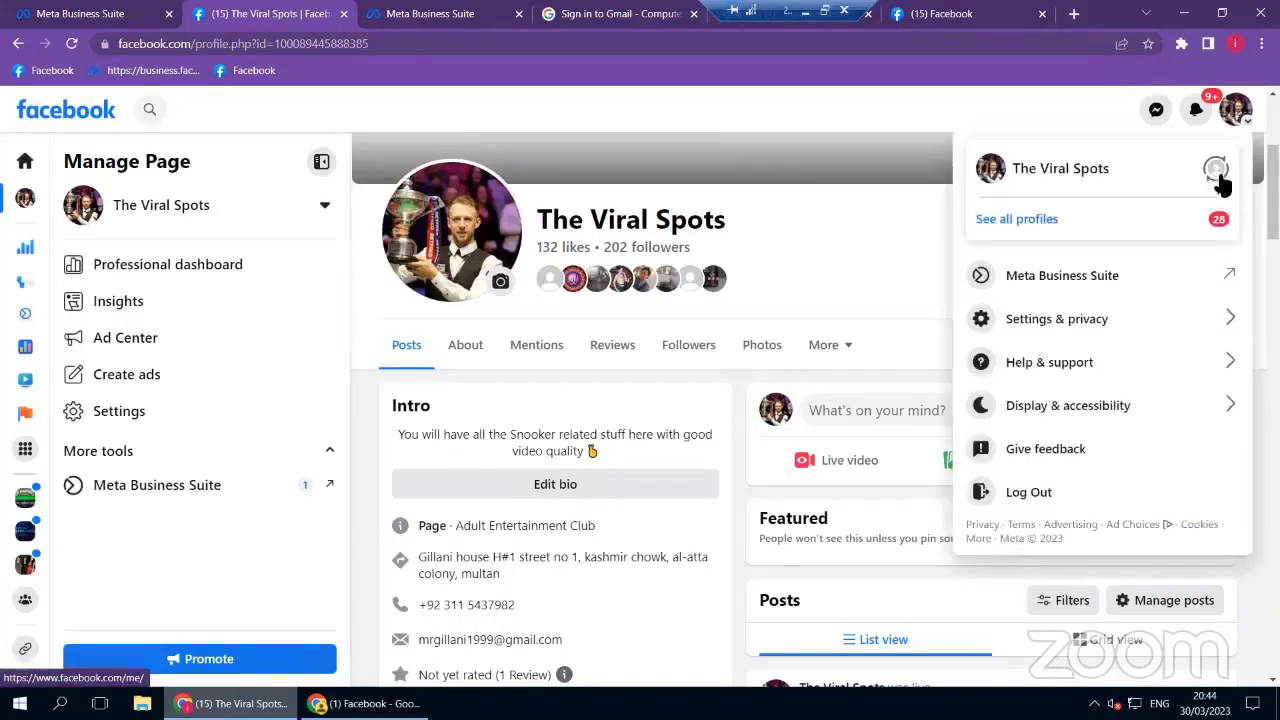
- Switch from The Viral Spots page to the linked personal profile and look over its page
click(1252, 258)
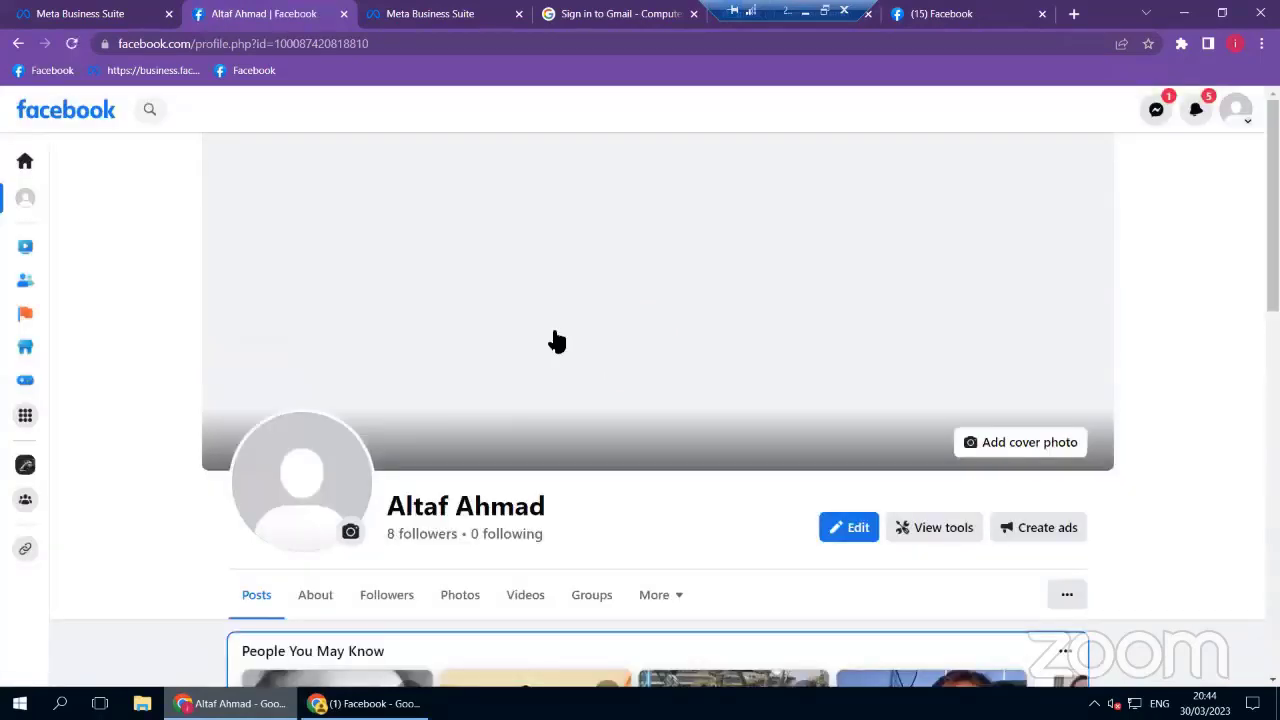
scroll(556, 340, down, 3)
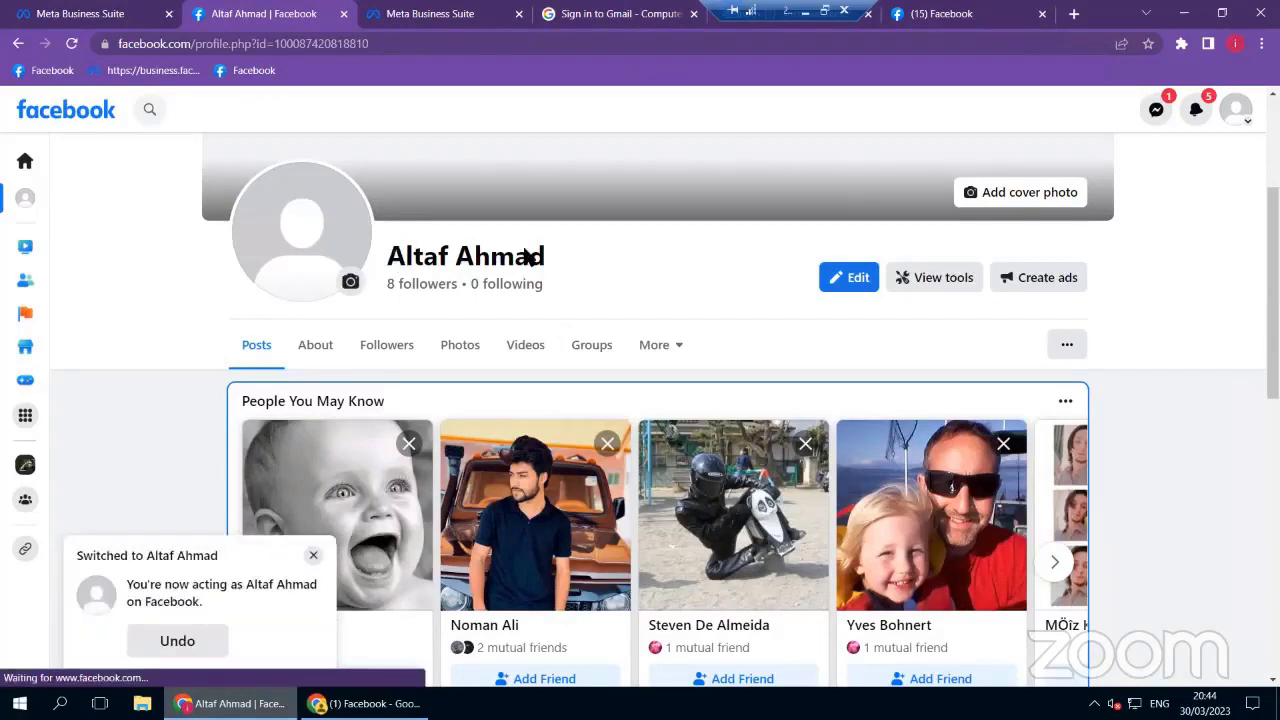
drag(390, 258, 528, 254)
- Send a friend request to the fourth People You May Know suggestion, then go to About
click(564, 268)
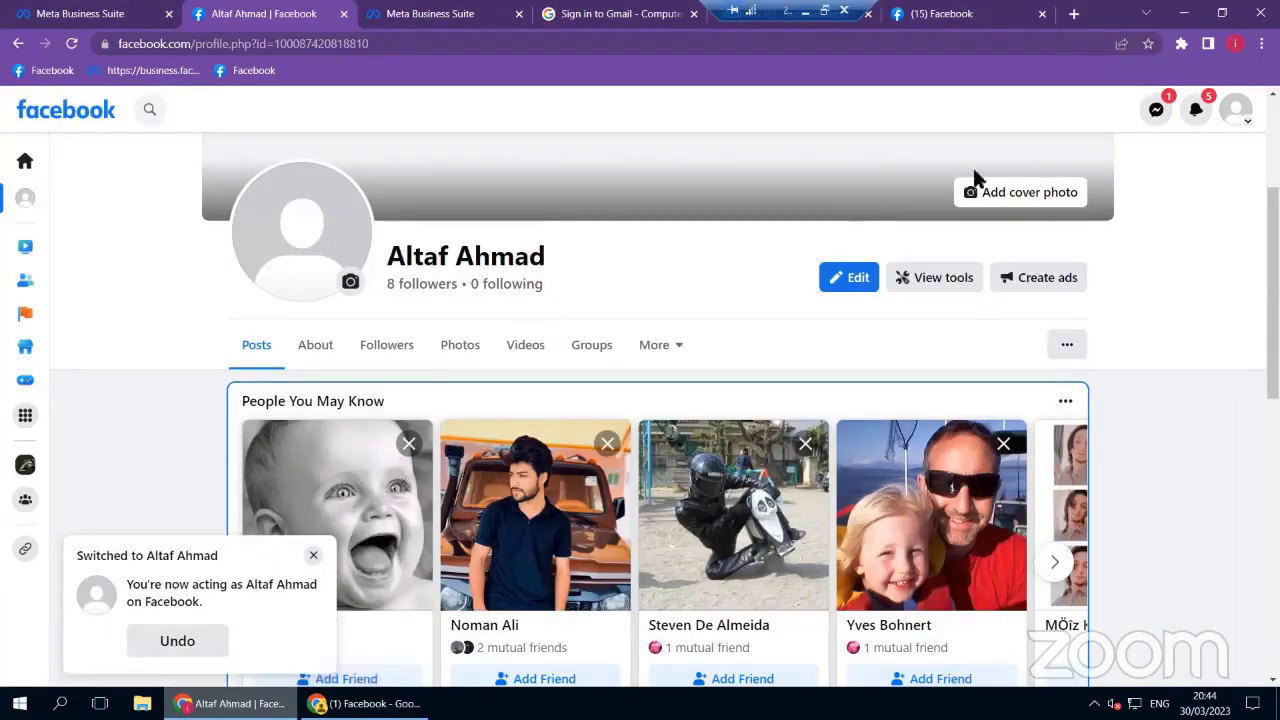
click(940, 678)
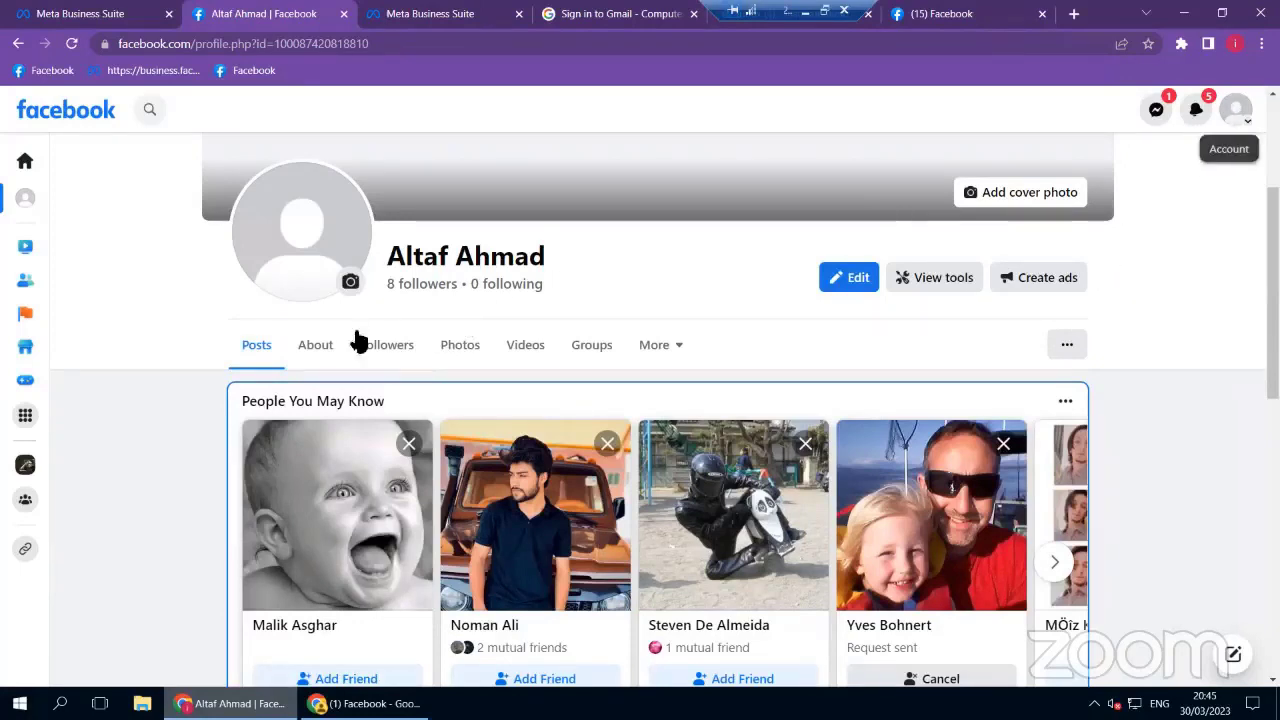
click(315, 345)
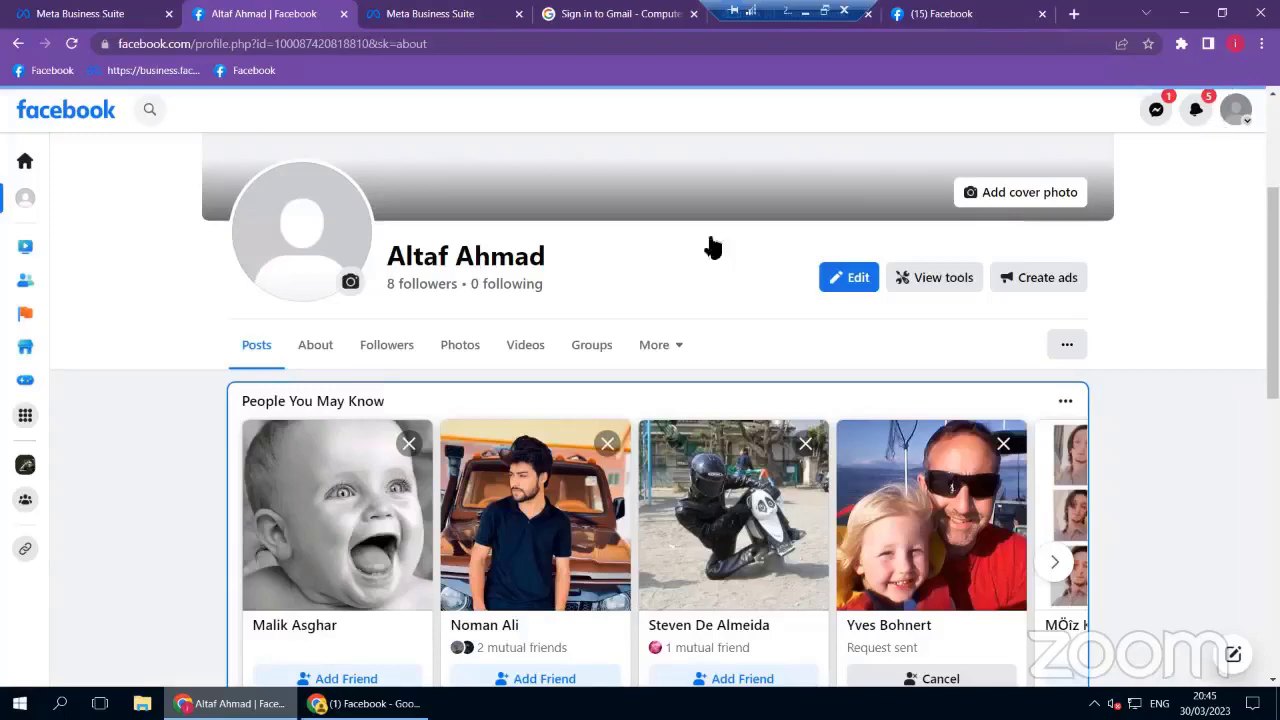
- Go through Settings & privacy > Settings to the personal account's Security and login page
click(1245, 116)
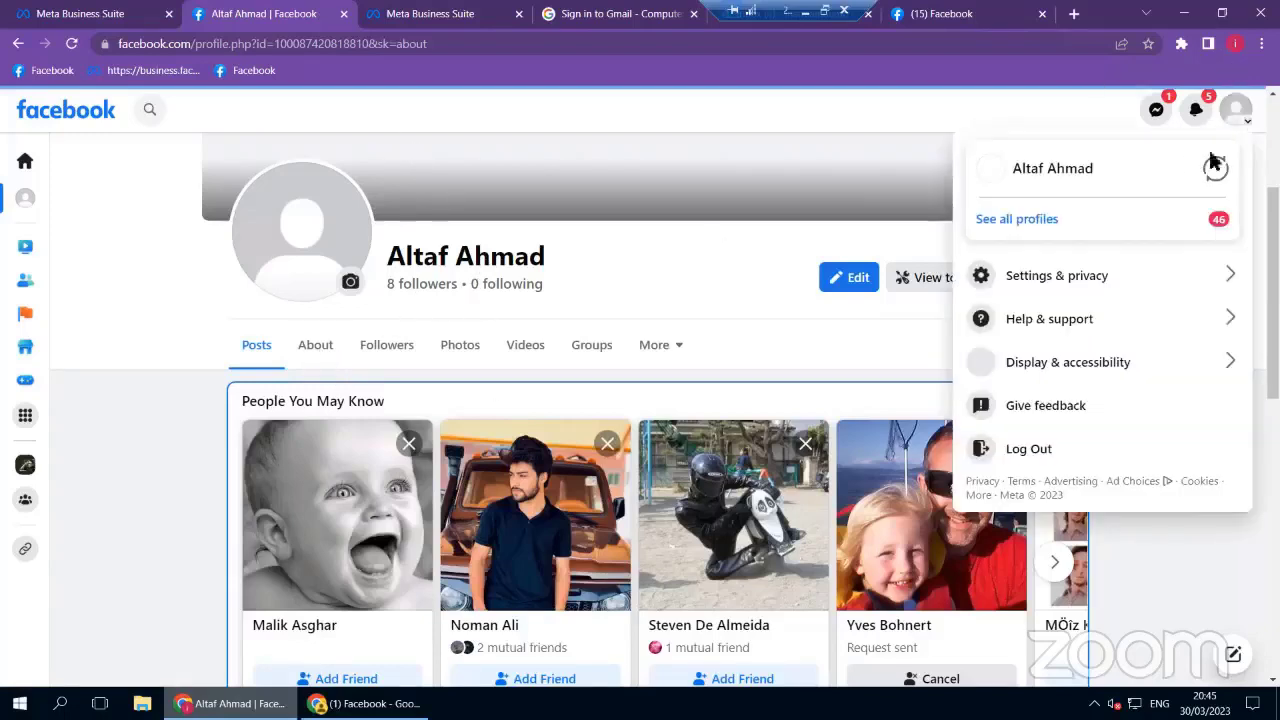
click(1062, 286)
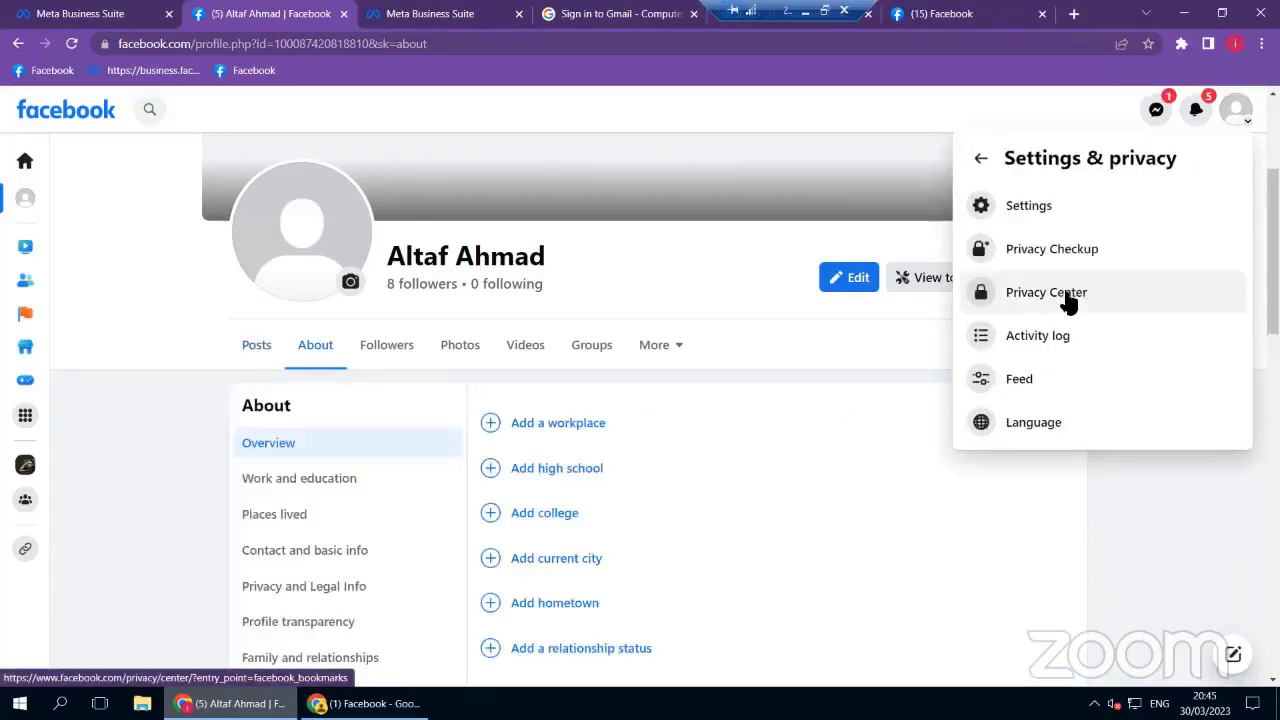
click(1048, 210)
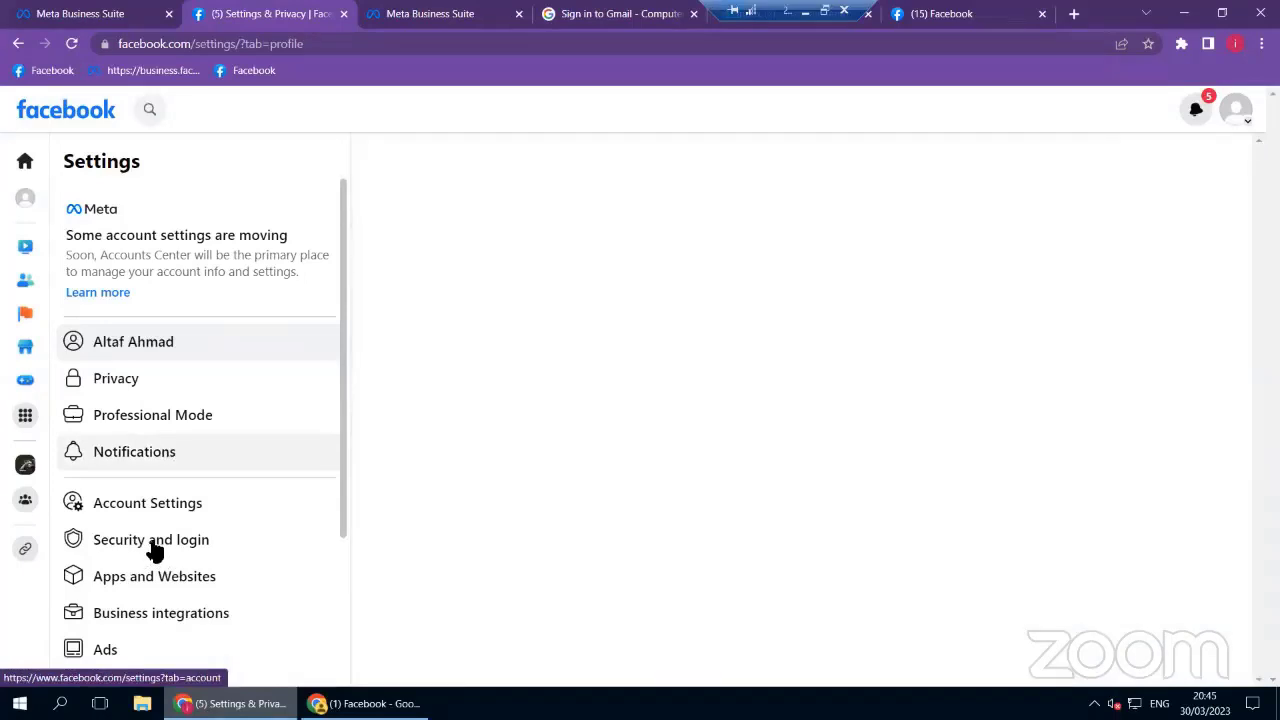
click(155, 546)
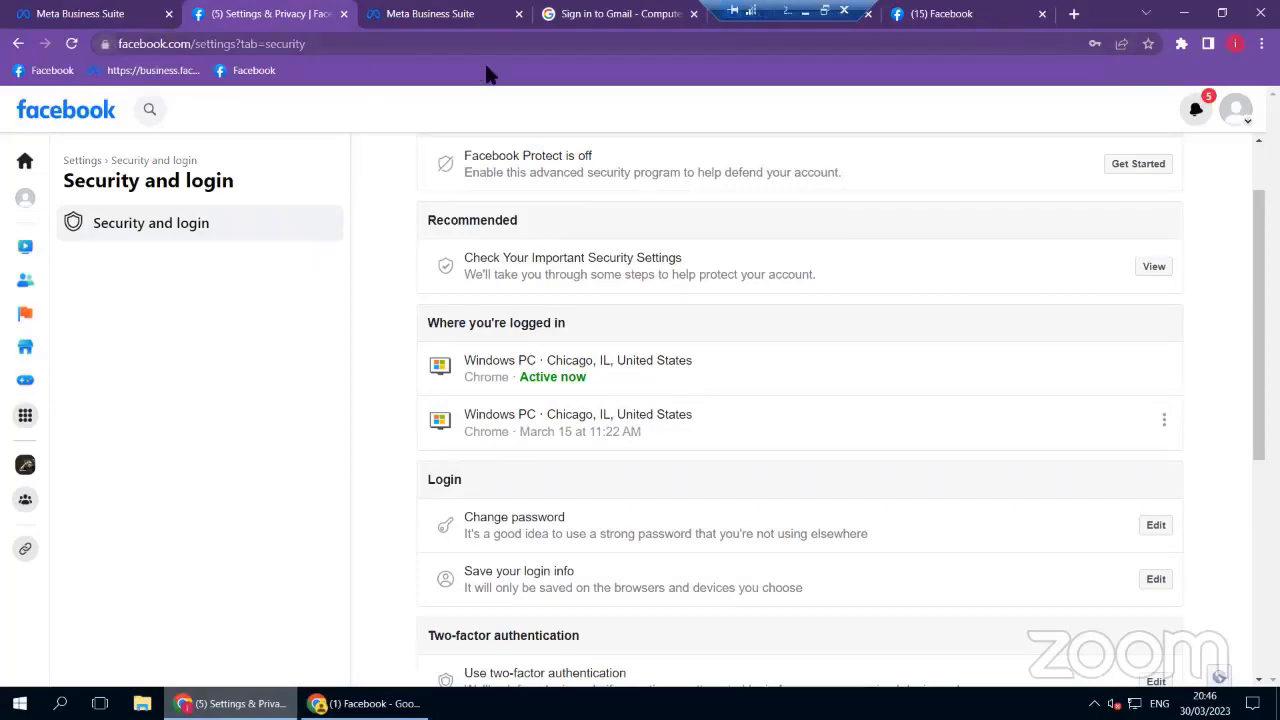
- In Meta Business Suite, select 26 March New Page 138 and view its restricted monetization details
click(84, 16)
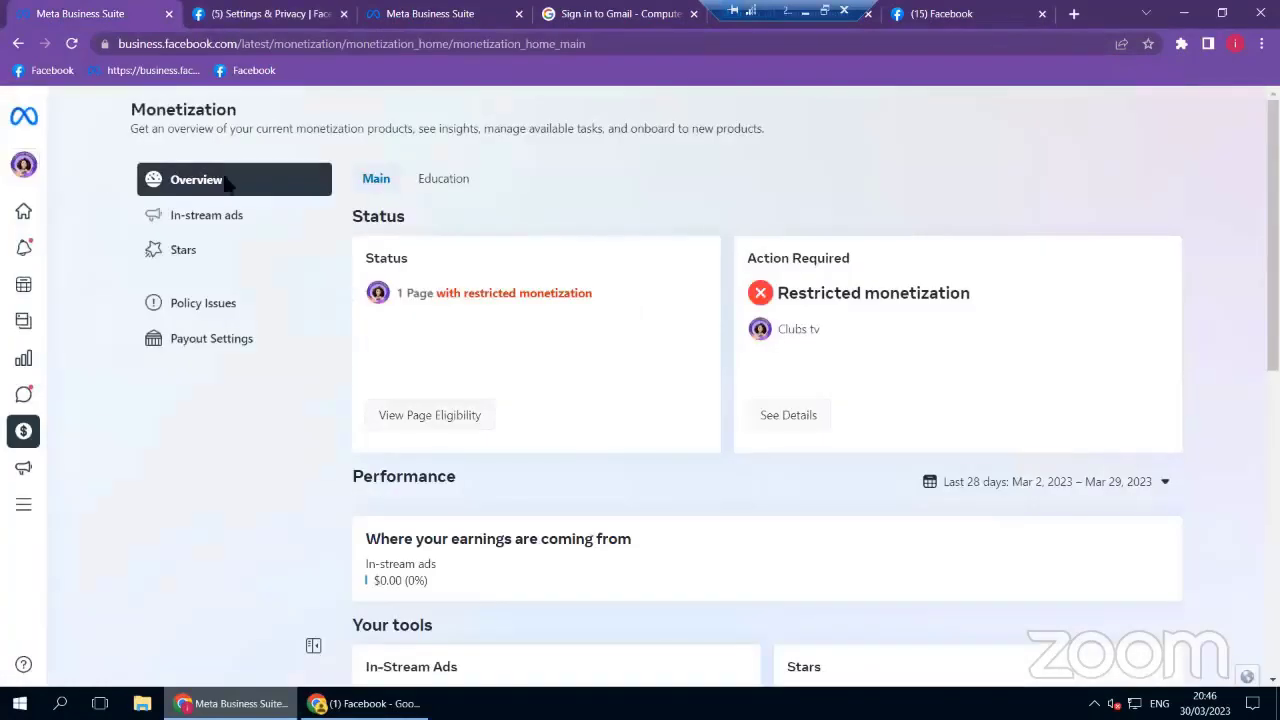
mouse_move(24, 174)
click(152, 172)
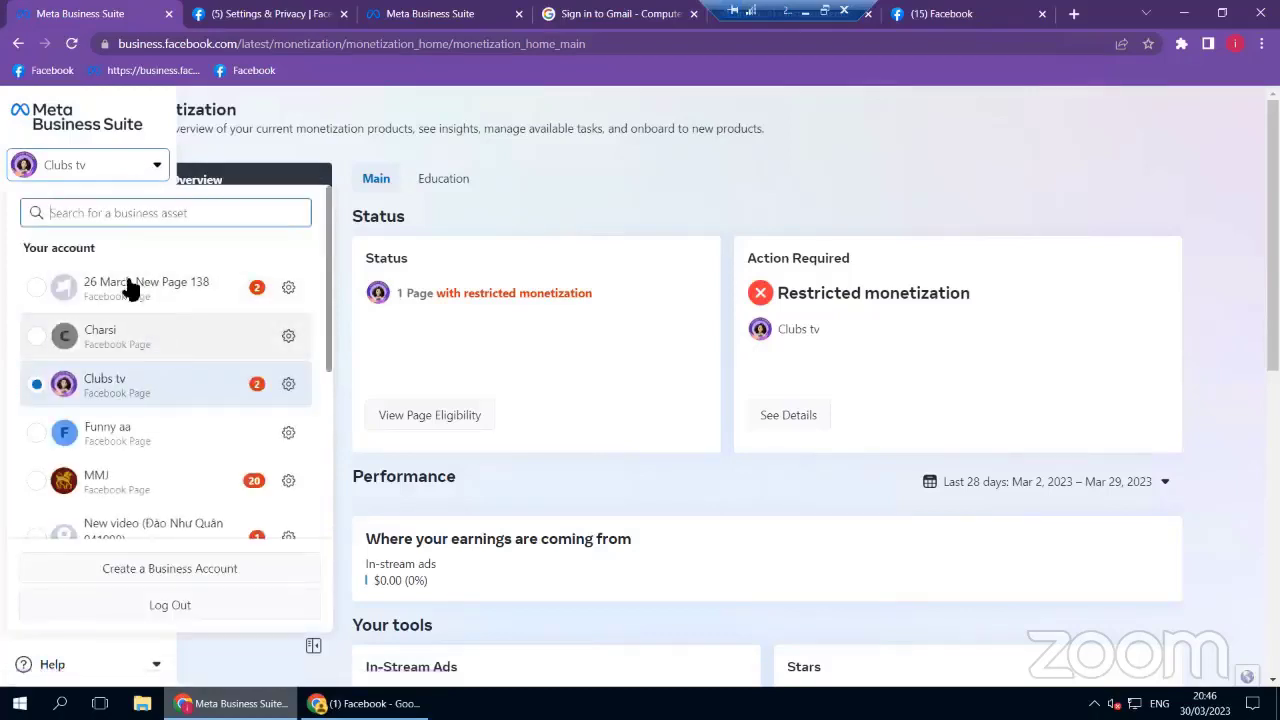
click(86, 289)
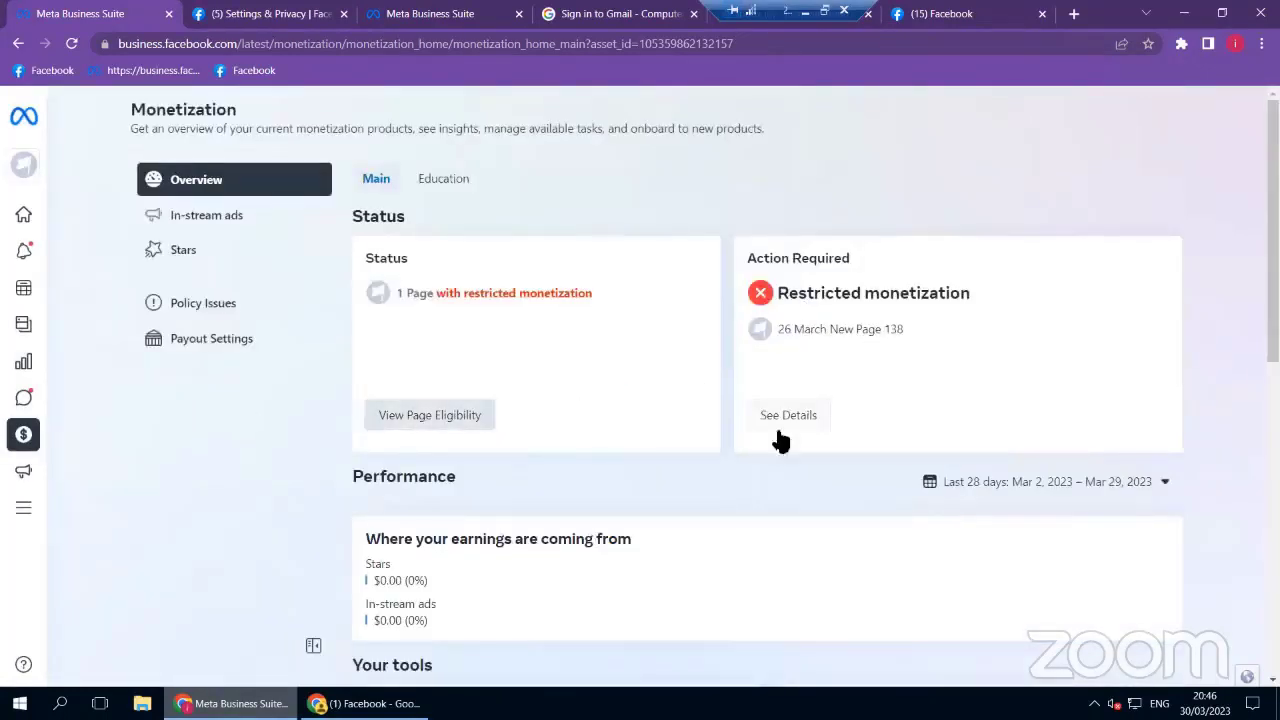
click(773, 415)
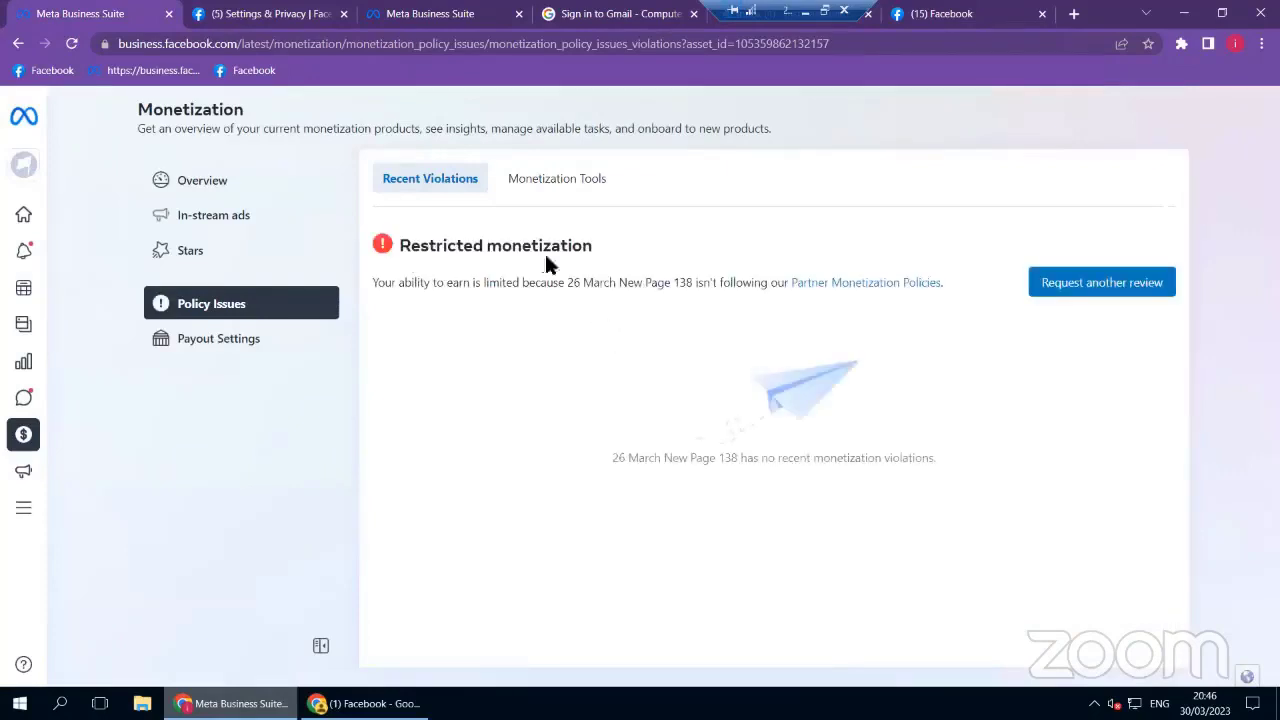
click(1090, 280)
- Cycle through the Facebook support, Gmail and Facebook tabs, then minimize the purple Chrome window
mouse_move(285, 18)
click(932, 17)
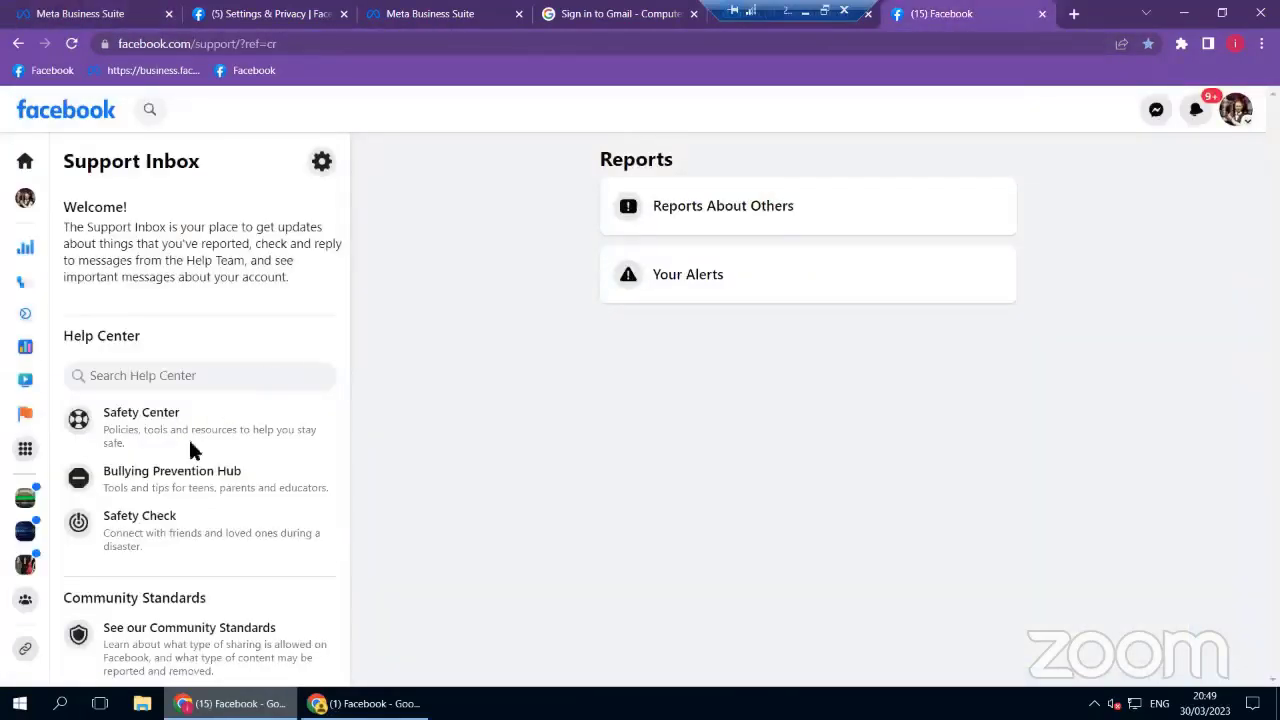
click(1236, 109)
click(760, 24)
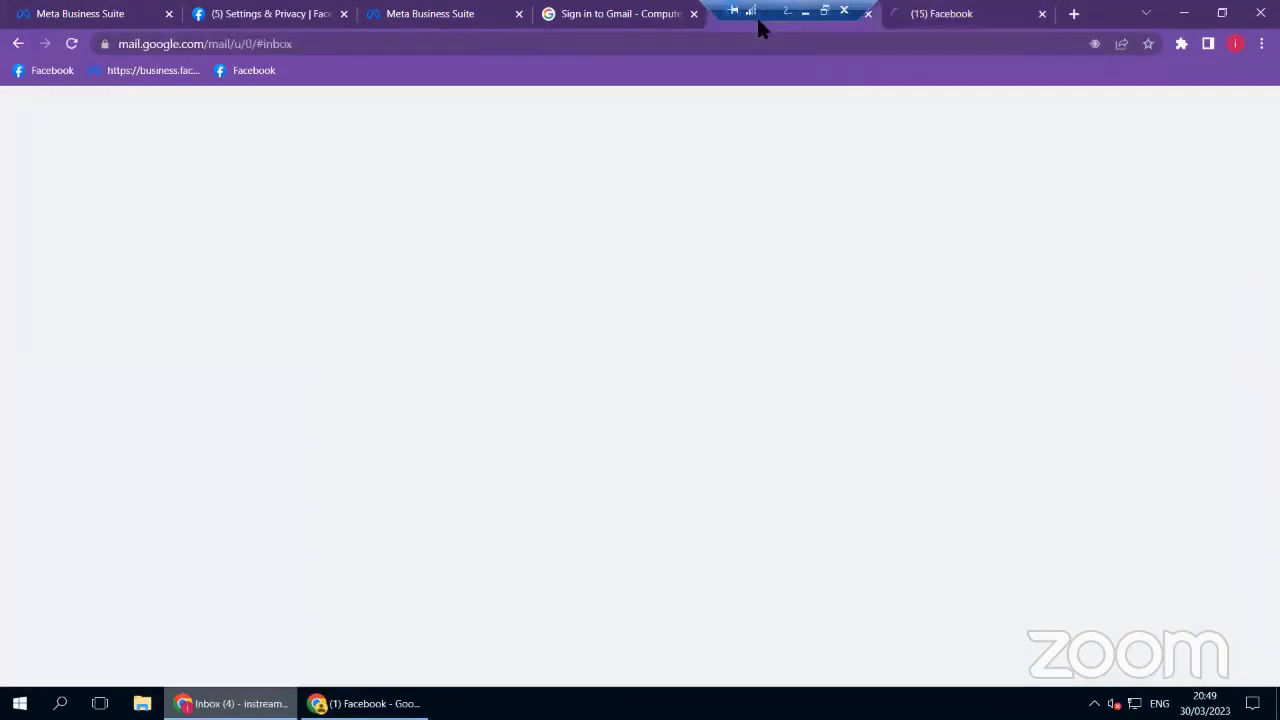
click(940, 16)
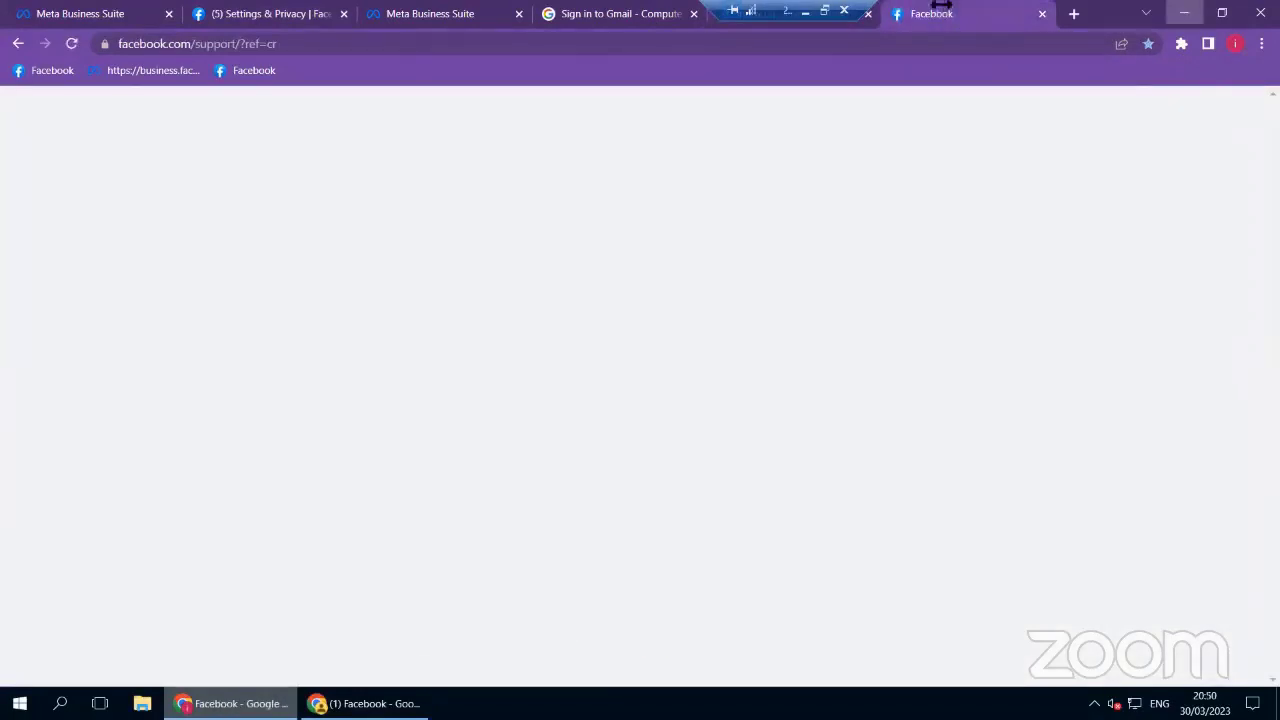
click(1184, 13)
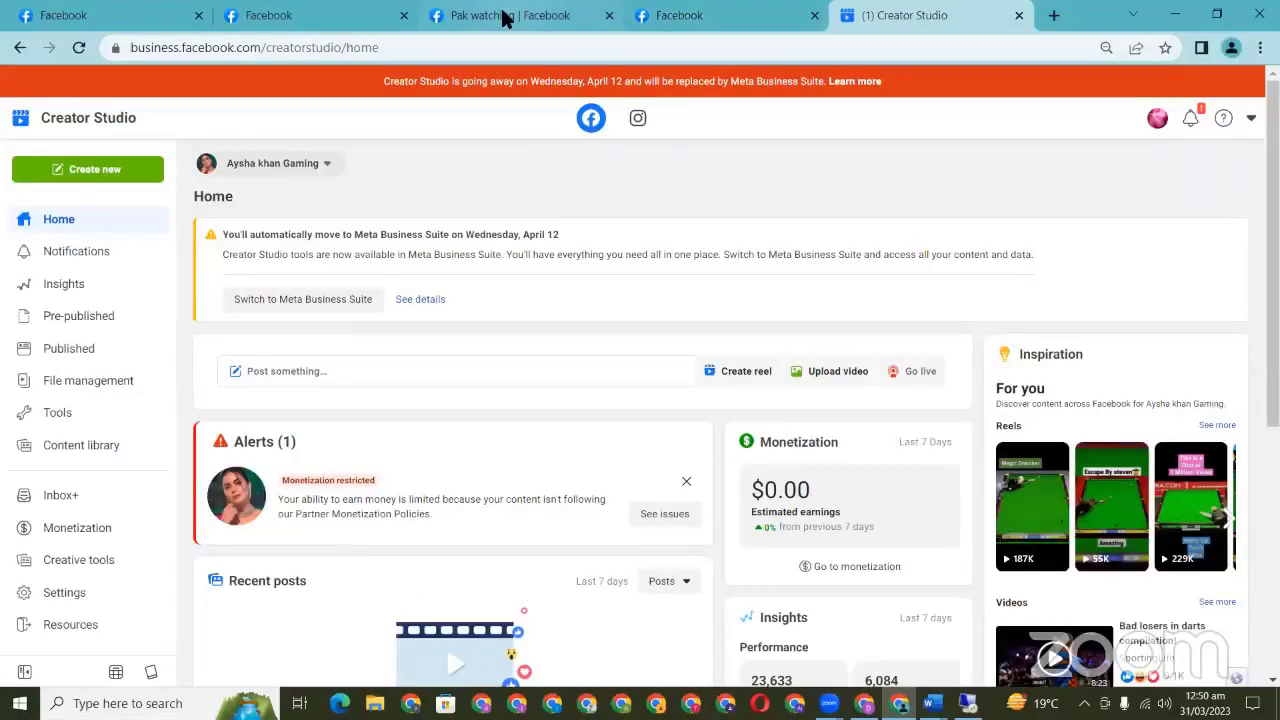
- From the Facebook home feed, open the Charsi Page and confirm switching into it
key(ctrl+3)
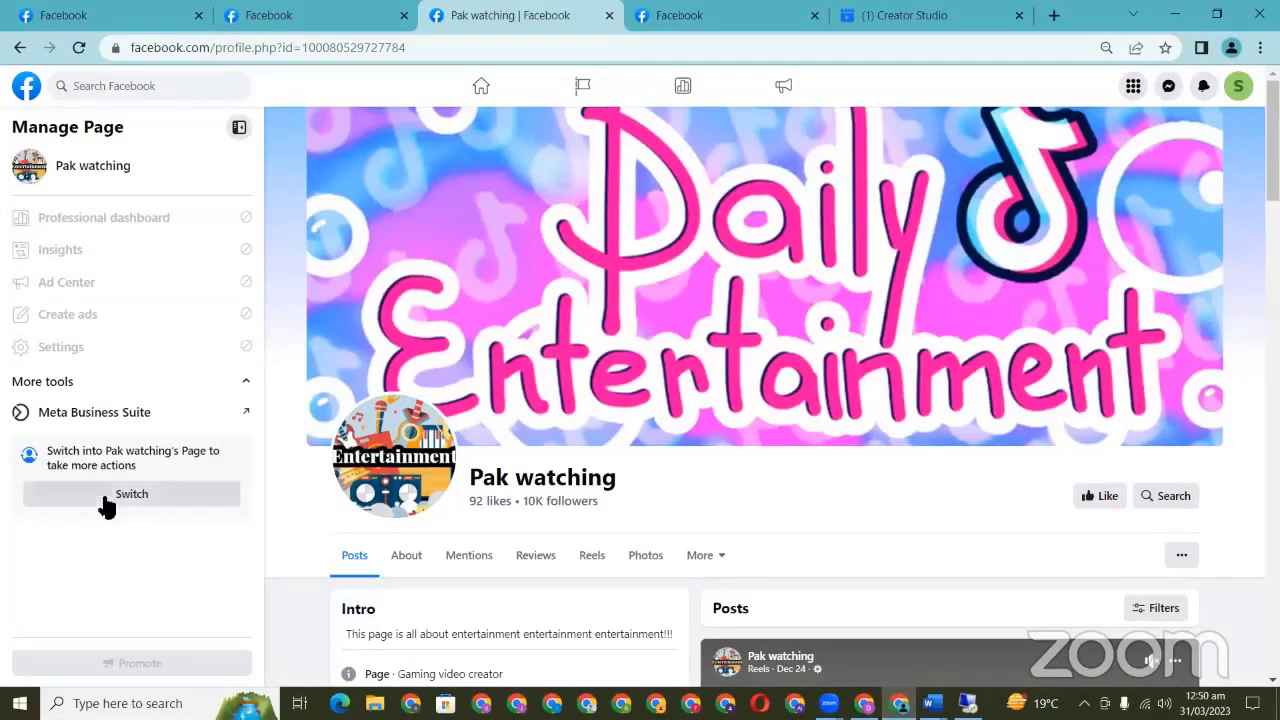
click(294, 12)
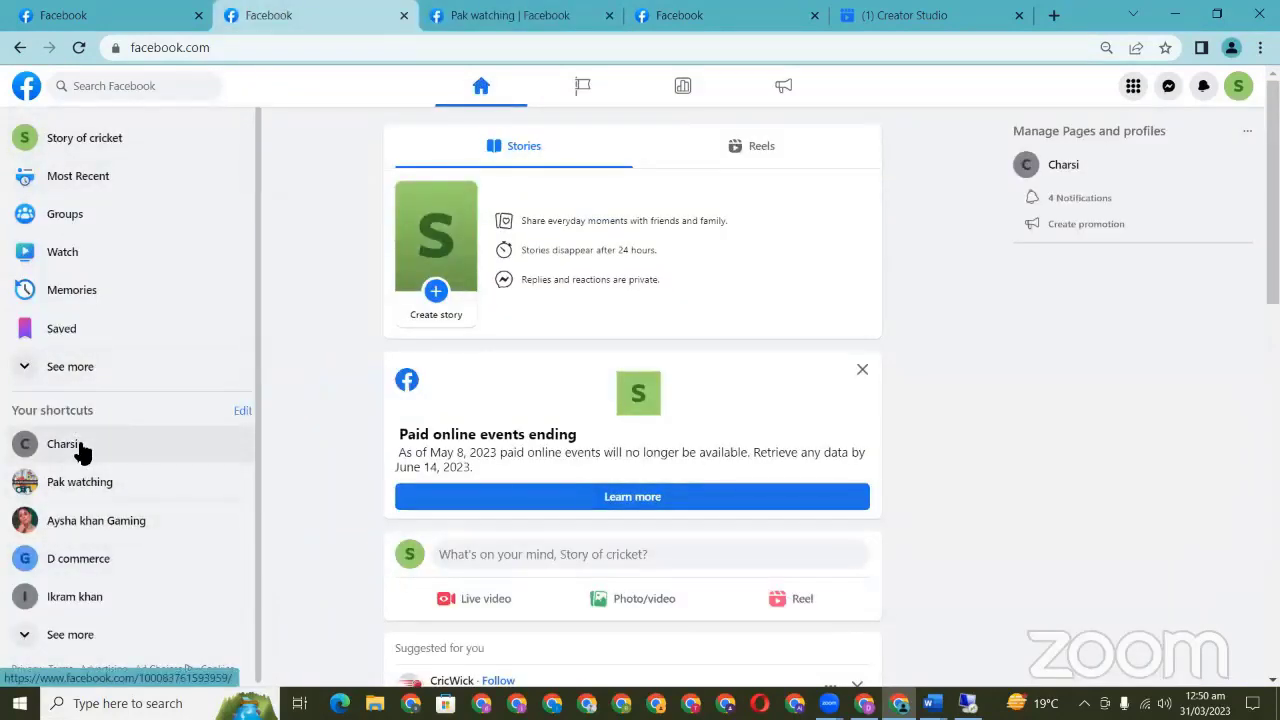
click(82, 452)
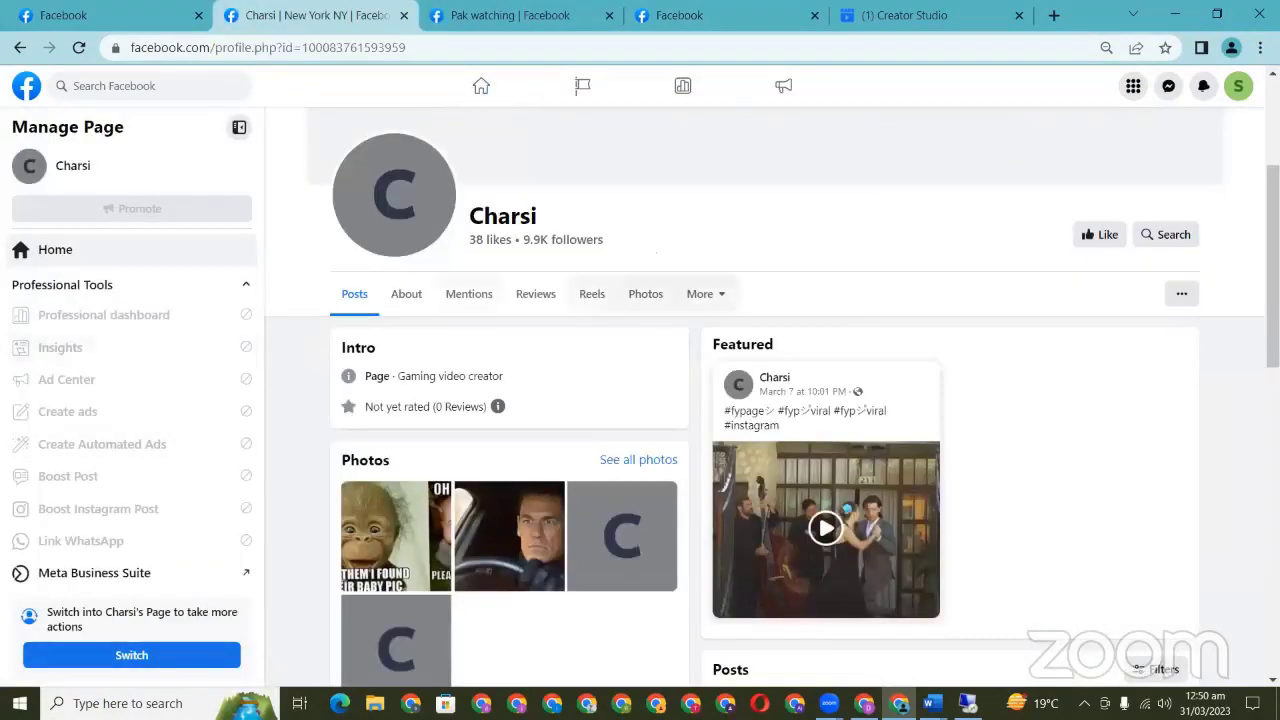
click(133, 656)
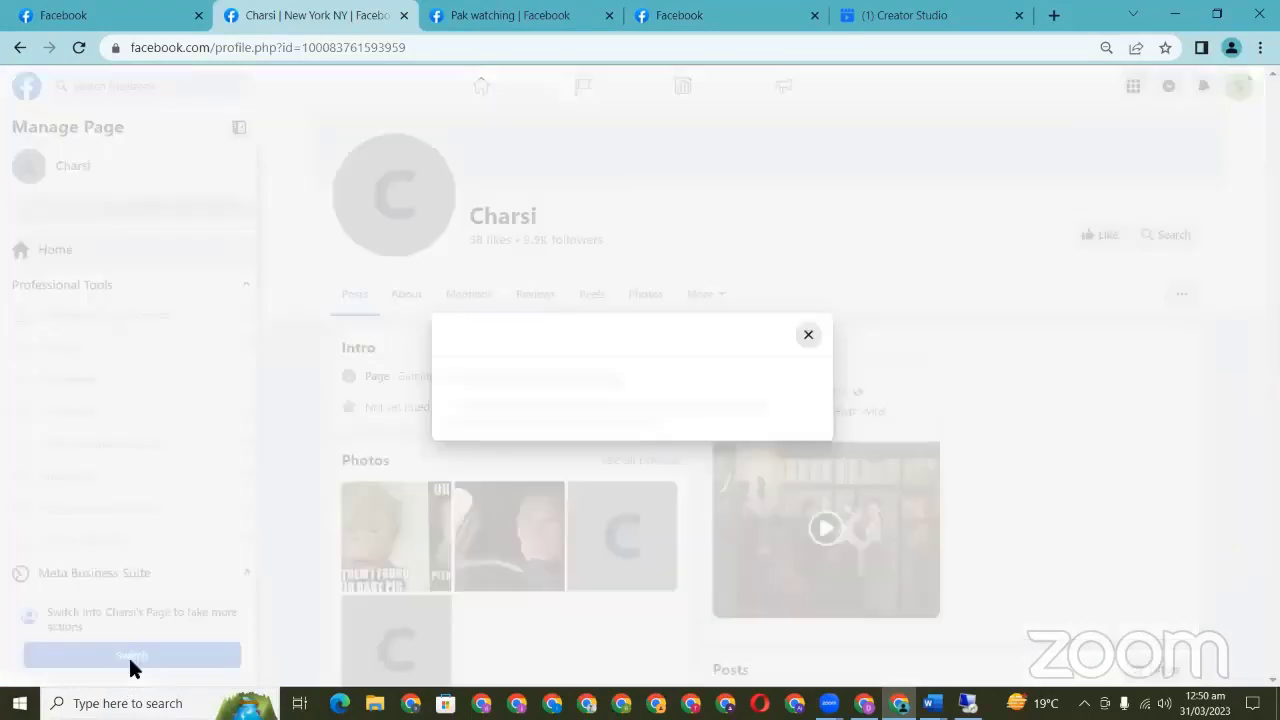
click(777, 440)
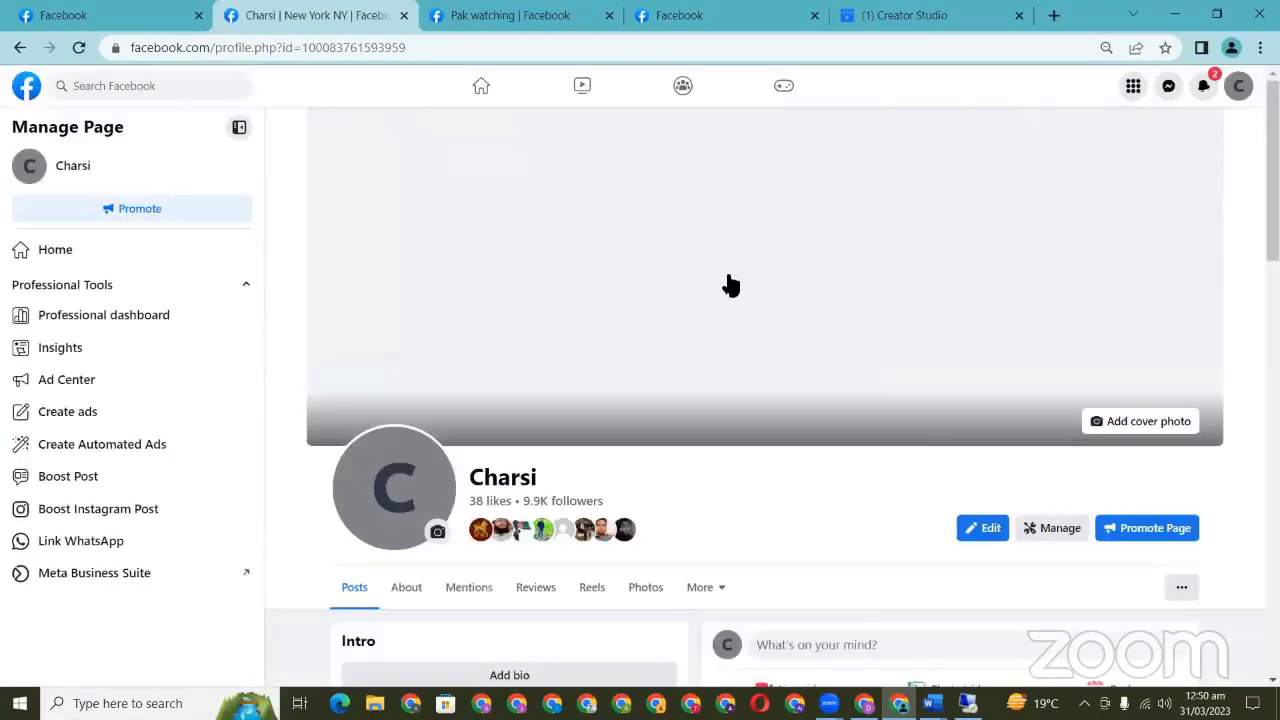
- Dismiss the Switched to Charsi notice and open the Charsi Professional dashboard
scroll(729, 283, down, 3)
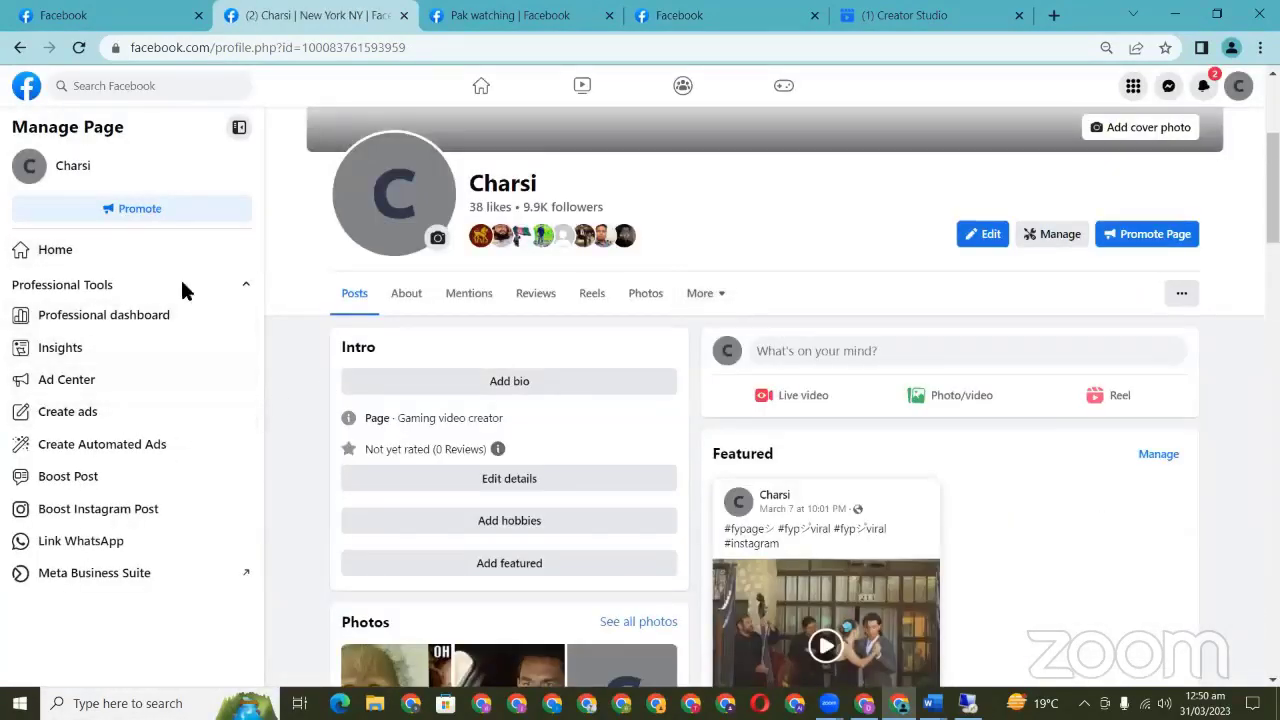
click(231, 573)
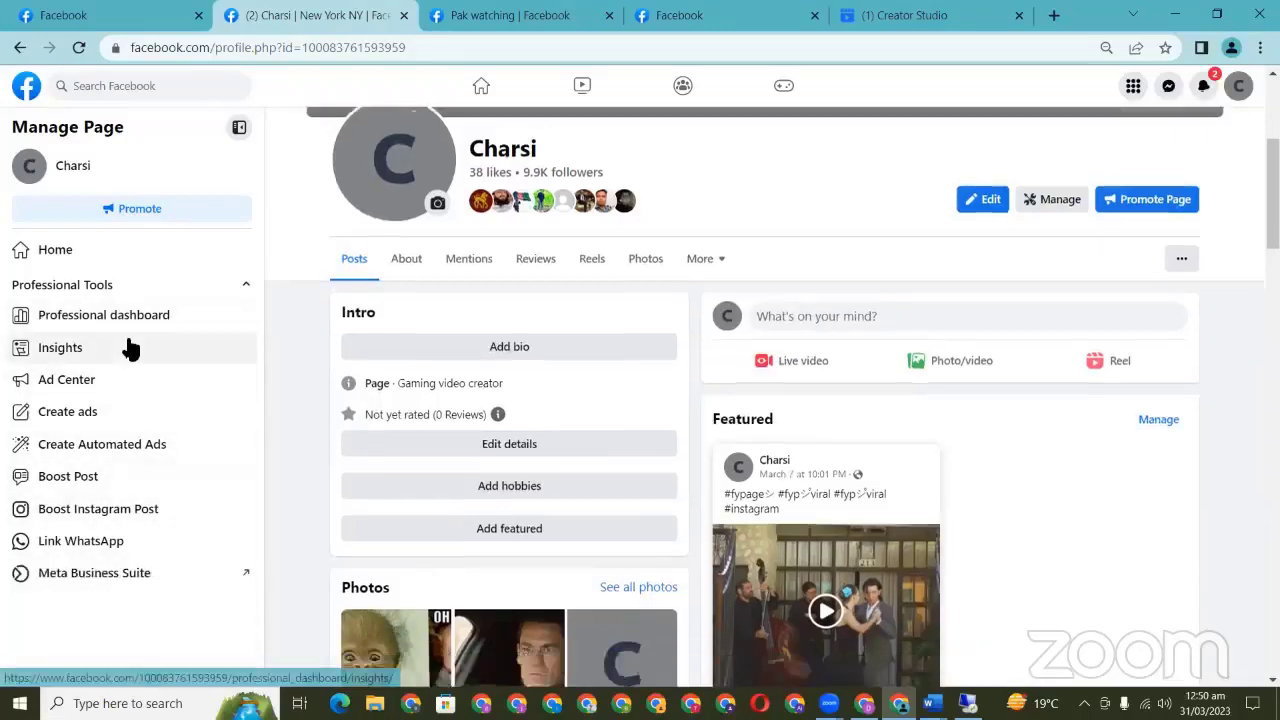
scroll(314, 414, down, 2)
scroll(314, 414, up, 4)
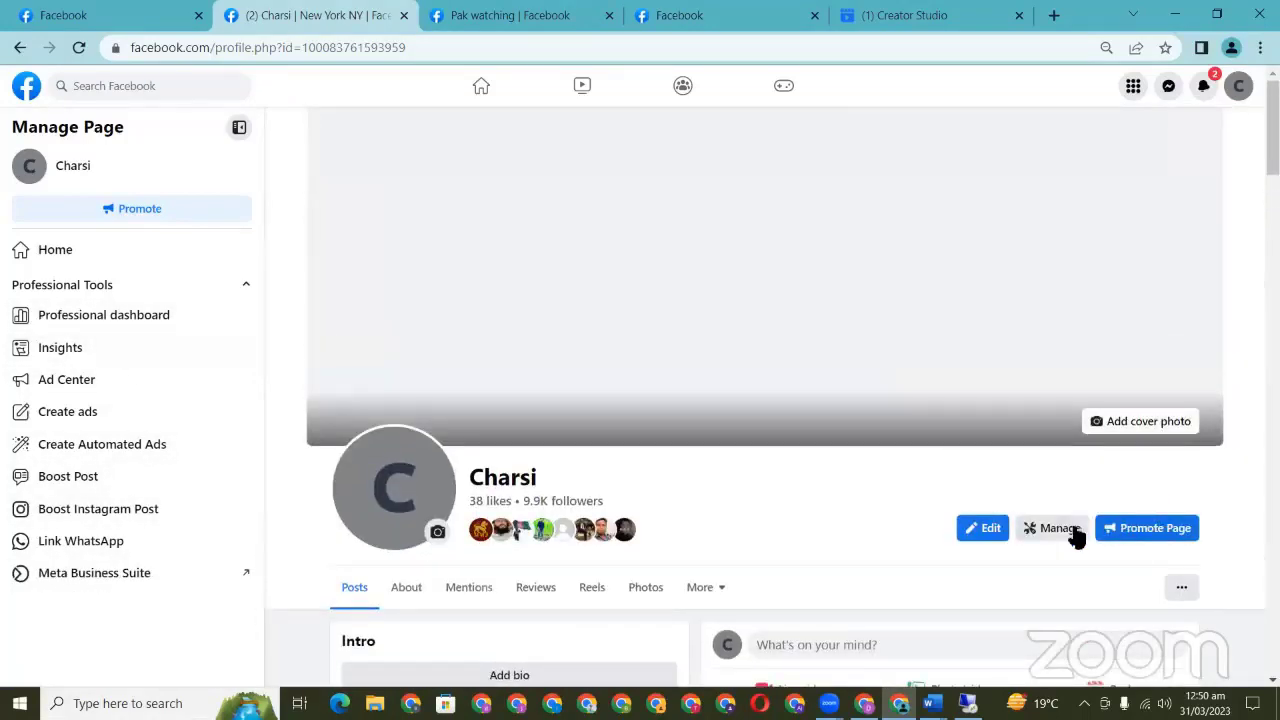
scroll(1060, 510, down, 1)
click(1049, 441)
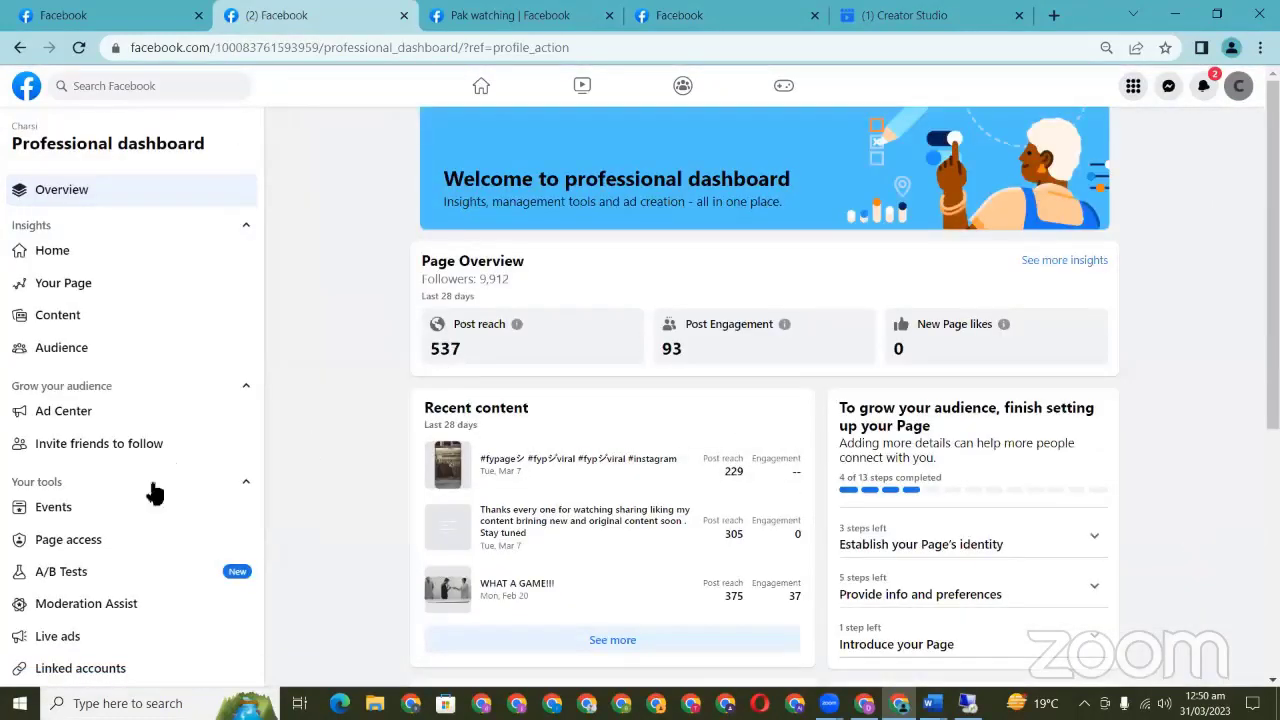
- Review Charsi's Page access, cancelling both Add New dialogs, then switch to the Payouts settings tab
click(95, 545)
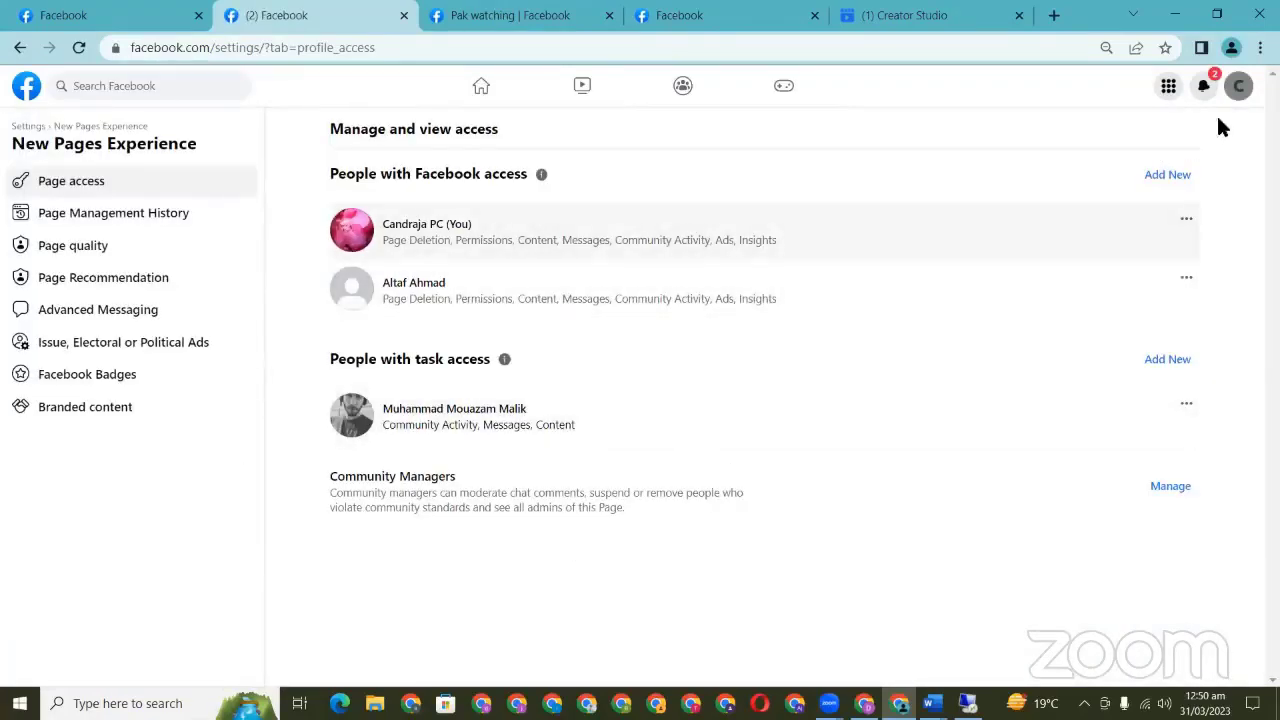
click(1164, 176)
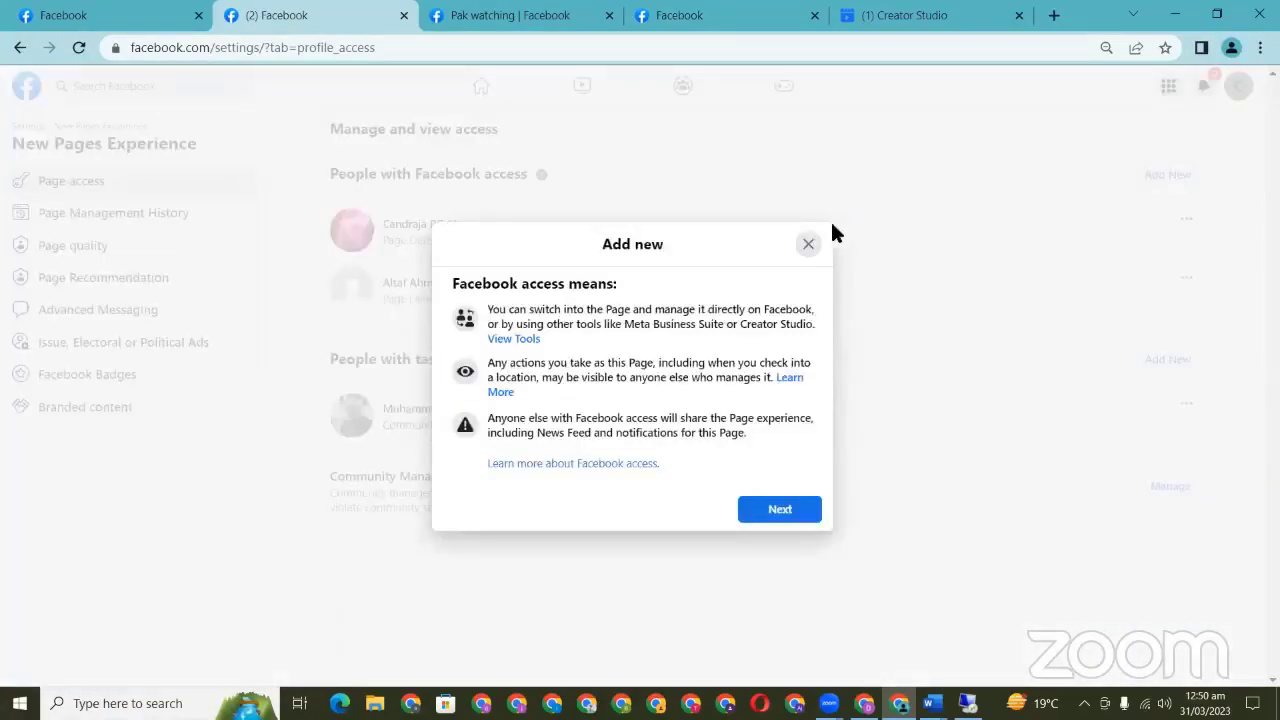
click(796, 510)
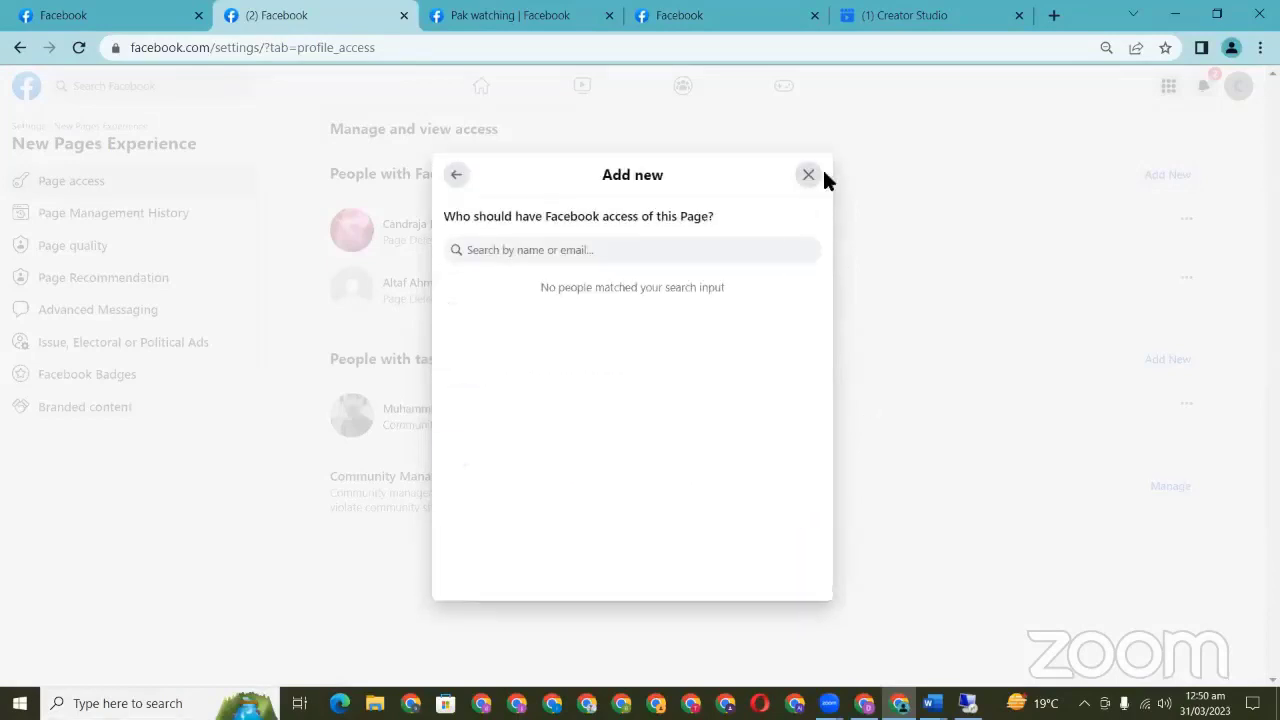
click(809, 175)
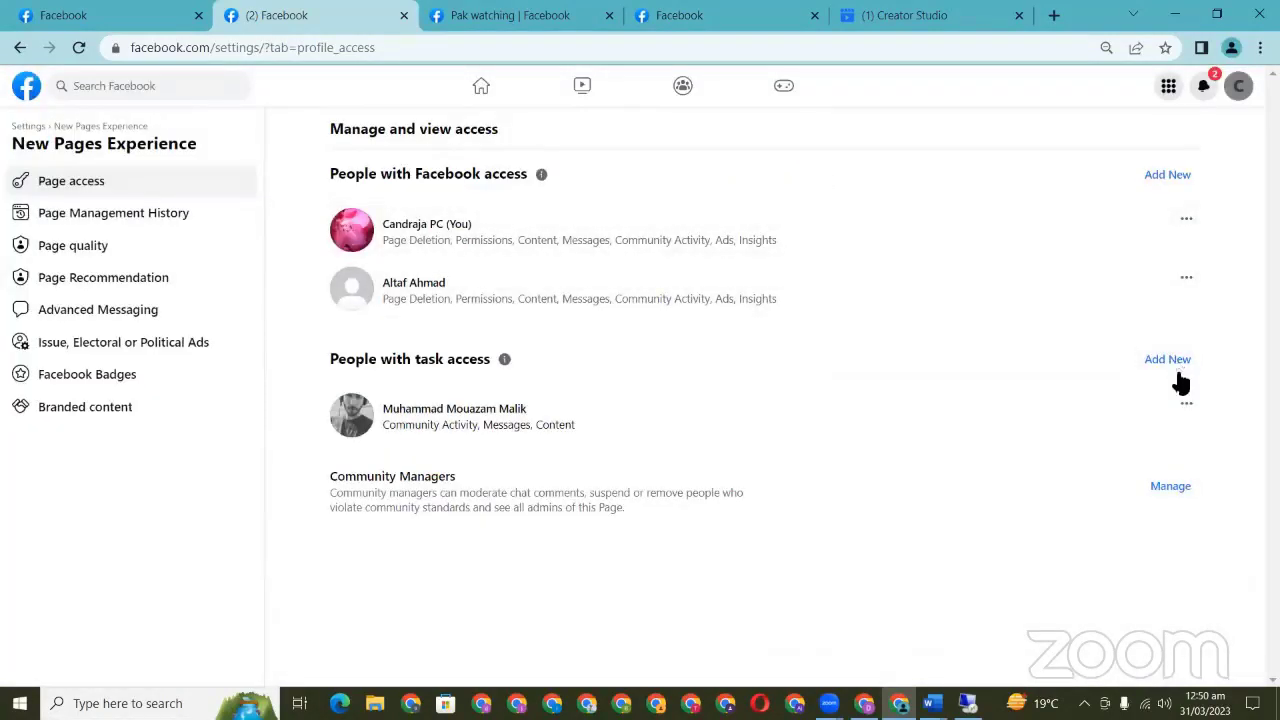
click(1172, 362)
click(808, 271)
click(114, 10)
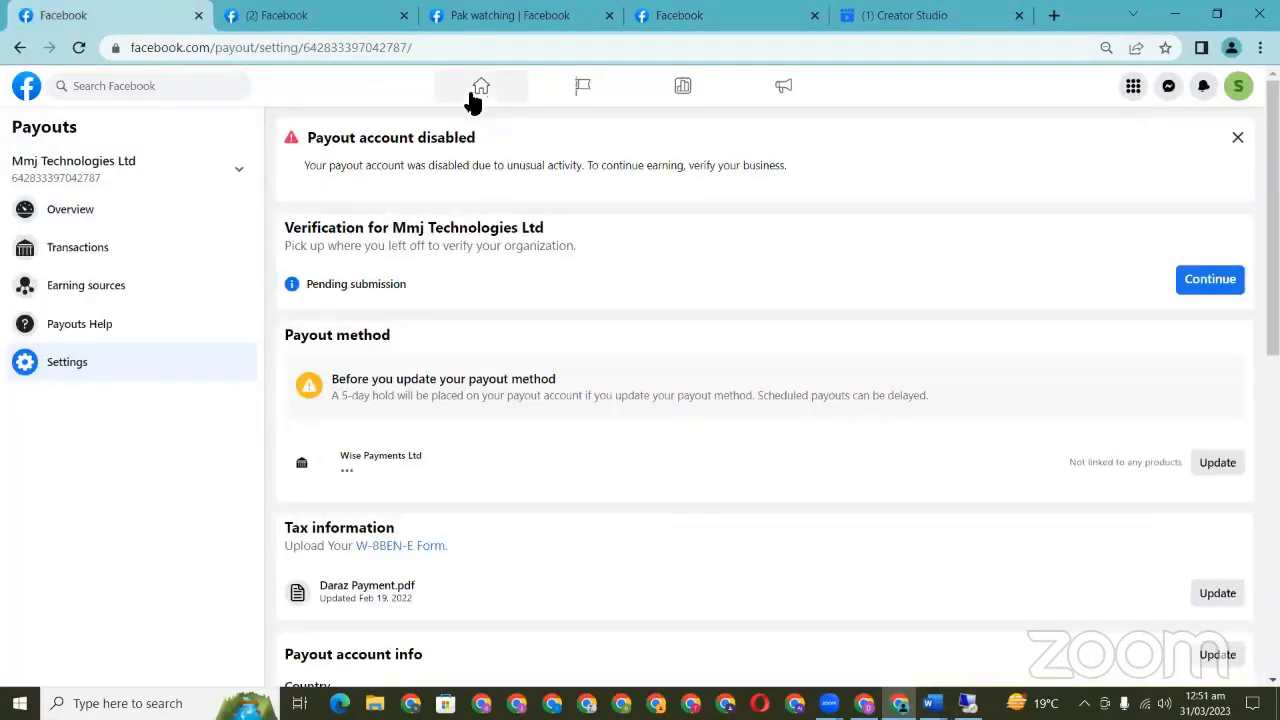